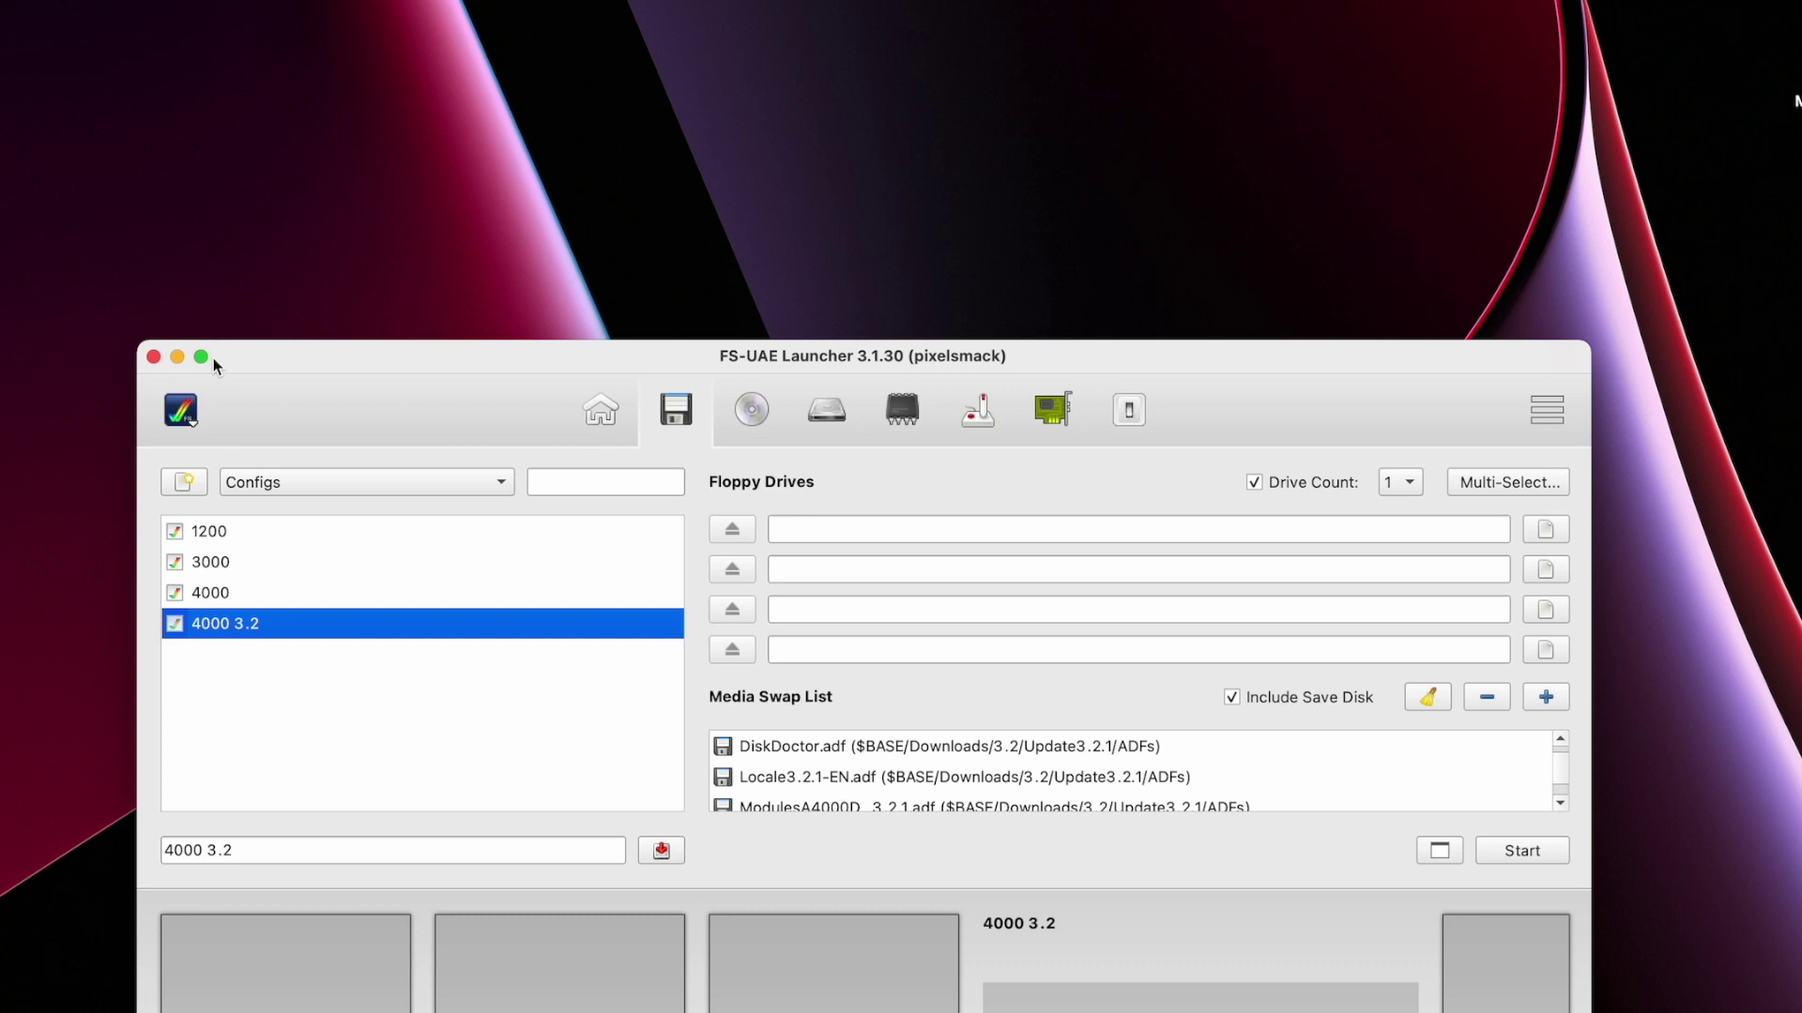
- Boot the emulated Amiga 4000 from the '4000 3.2' configuration in FS-UAE Launcher
double_click(483, 632)
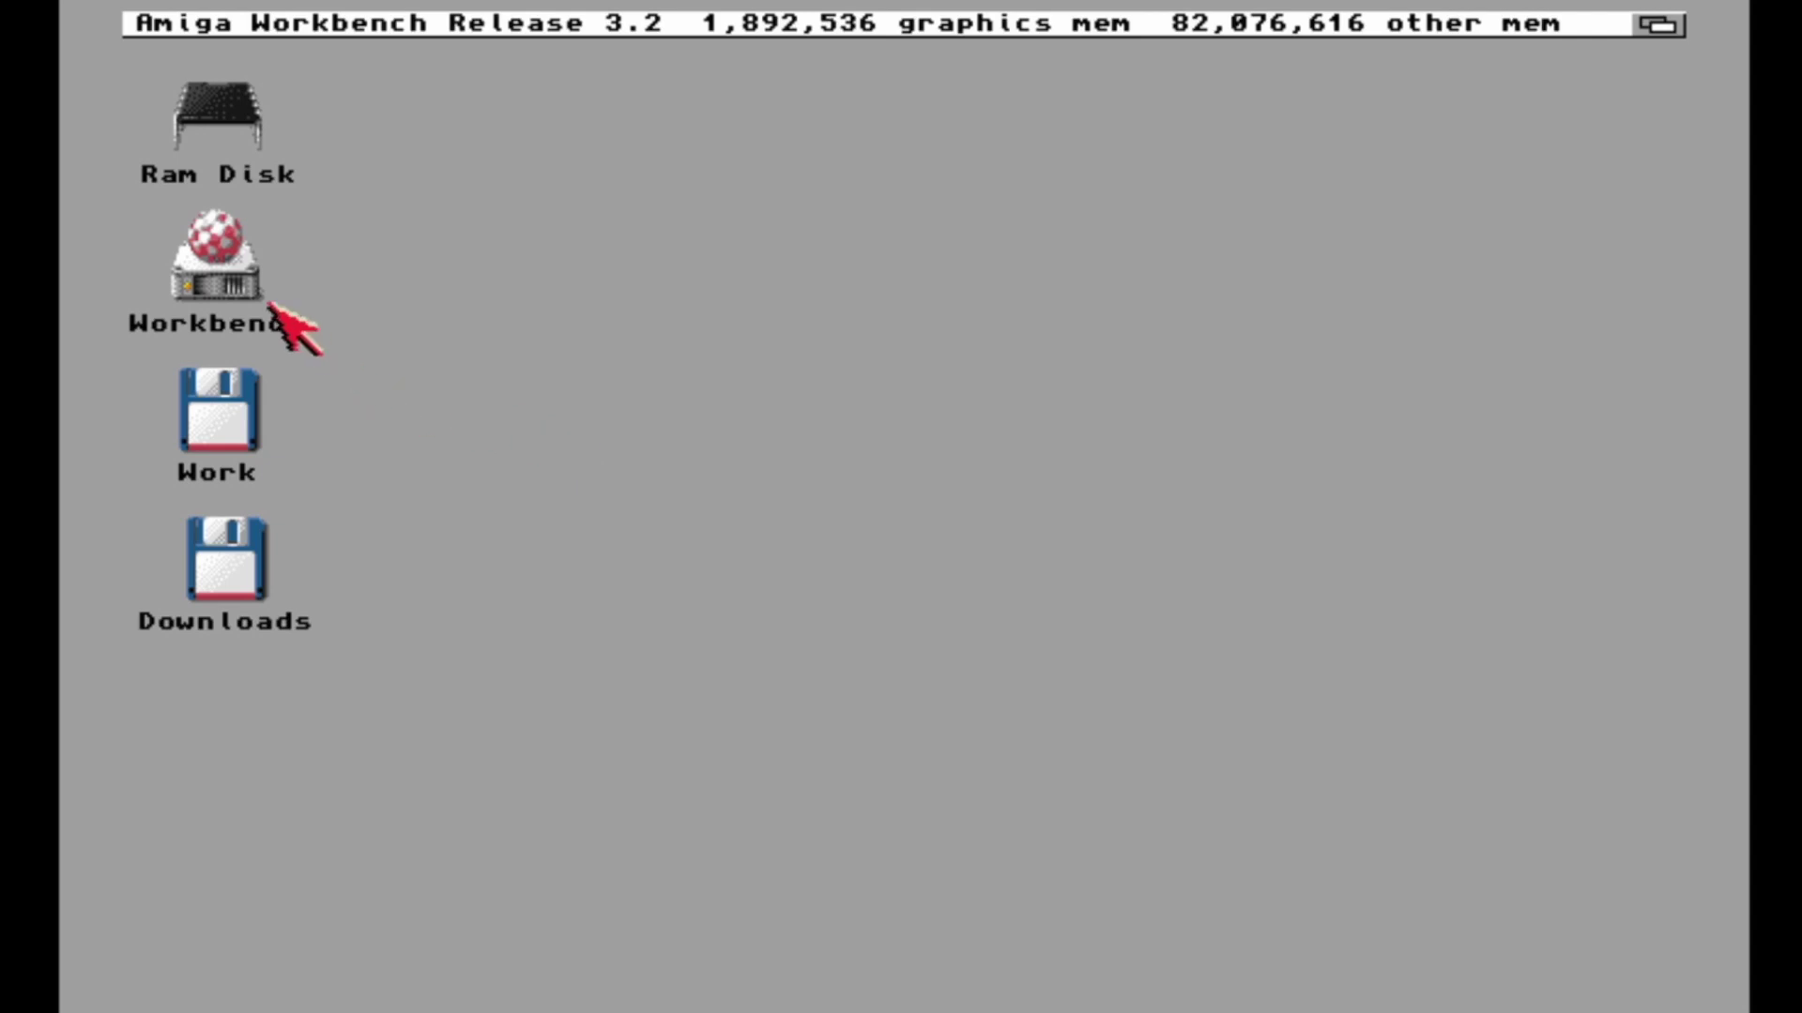
- Open the Downloads disk, set its window to show all files, and open the 3.2 folder
click(259, 571)
double_click(261, 572)
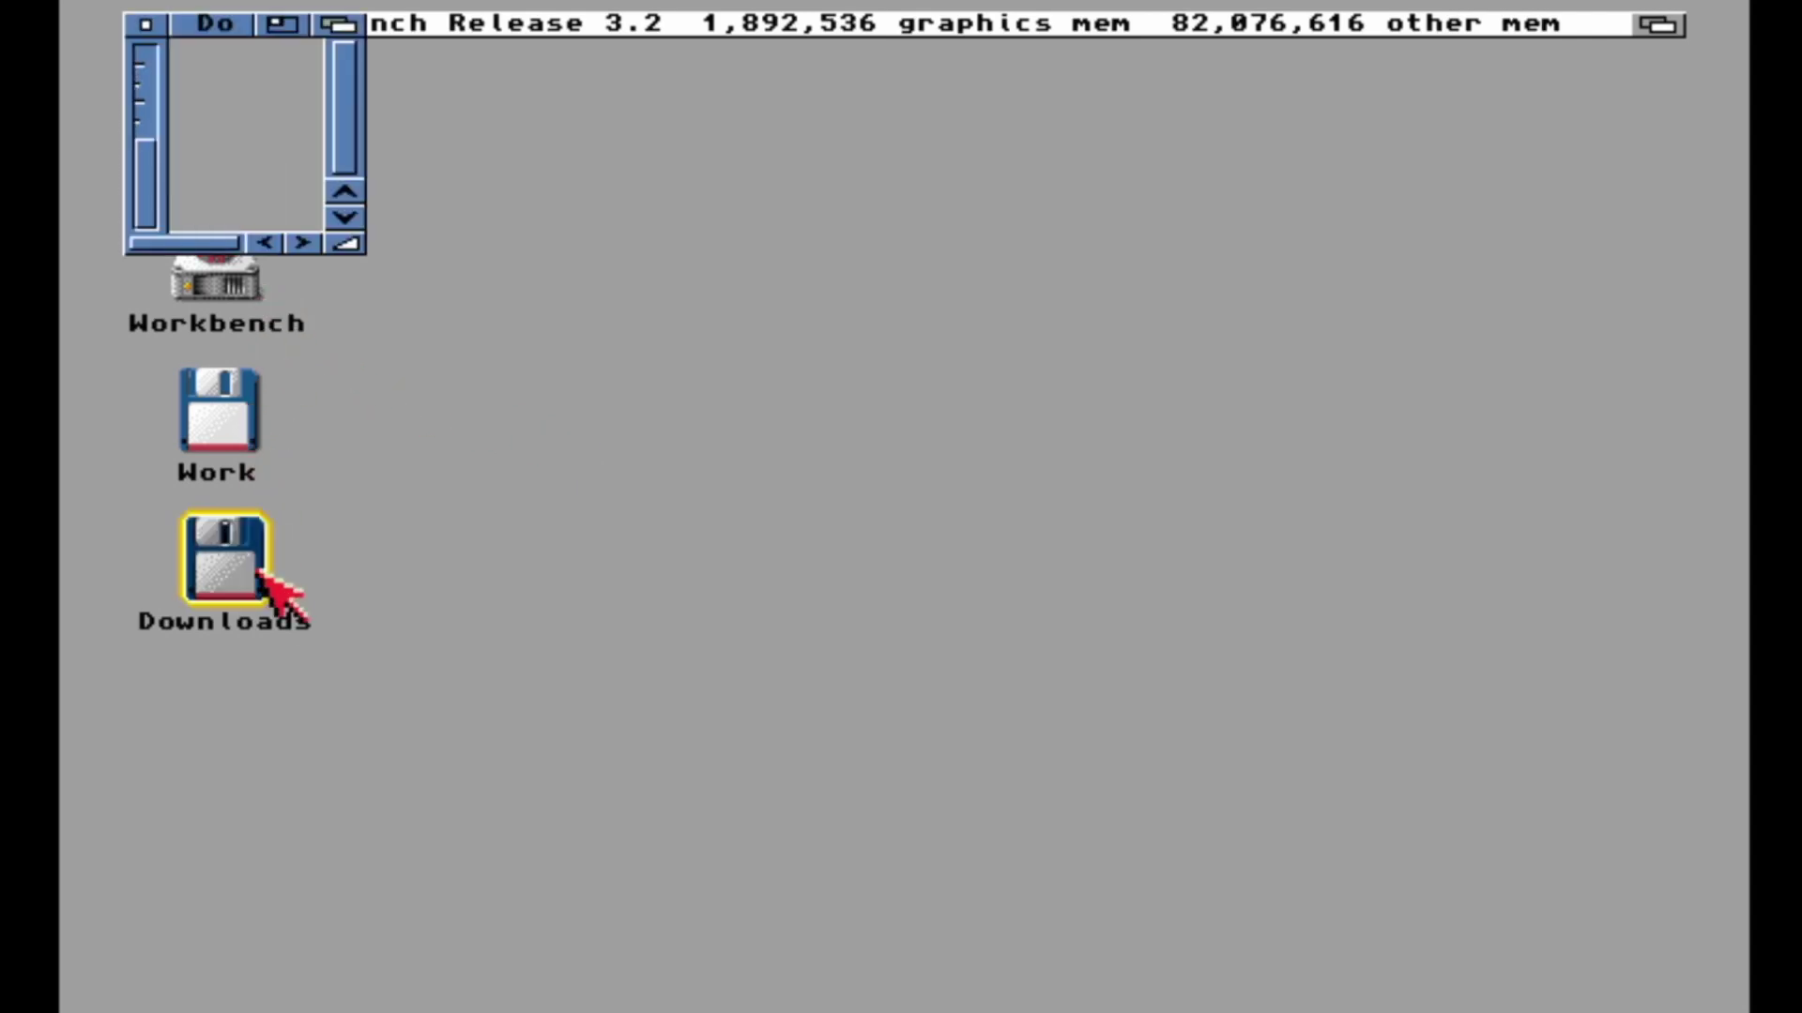
right_click(289, 34)
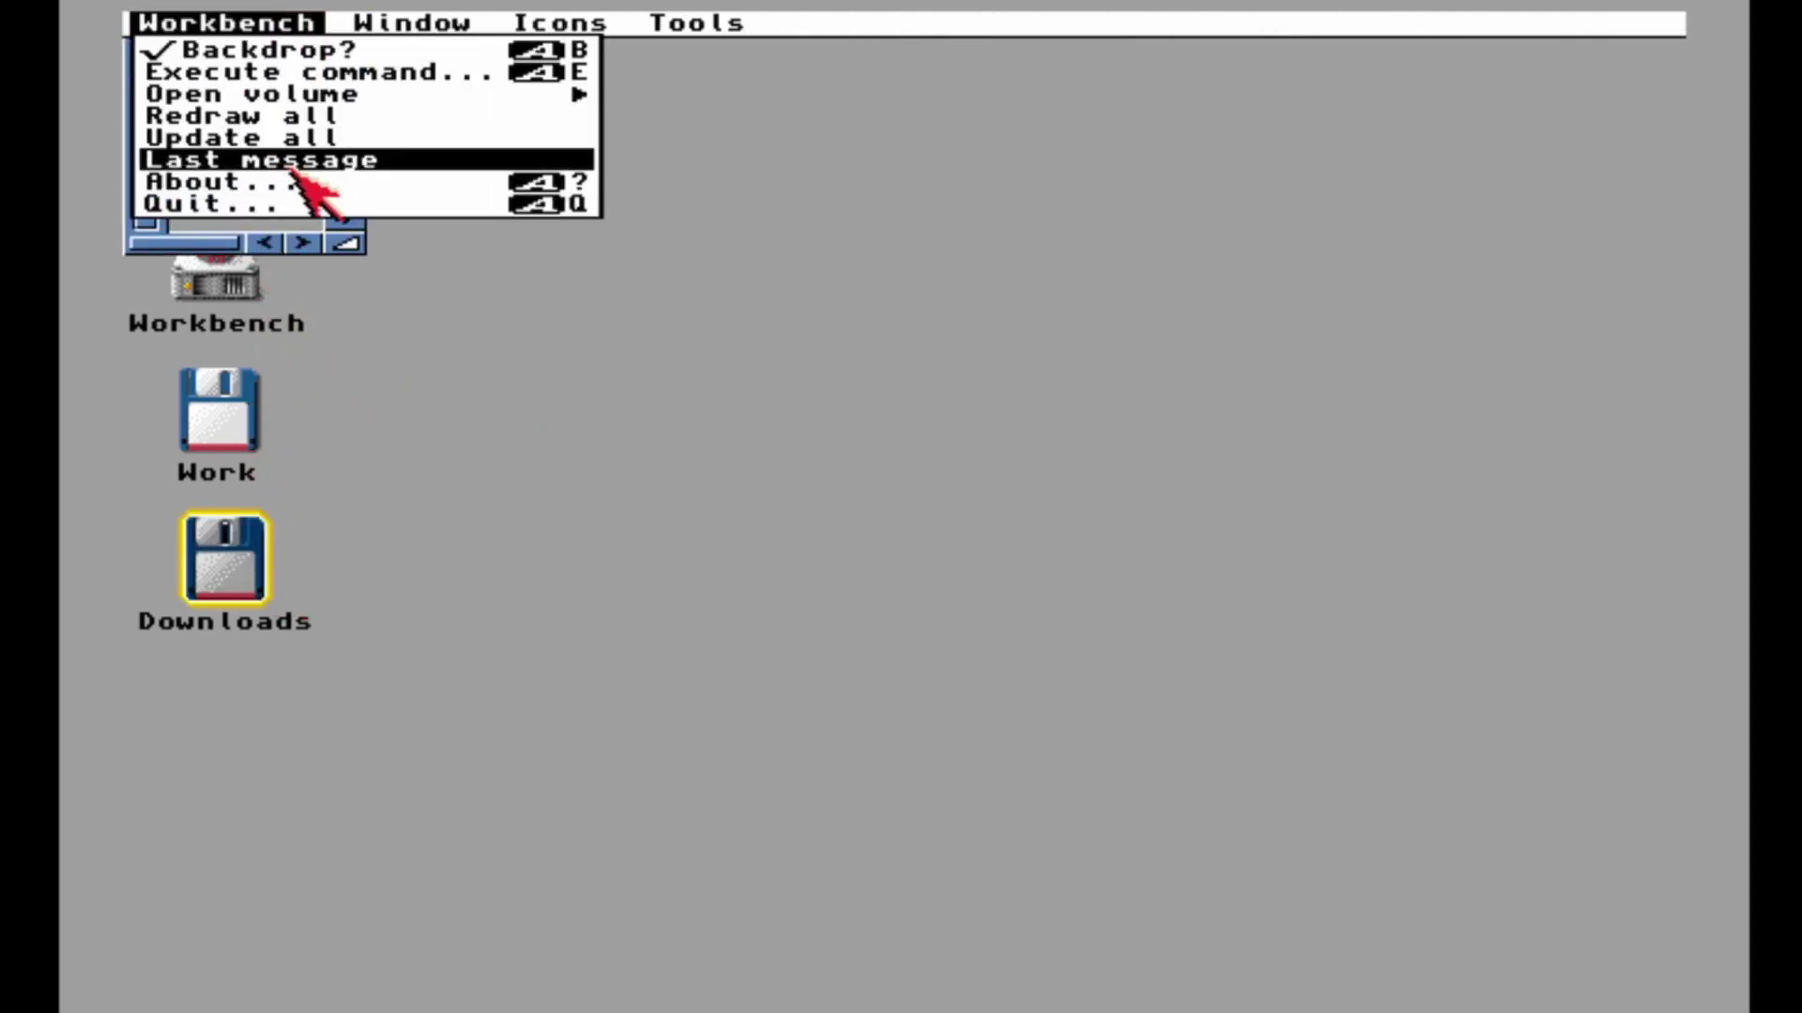
mouse_move(385, 22)
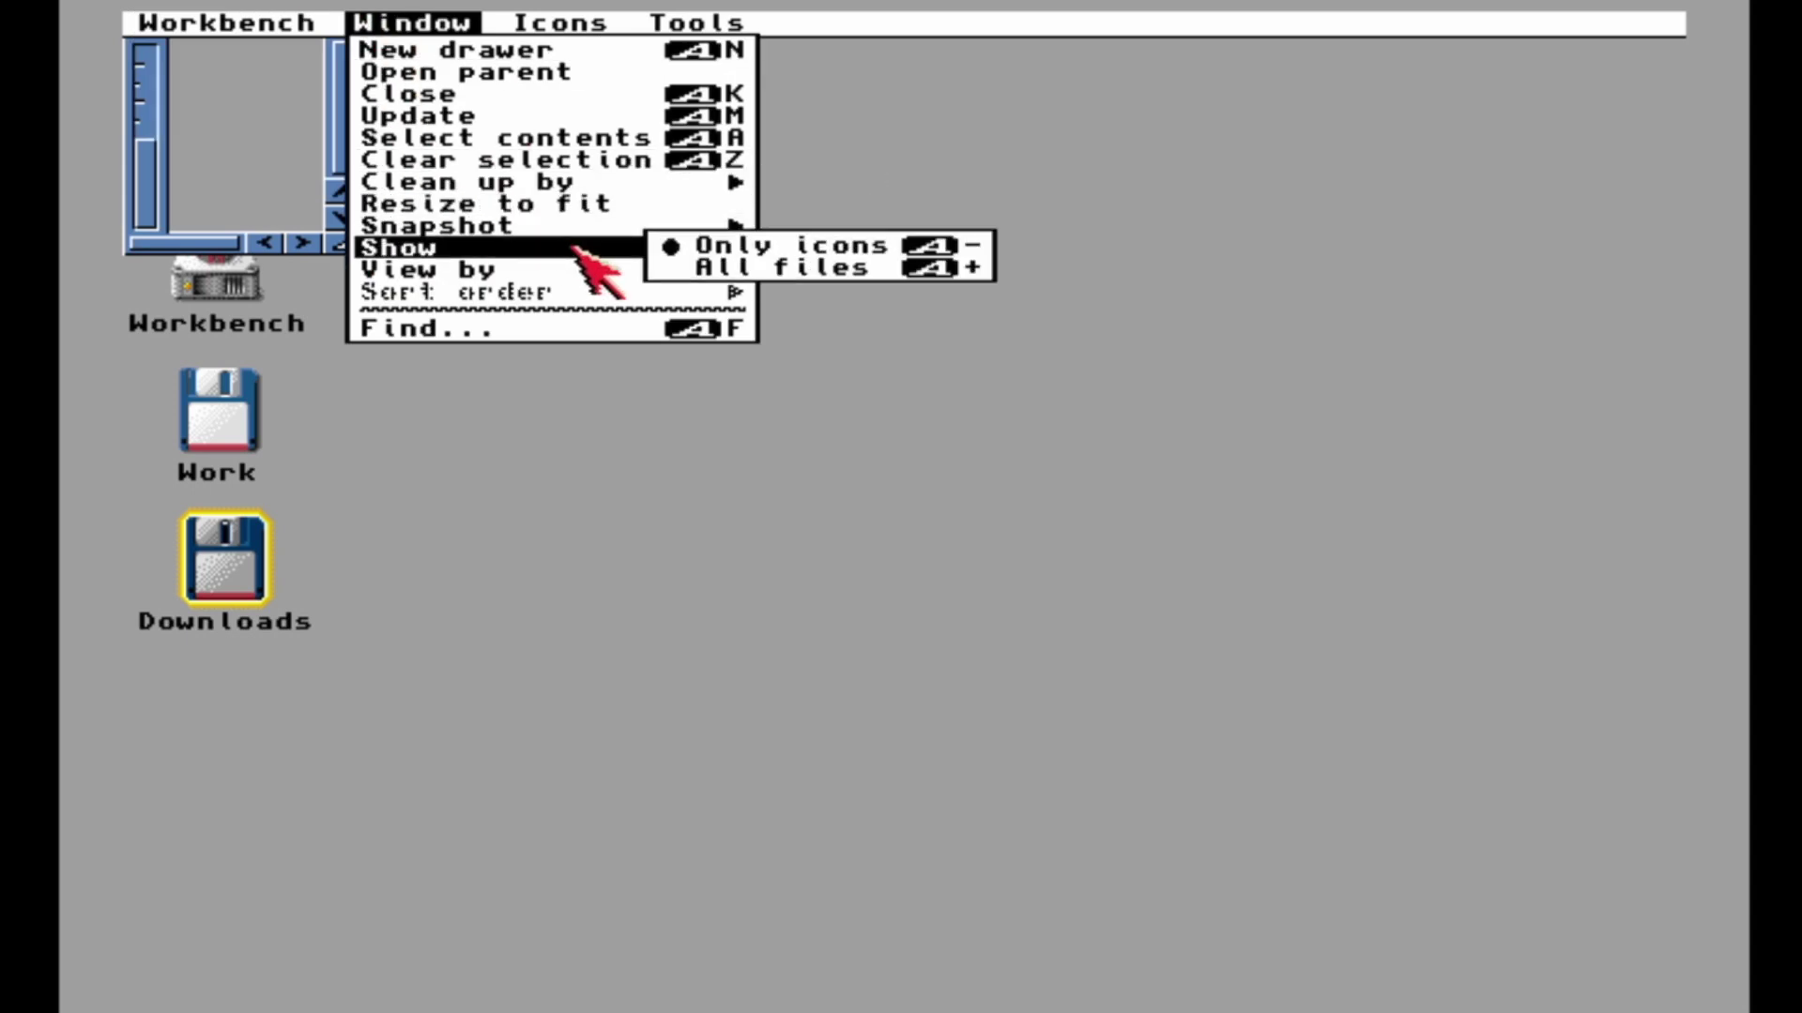
mouse_move(657, 269)
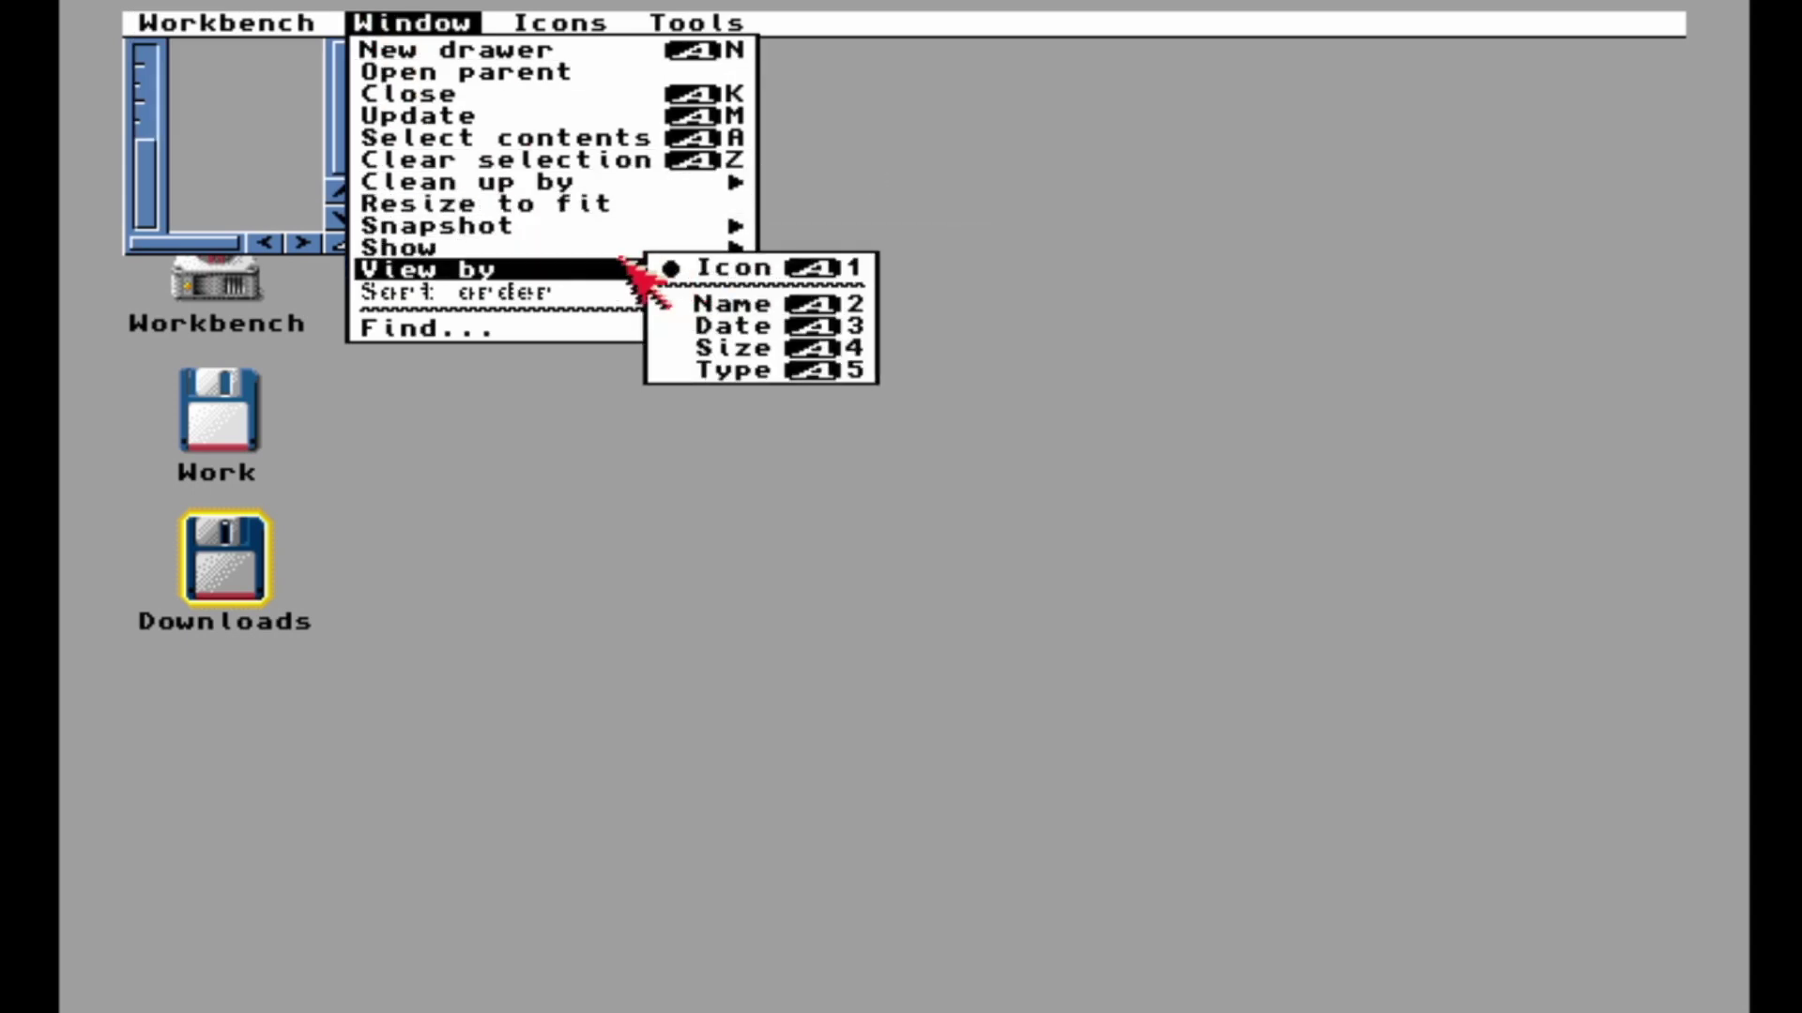
mouse_move(619, 247)
click(678, 266)
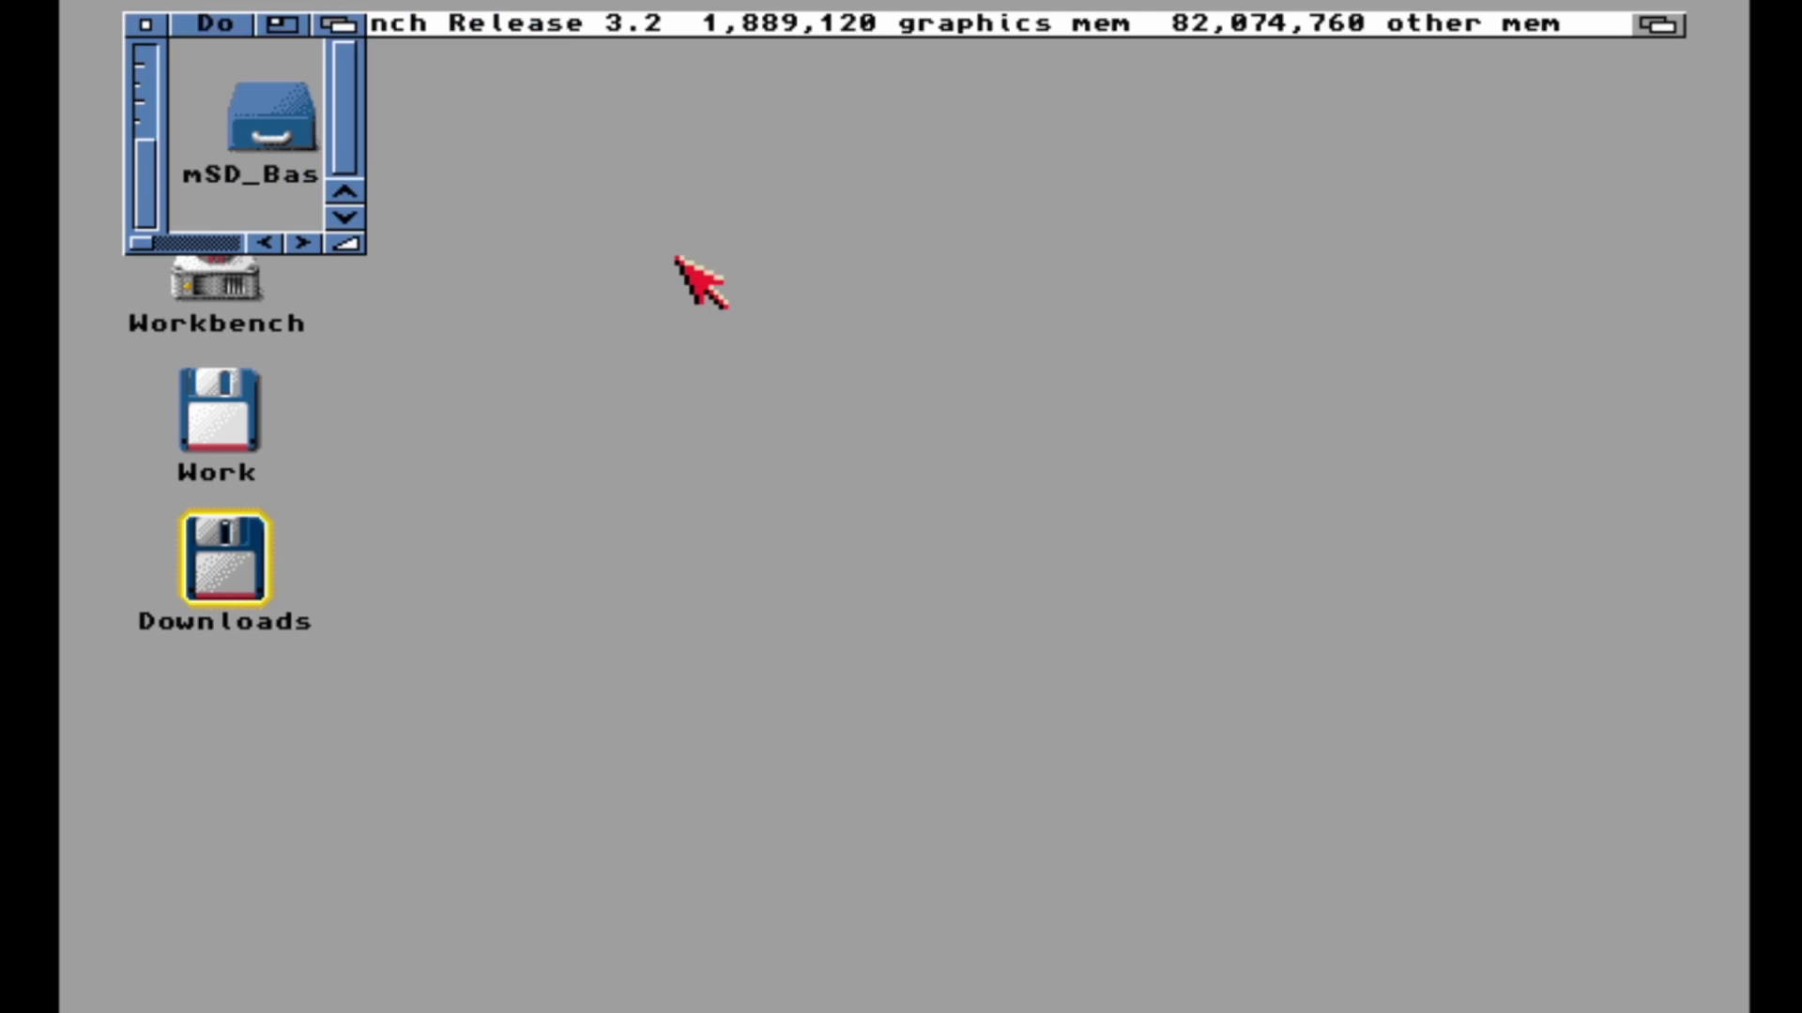
click(233, 200)
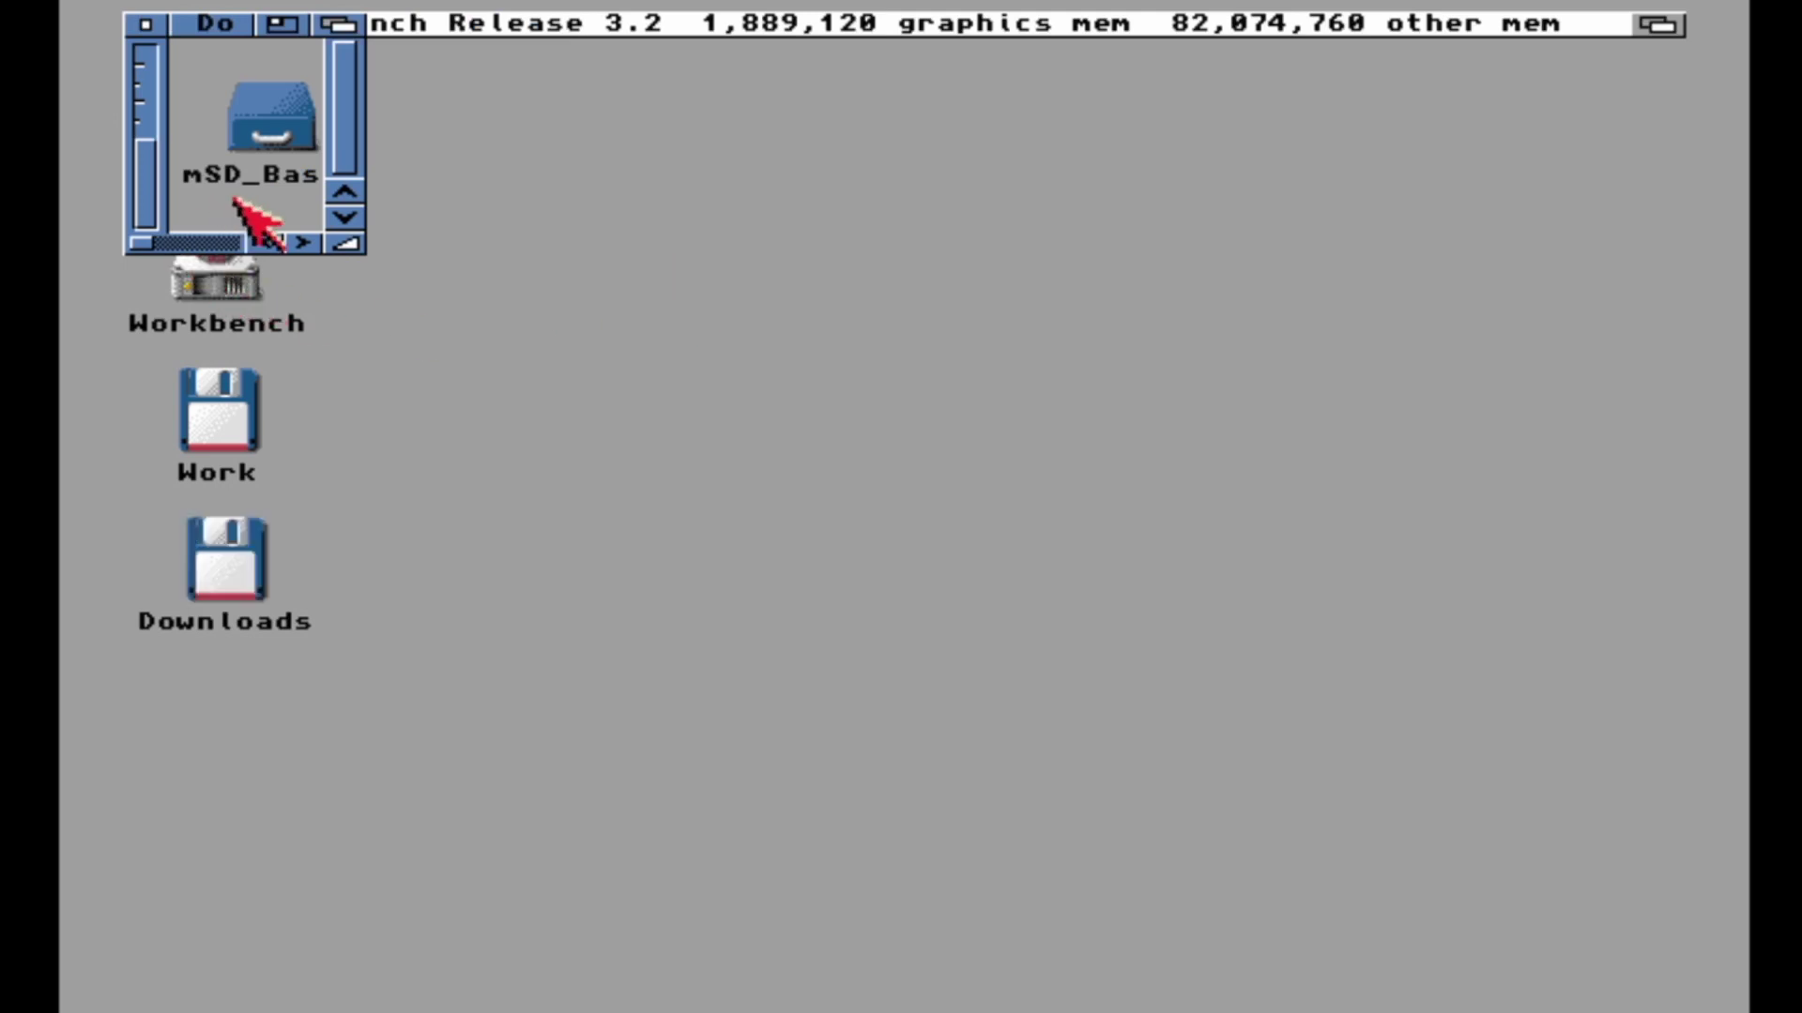
double_click(397, 148)
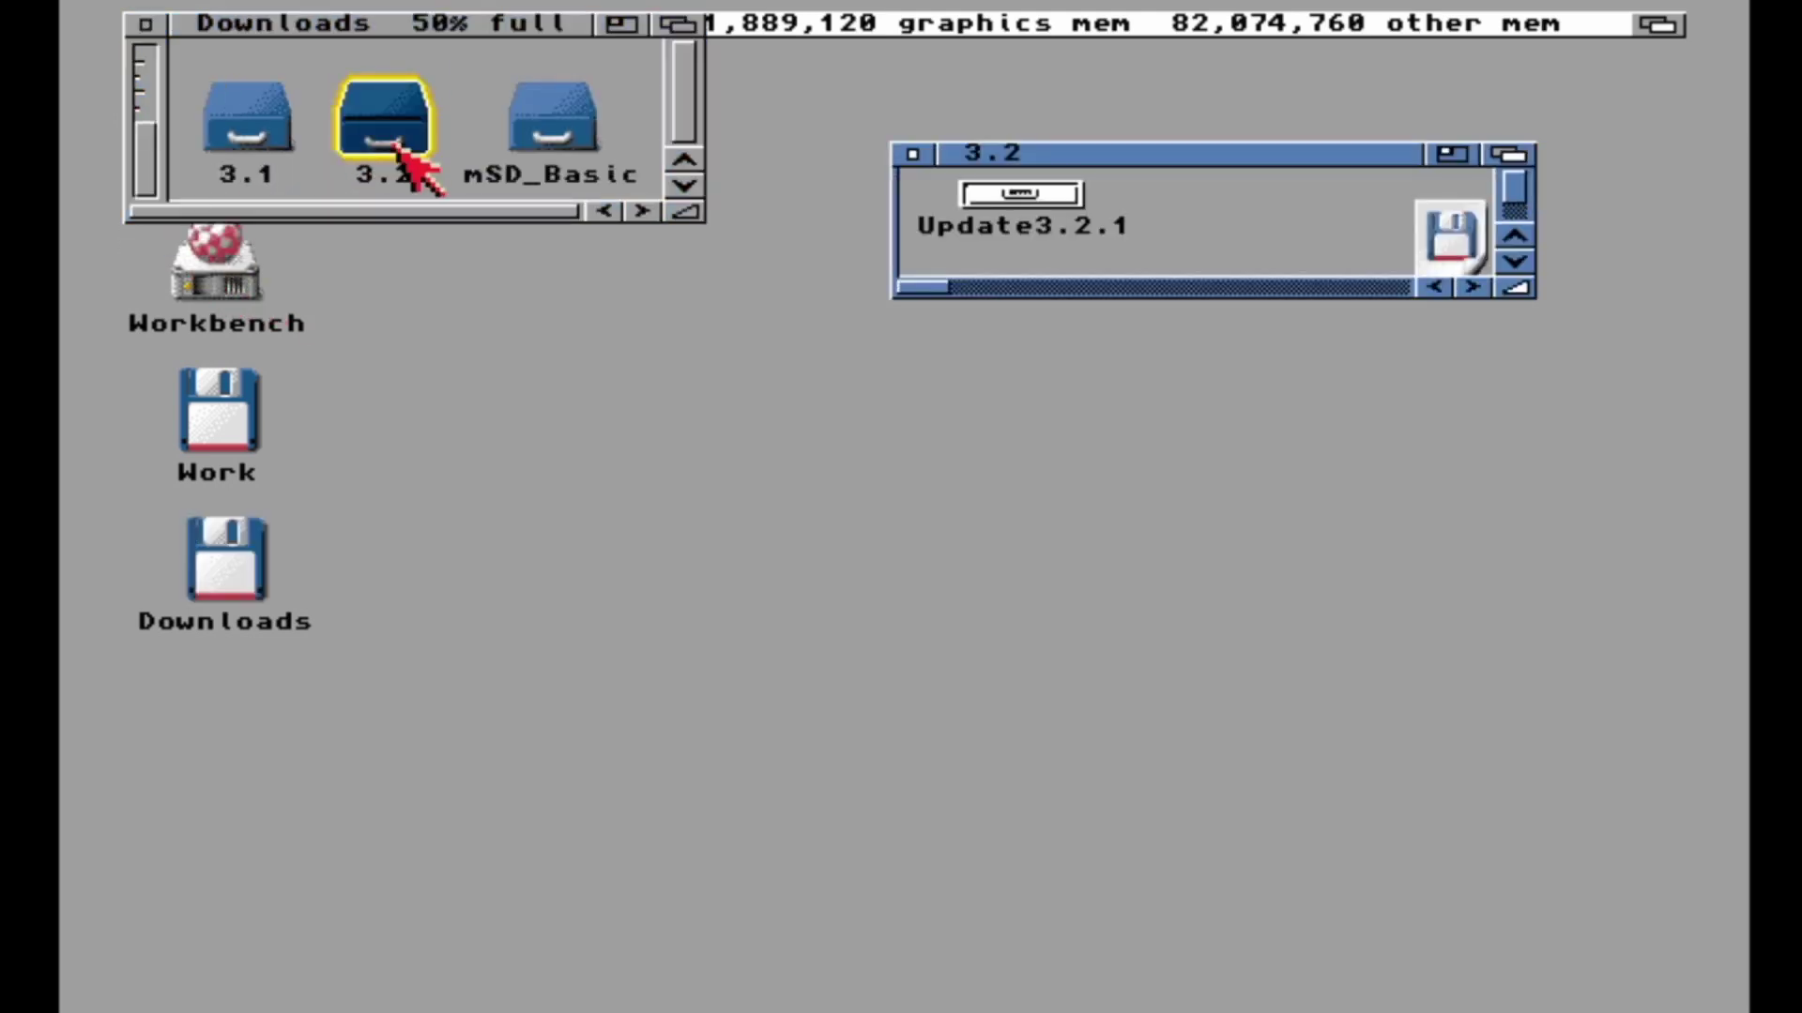
- Open Update3.2.1's ADFs folder, list its files by name, and enlarge the window
double_click(1021, 195)
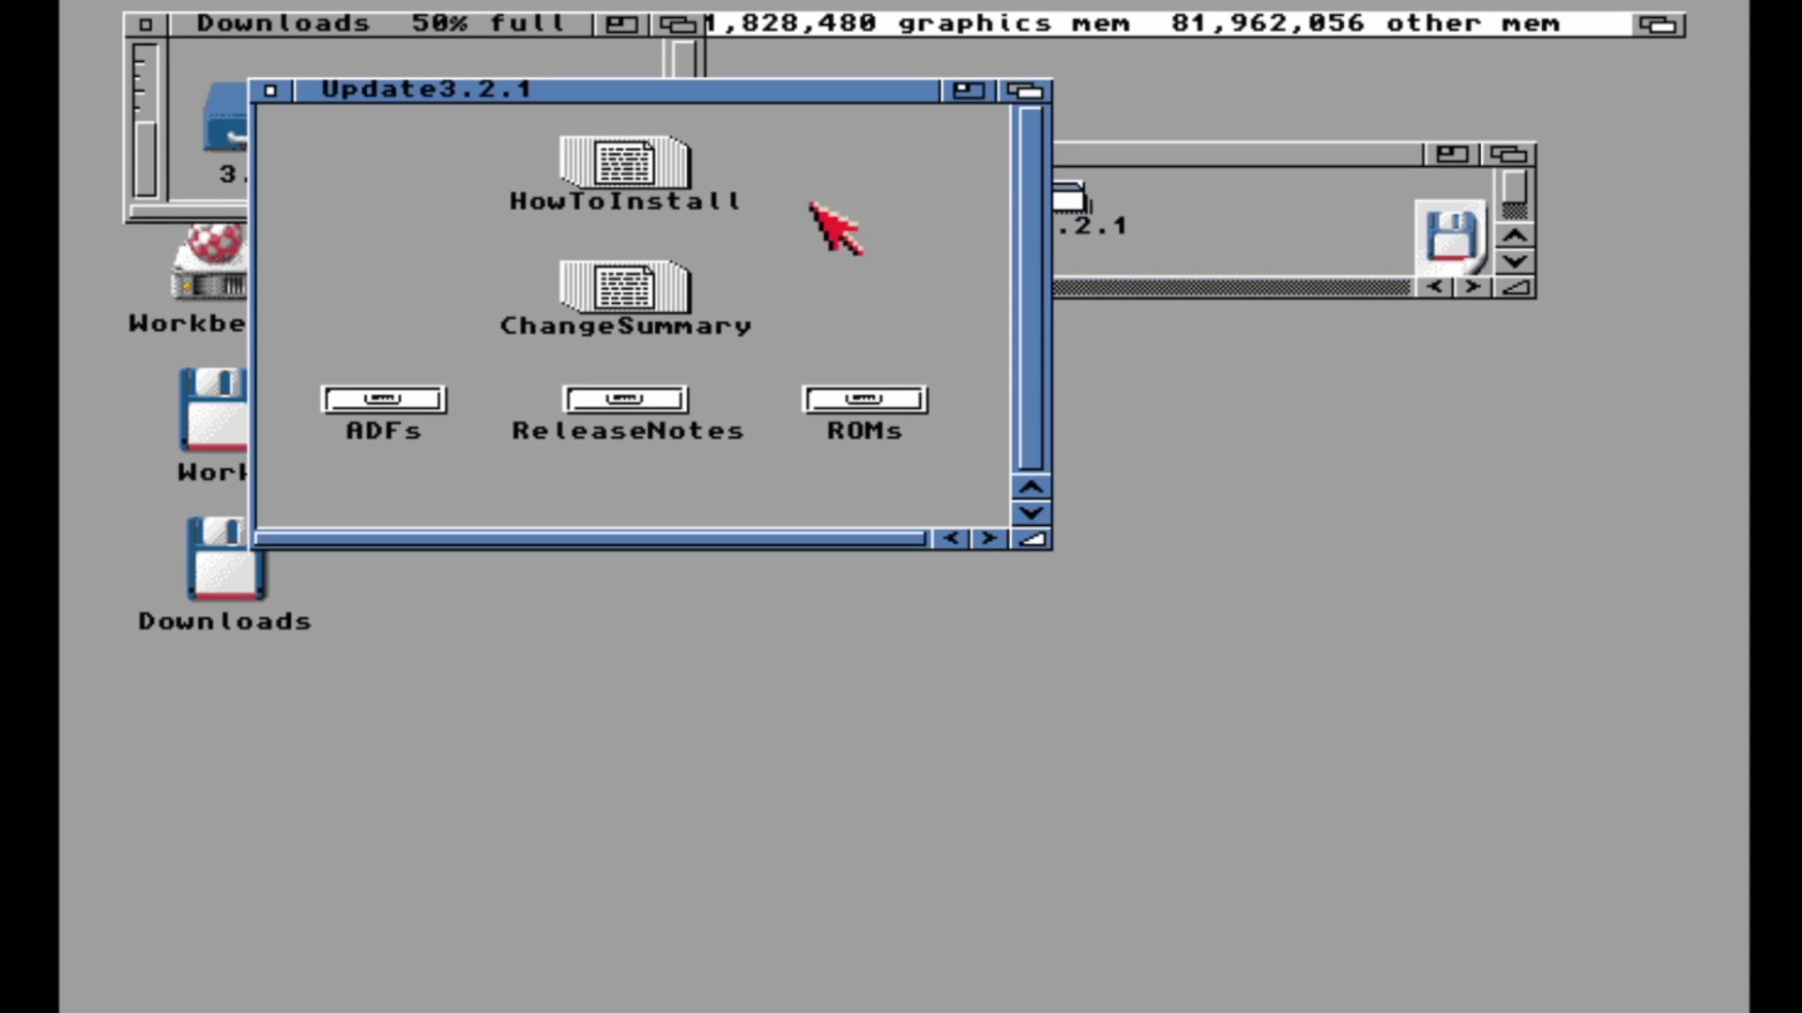
double_click(375, 400)
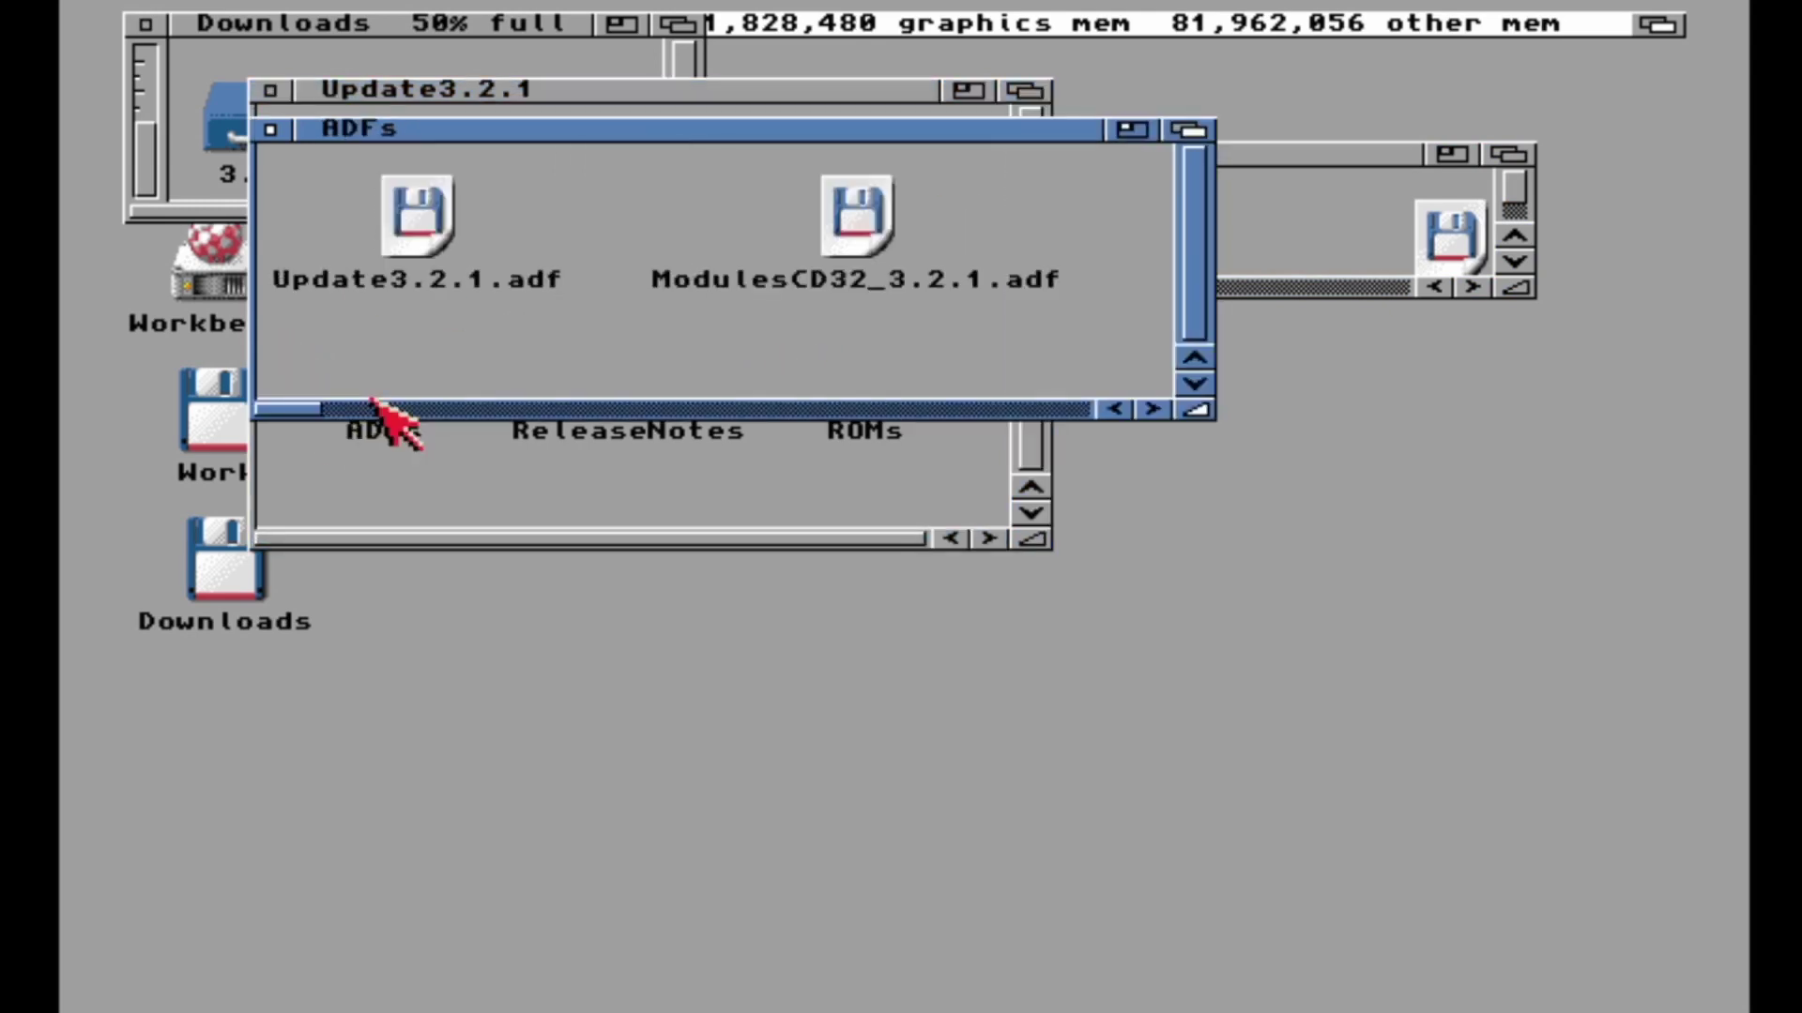
right_click(422, 24)
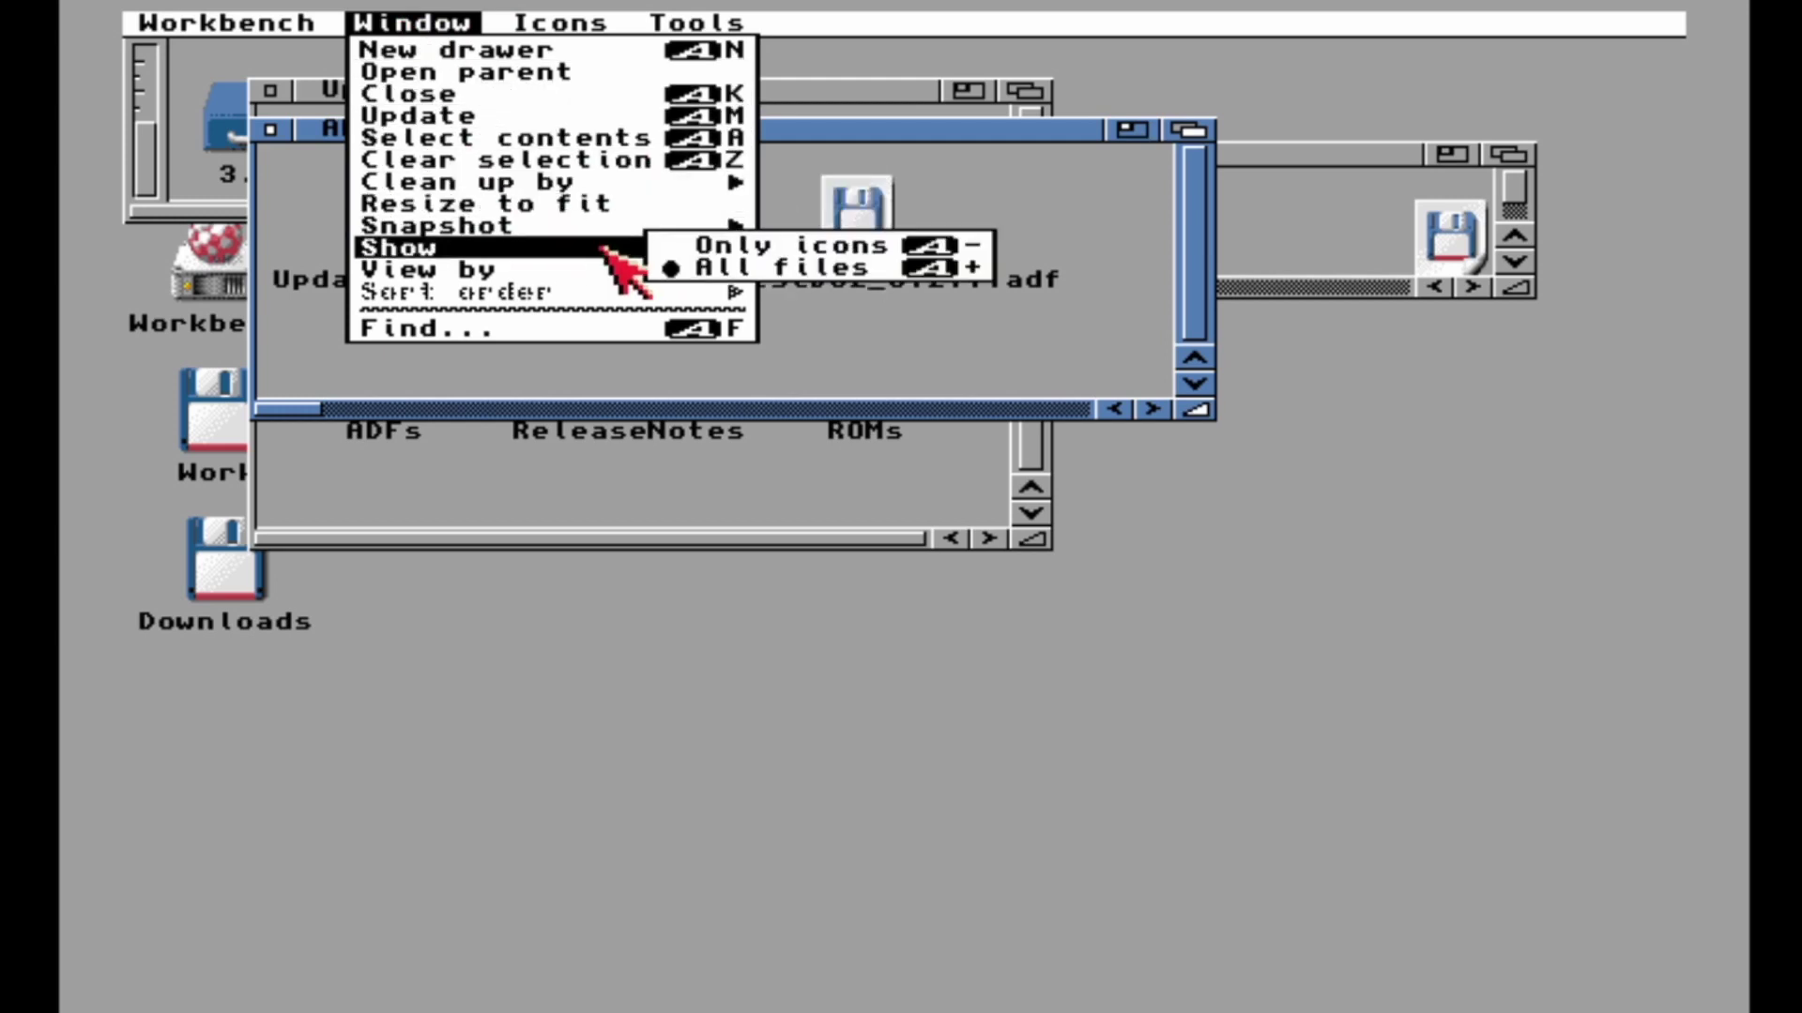
mouse_move(630, 270)
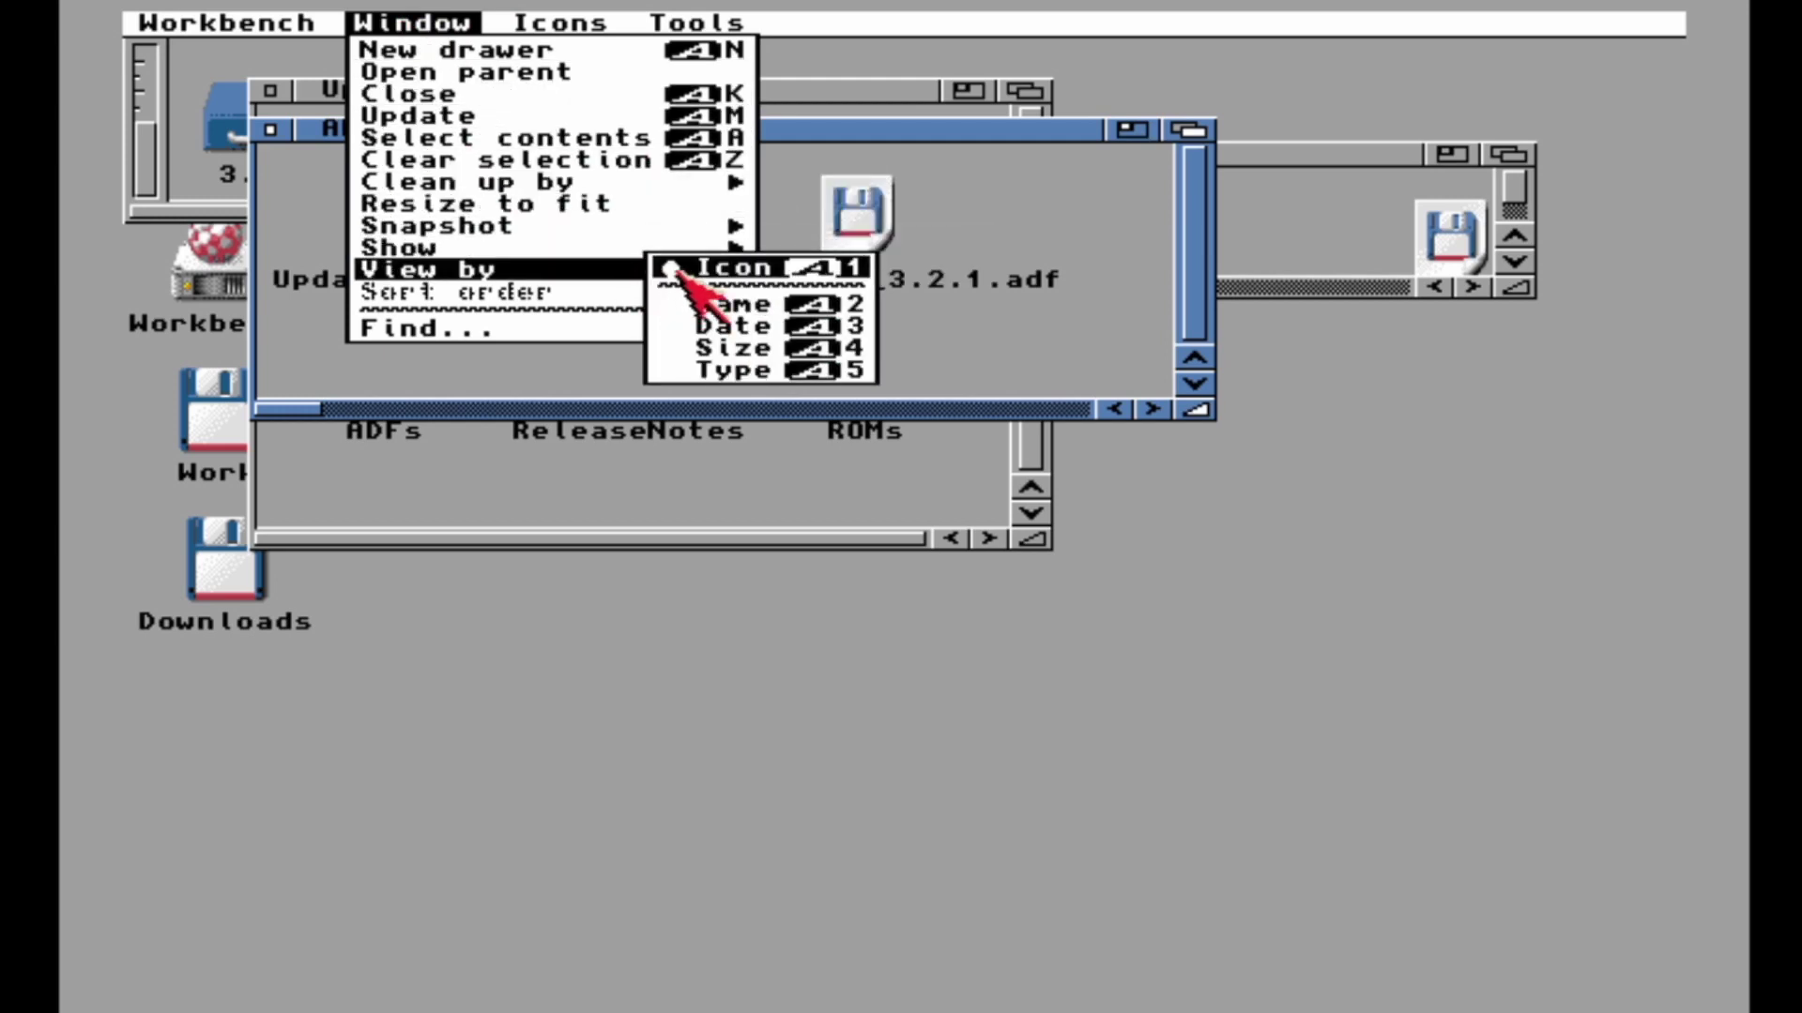
right_click(699, 304)
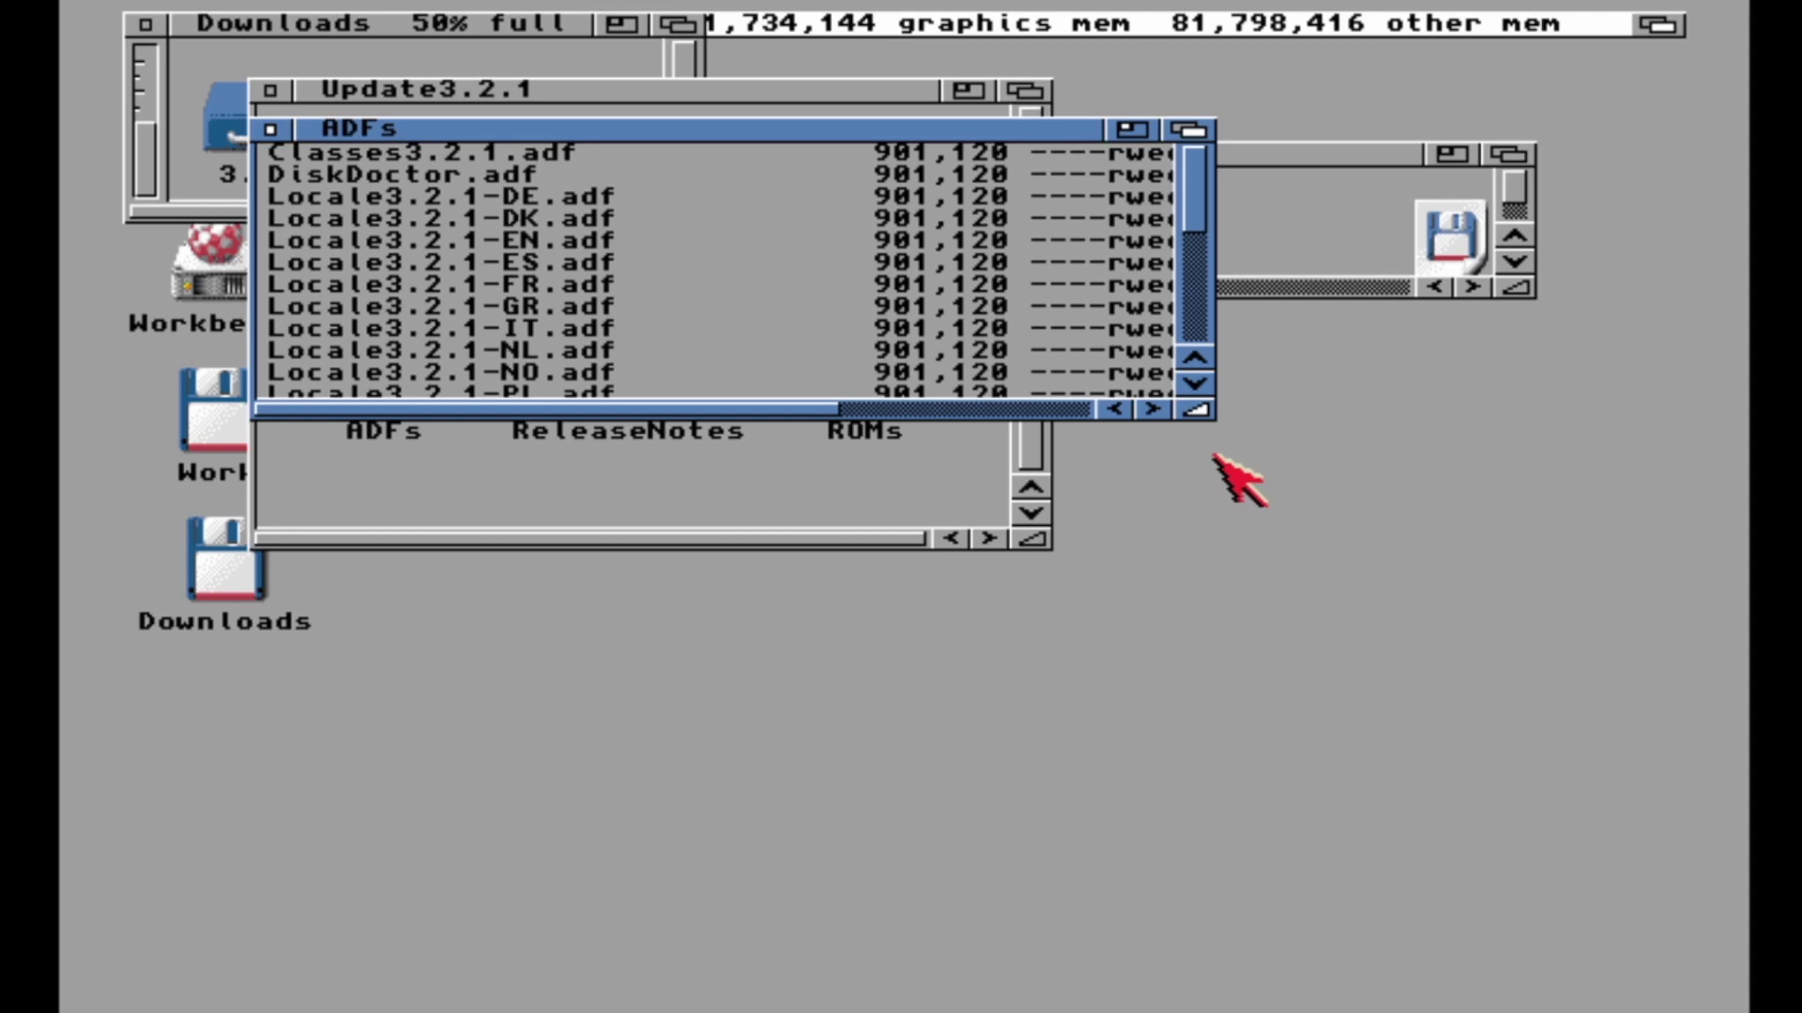
drag(1195, 410, 1195, 767)
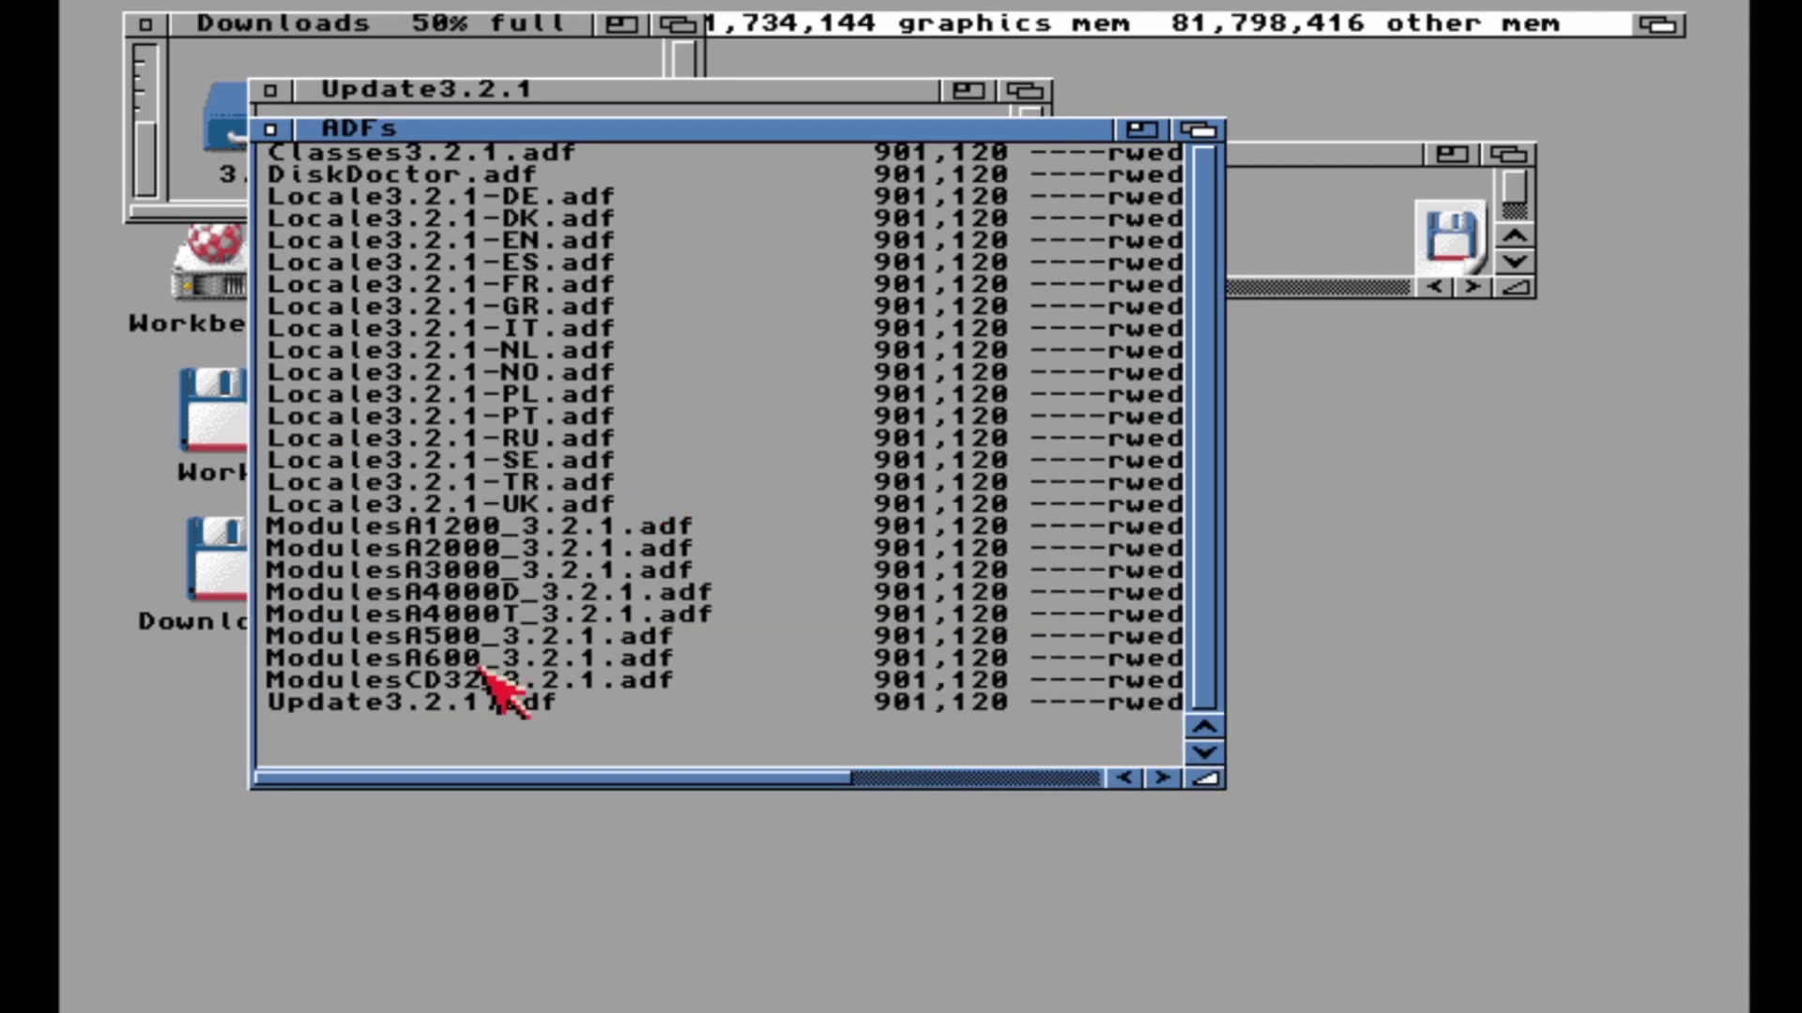
- Mount Update3.2.1.adf and open the Install drawer on the update disk
click(498, 703)
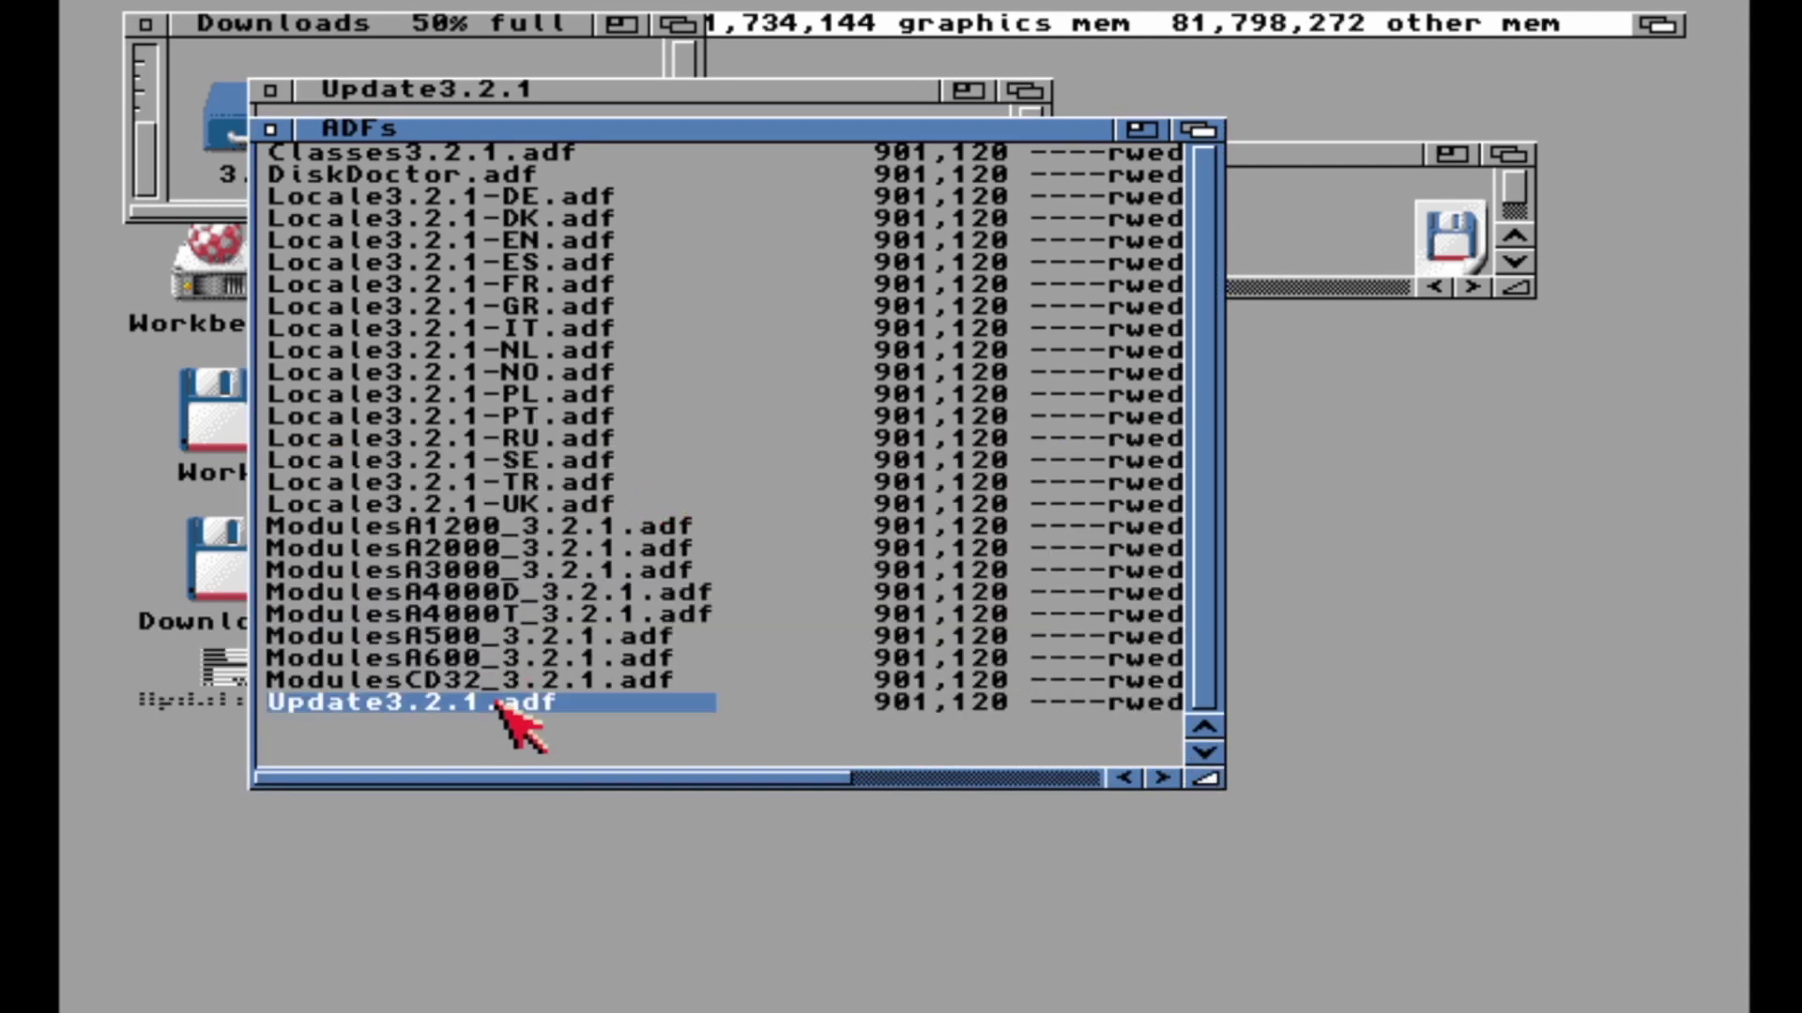
double_click(220, 664)
double_click(526, 199)
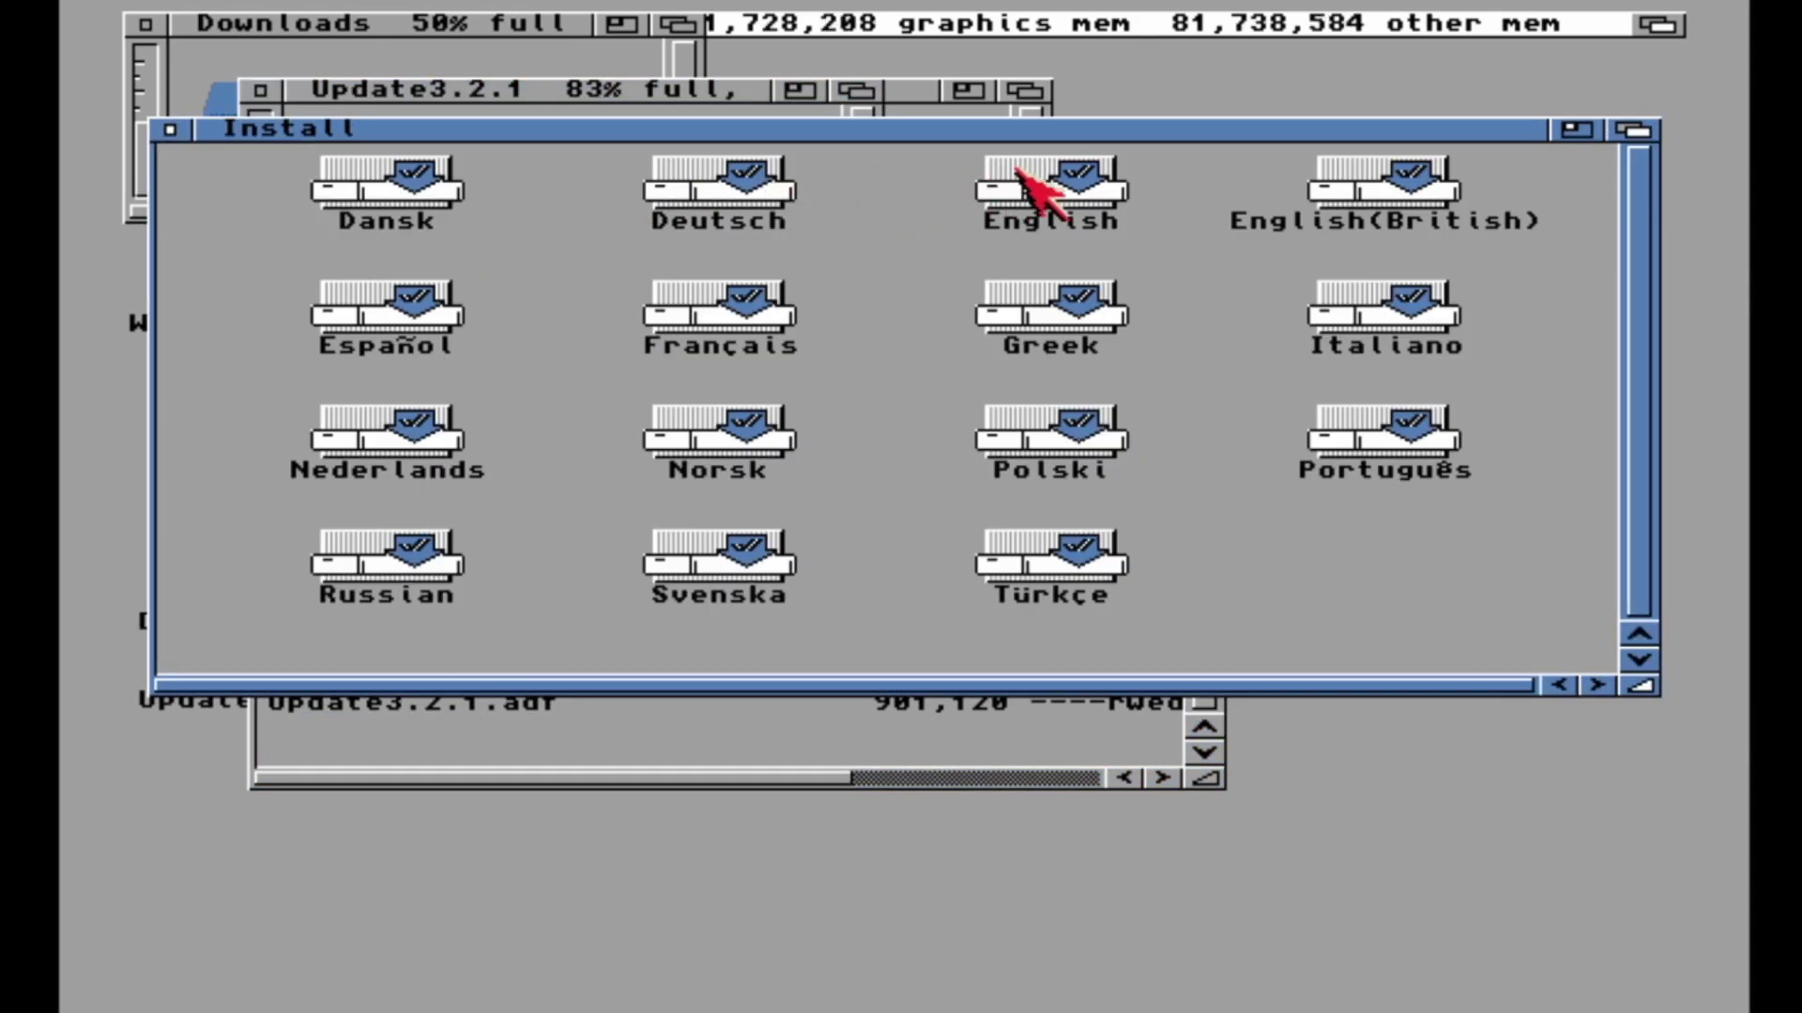
- Run the English installer in Novice mode, installing Update 3.2.1 to the Workbench partition
double_click(1042, 180)
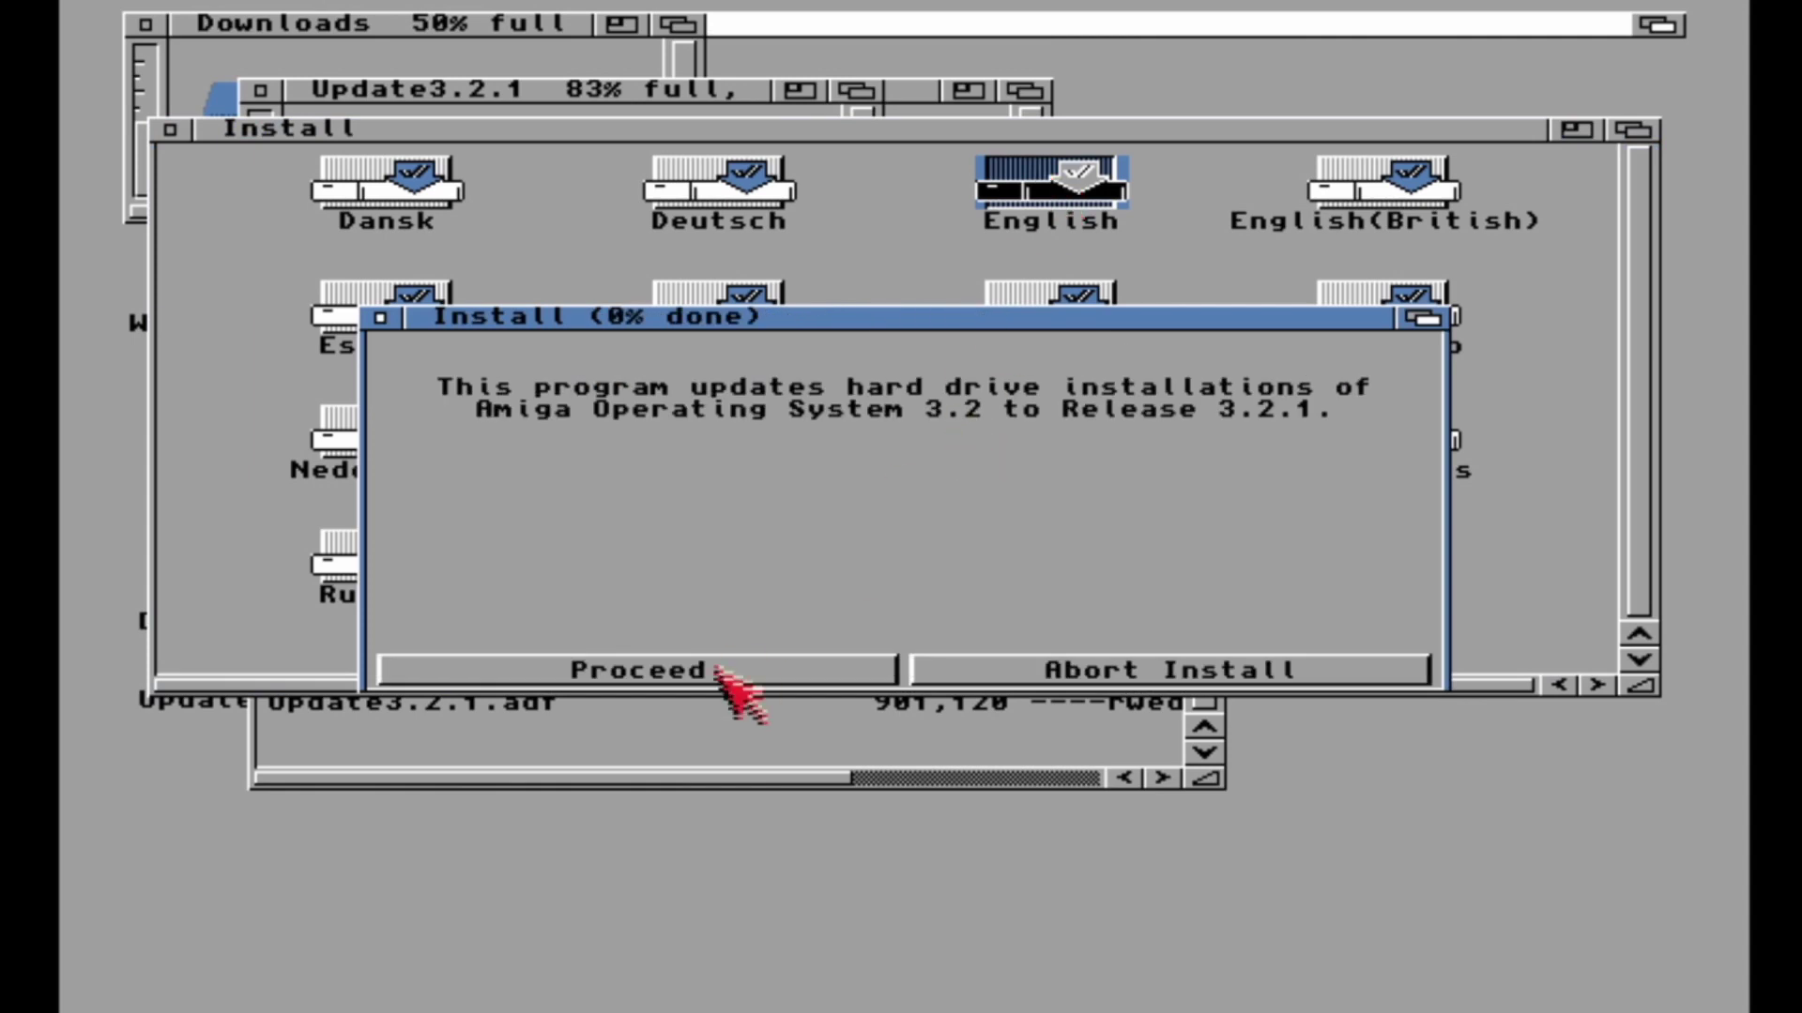
click(719, 670)
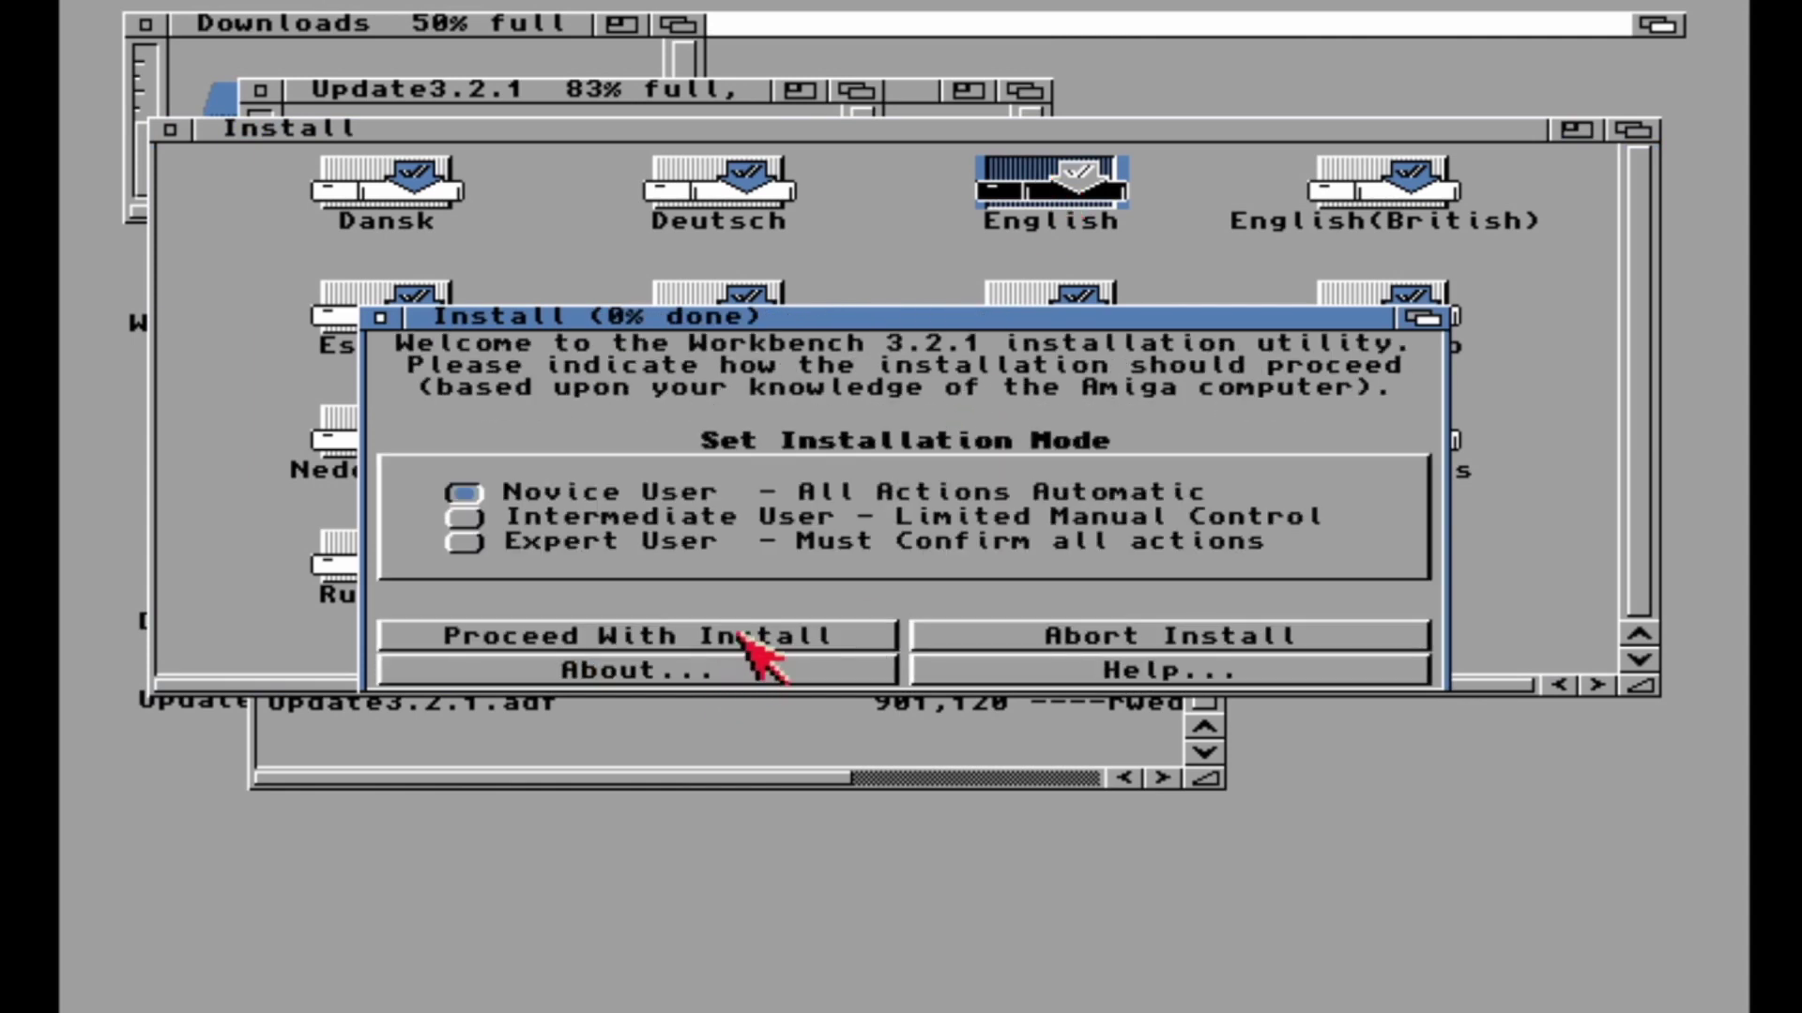
click(739, 638)
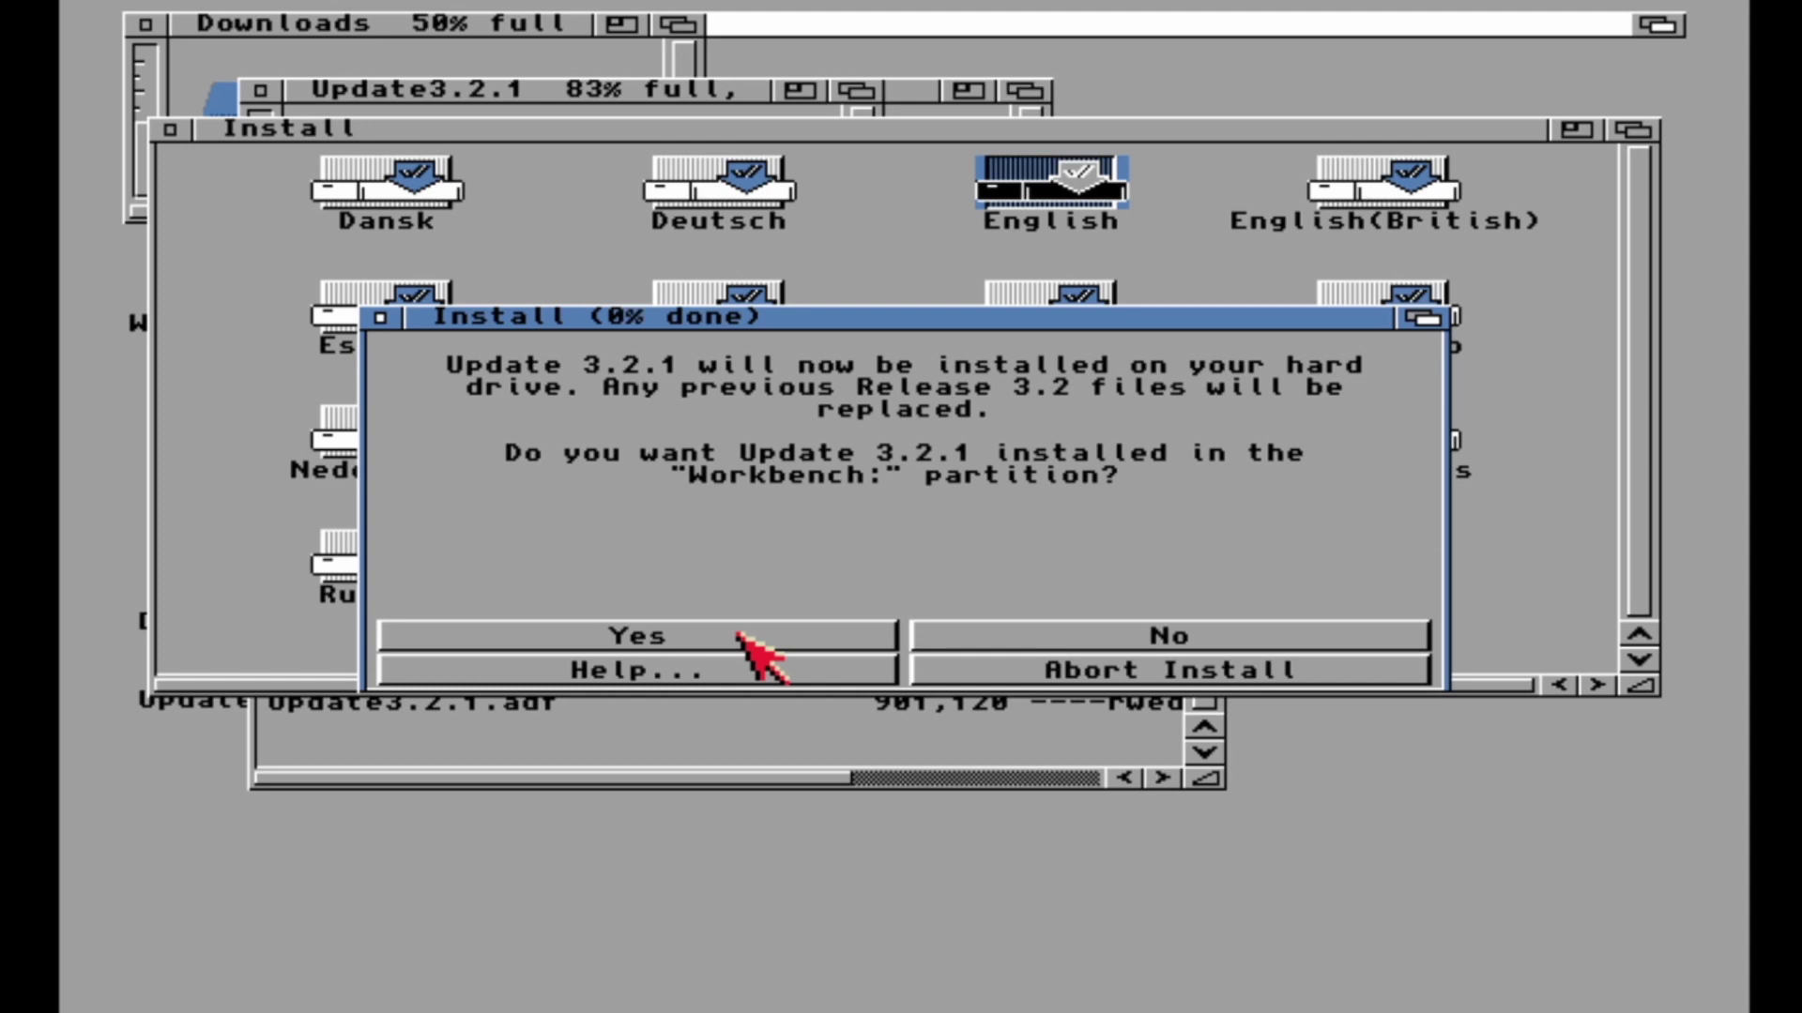
click(739, 635)
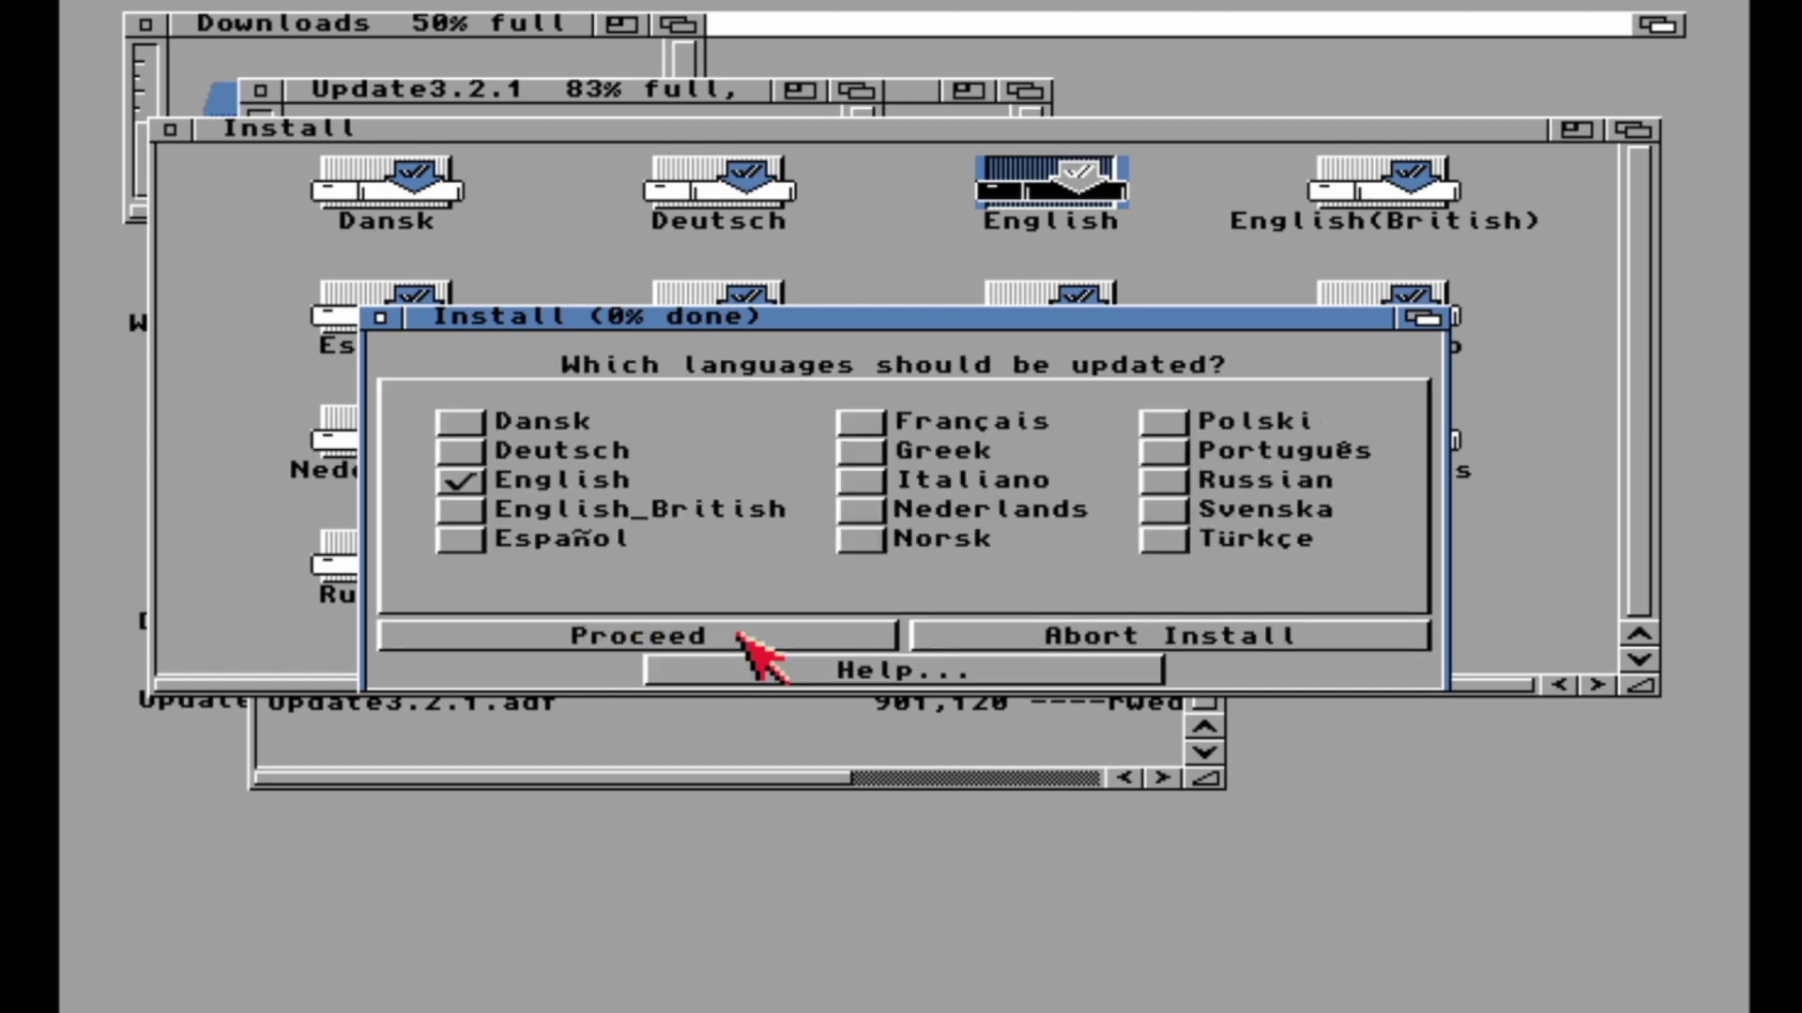
click(739, 638)
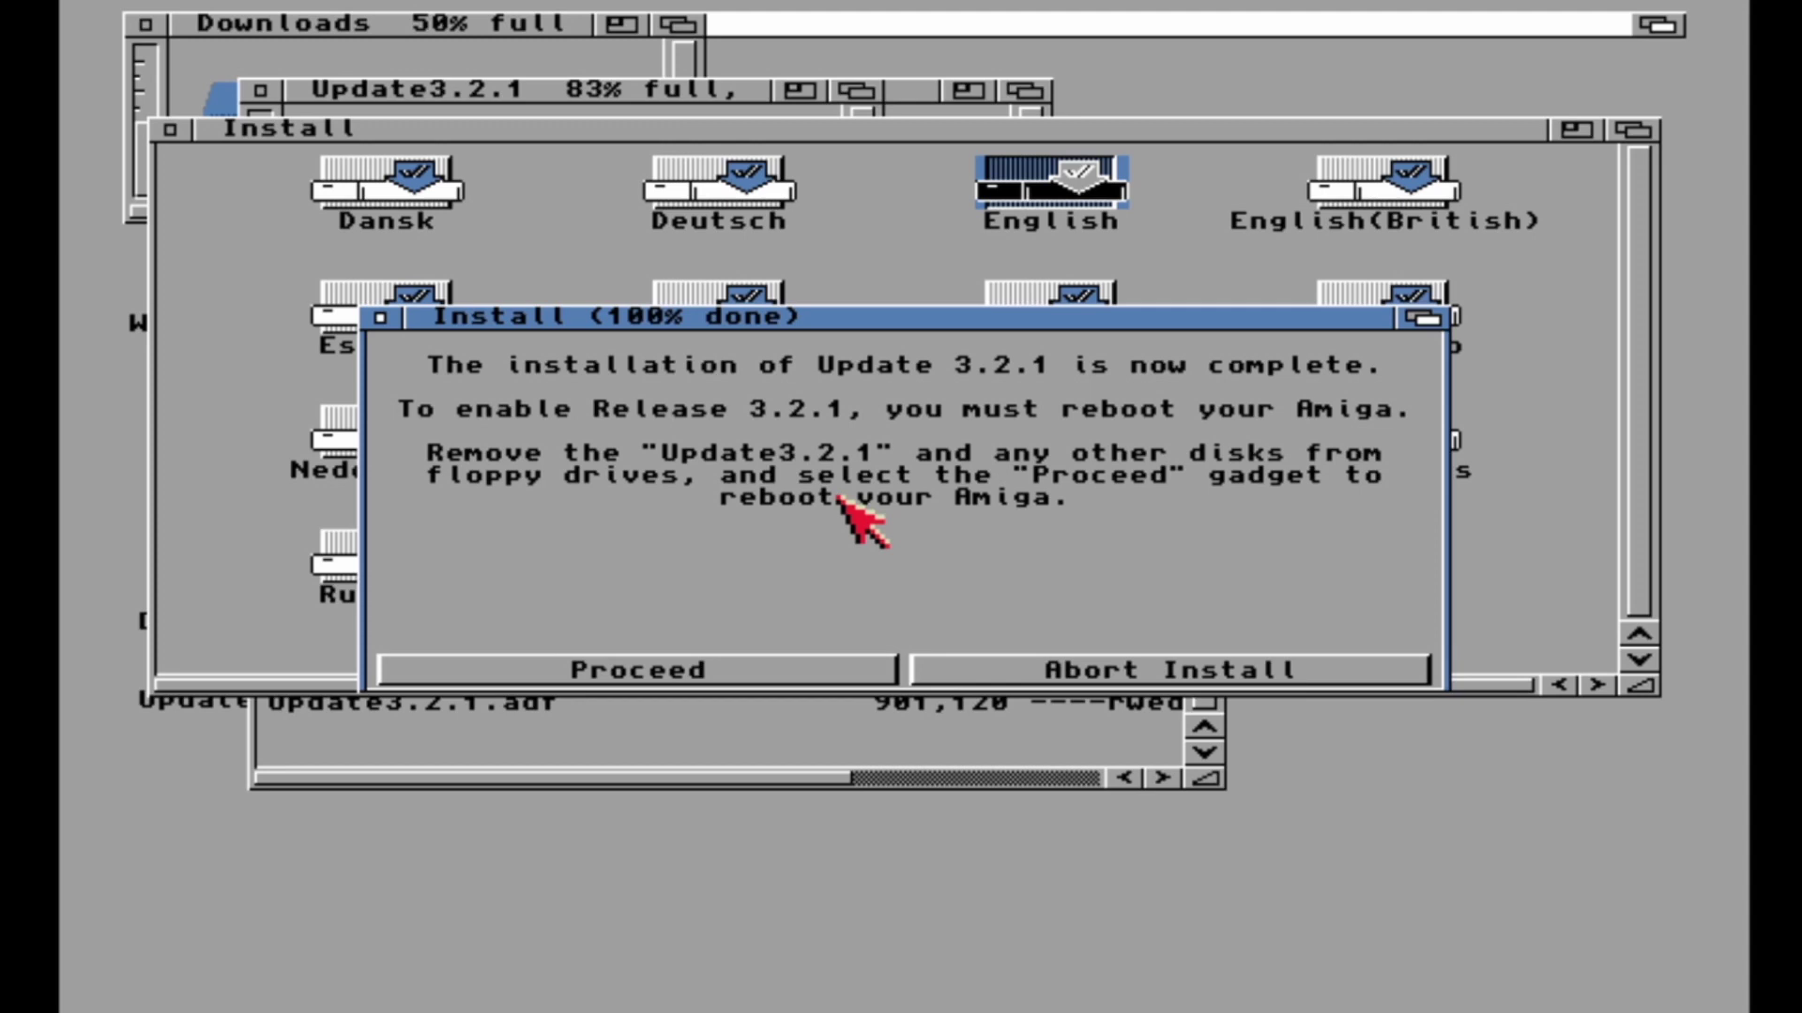
- Close the Install, Update3.2.1, ADFs, 3.2 and Downloads windows and move the completion dialog aside
click(170, 129)
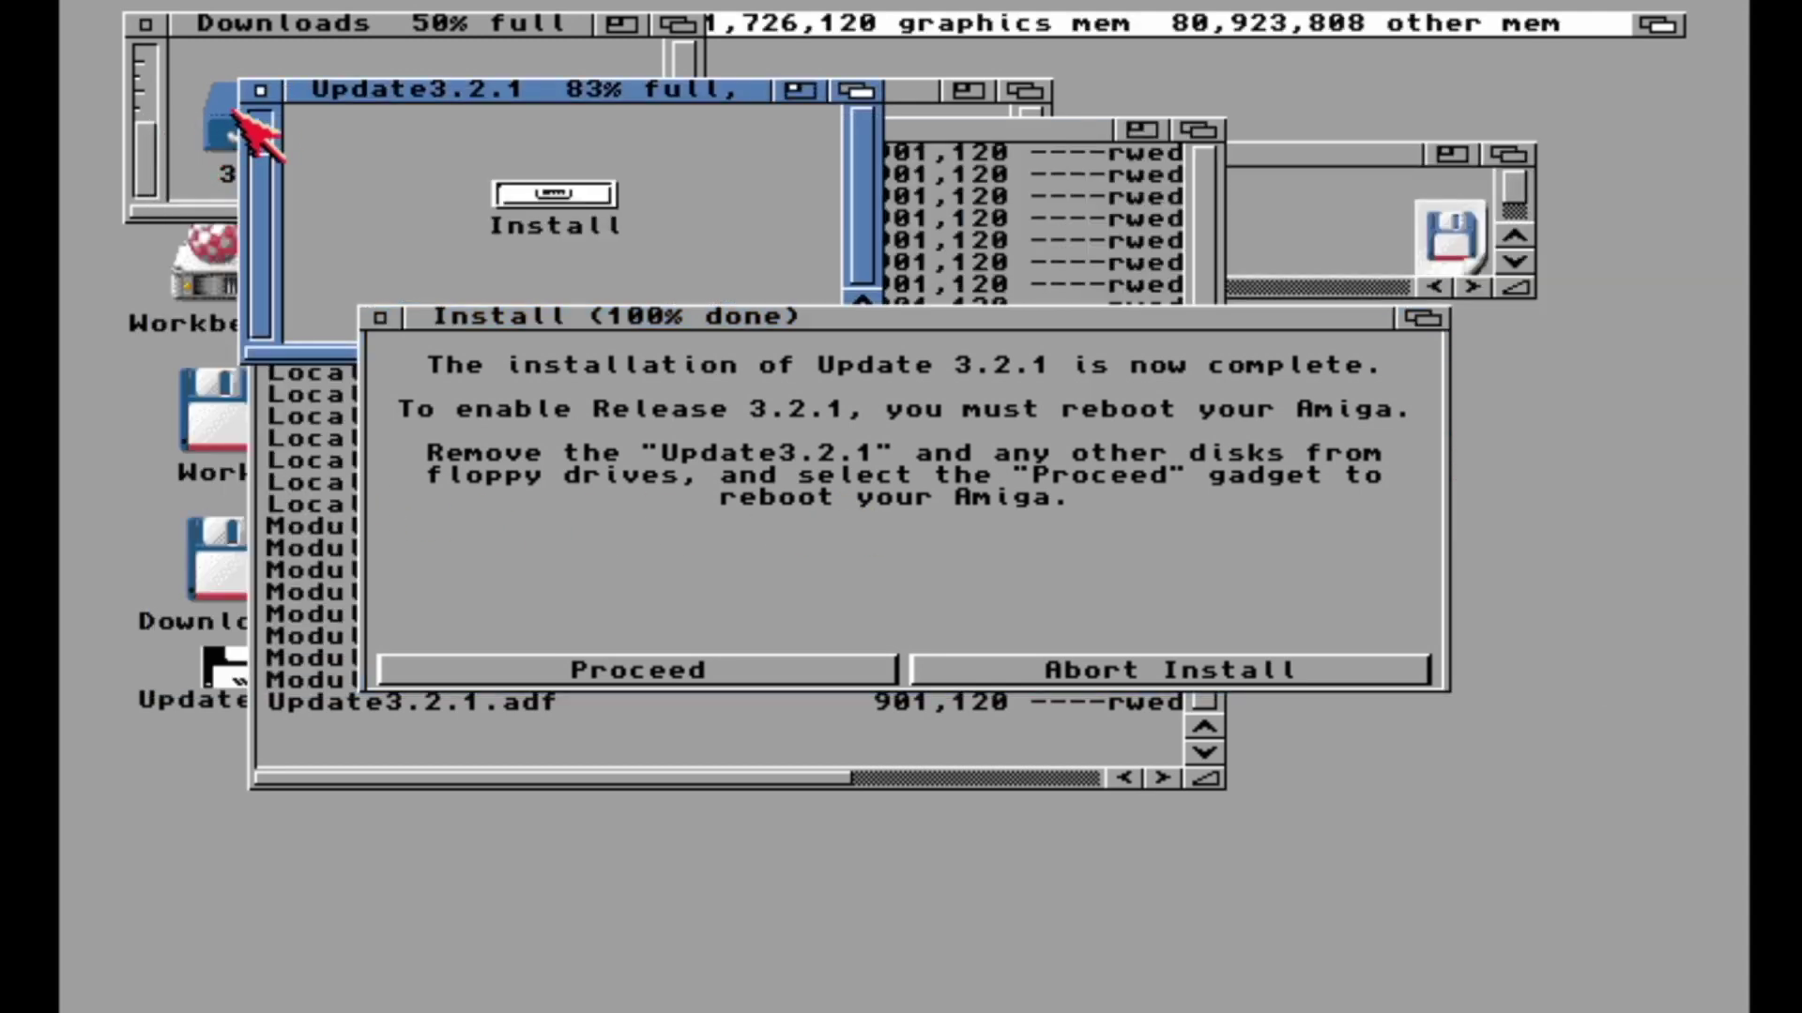
click(260, 91)
click(269, 91)
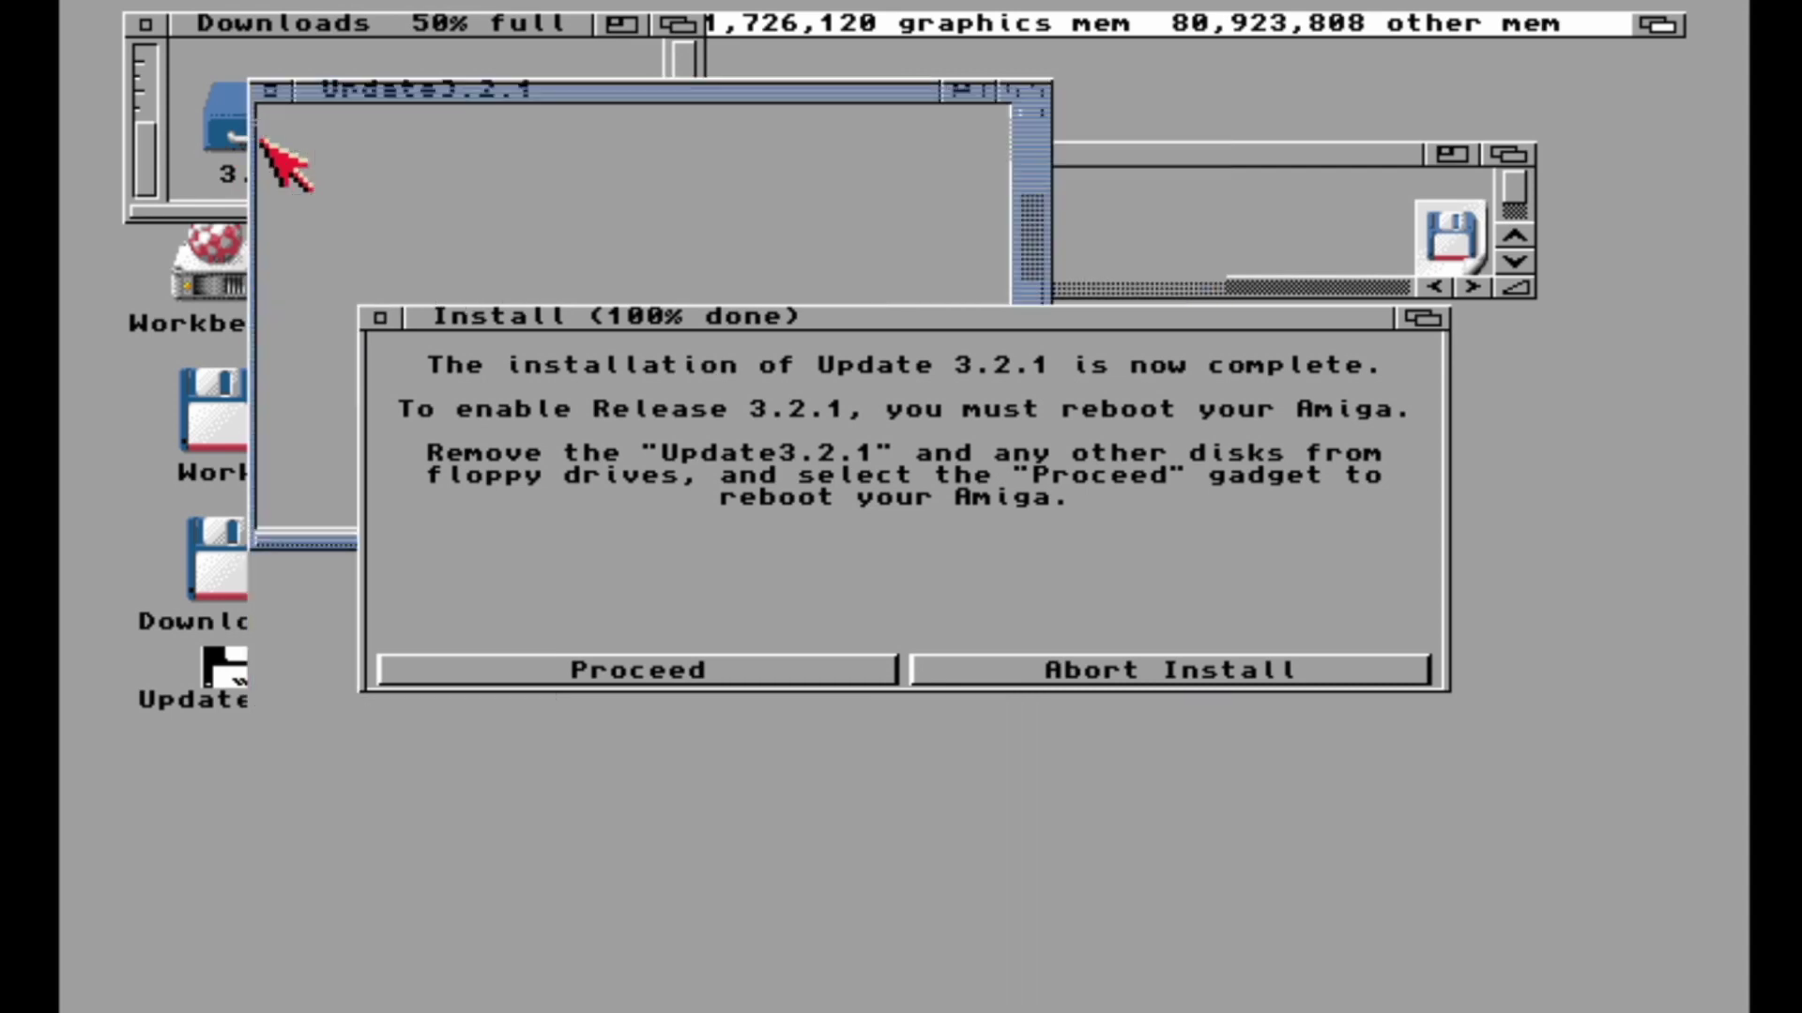
click(271, 89)
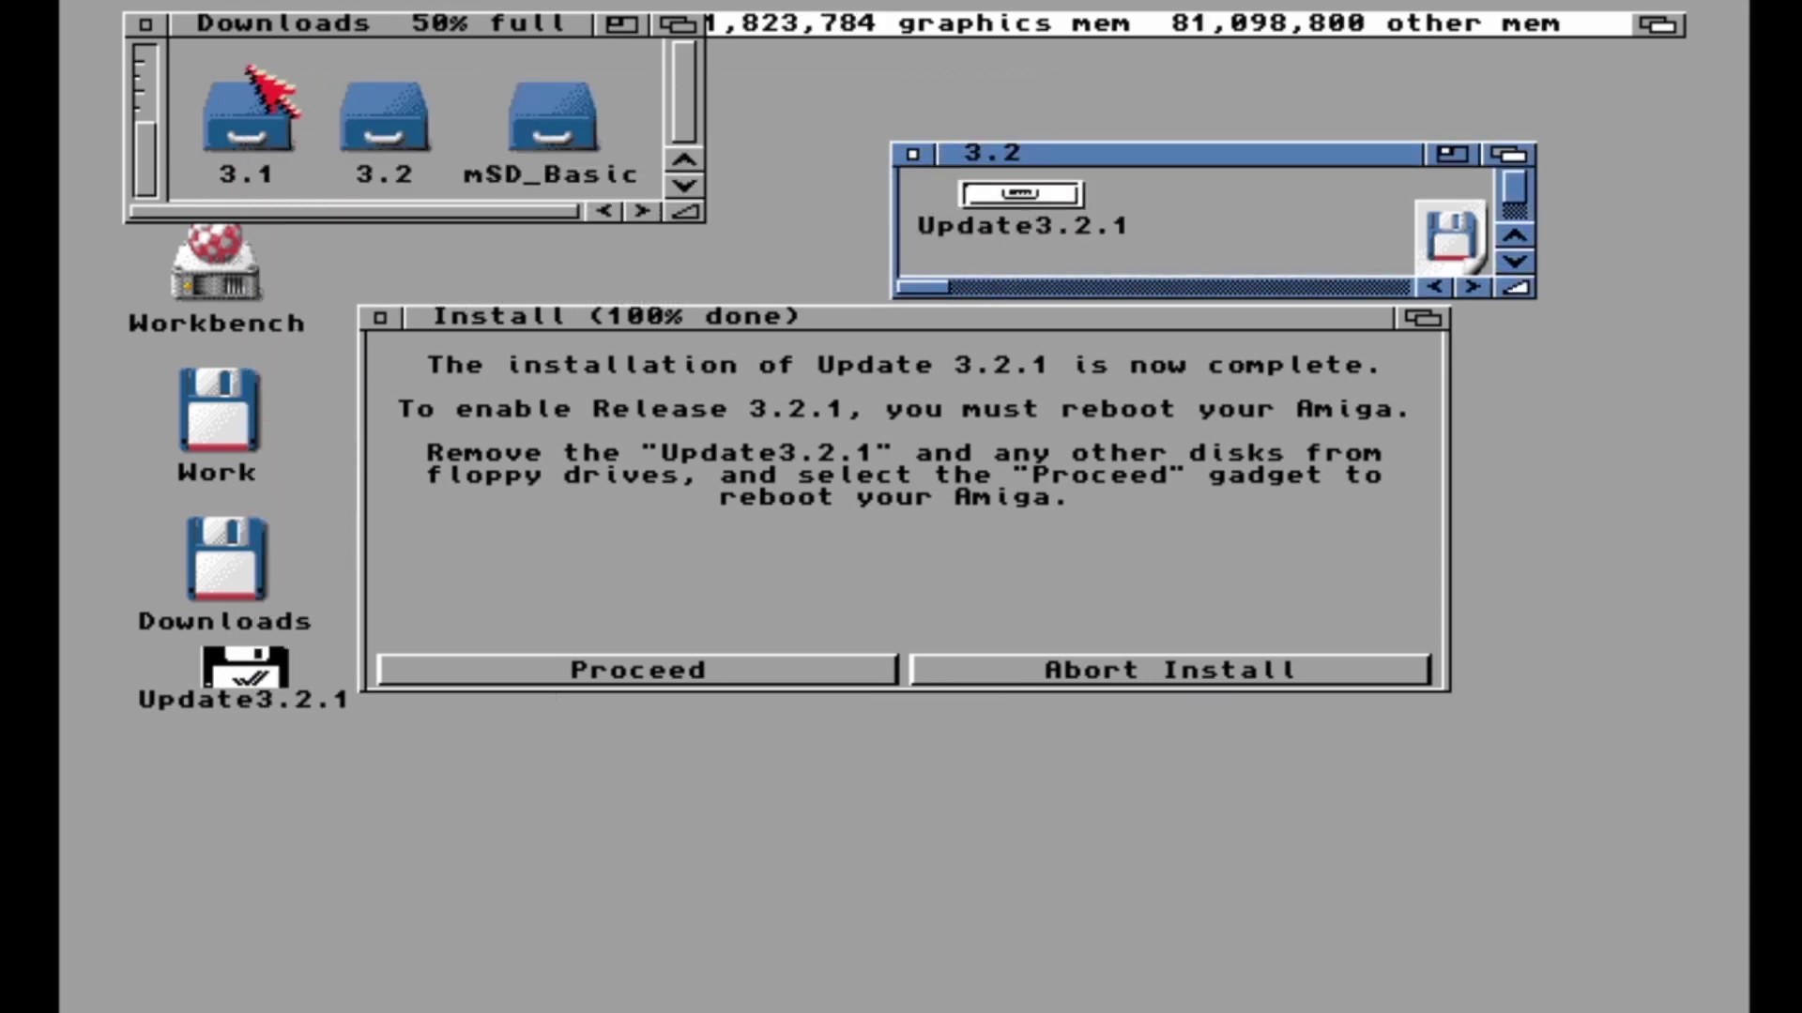
click(150, 26)
click(911, 153)
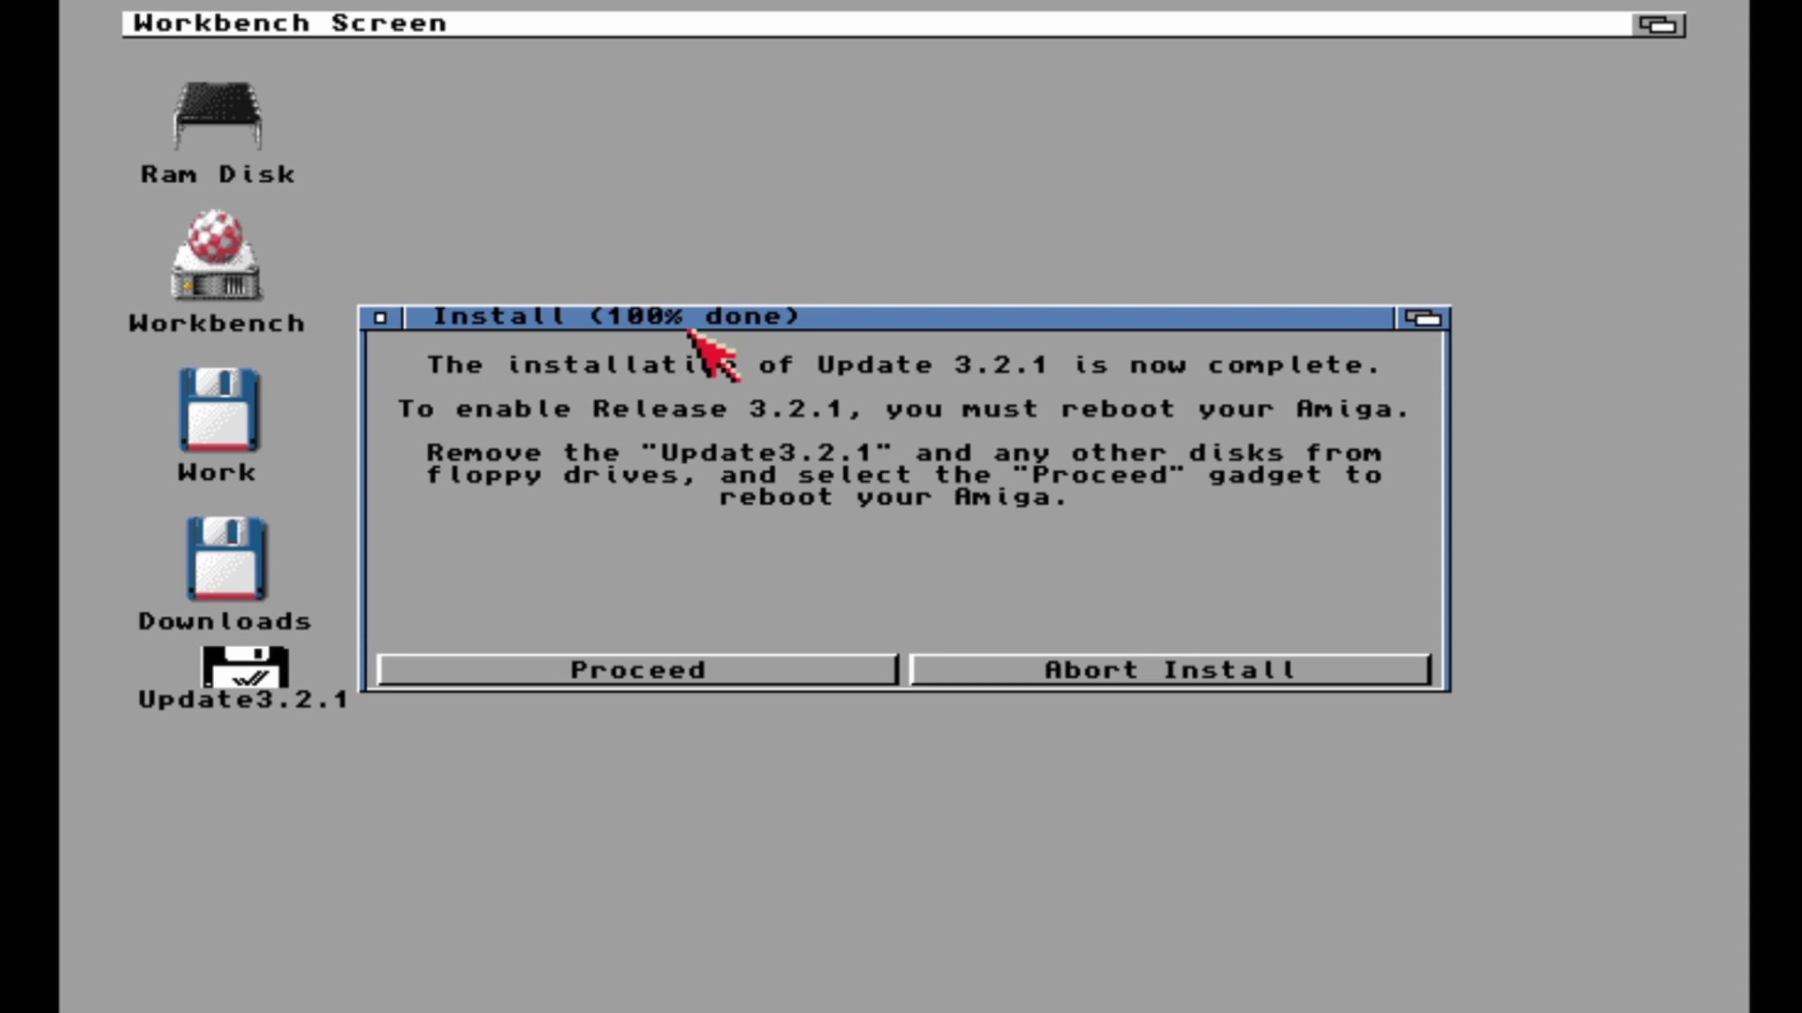
drag(691, 330, 748, 270)
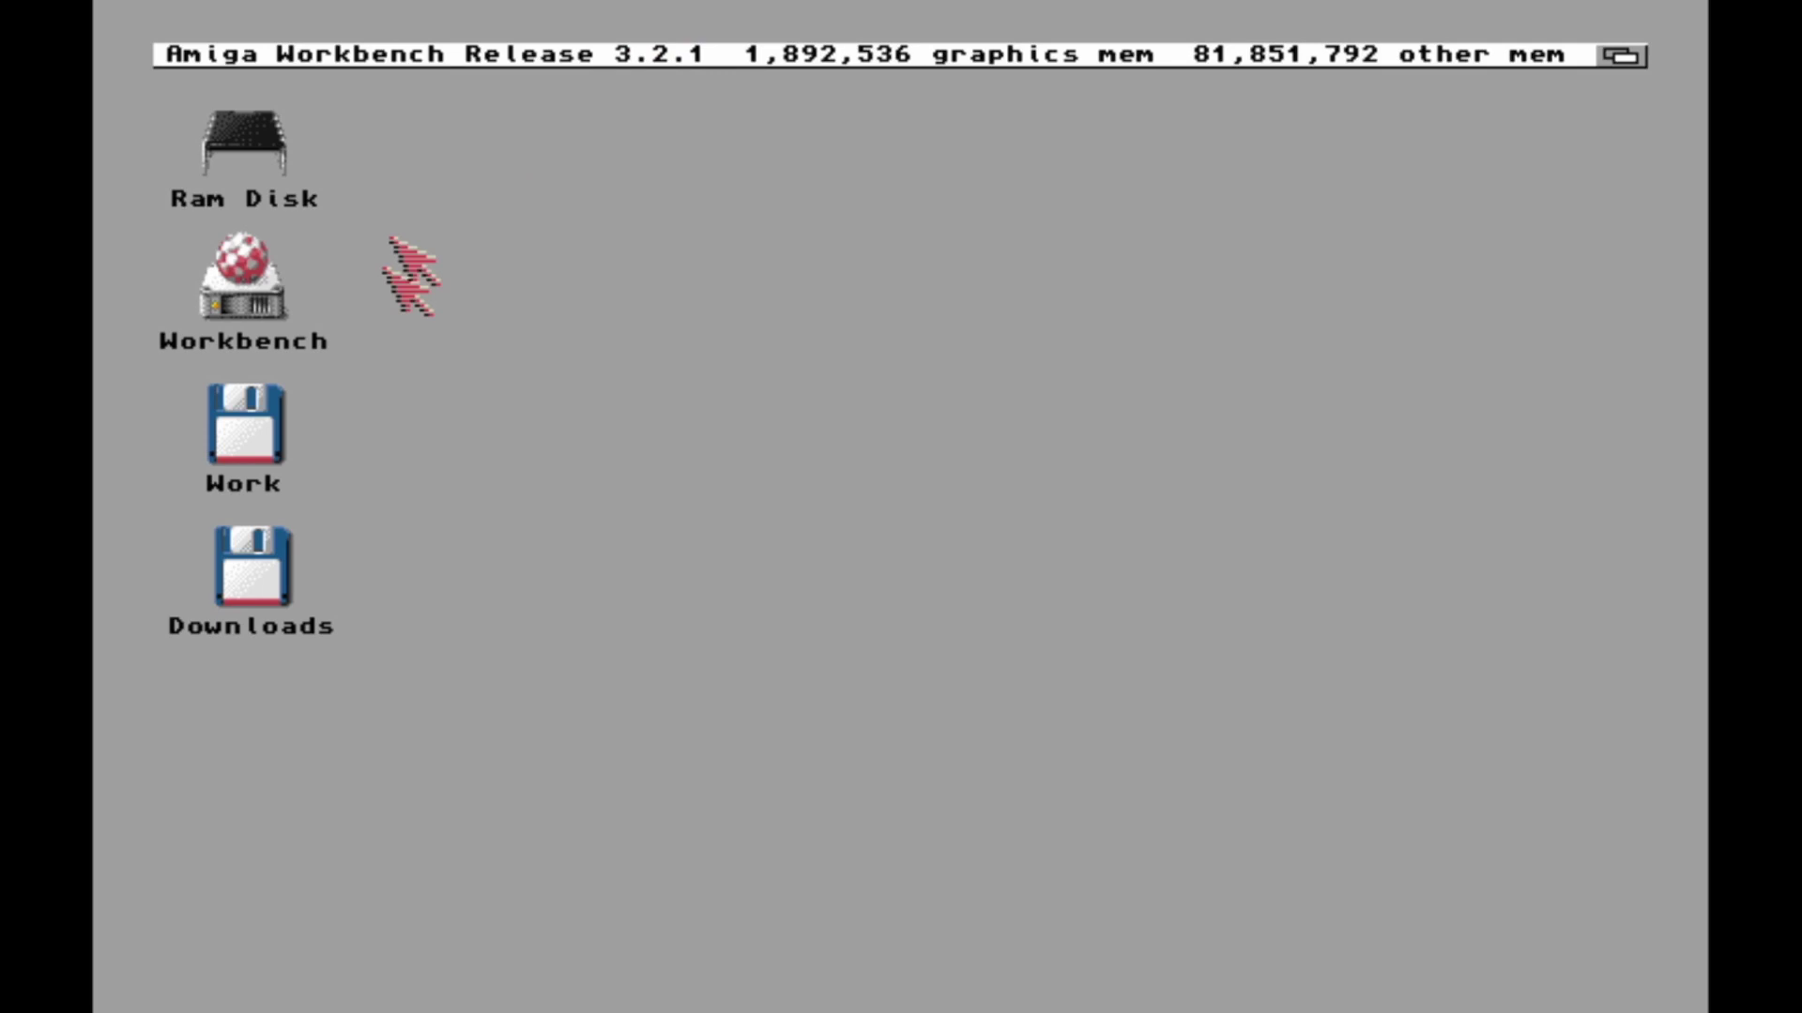
- Check the Workbench version information, dismiss the About window, and open the Work drive
right_click(174, 55)
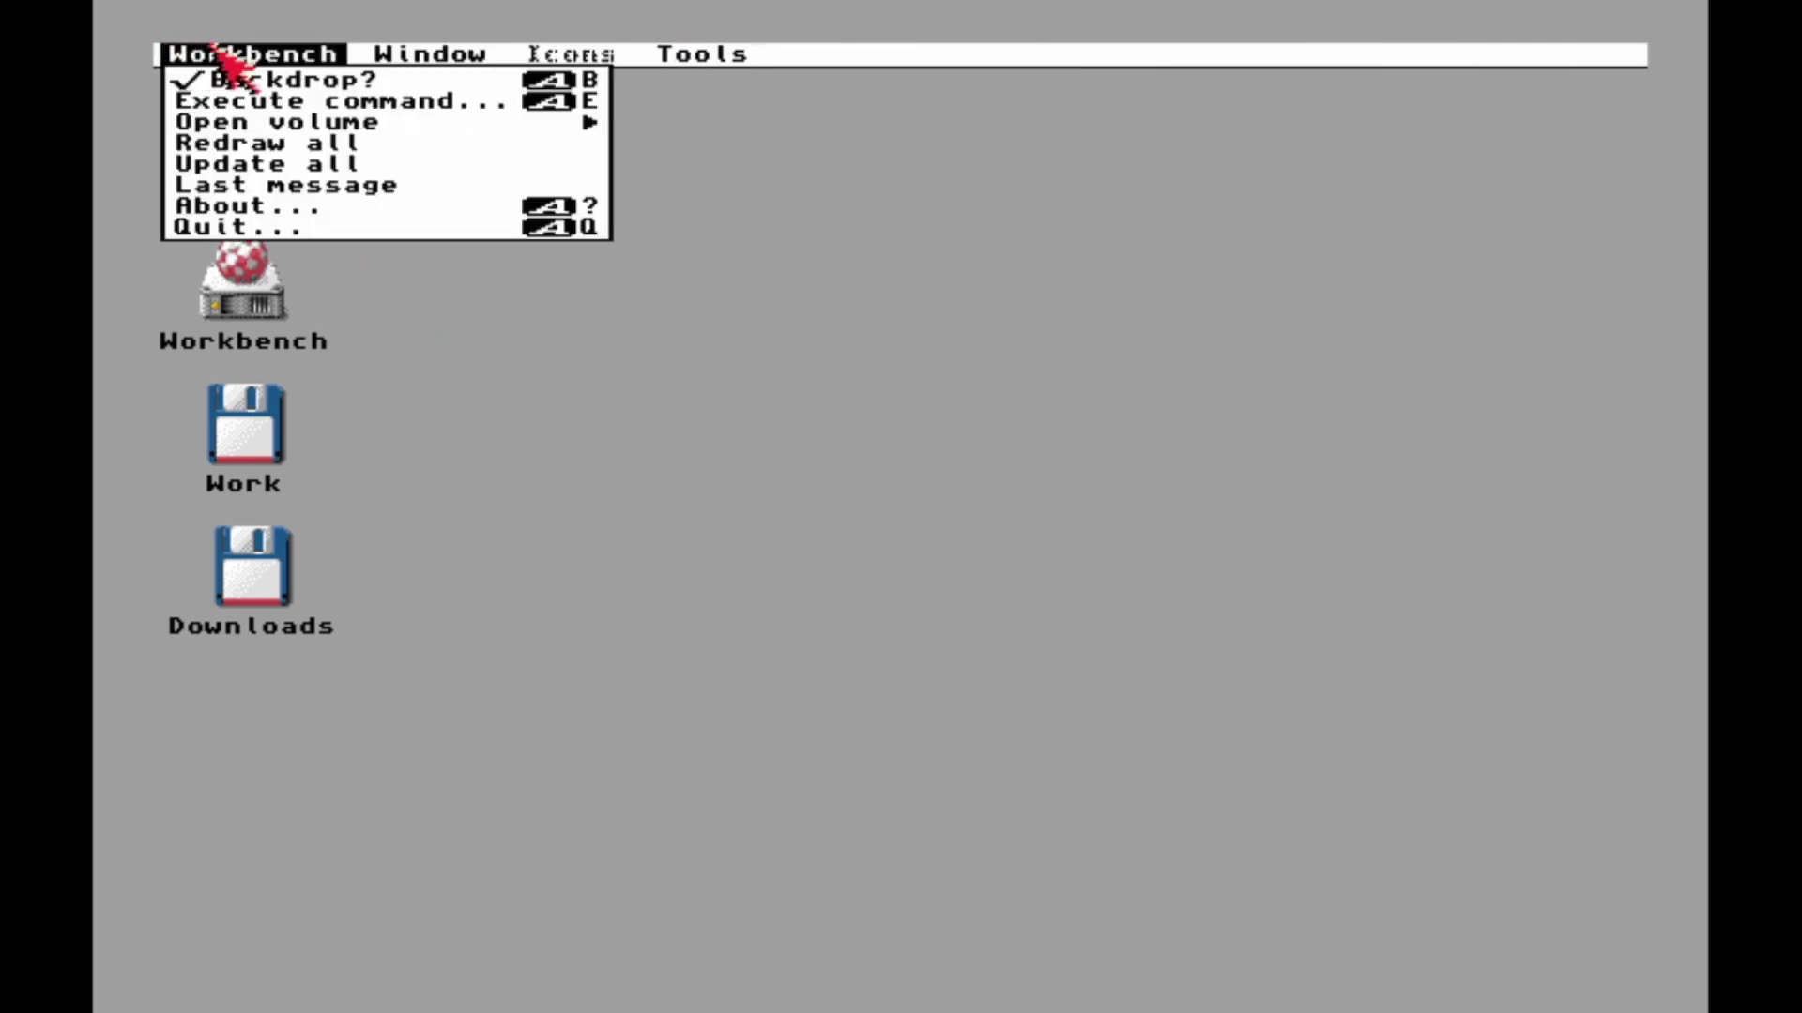
right_click(225, 206)
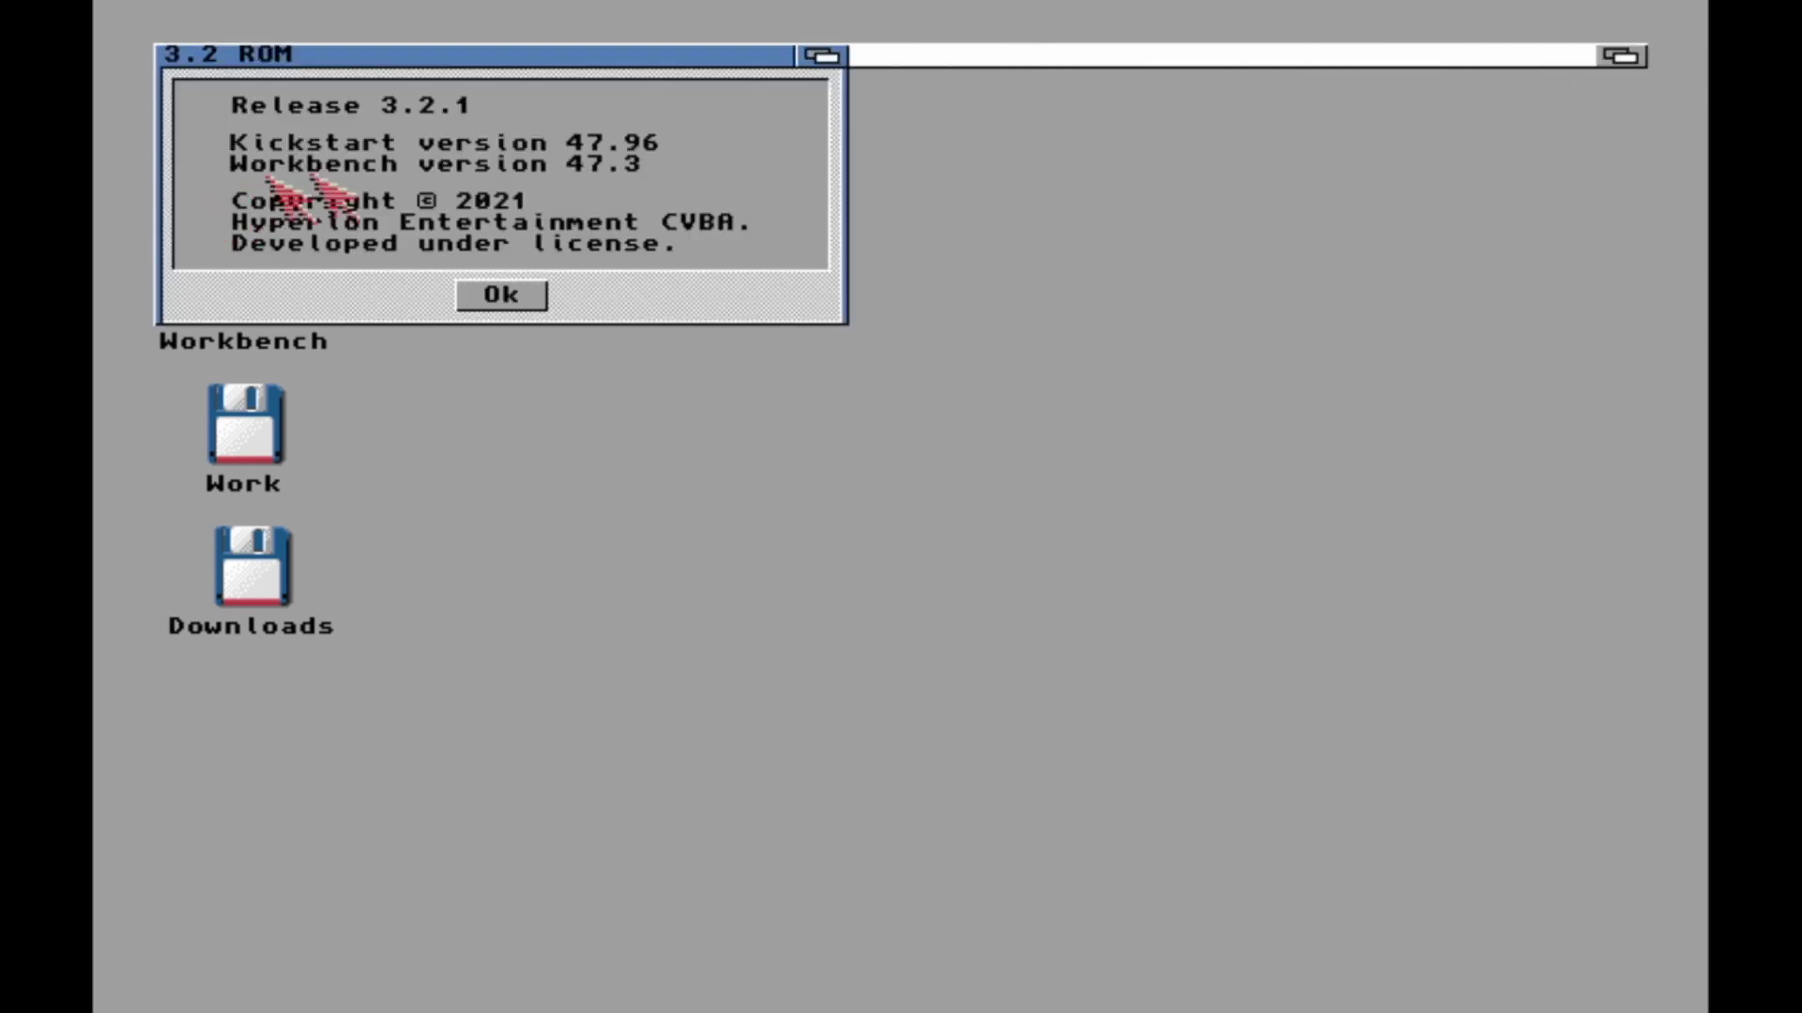
click(488, 296)
click(250, 447)
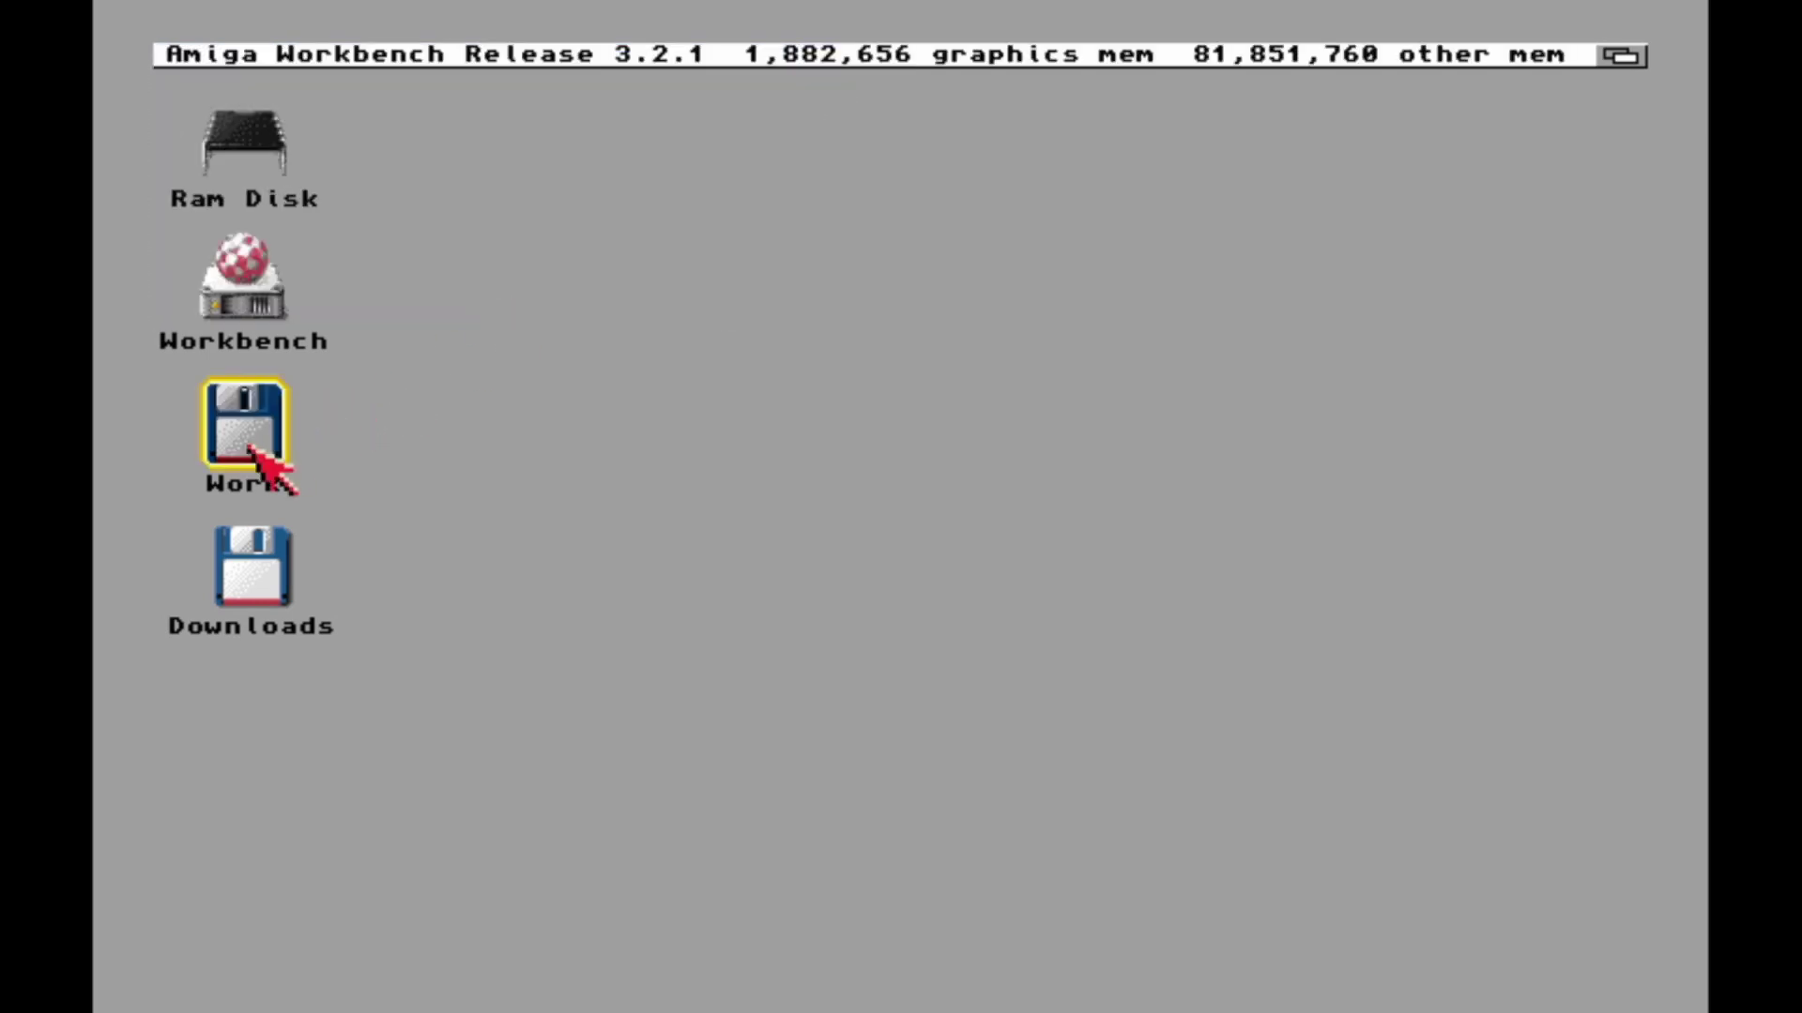
double_click(249, 448)
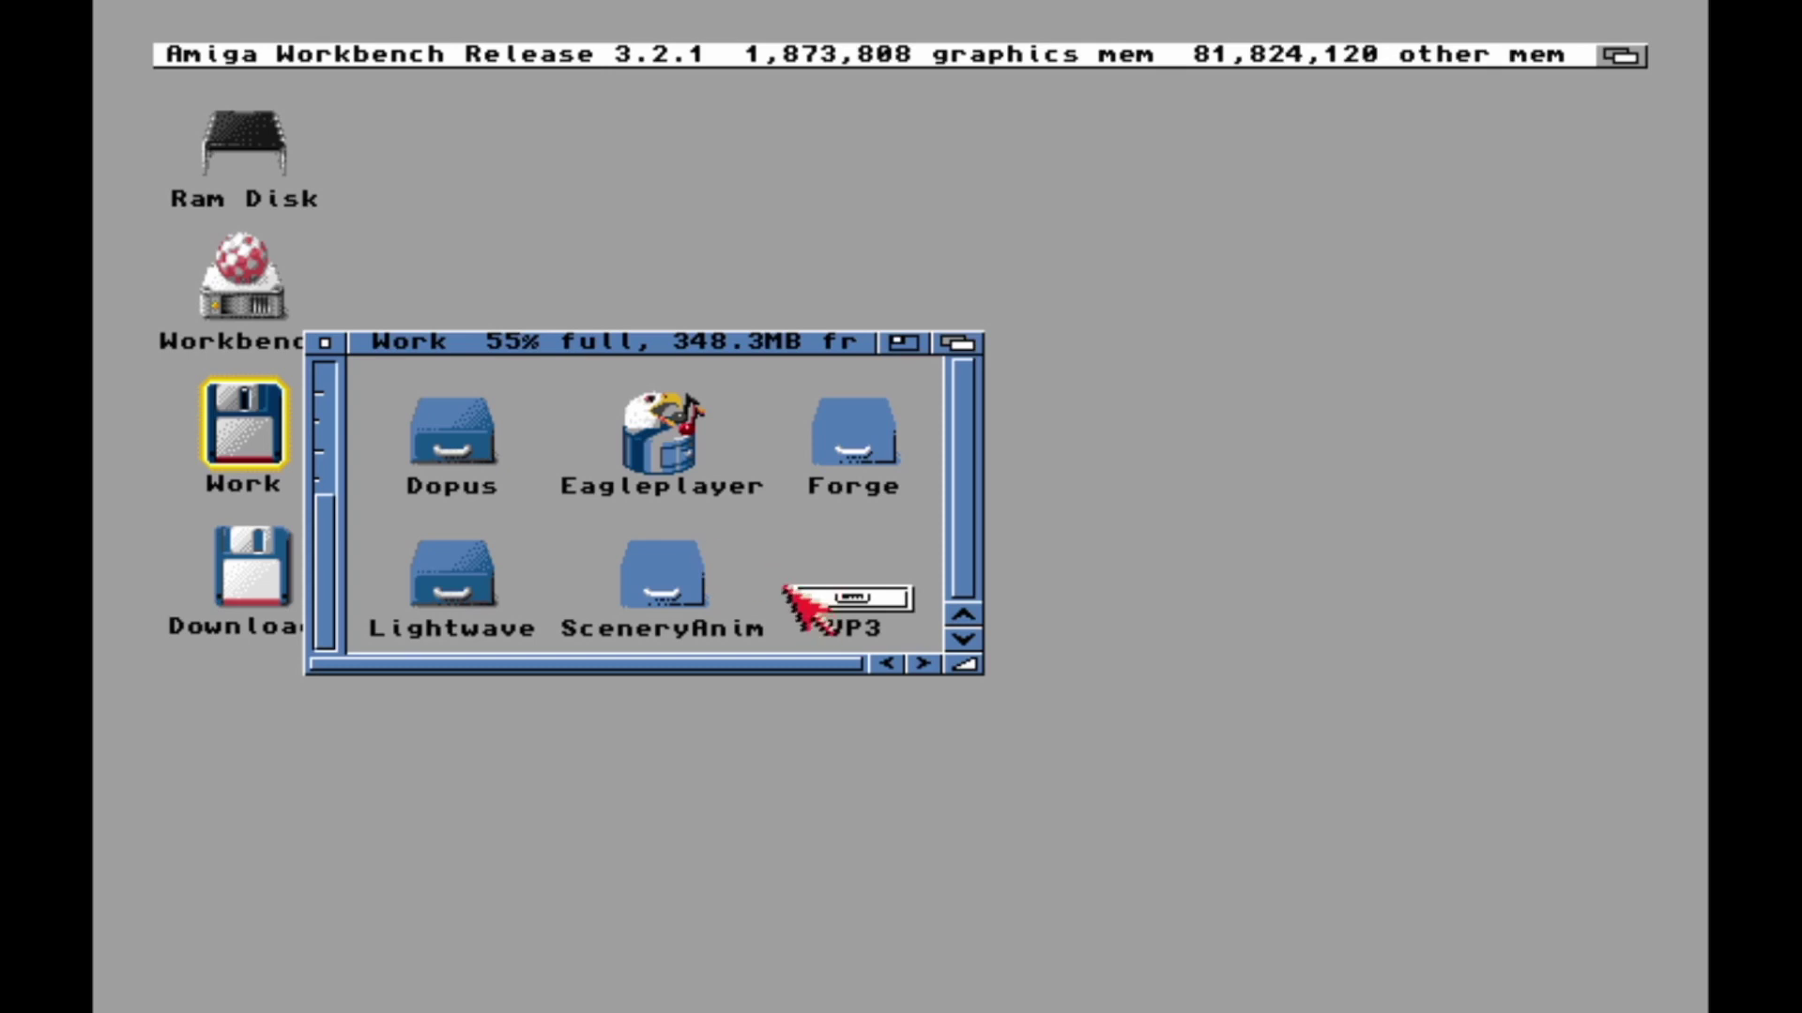
- Launch DirectoryOpus from the Dopus drawer and assign the missing dopus volume to Work:Dopus
double_click(469, 427)
click(1243, 249)
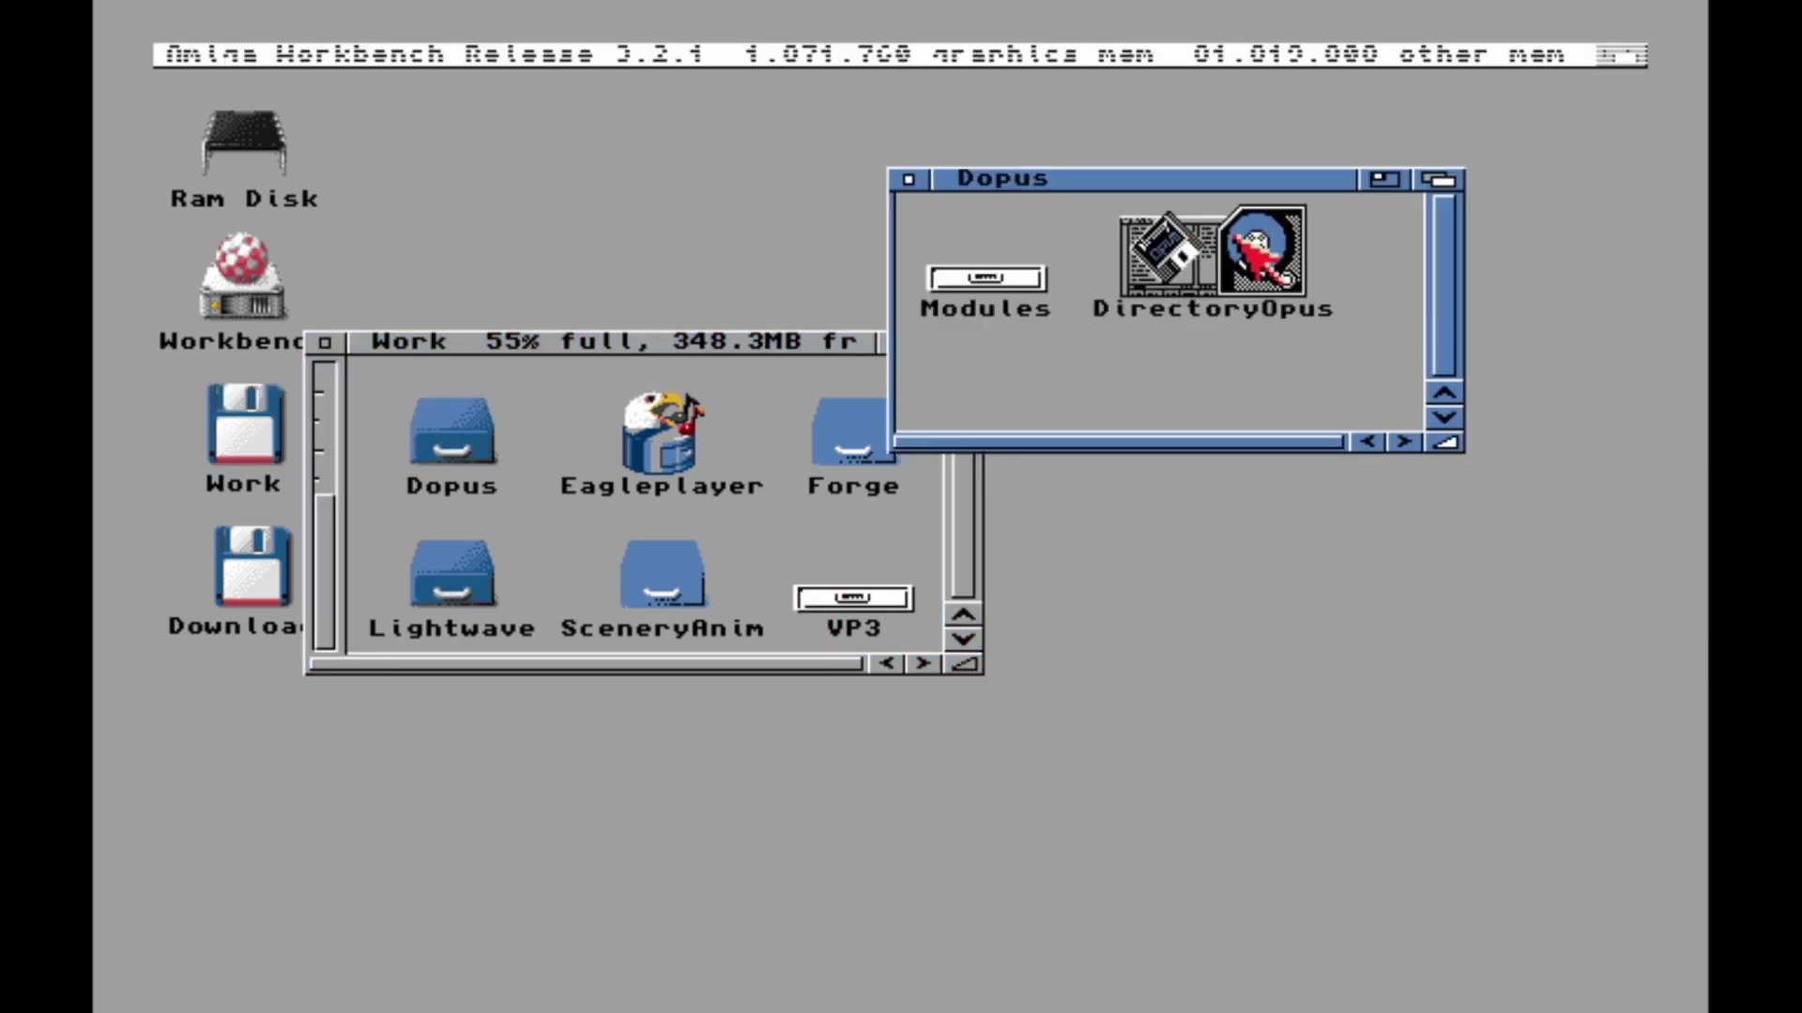
click(1240, 236)
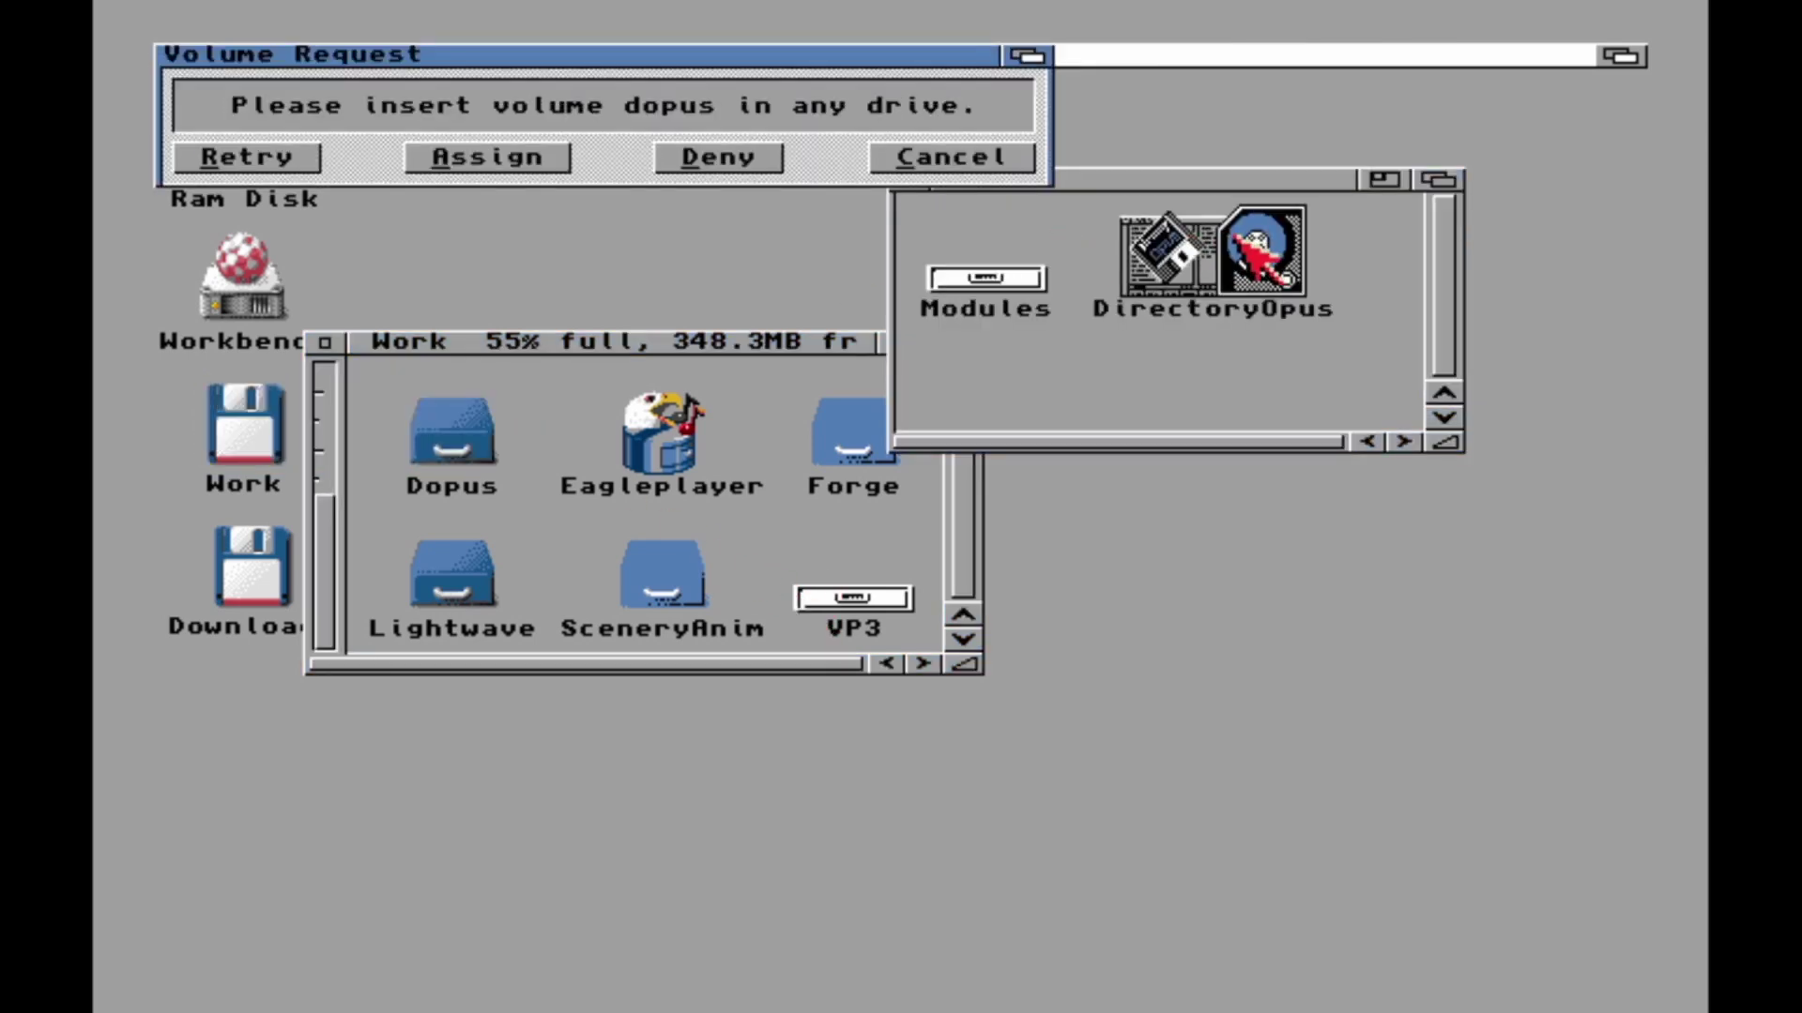
click(516, 155)
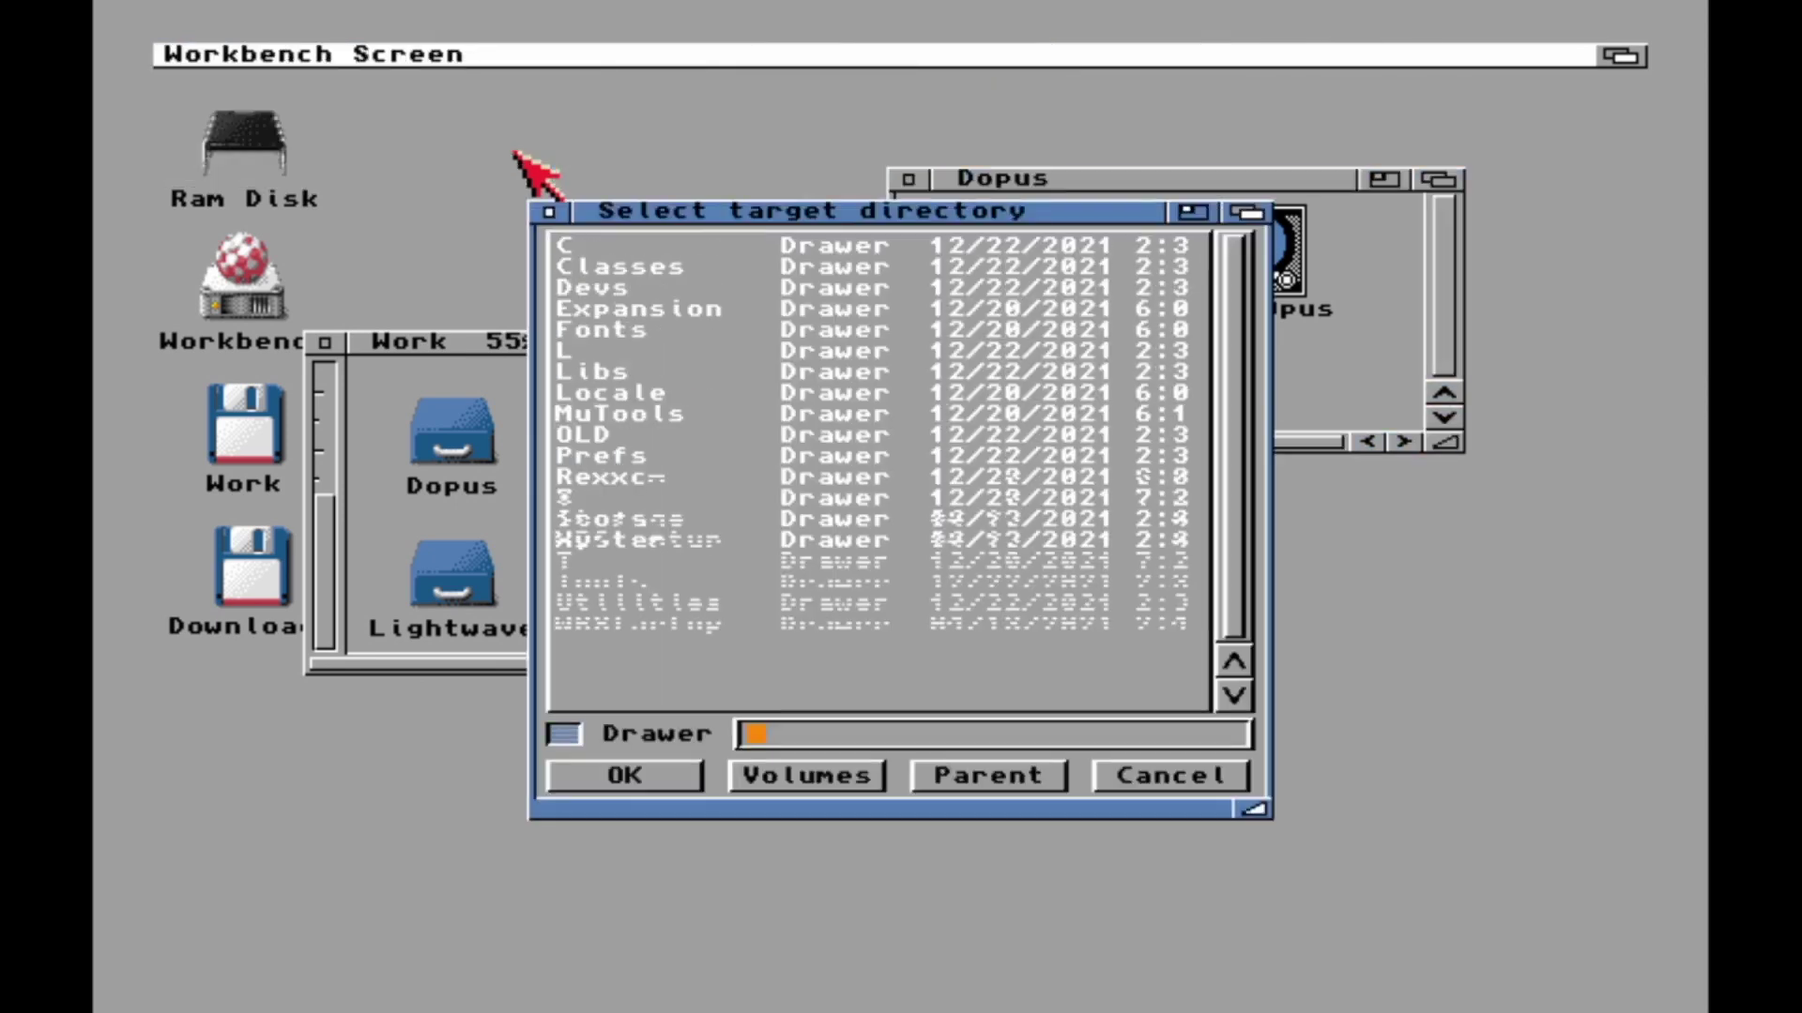
click(859, 777)
click(652, 291)
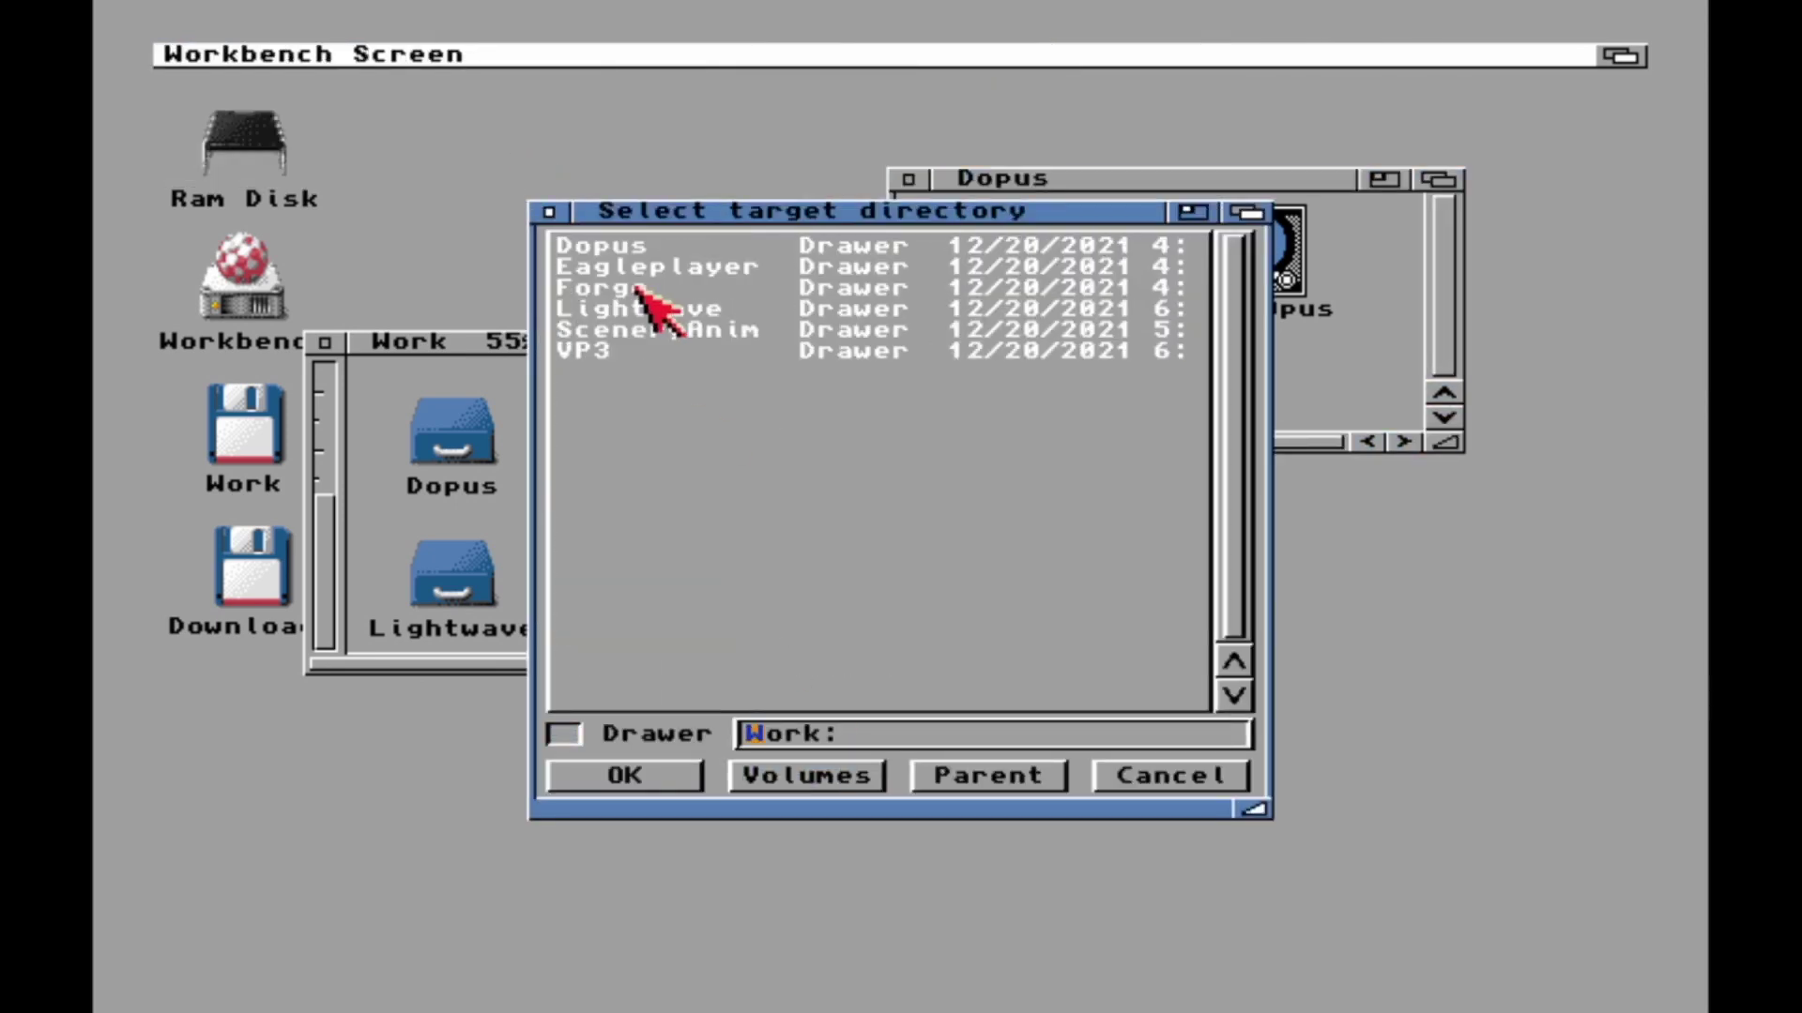
click(631, 249)
click(654, 775)
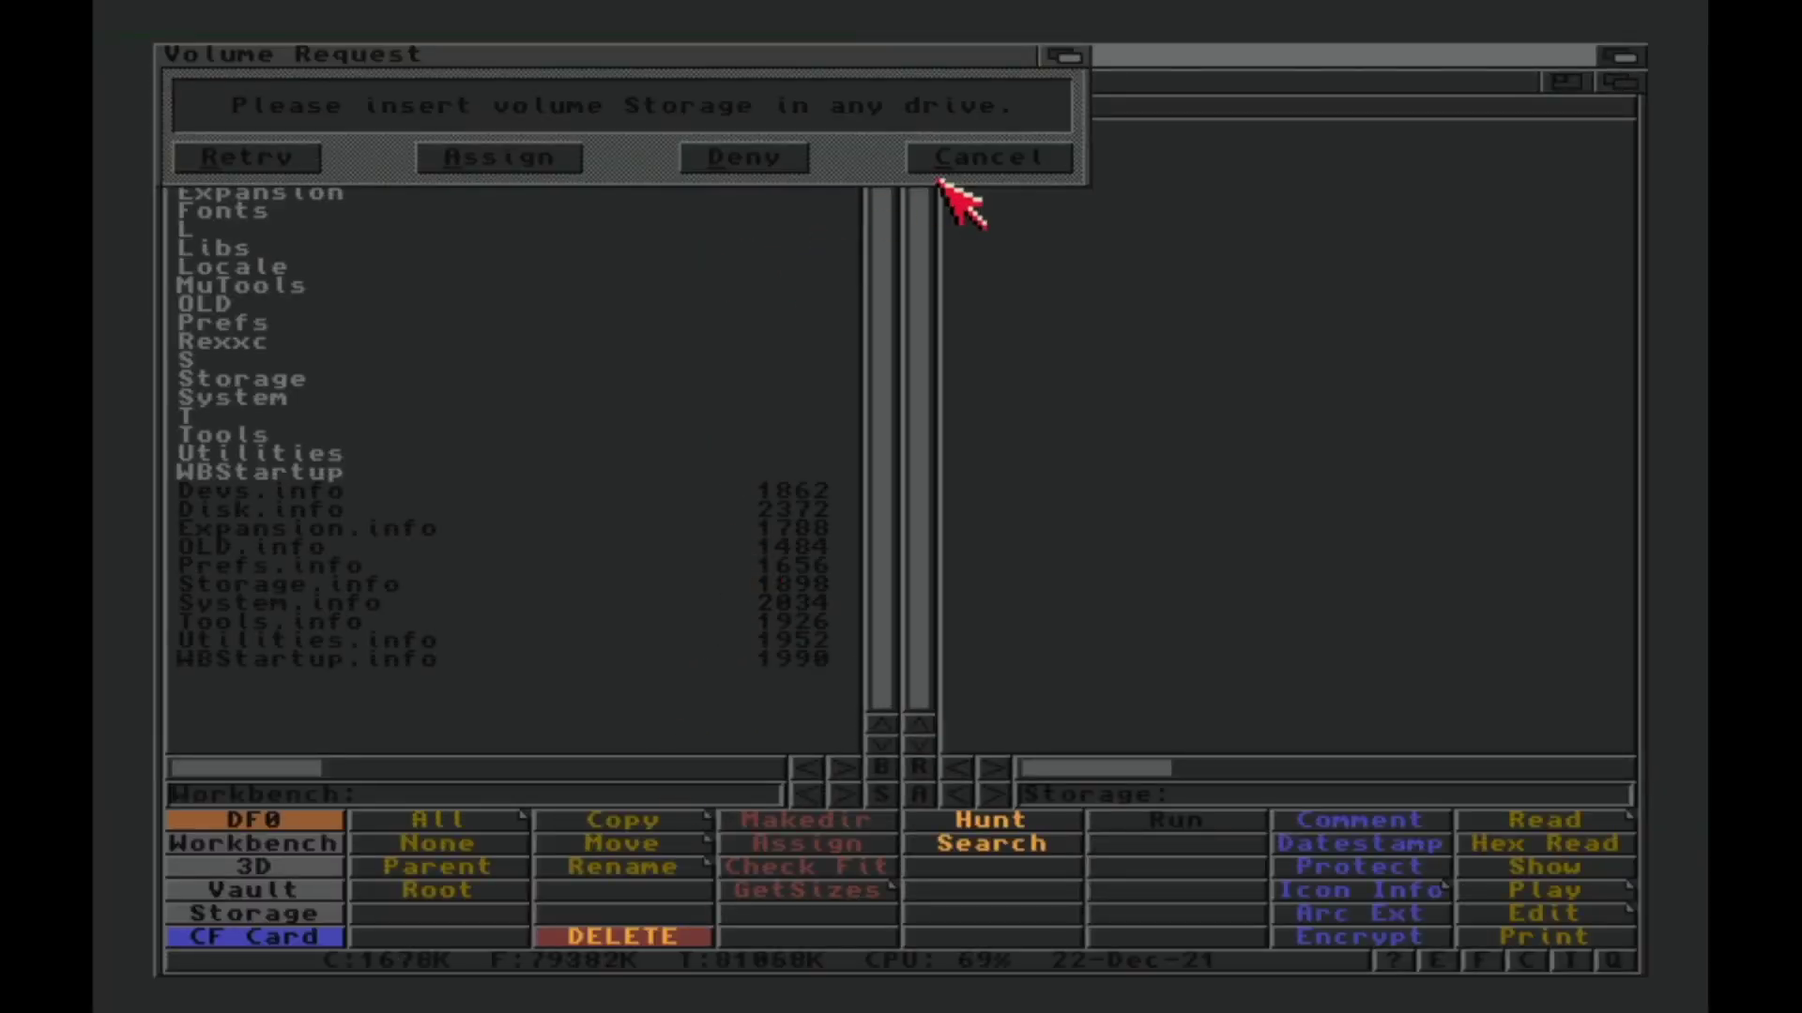
- Cancel the Storage volume request, quit Directory Opus, close Dopus, and open the Lightwave drawer
click(985, 161)
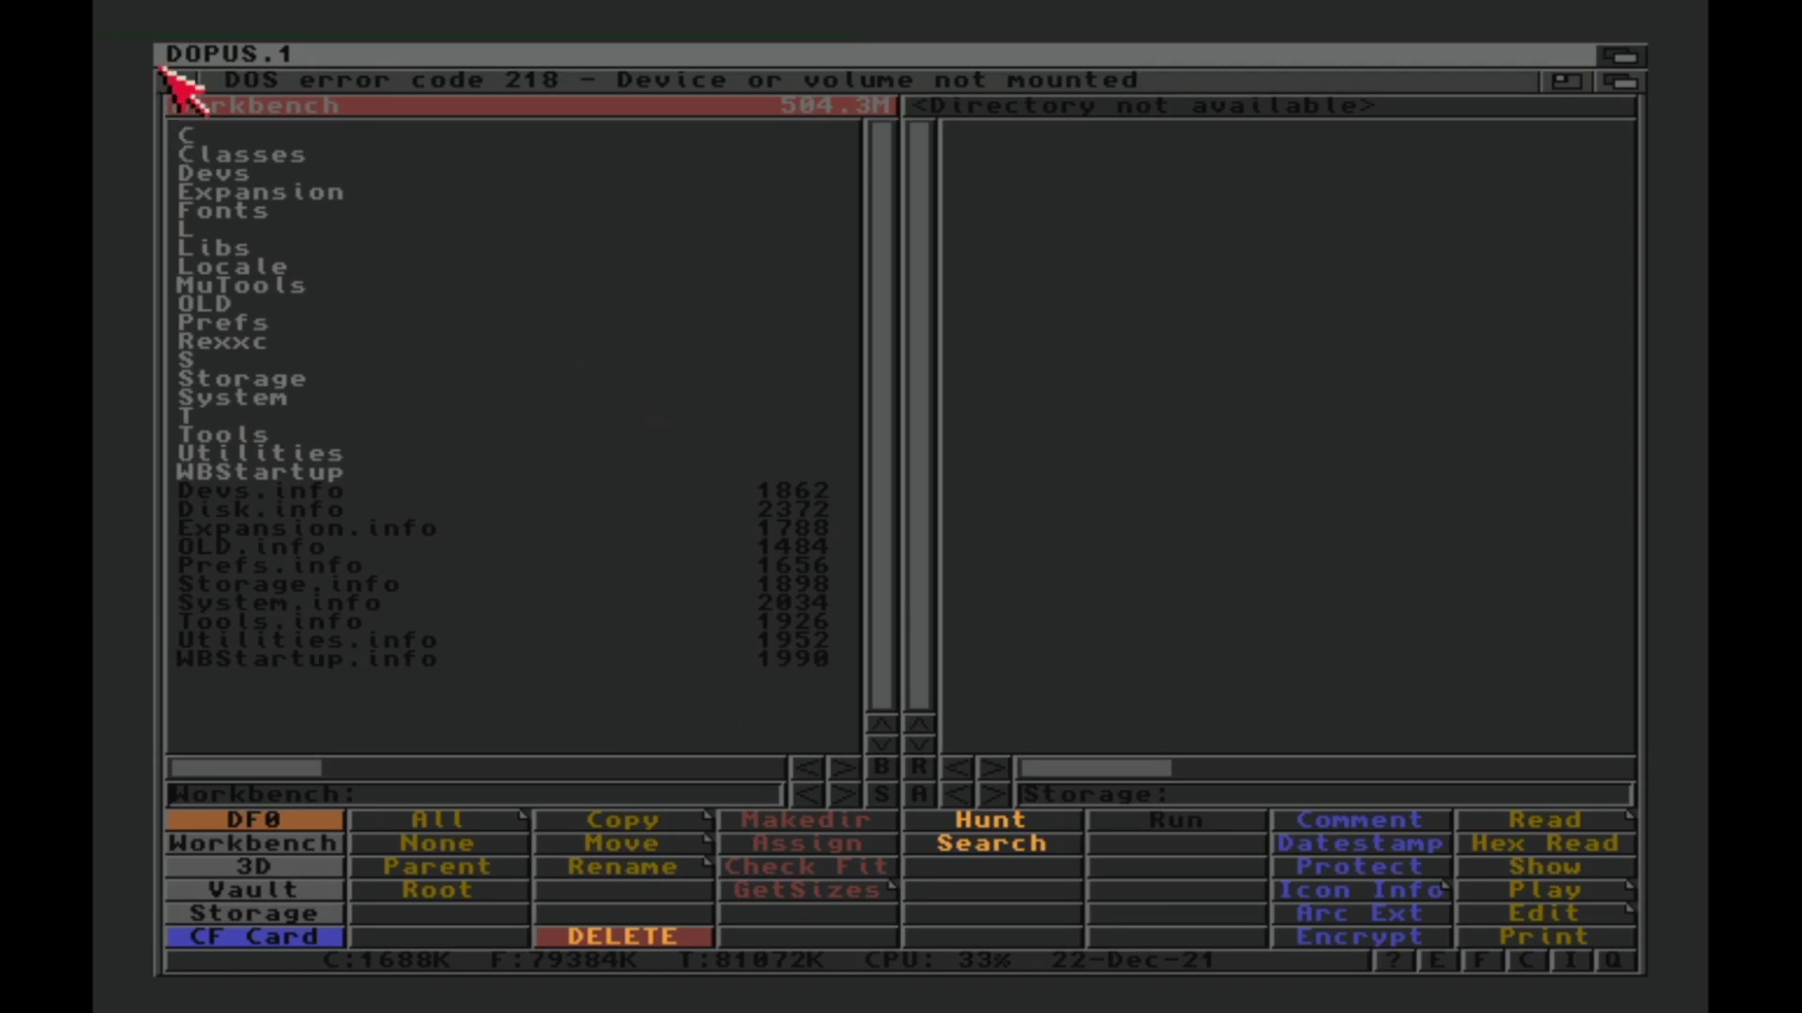
click(186, 84)
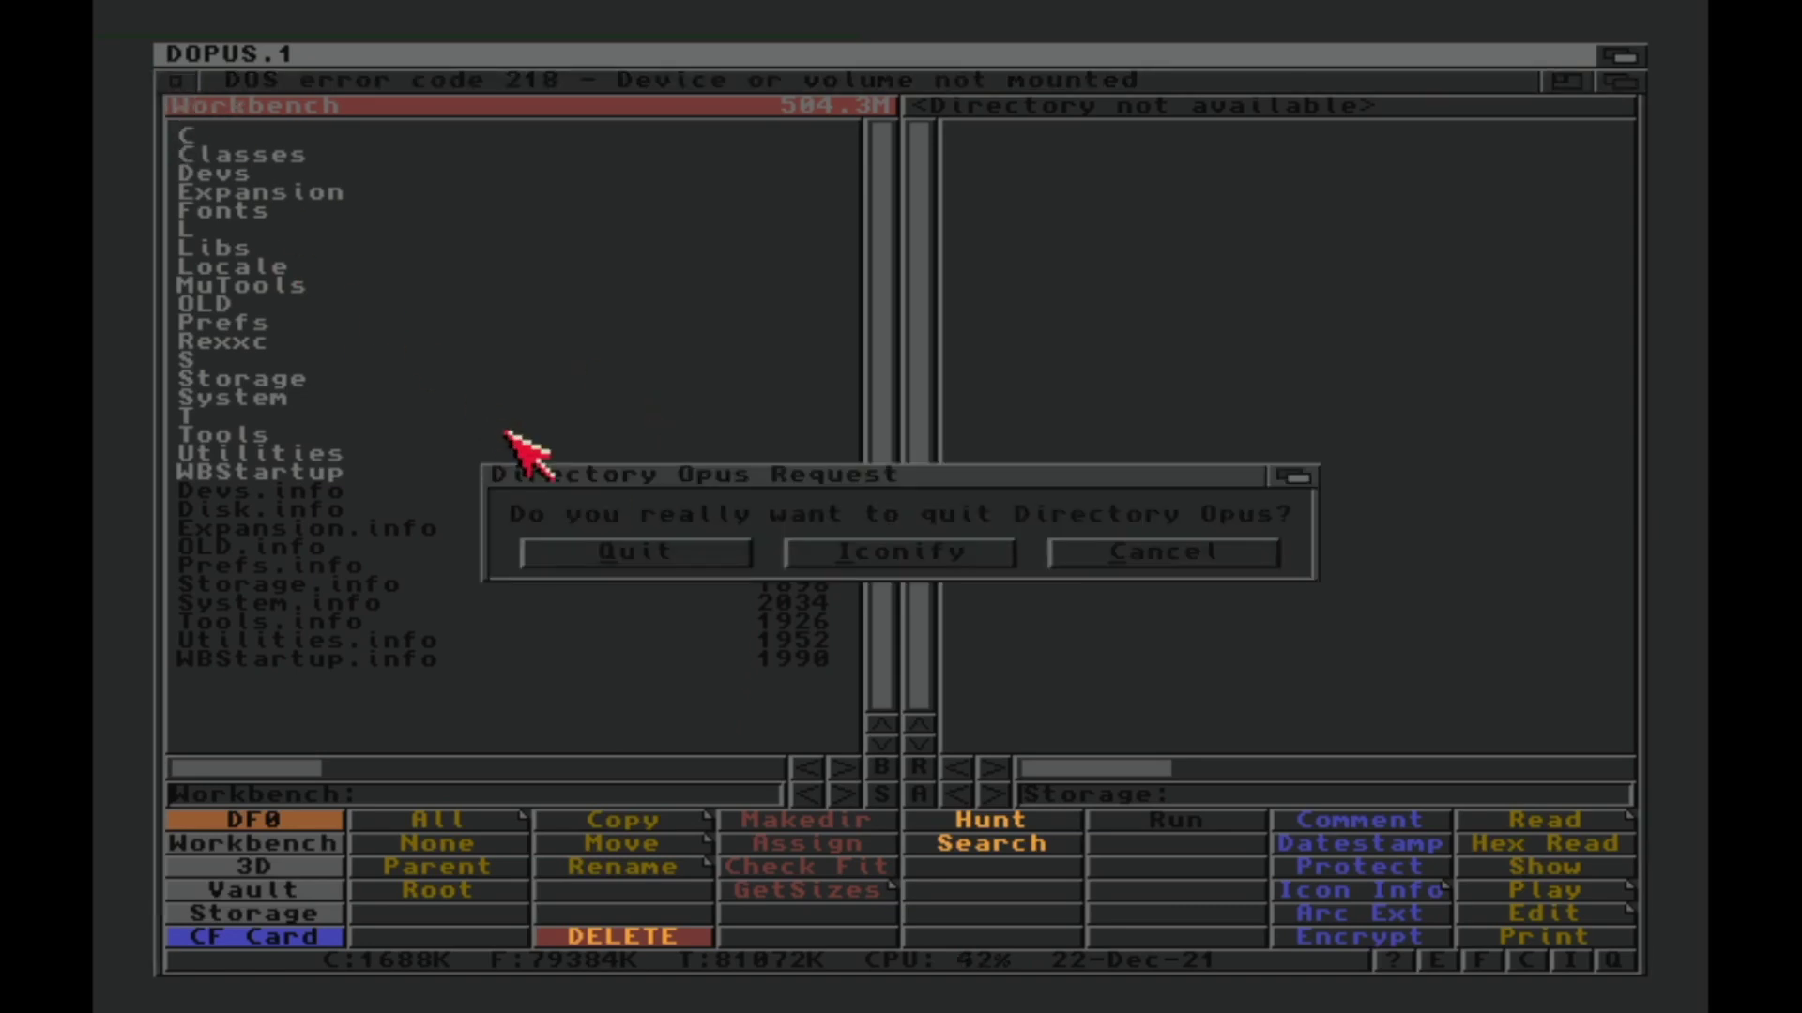
click(593, 549)
click(909, 179)
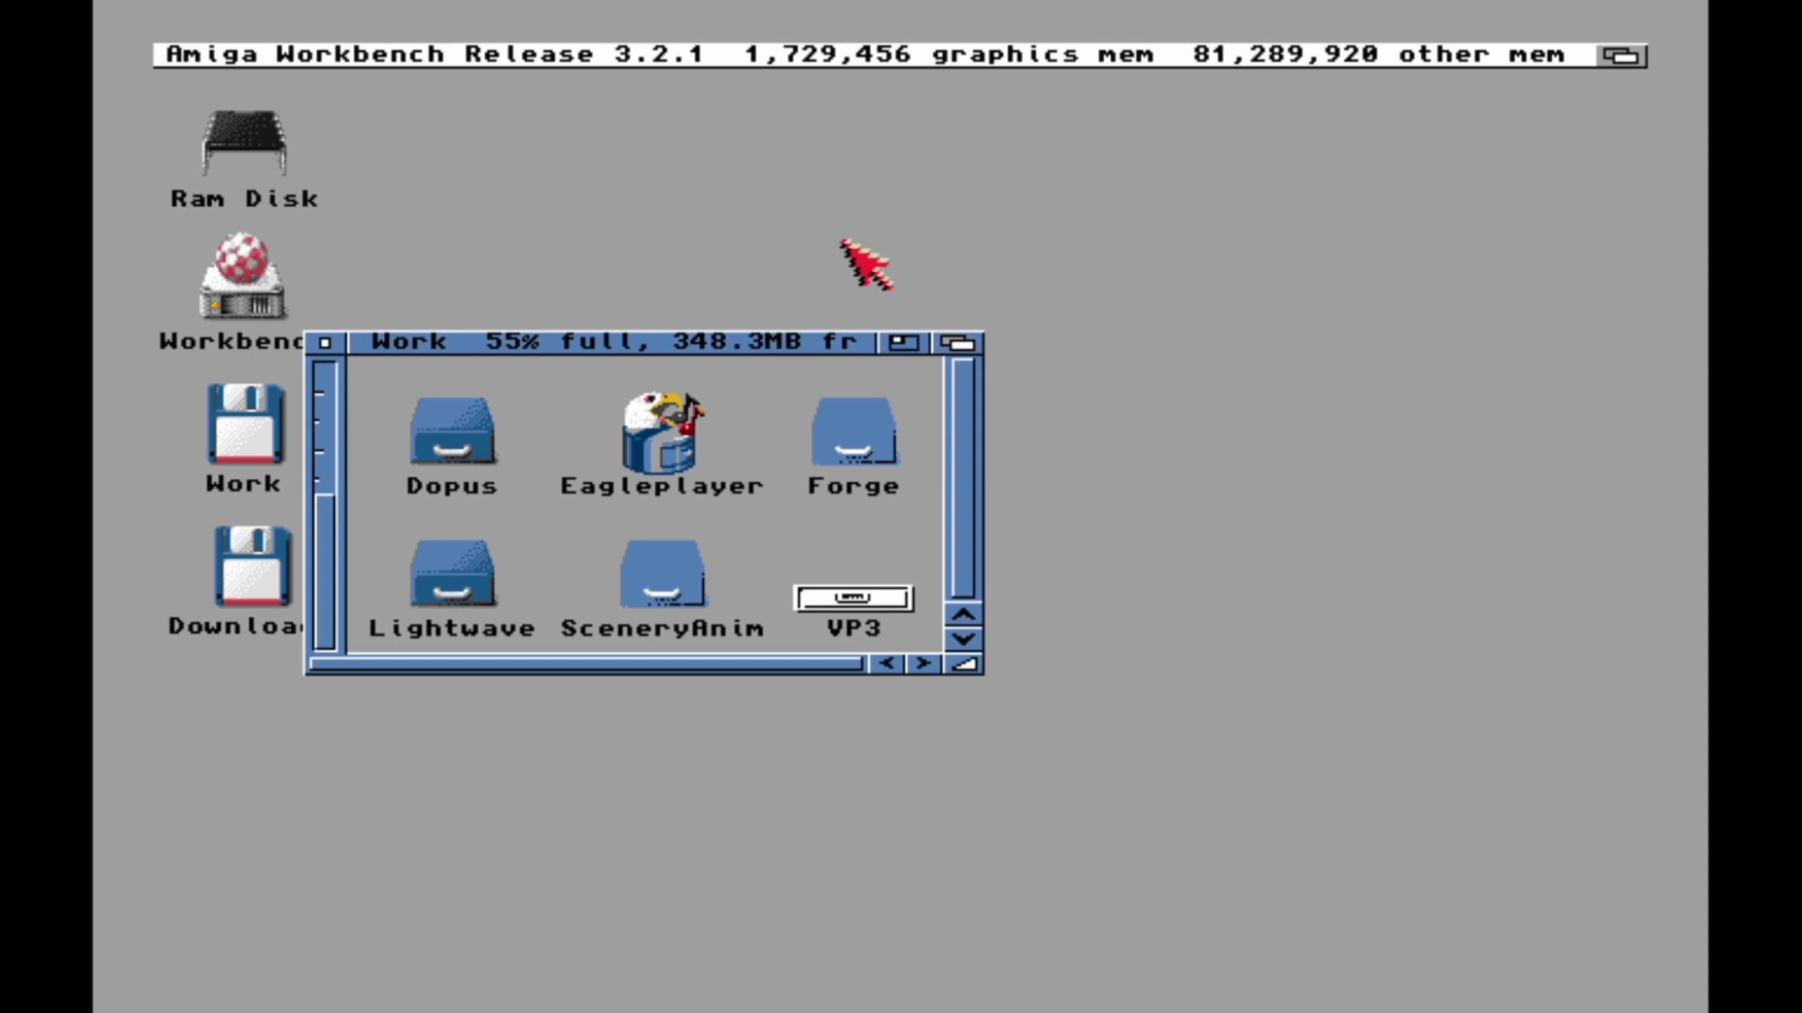
double_click(474, 587)
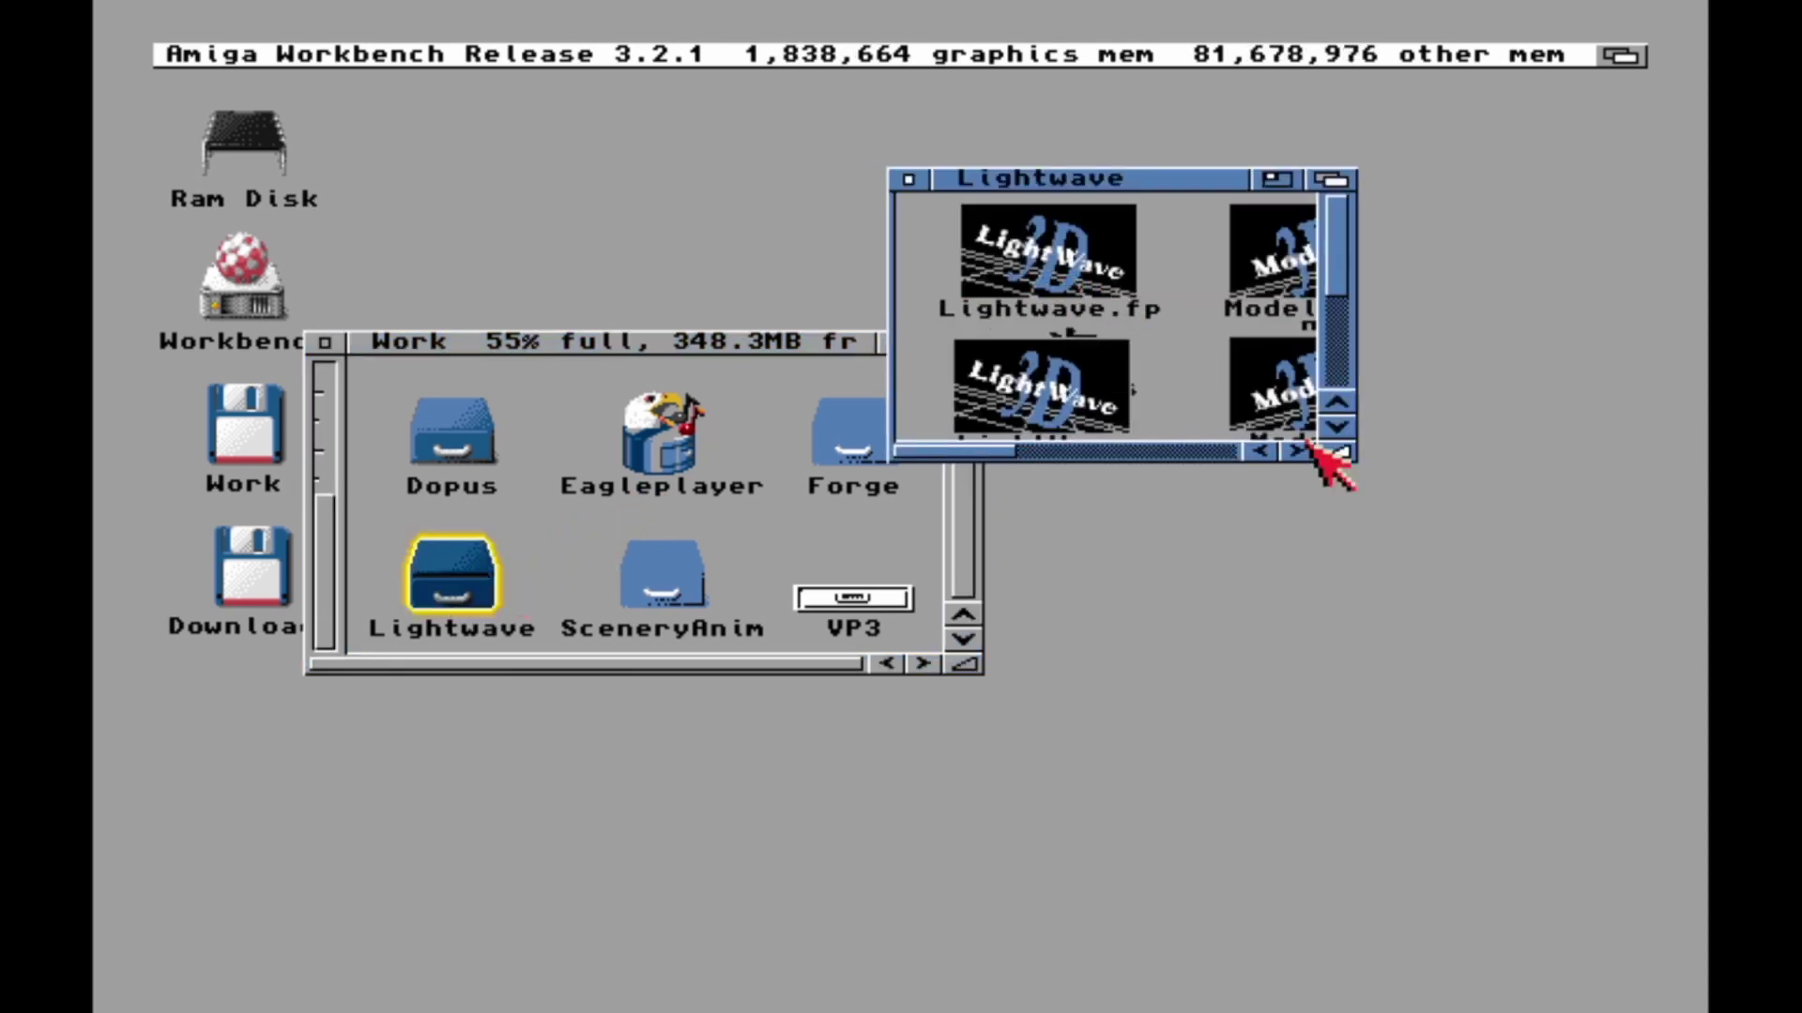
- Enlarge the Lightwave drawer window and scroll its contents to reveal more icons
drag(1323, 448, 1521, 569)
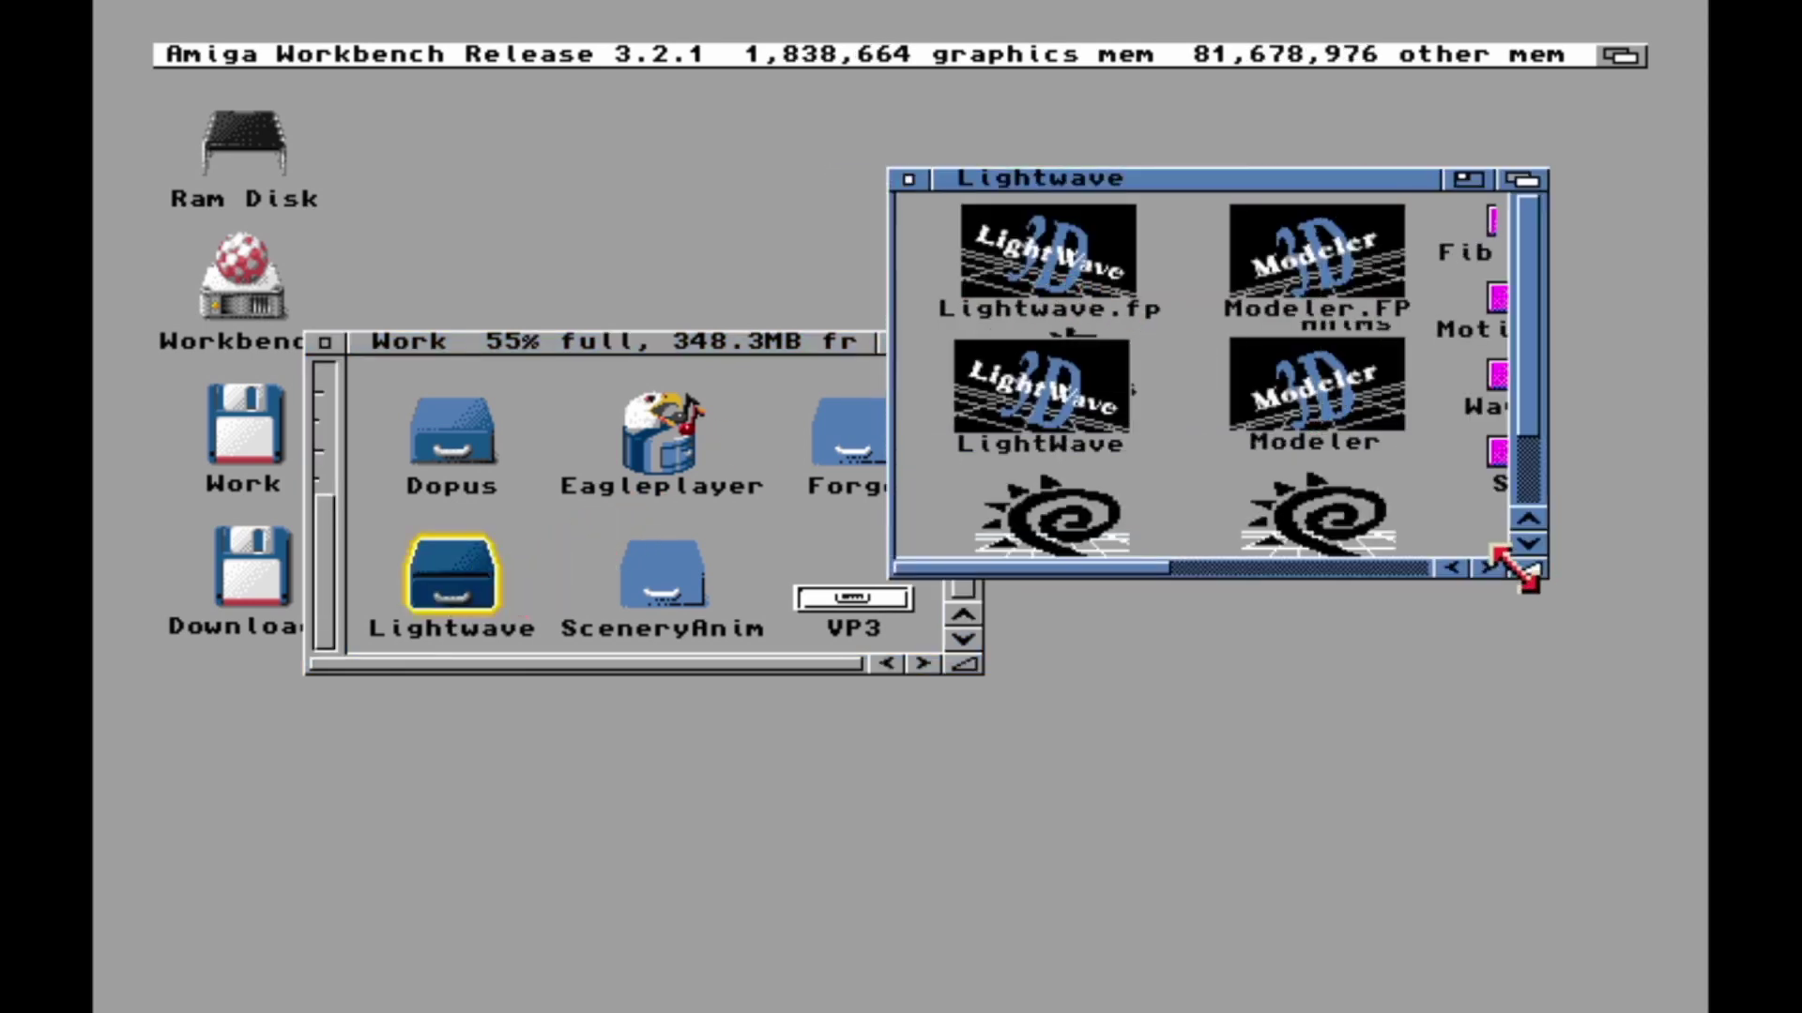
click(1526, 544)
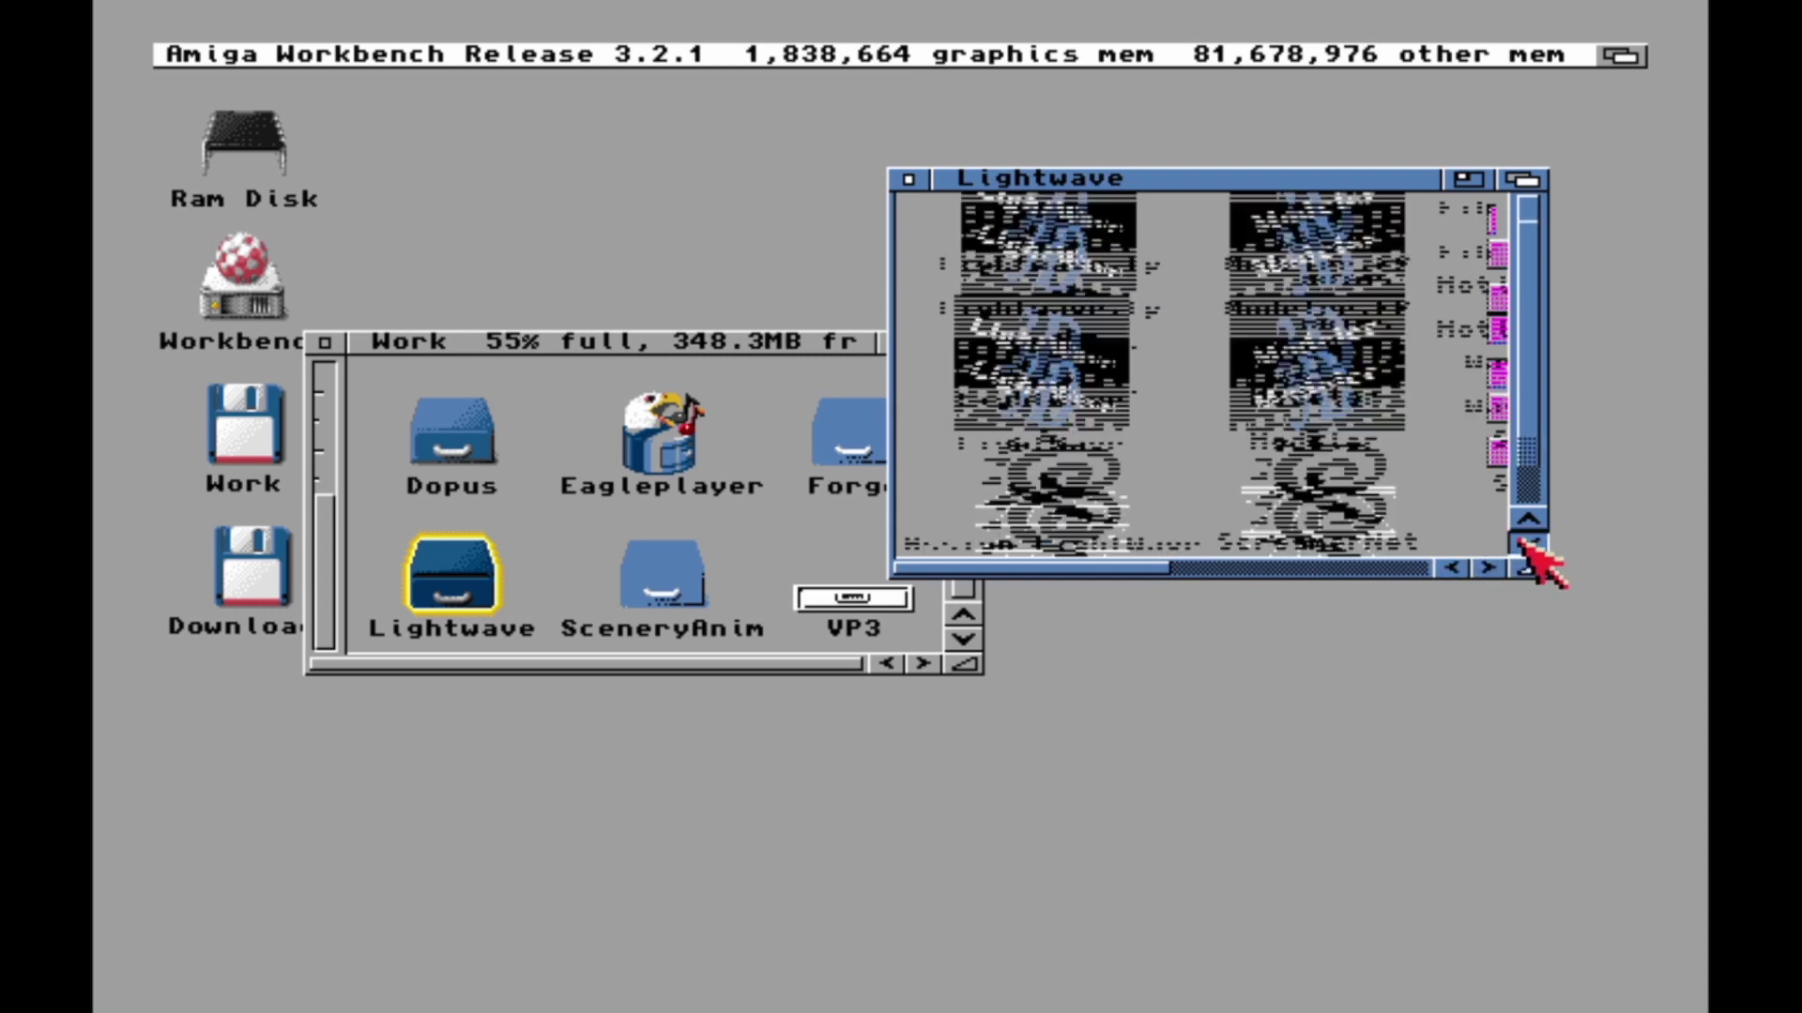
click(1526, 543)
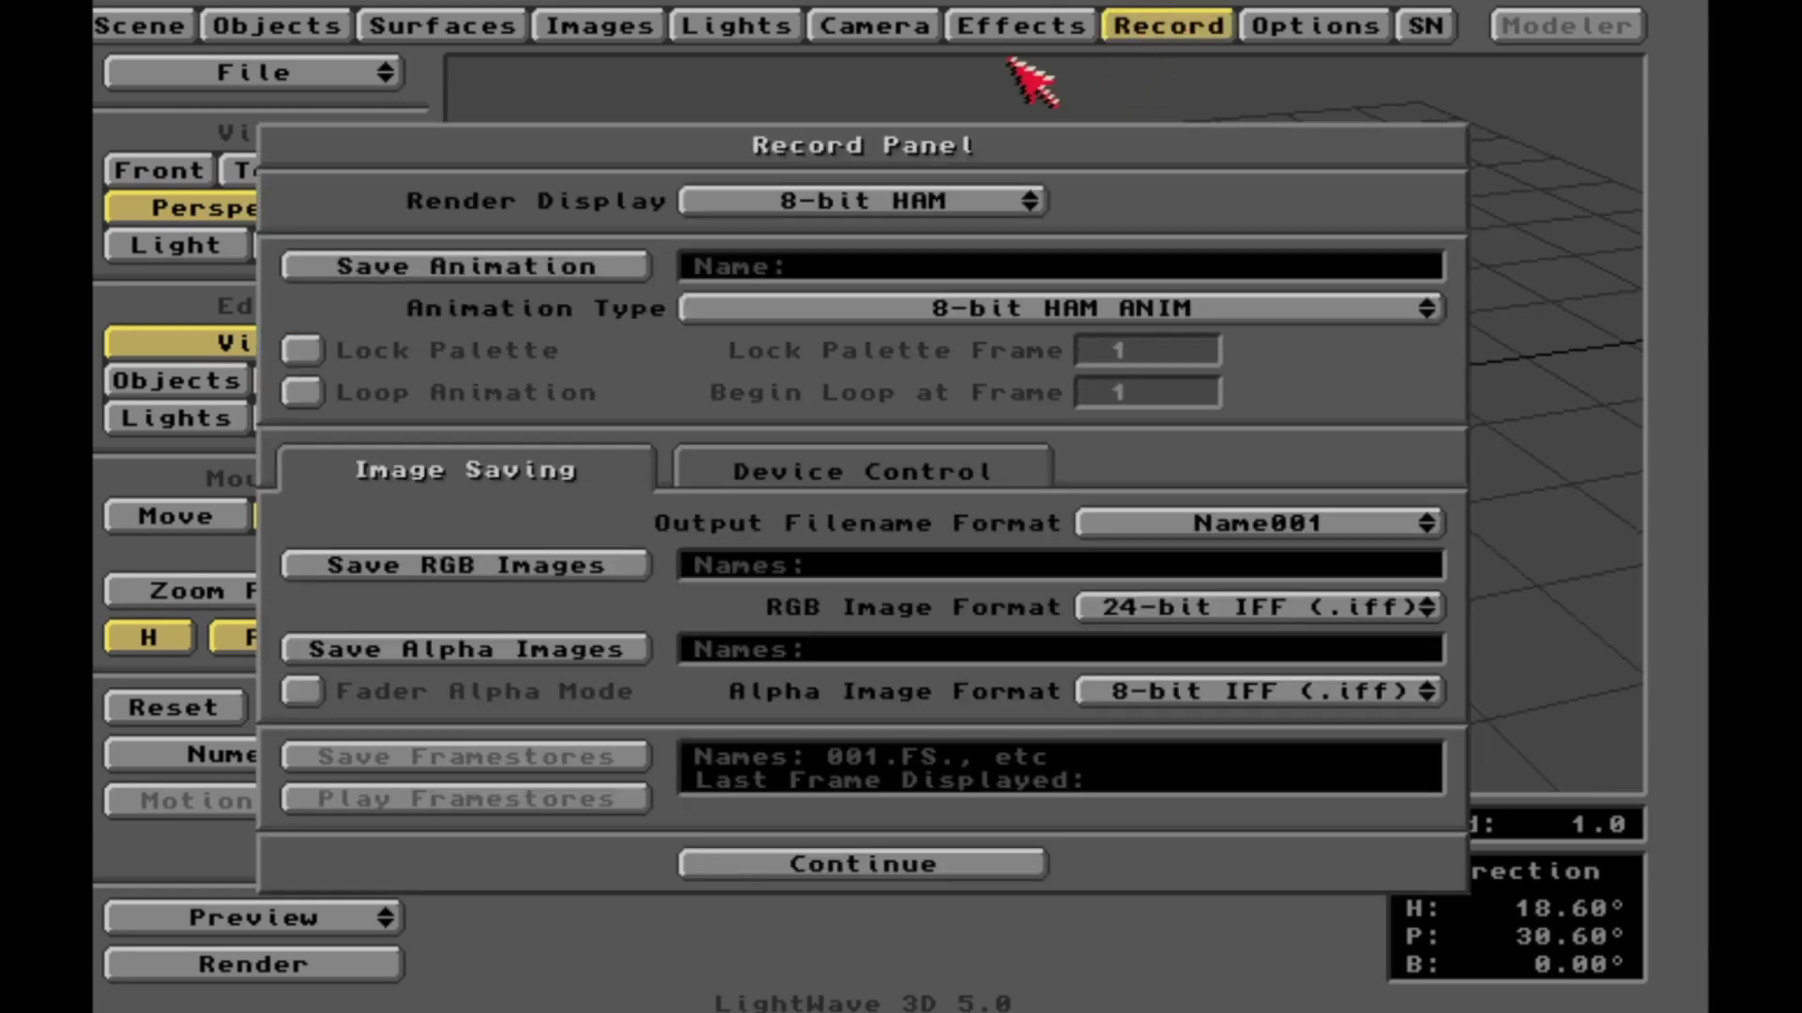
- From the Objects panel, load the Toys_v002.LWS scene from the Games scenes folder
click(608, 20)
click(371, 20)
click(283, 21)
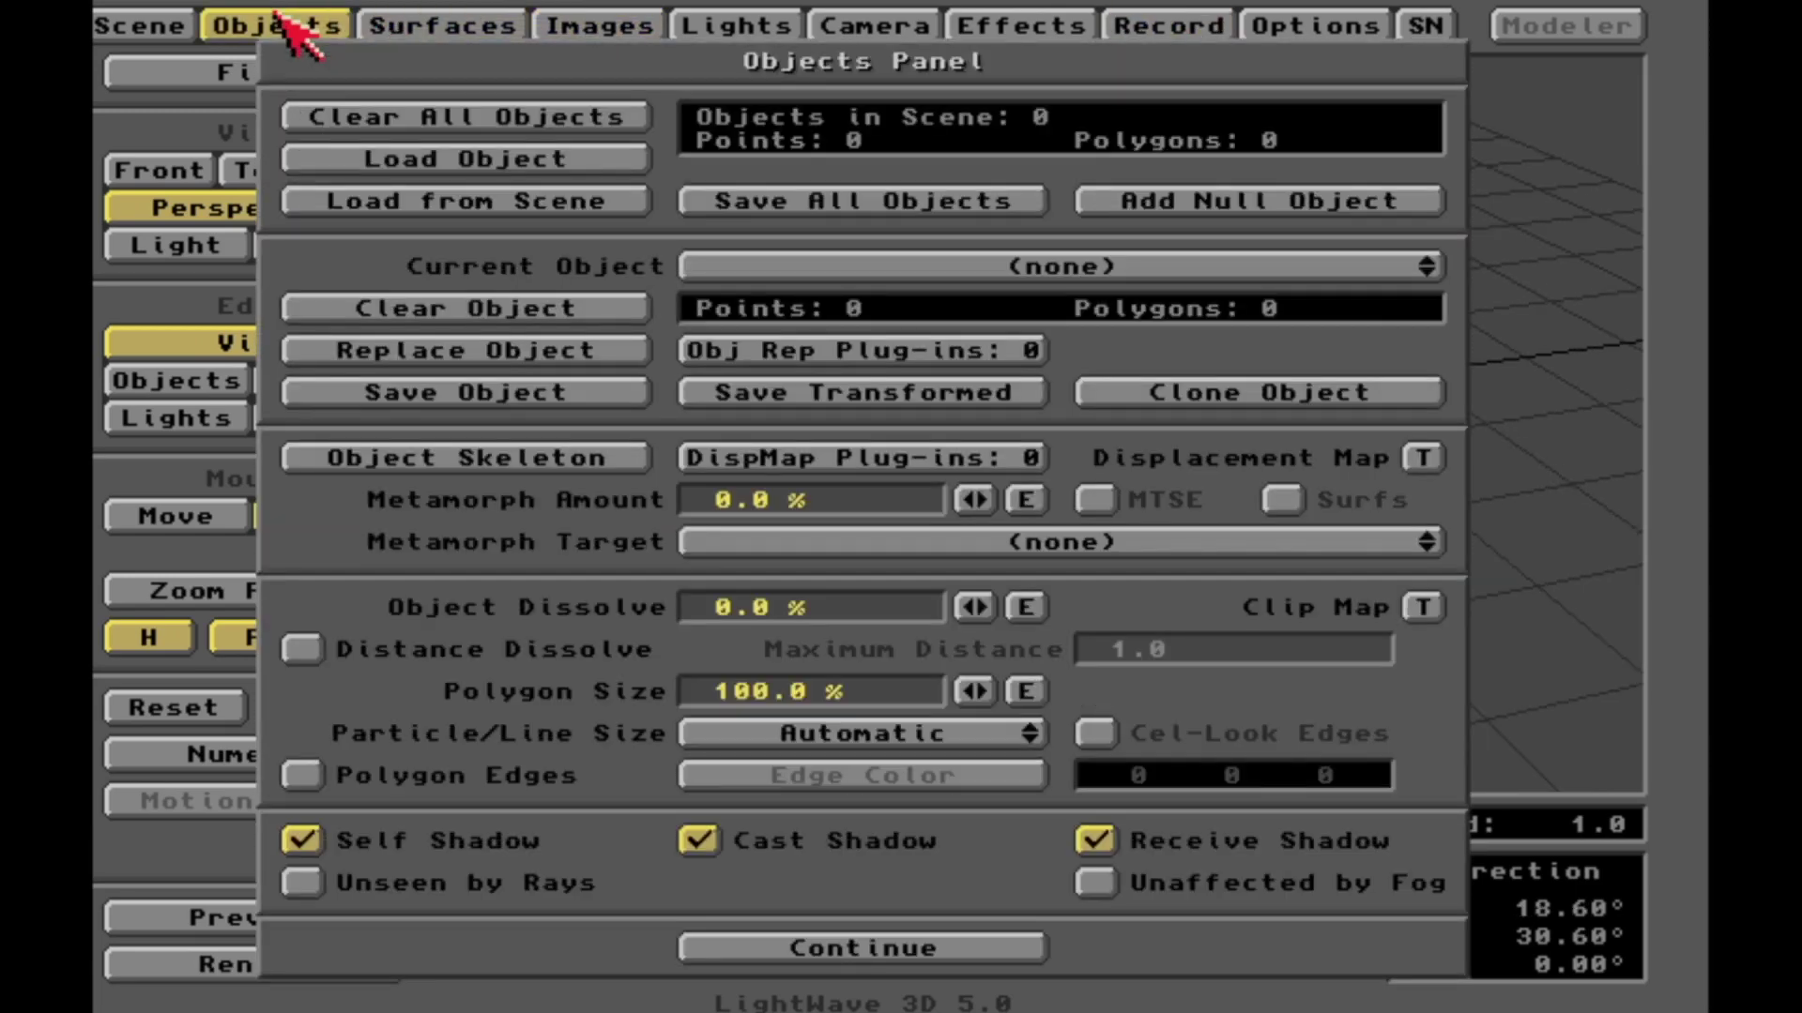
drag(183, 25, 203, 105)
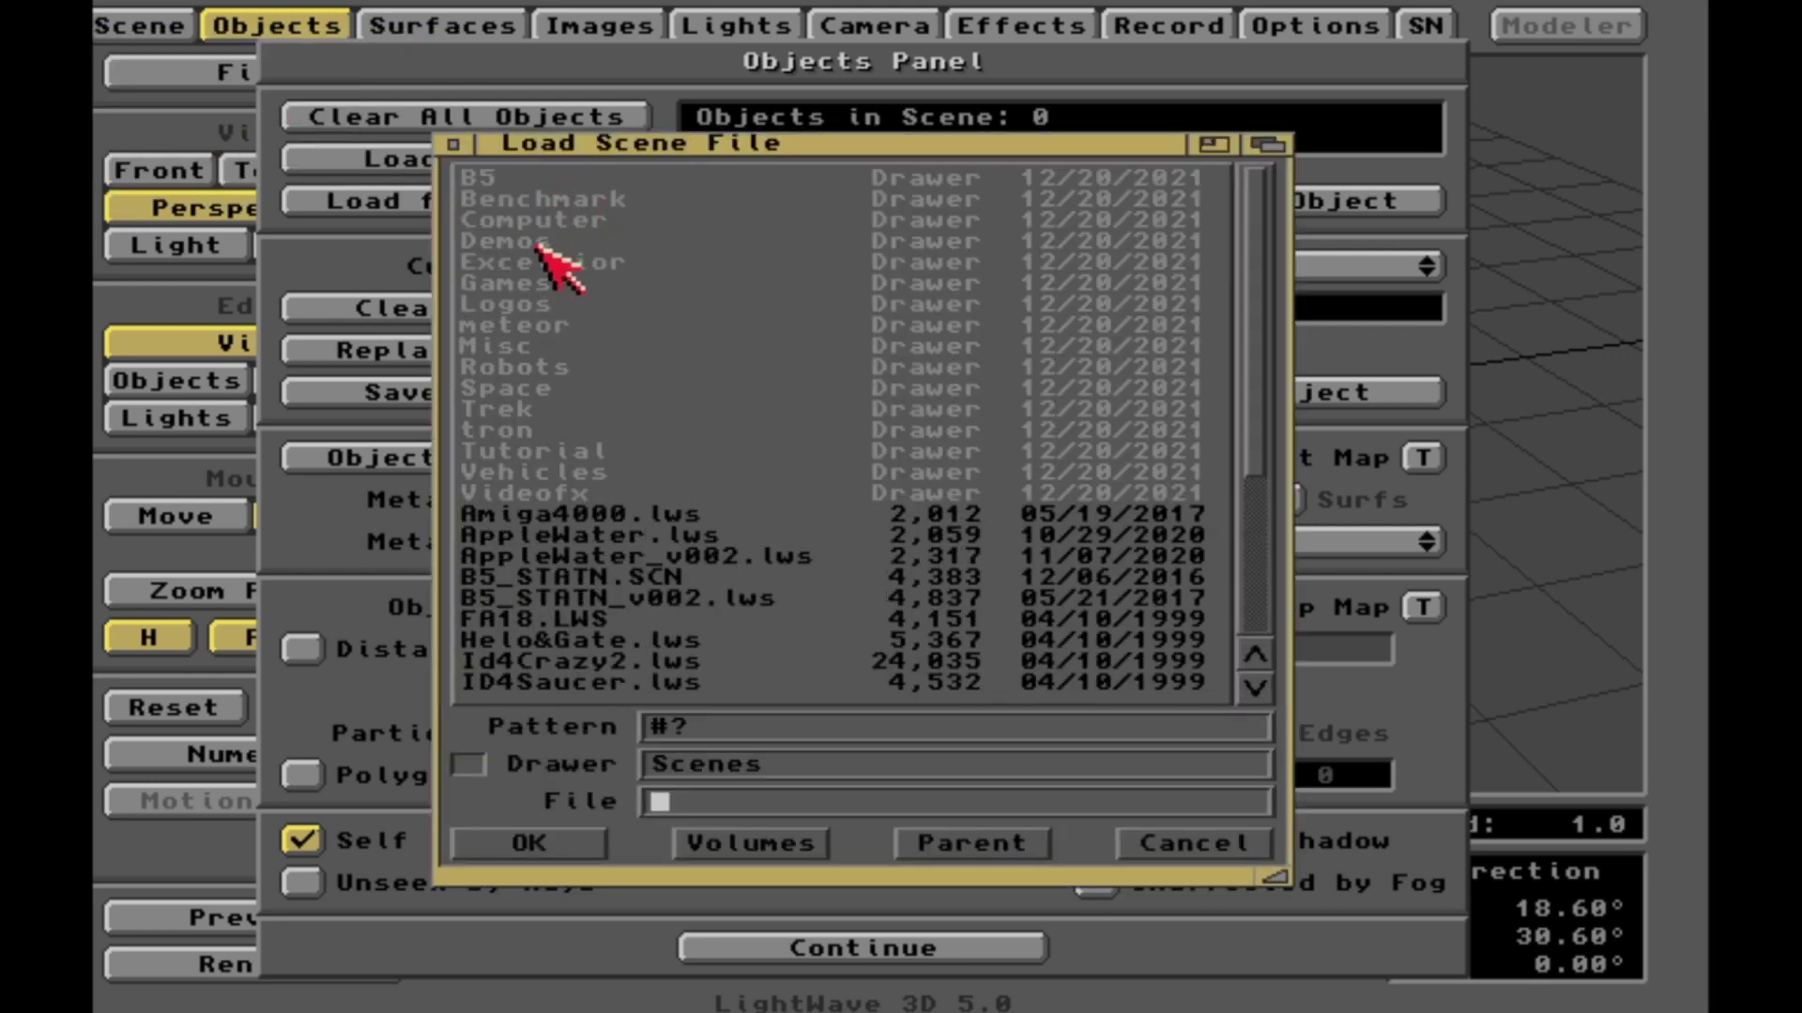
click(531, 281)
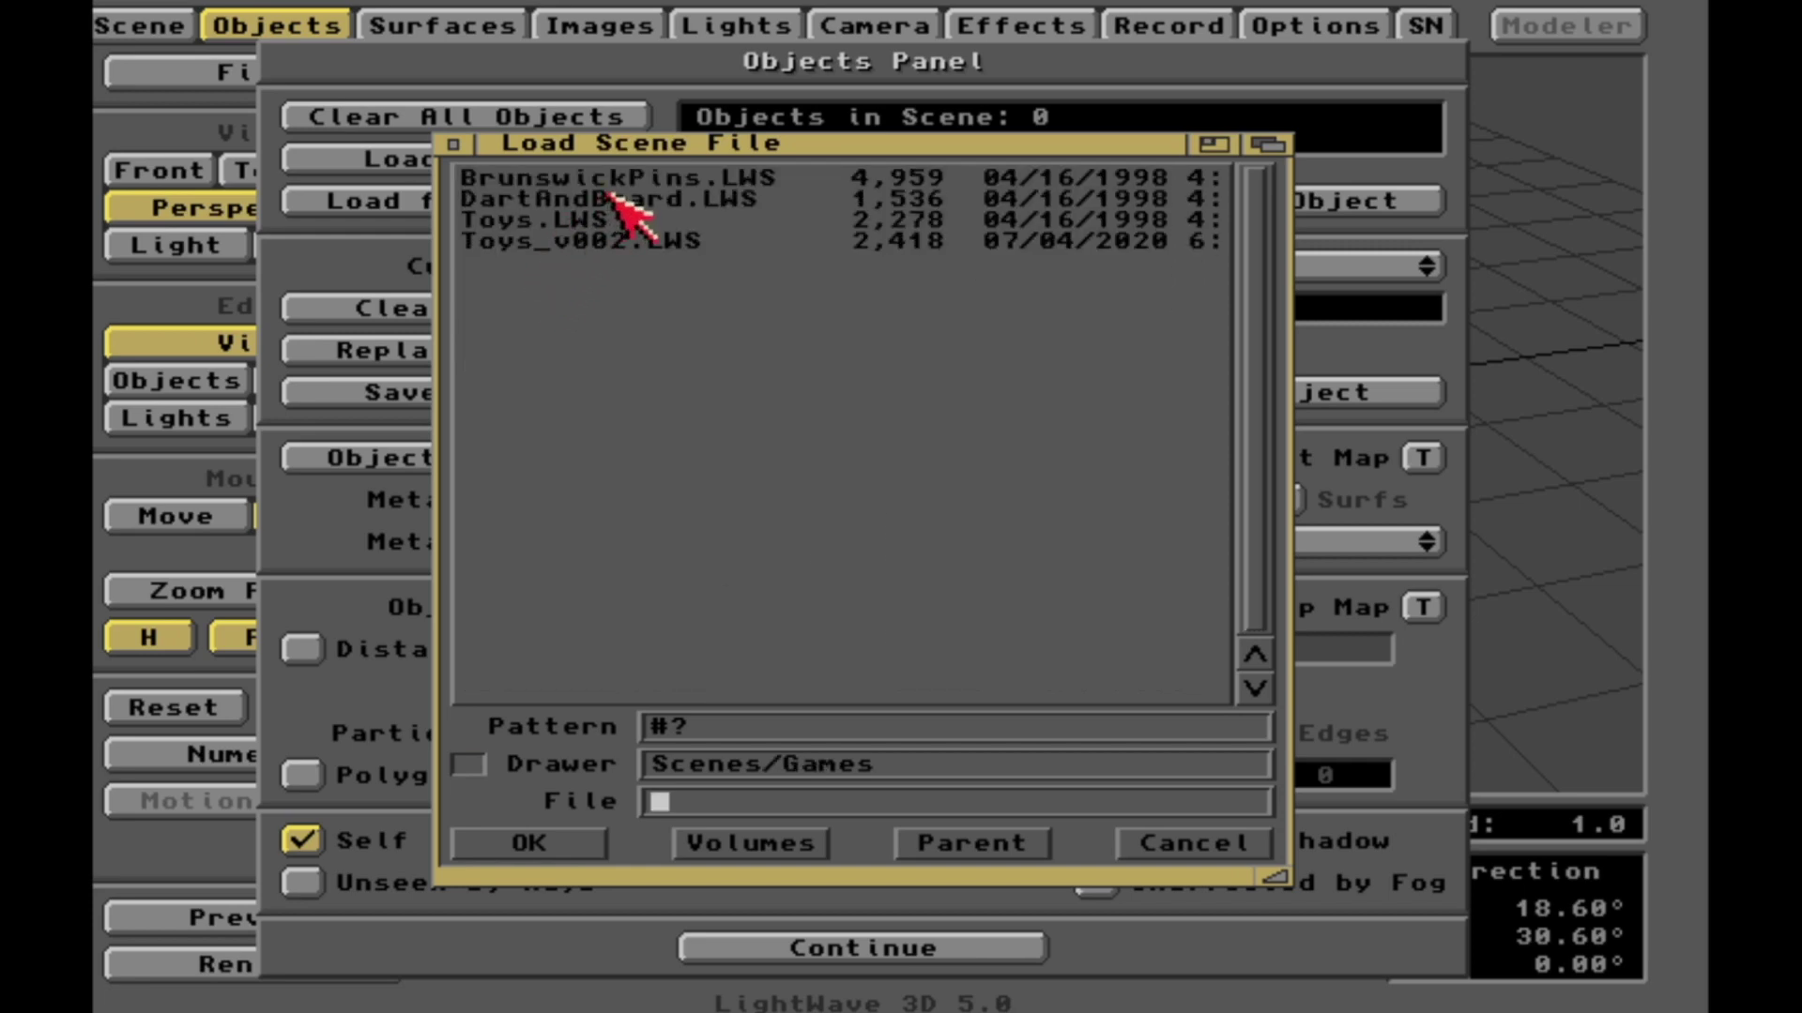
double_click(612, 241)
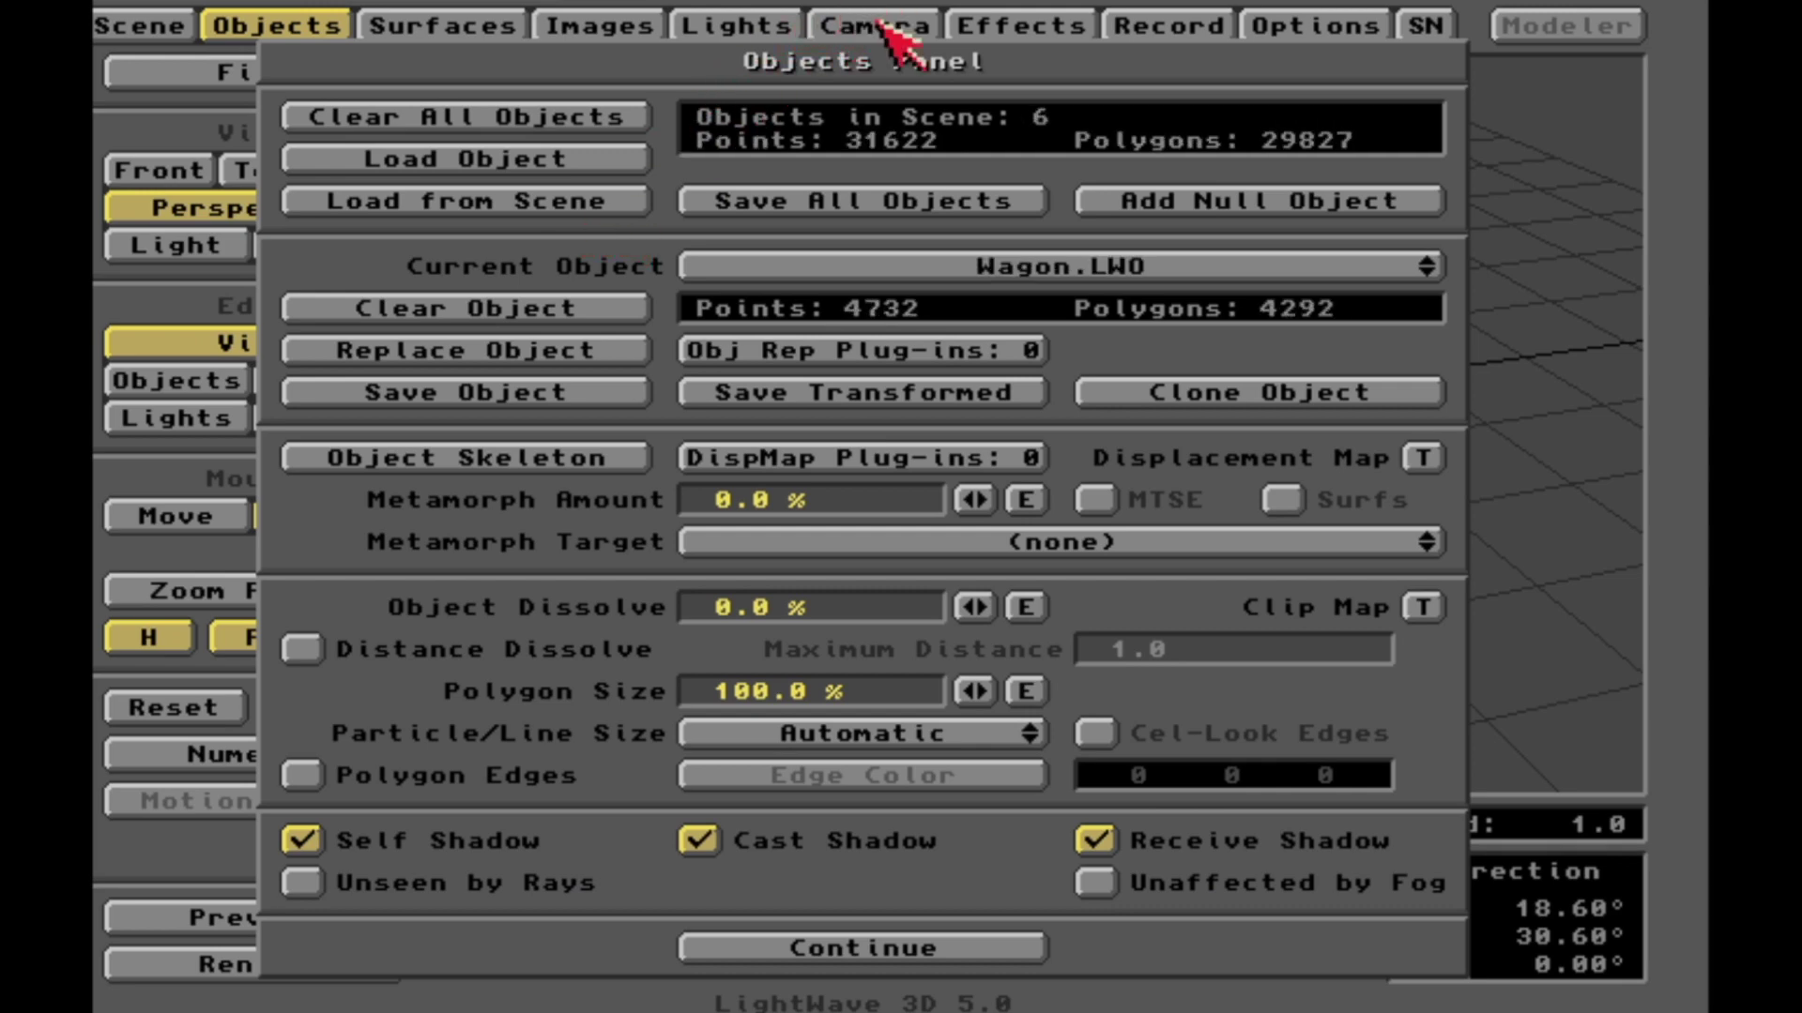
- Set camera antialiasing to Enhanced Low and resolution to Low Resolution (1/2 Video)
click(884, 34)
click(857, 476)
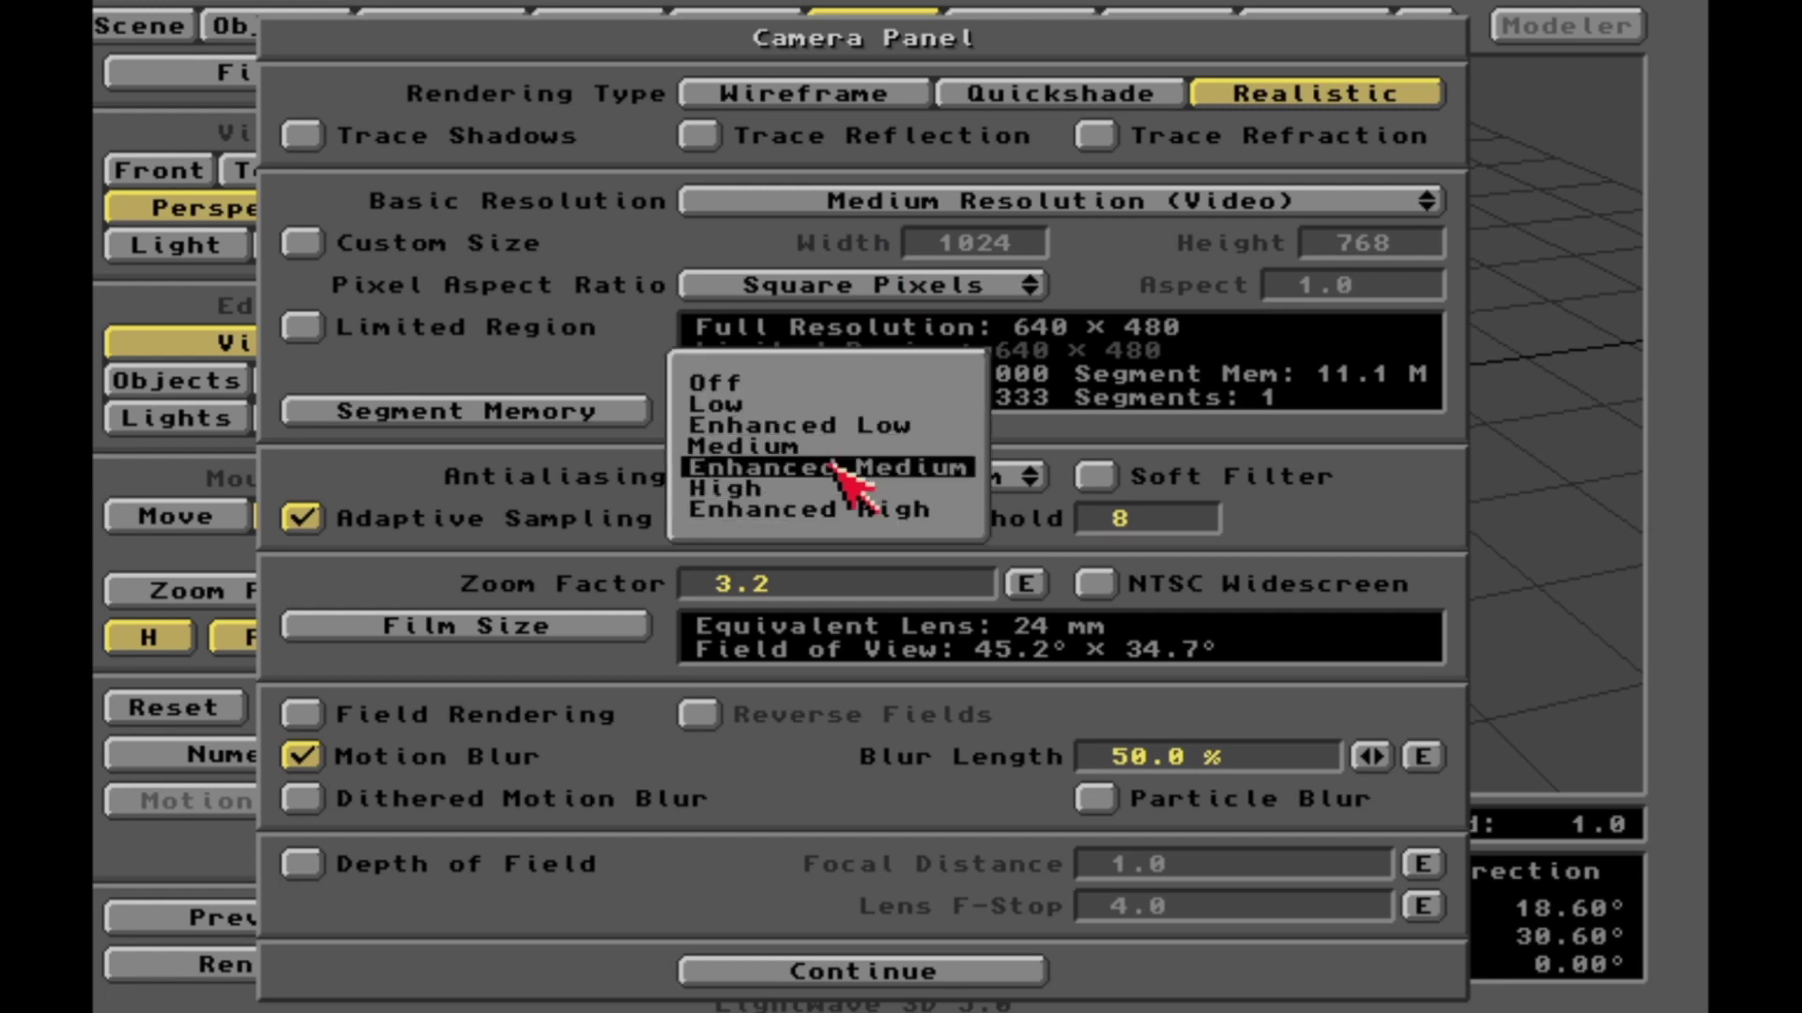
click(838, 425)
click(919, 201)
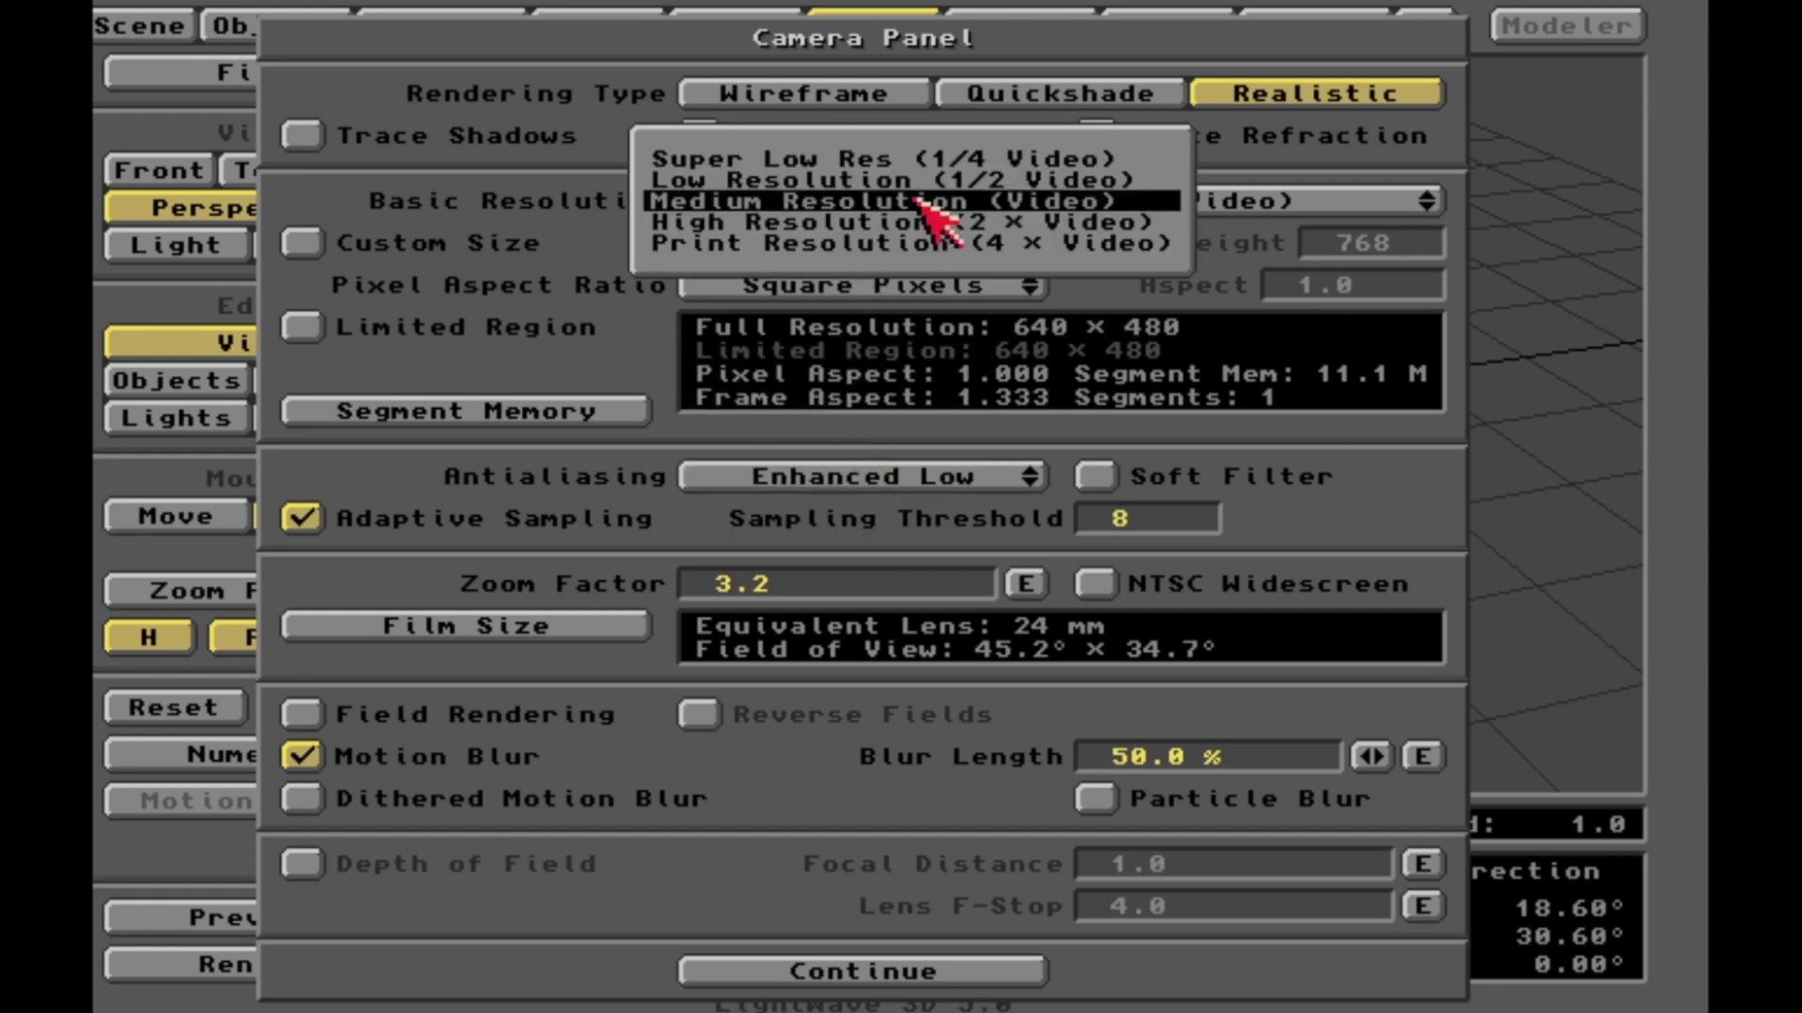
click(929, 180)
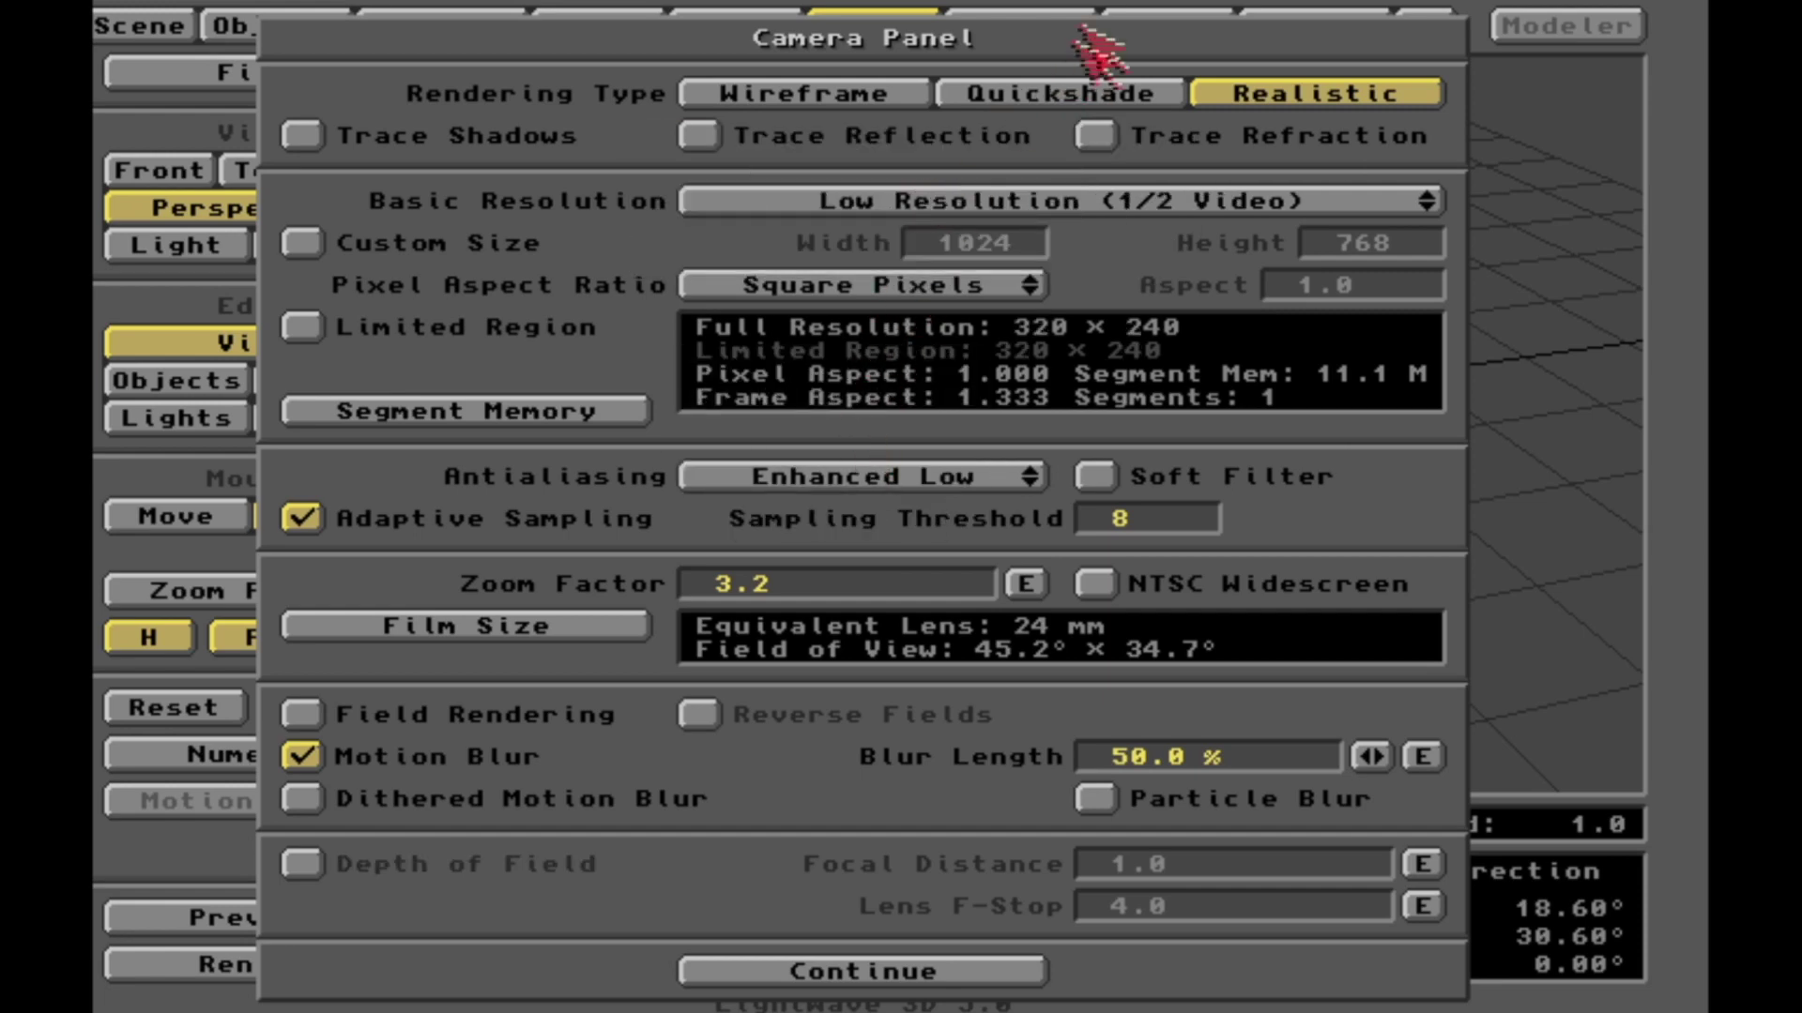
- Render frame 0 with F9, then close the finished render to return to Layout
click(1139, 10)
click(902, 856)
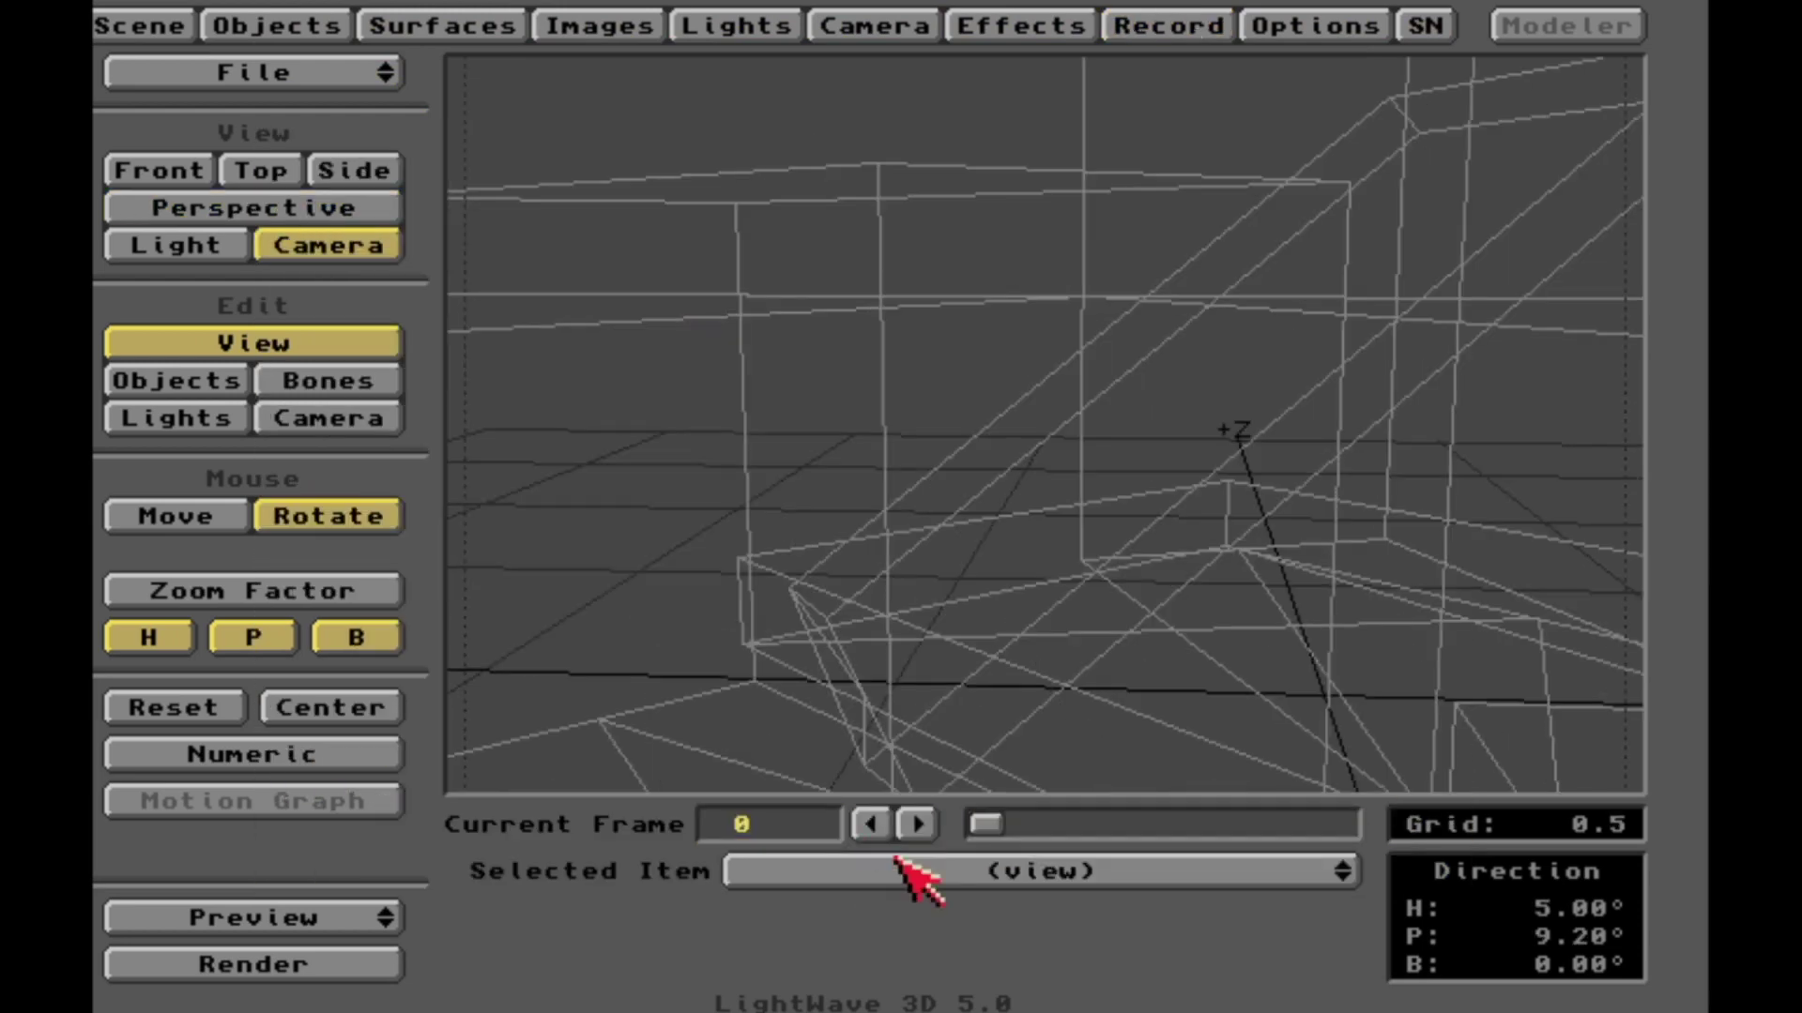
key(F9)
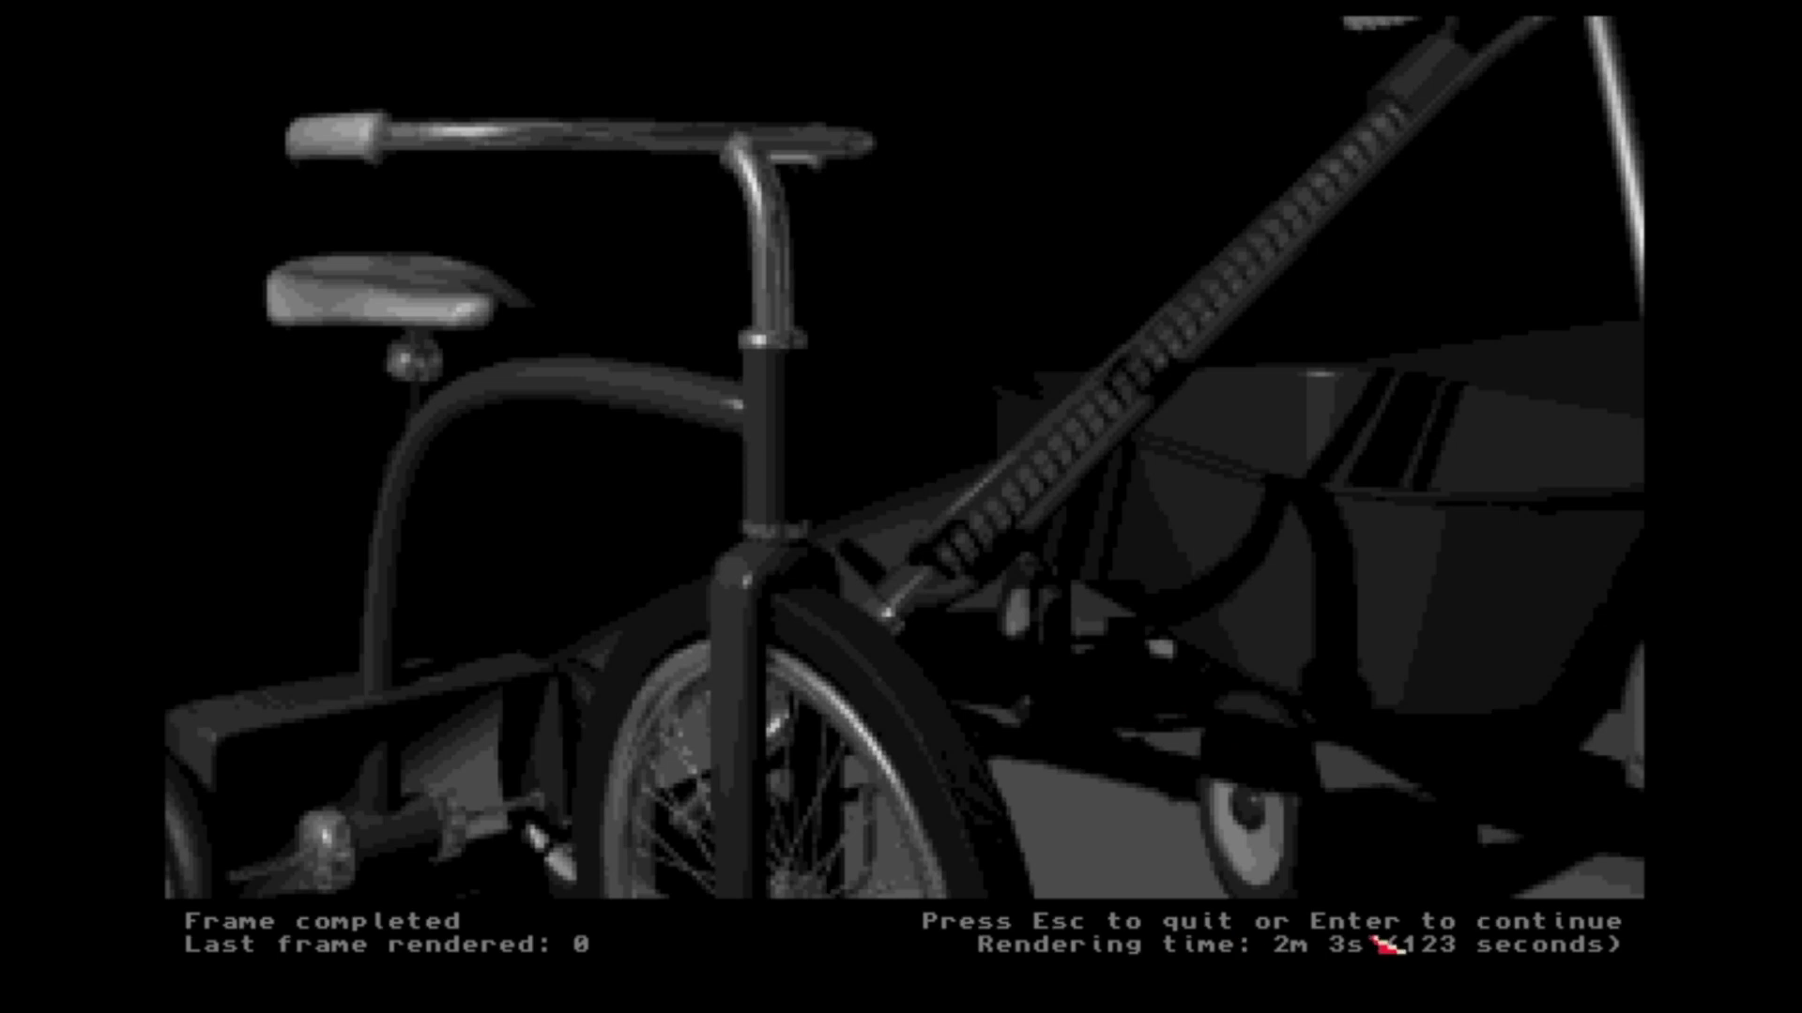
key(Escape)
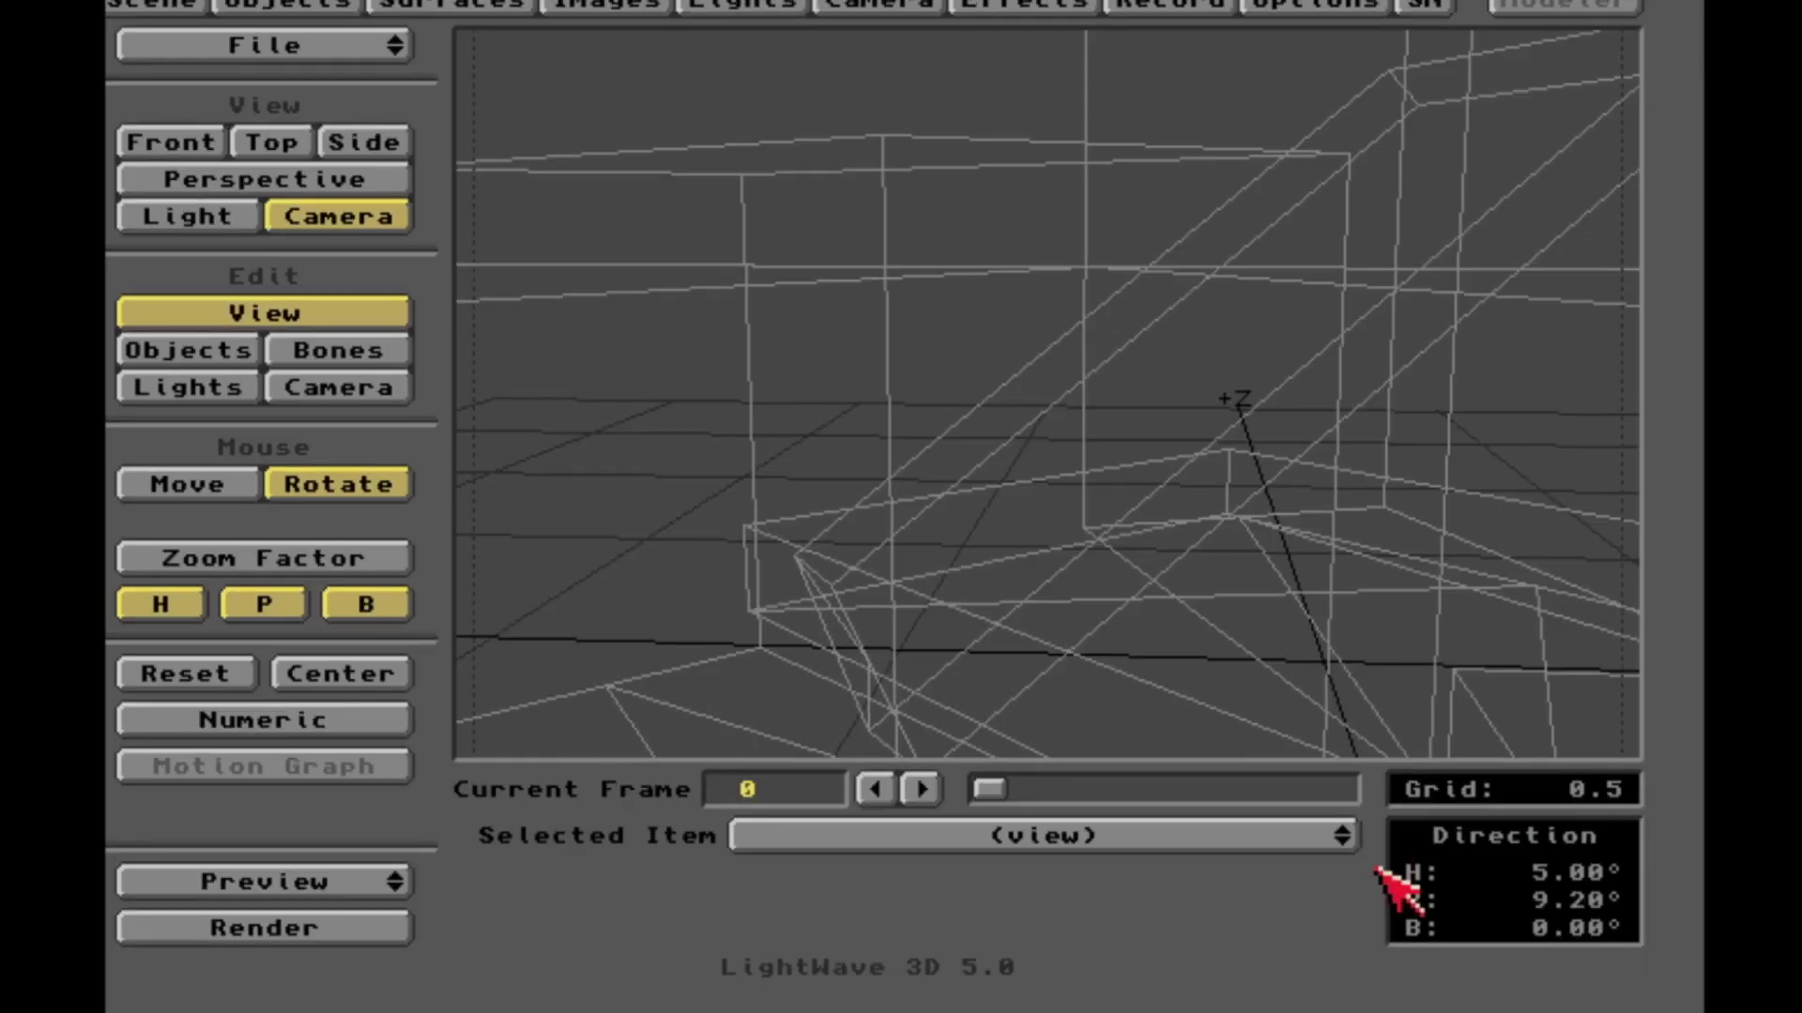
- Quit LightWave and close the Lightwave drawer window
drag(331, 56, 207, 136)
click(638, 530)
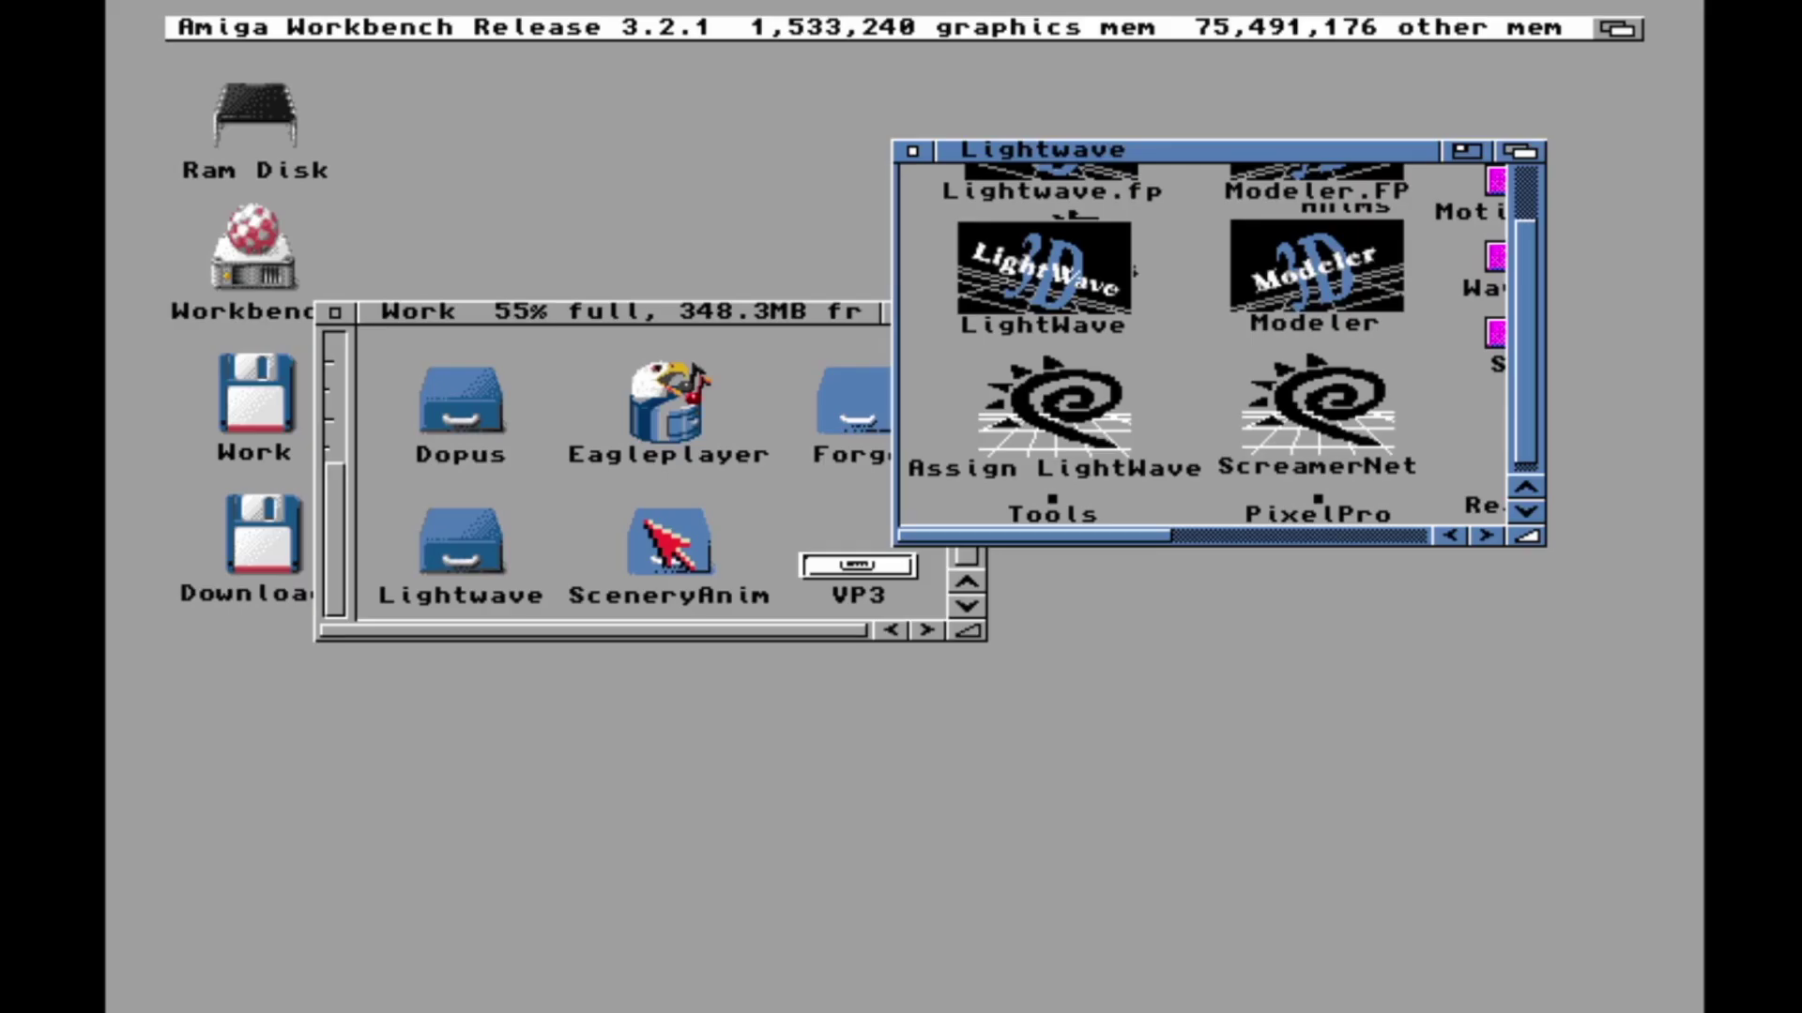
click(912, 151)
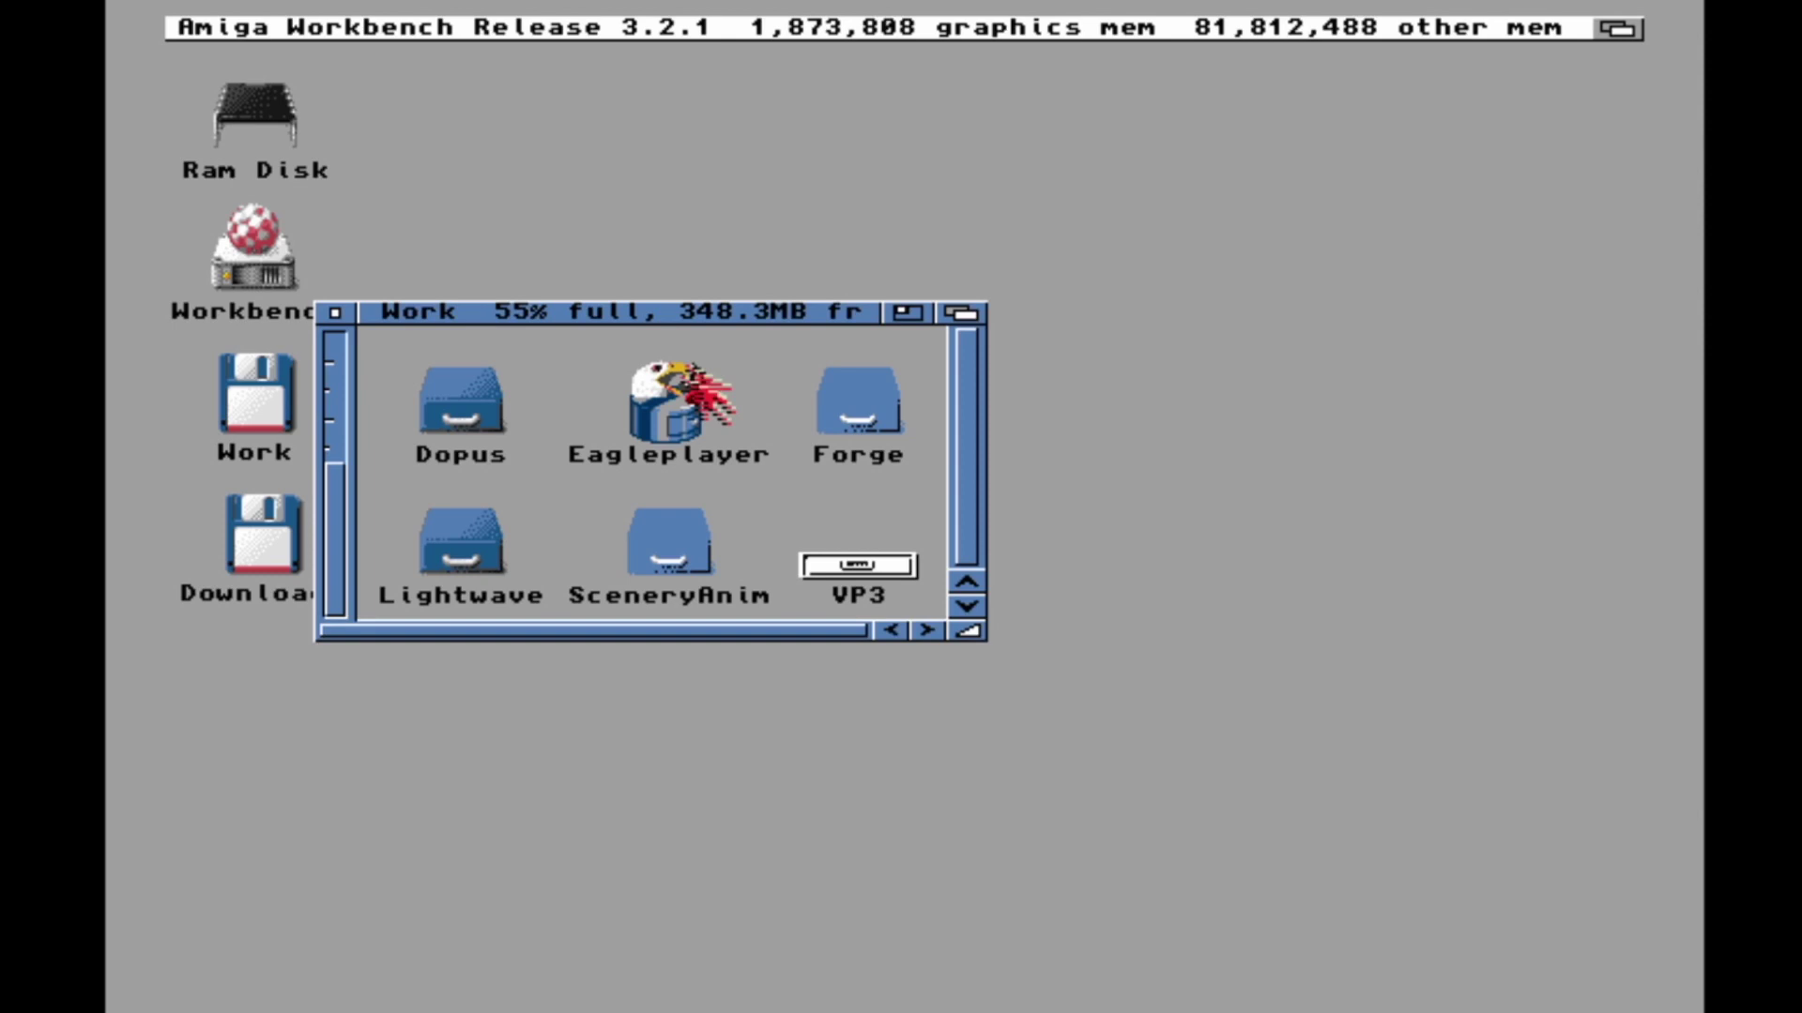
- Launch EaglePlayer from the Eagleplayer drawer and load 12th Warrior.mod from the Mods folder
double_click(690, 409)
double_click(480, 340)
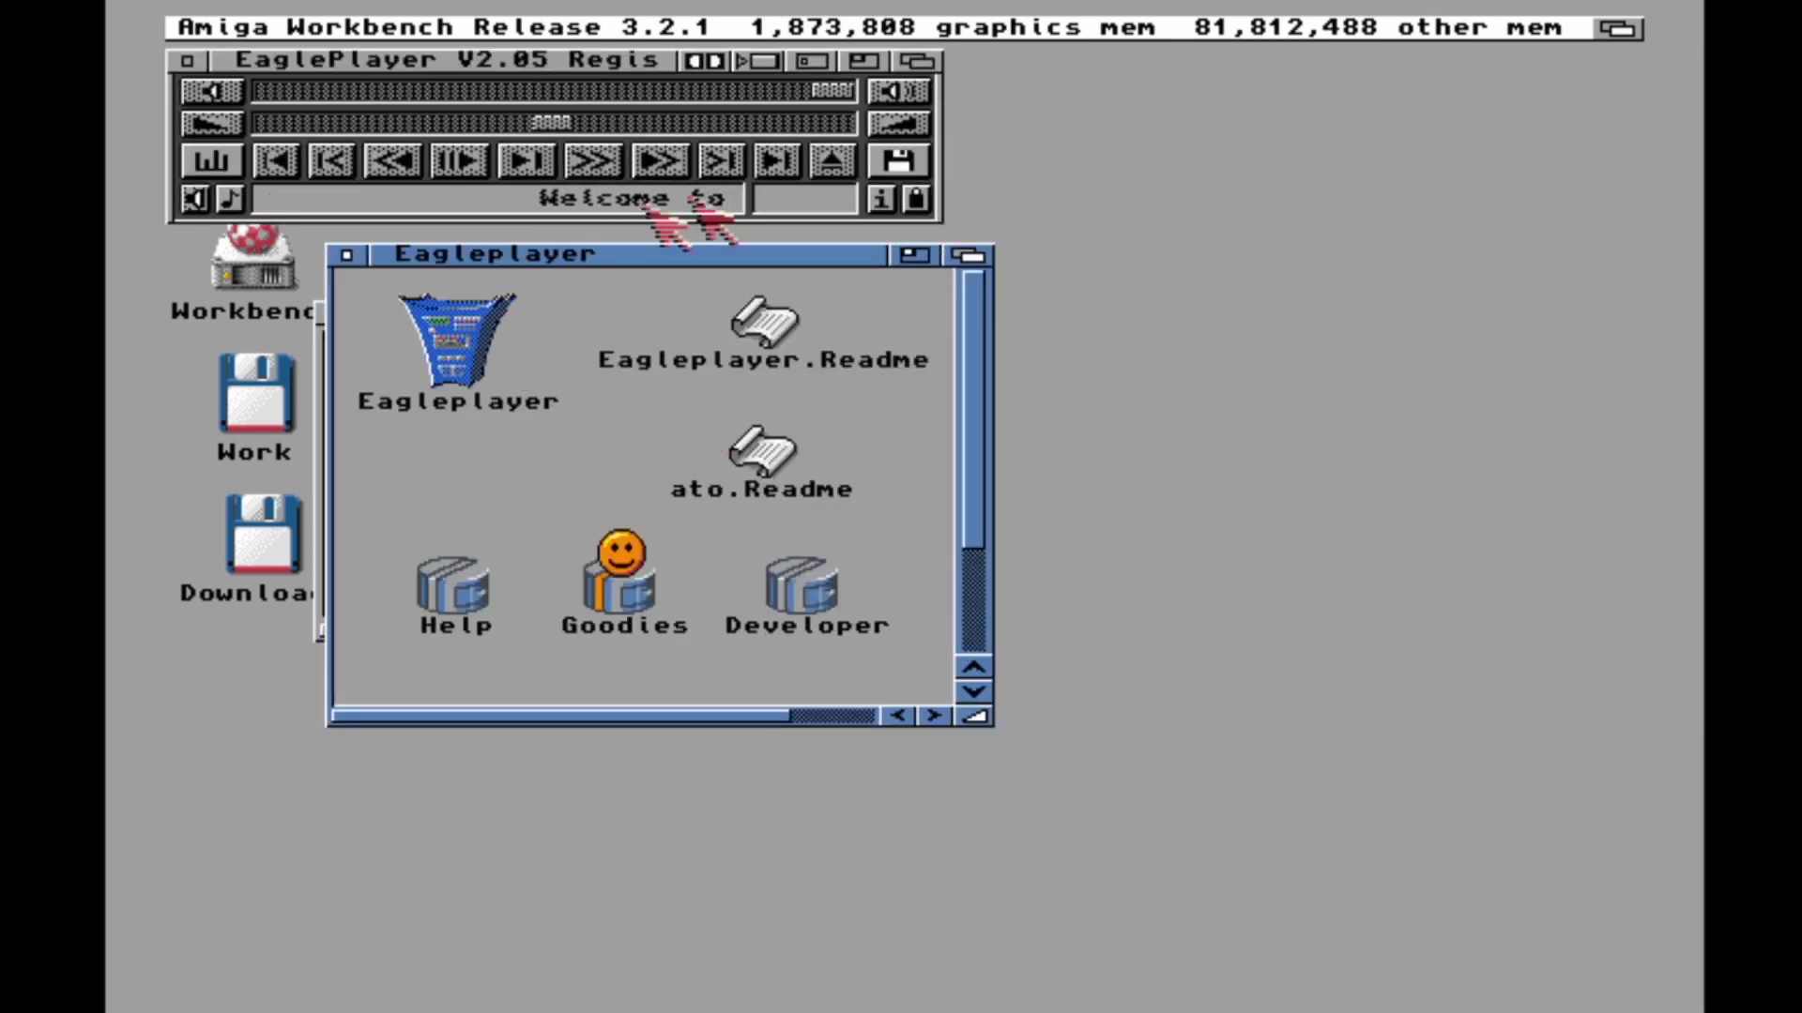
click(902, 162)
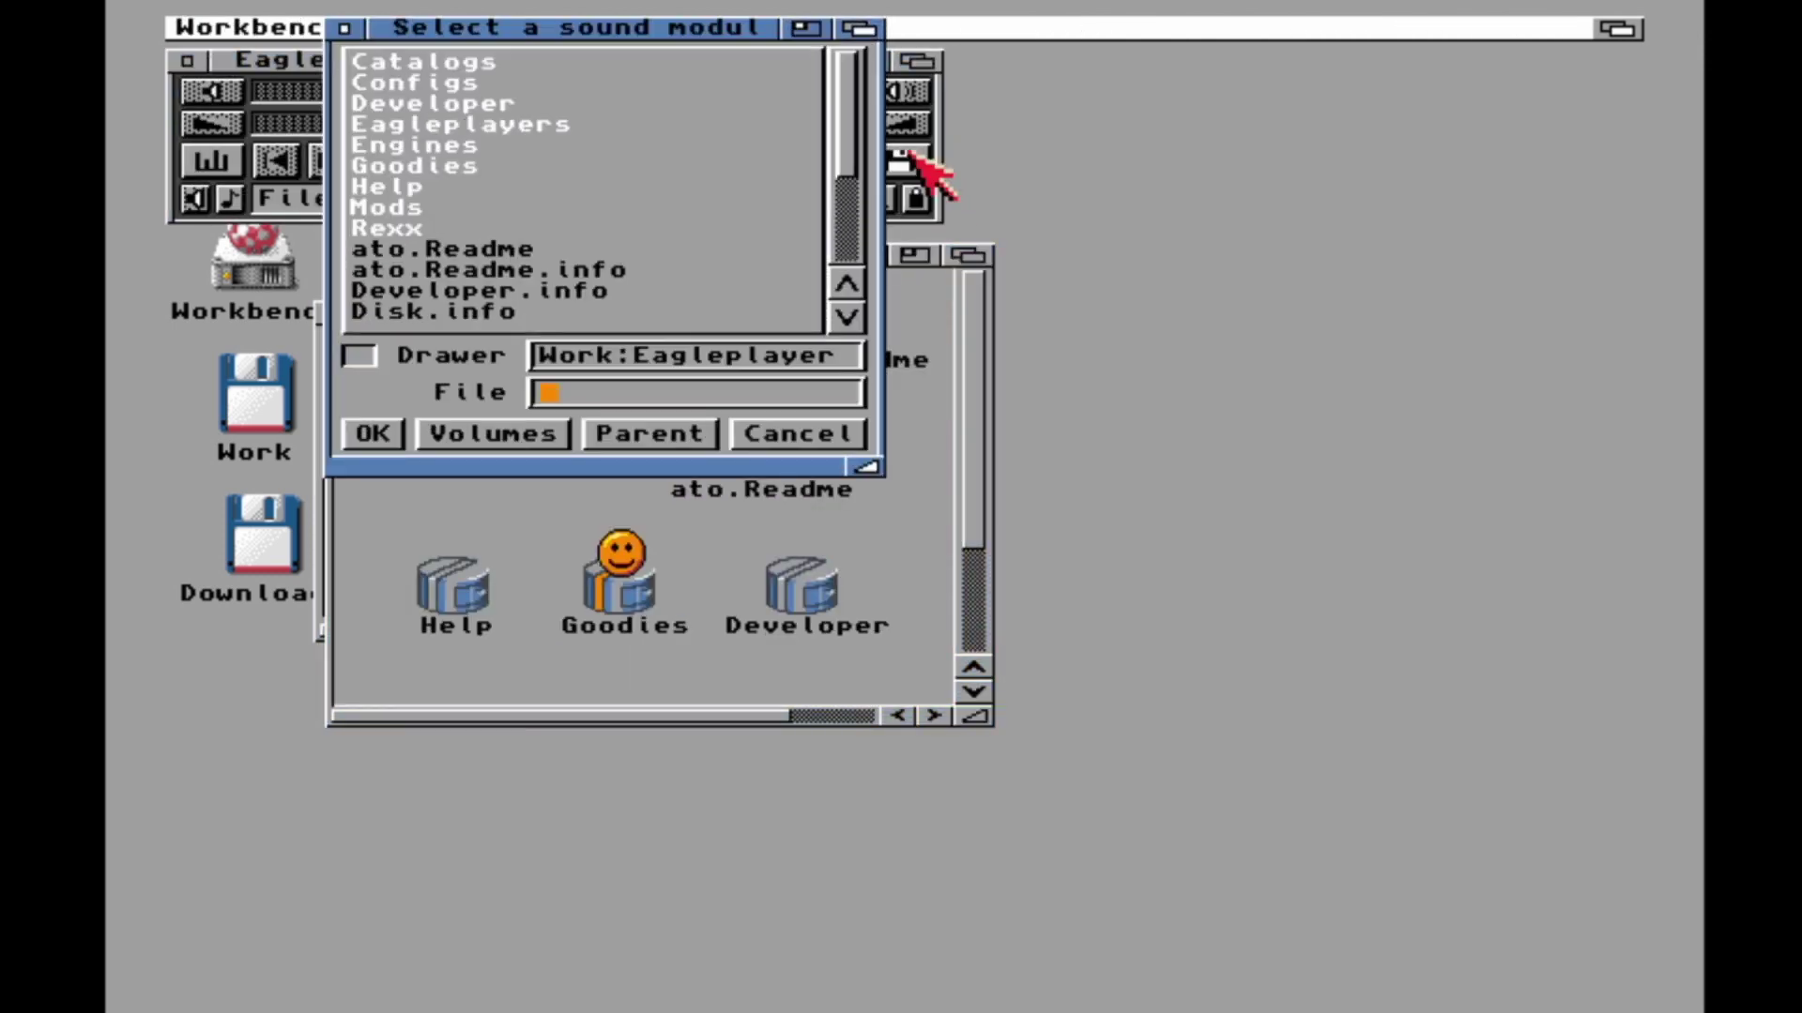
click(370, 206)
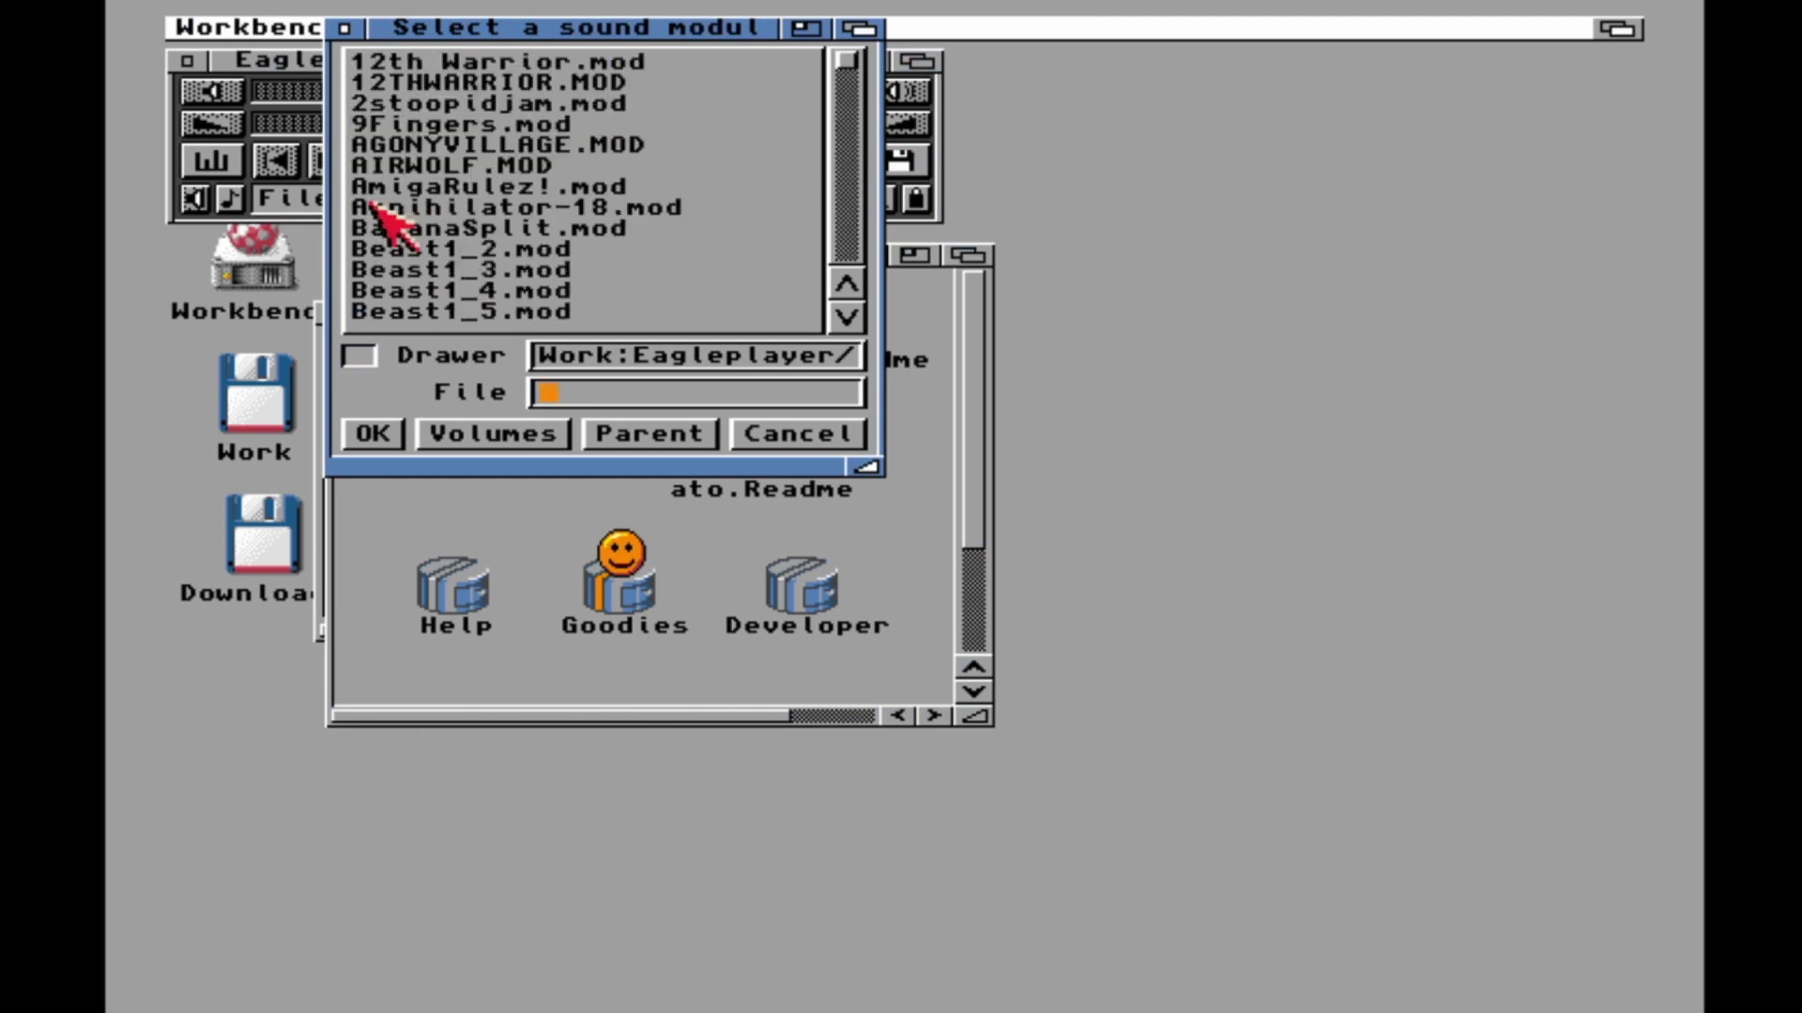
double_click(466, 58)
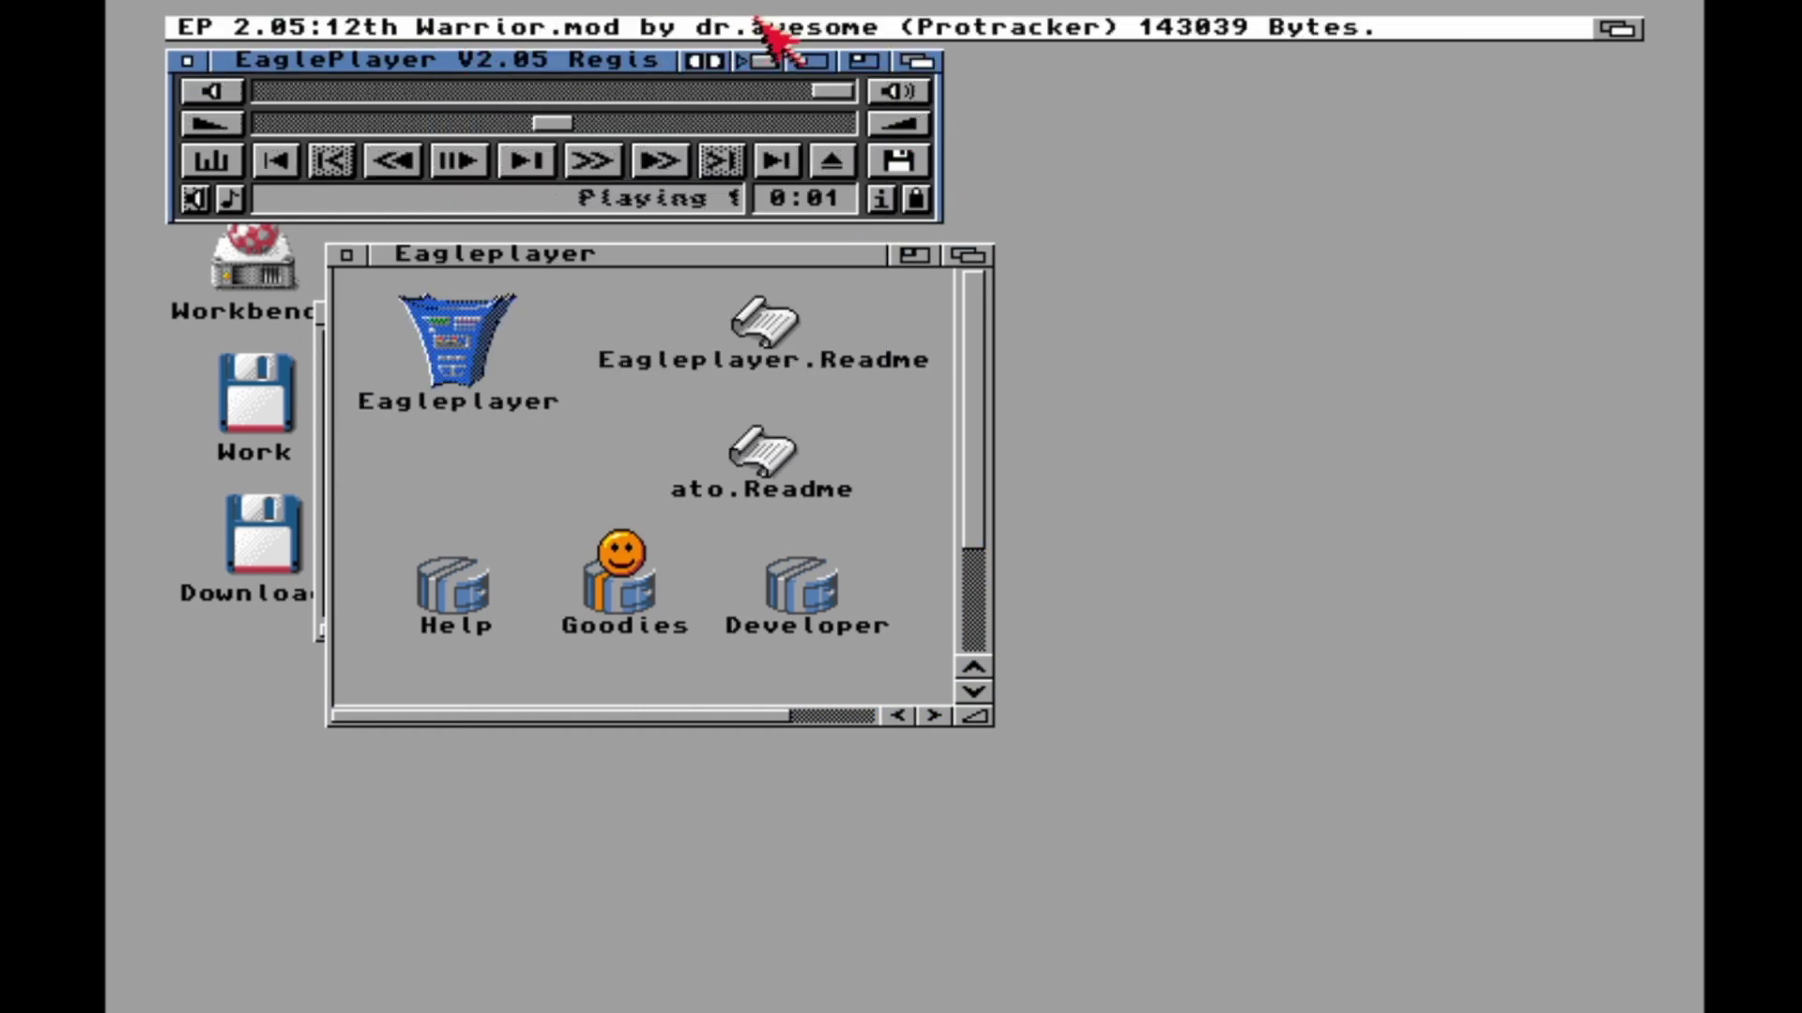
- Save EaglePlayer's configuration with Config > Save config, then close the Eagleplayer drawer
right_click(767, 21)
mouse_move(945, 21)
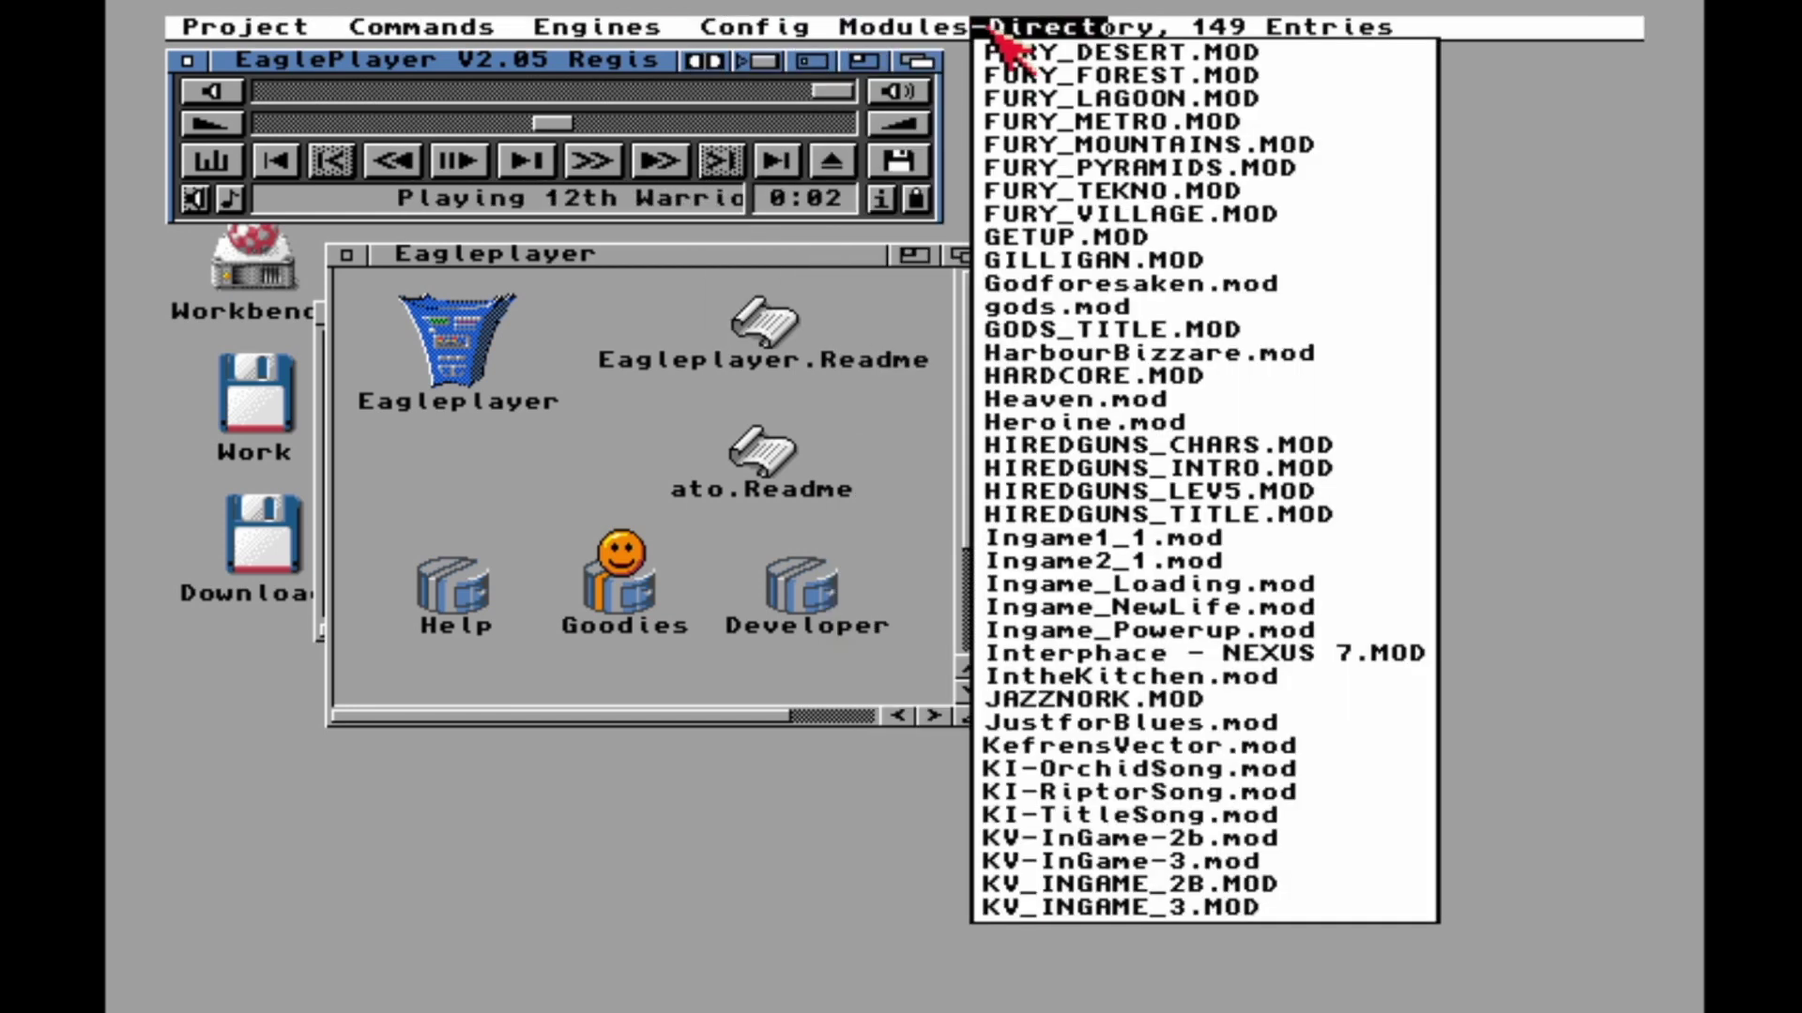
mouse_move(765, 23)
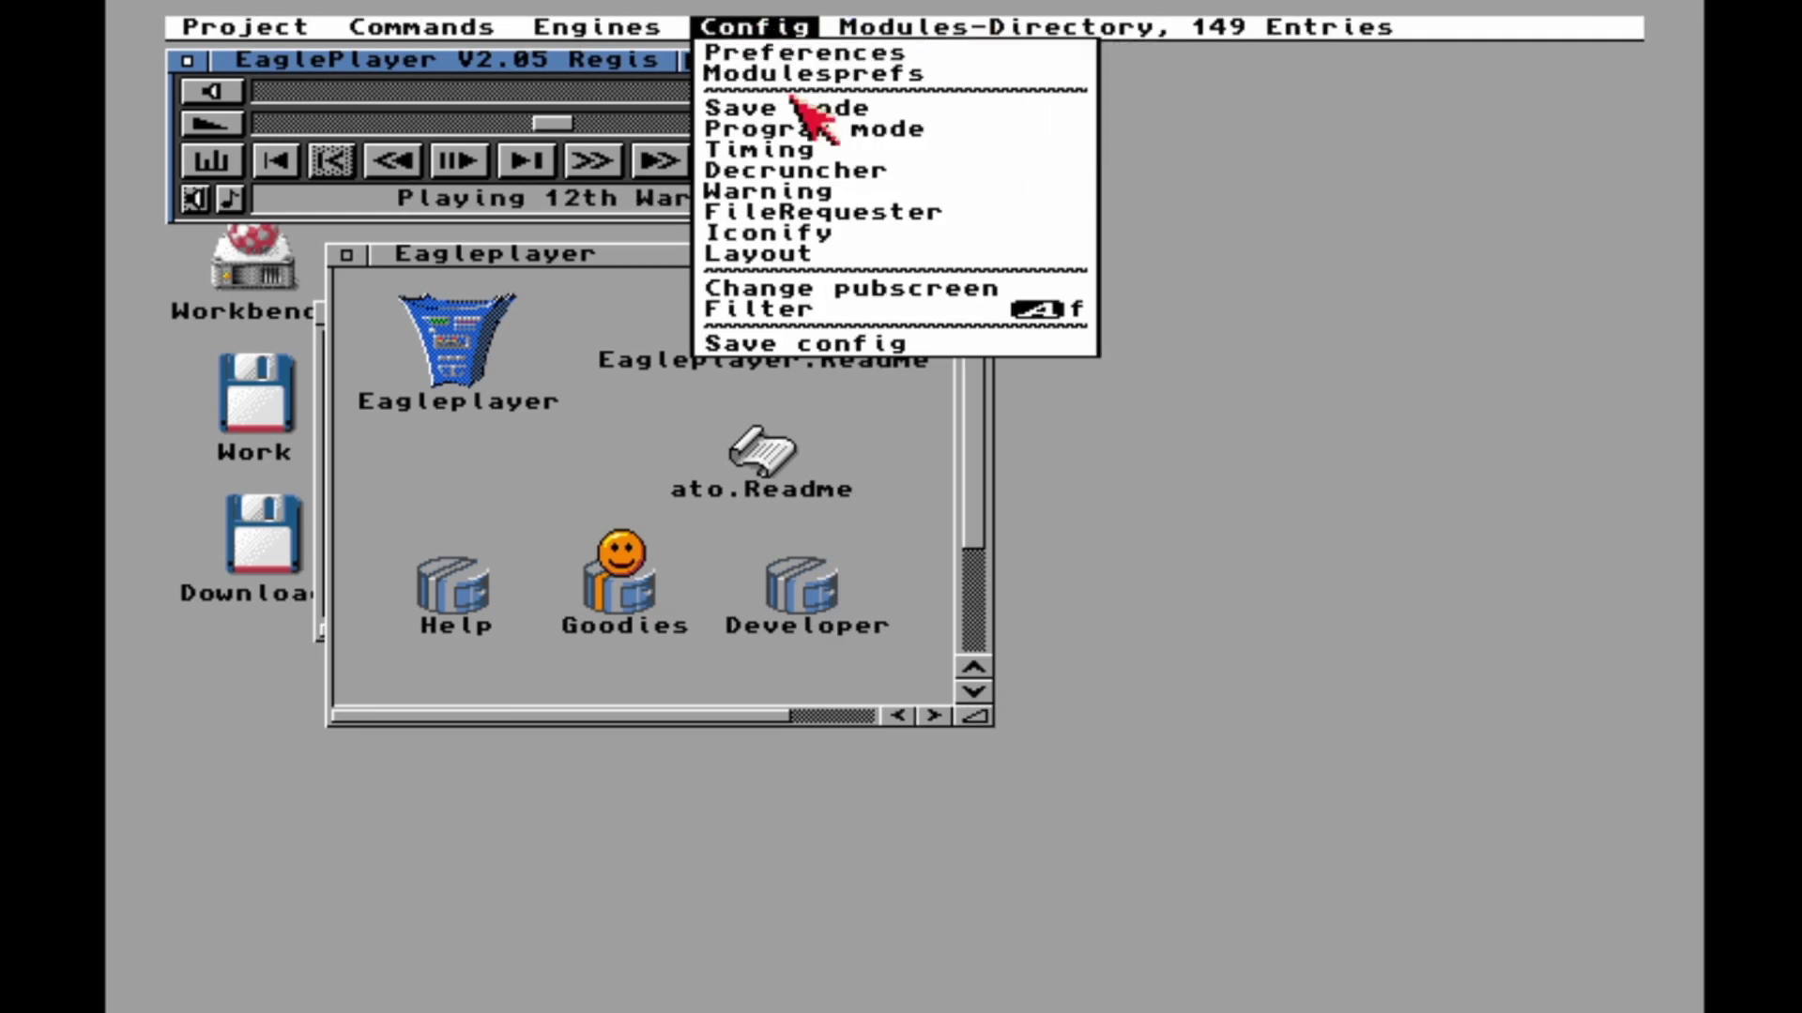
mouse_move(802, 108)
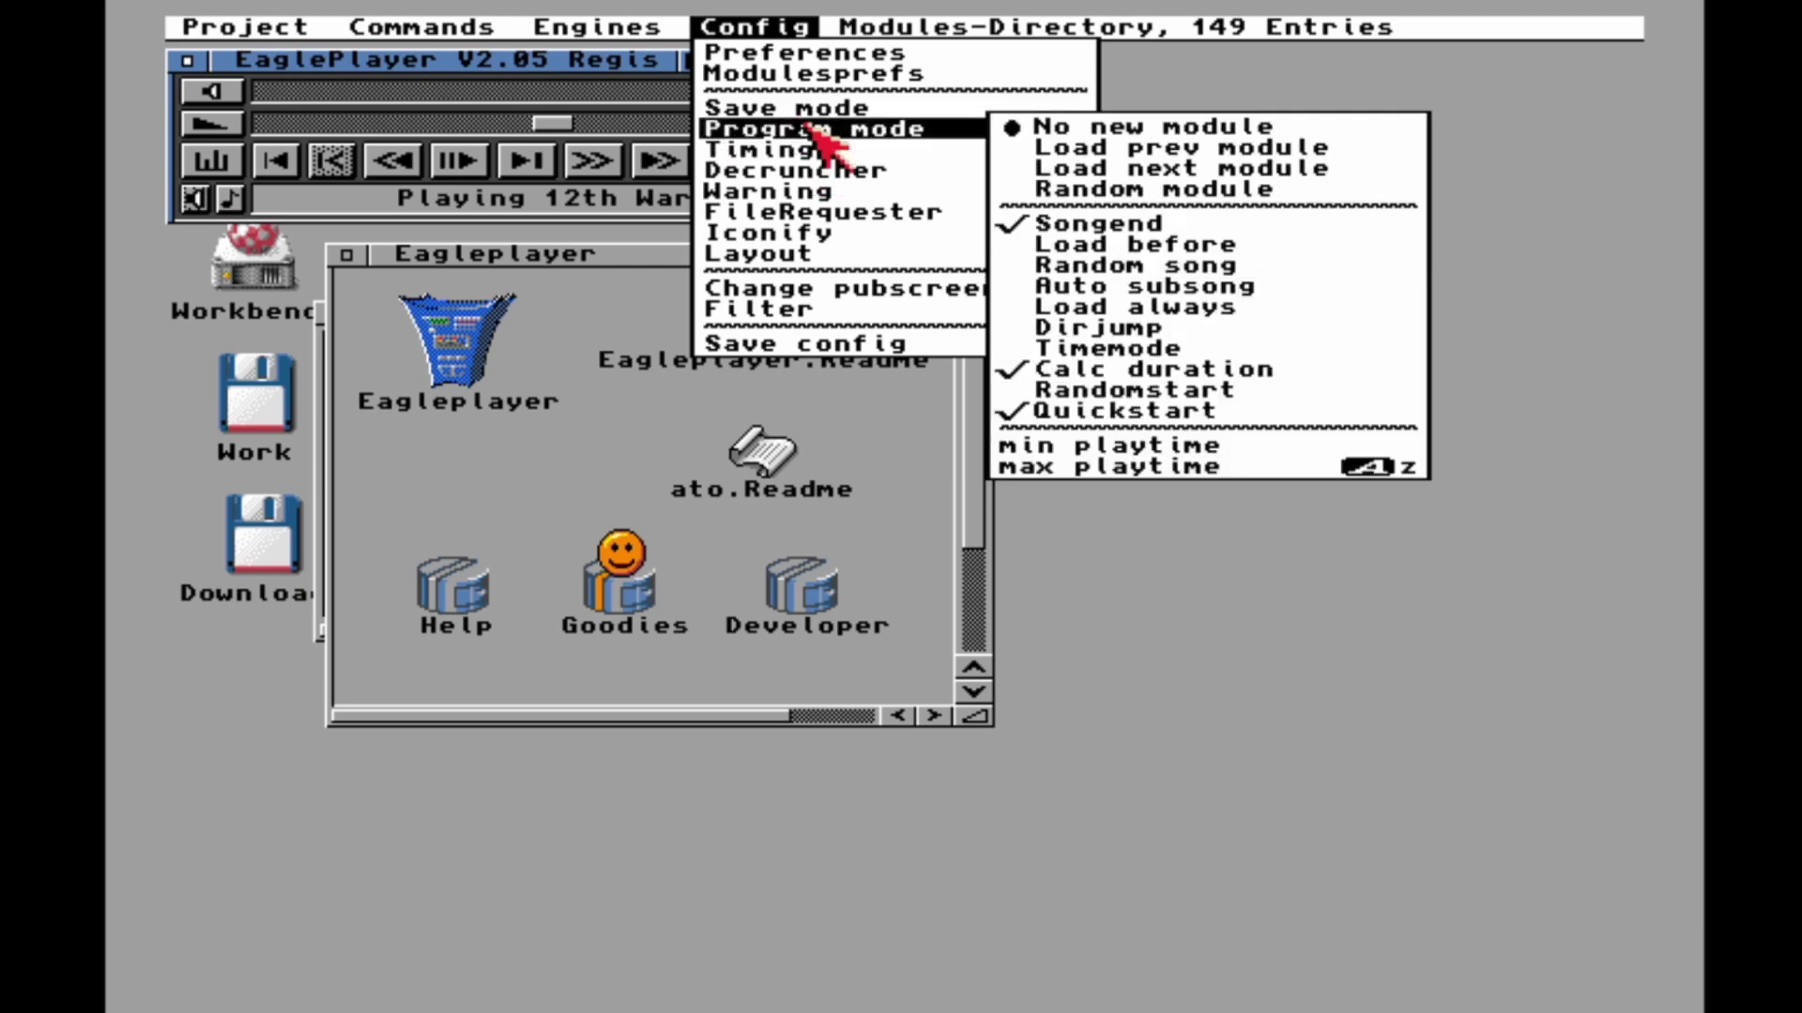
right_click(793, 345)
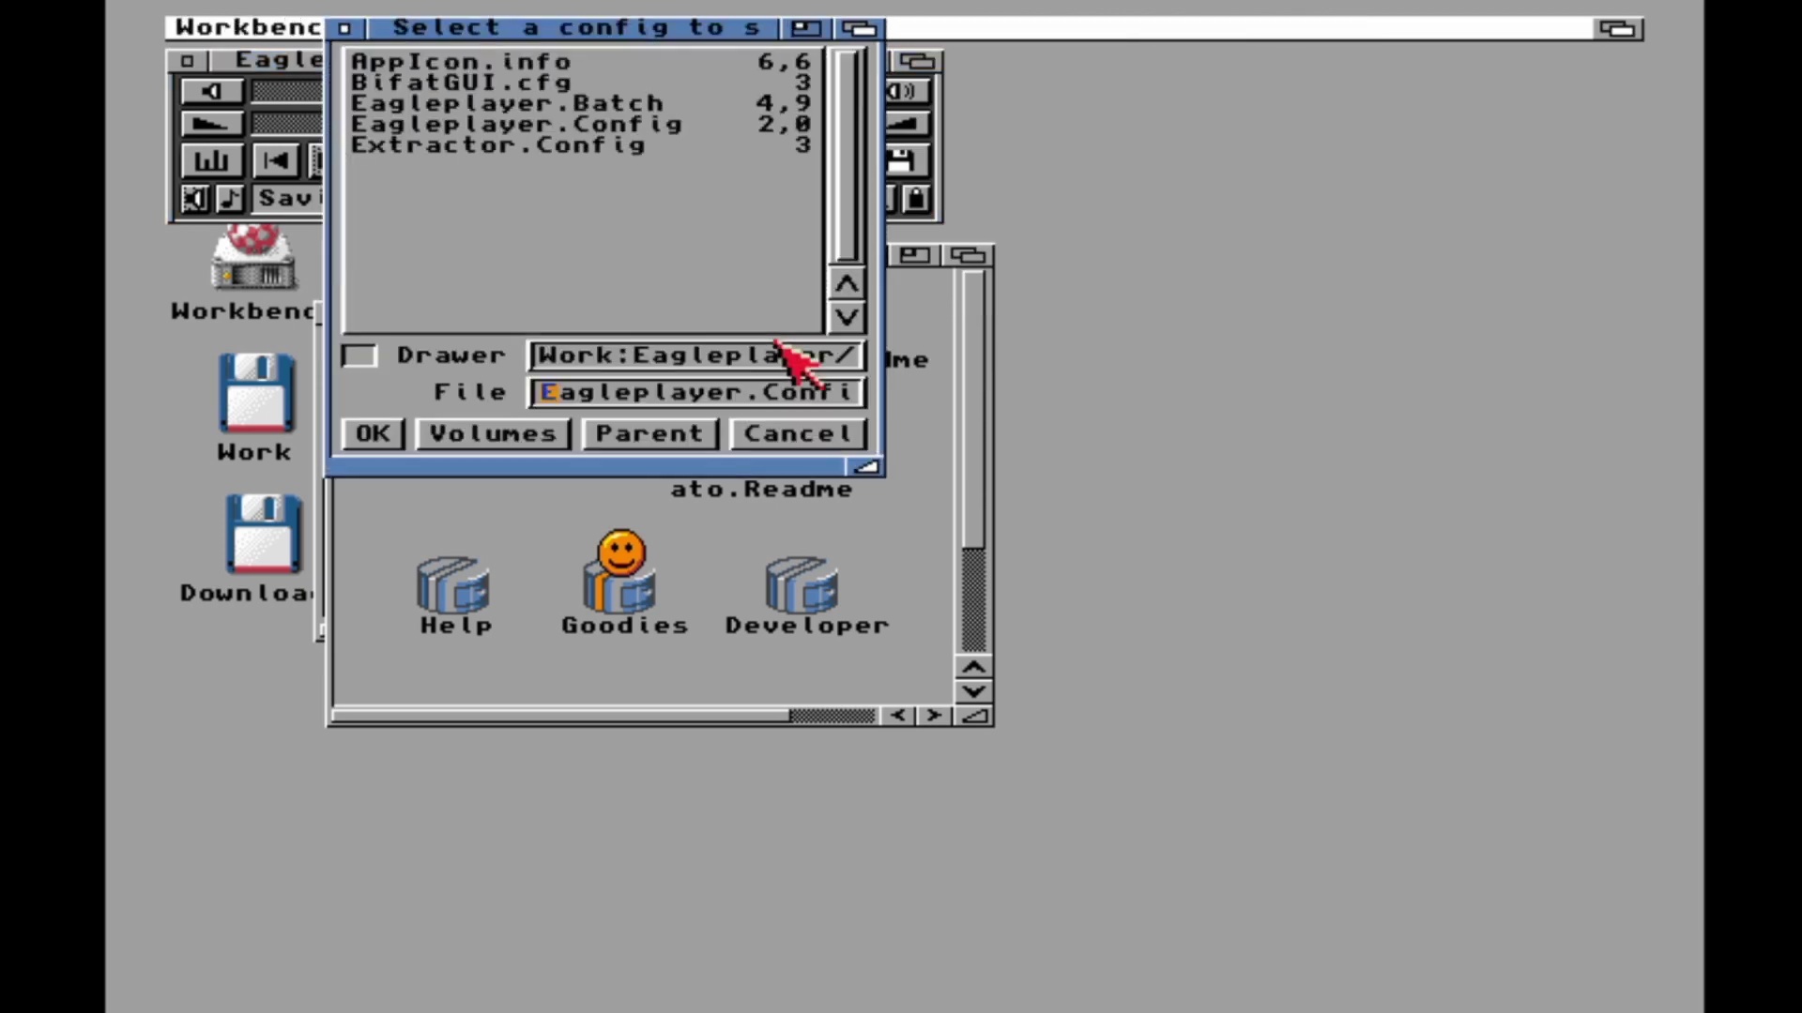
click(361, 436)
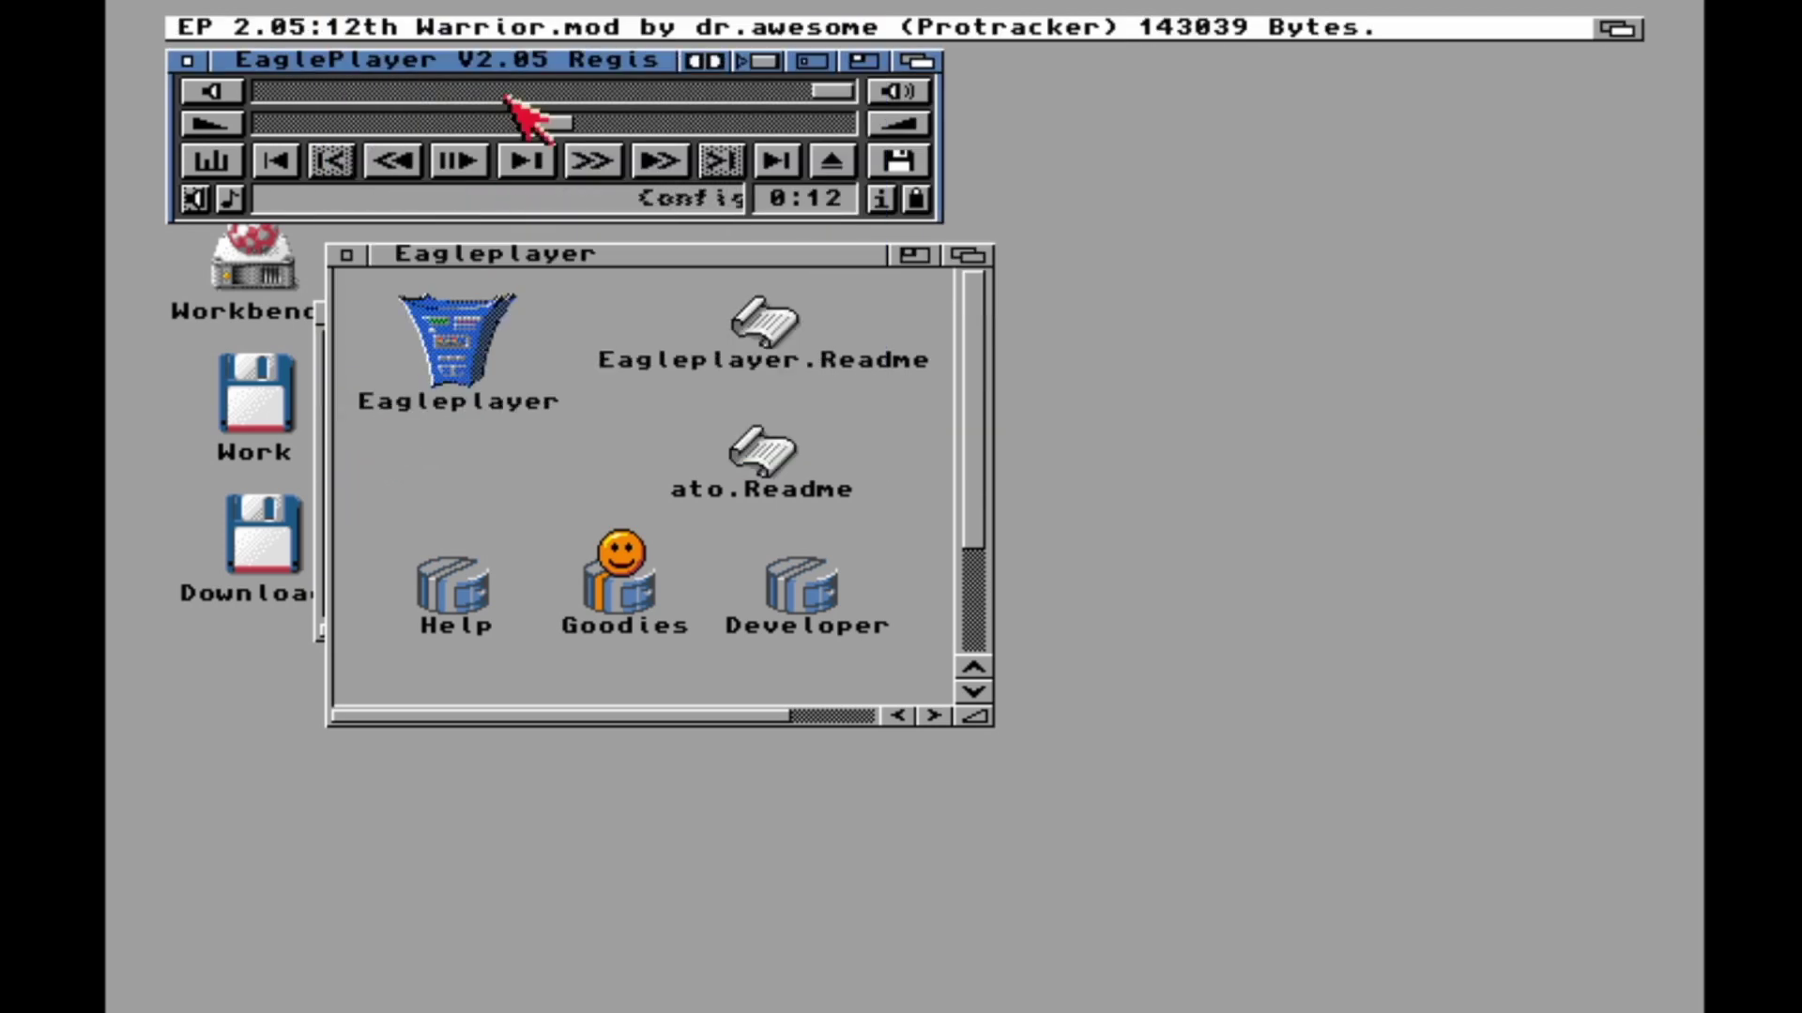
click(346, 255)
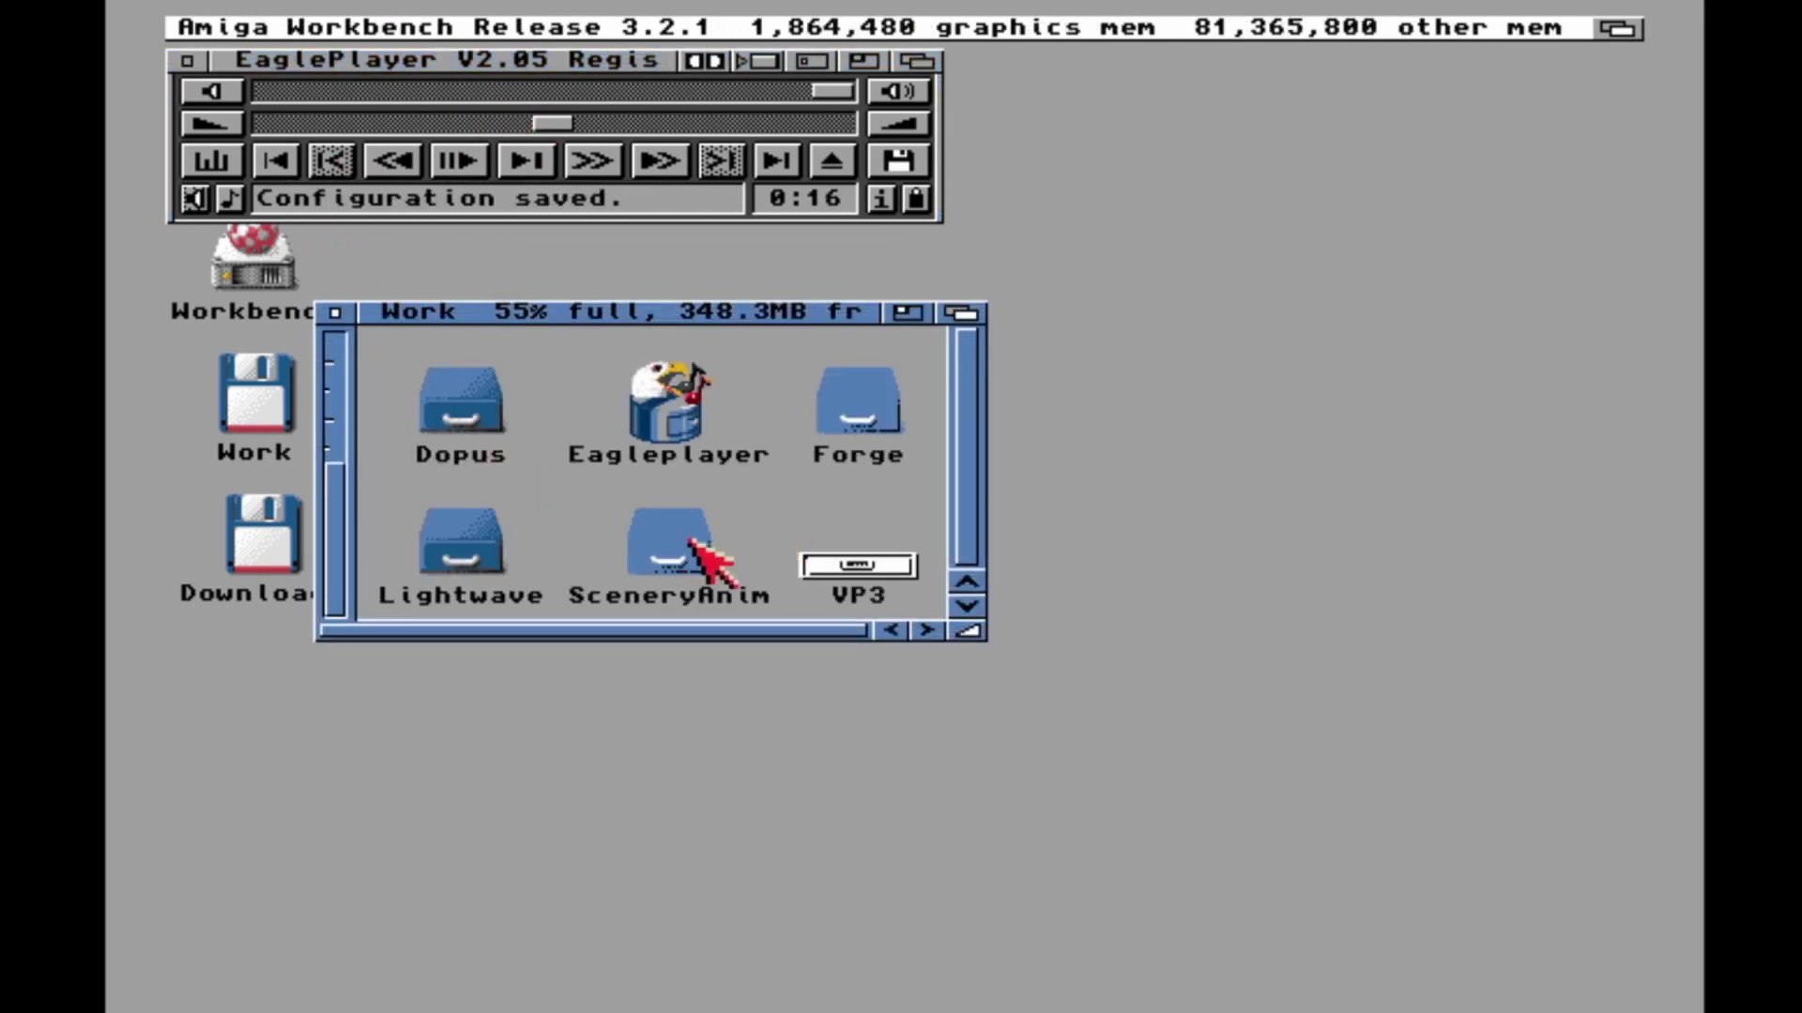
- Start VistaPro 3.0 from the VP3 drawer, generate a Random fractal landscape, and render it once
double_click(826, 569)
double_click(1224, 420)
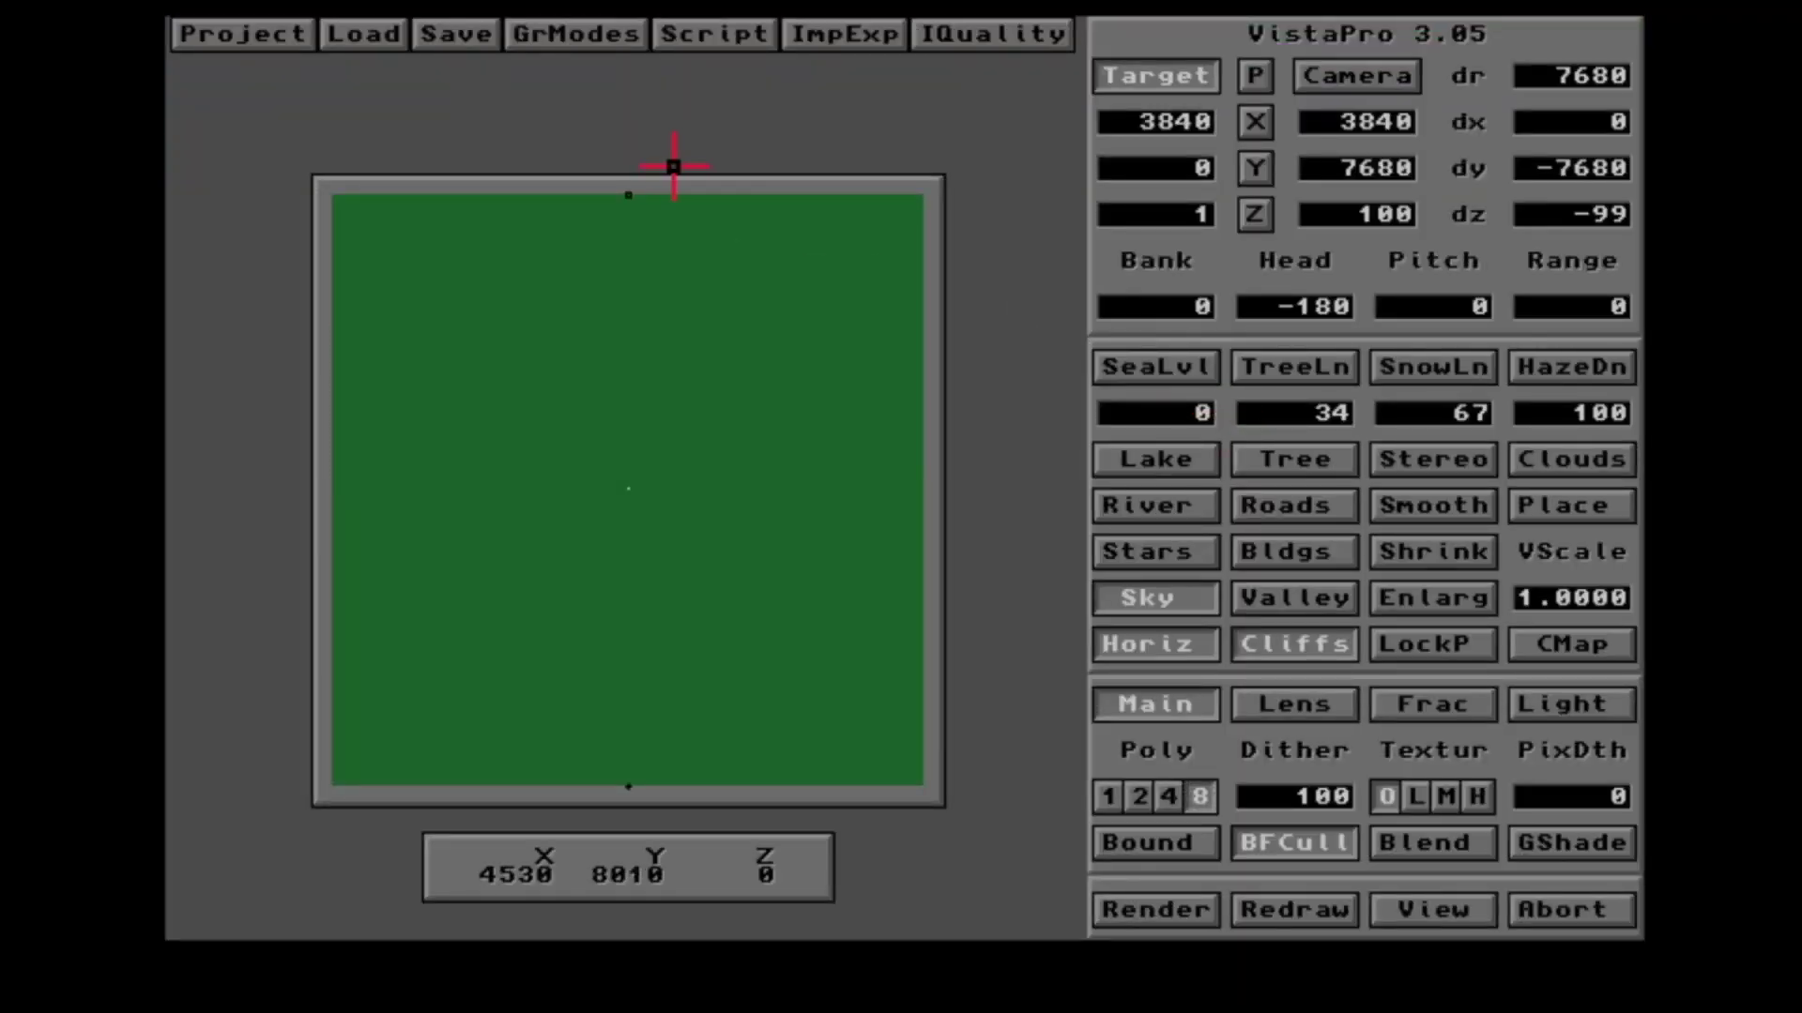
click(1410, 705)
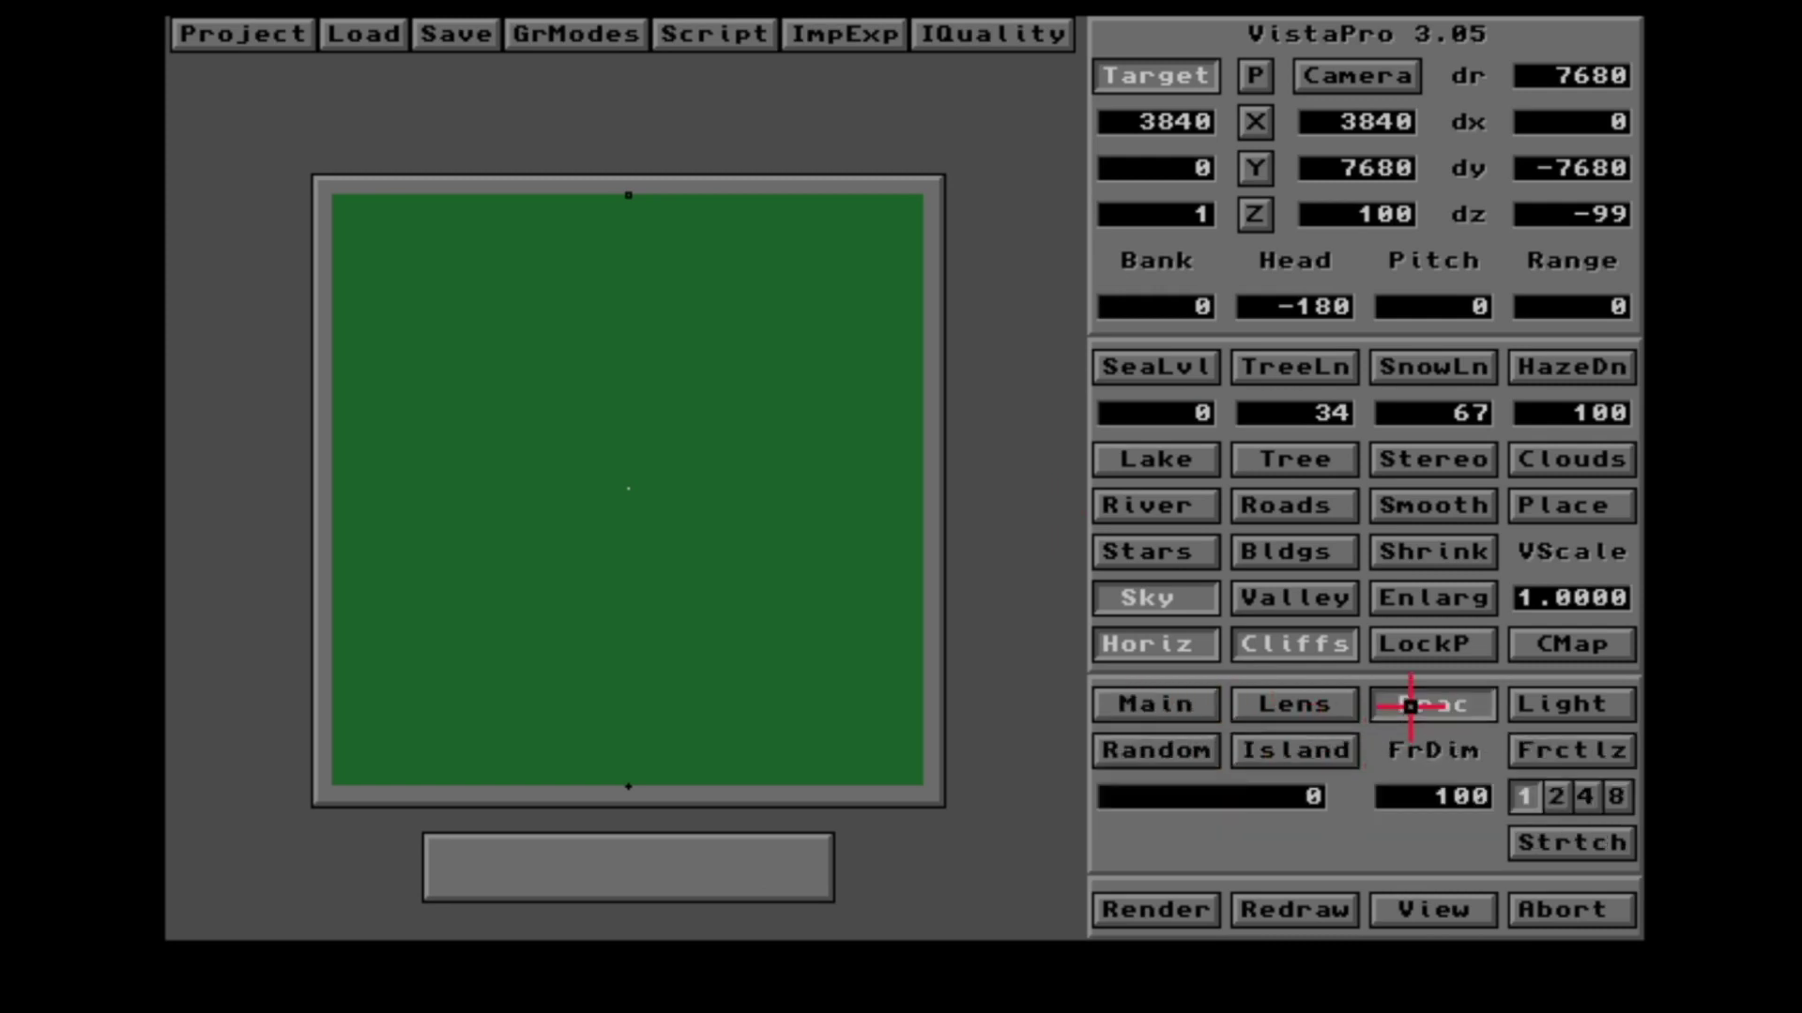
click(1194, 756)
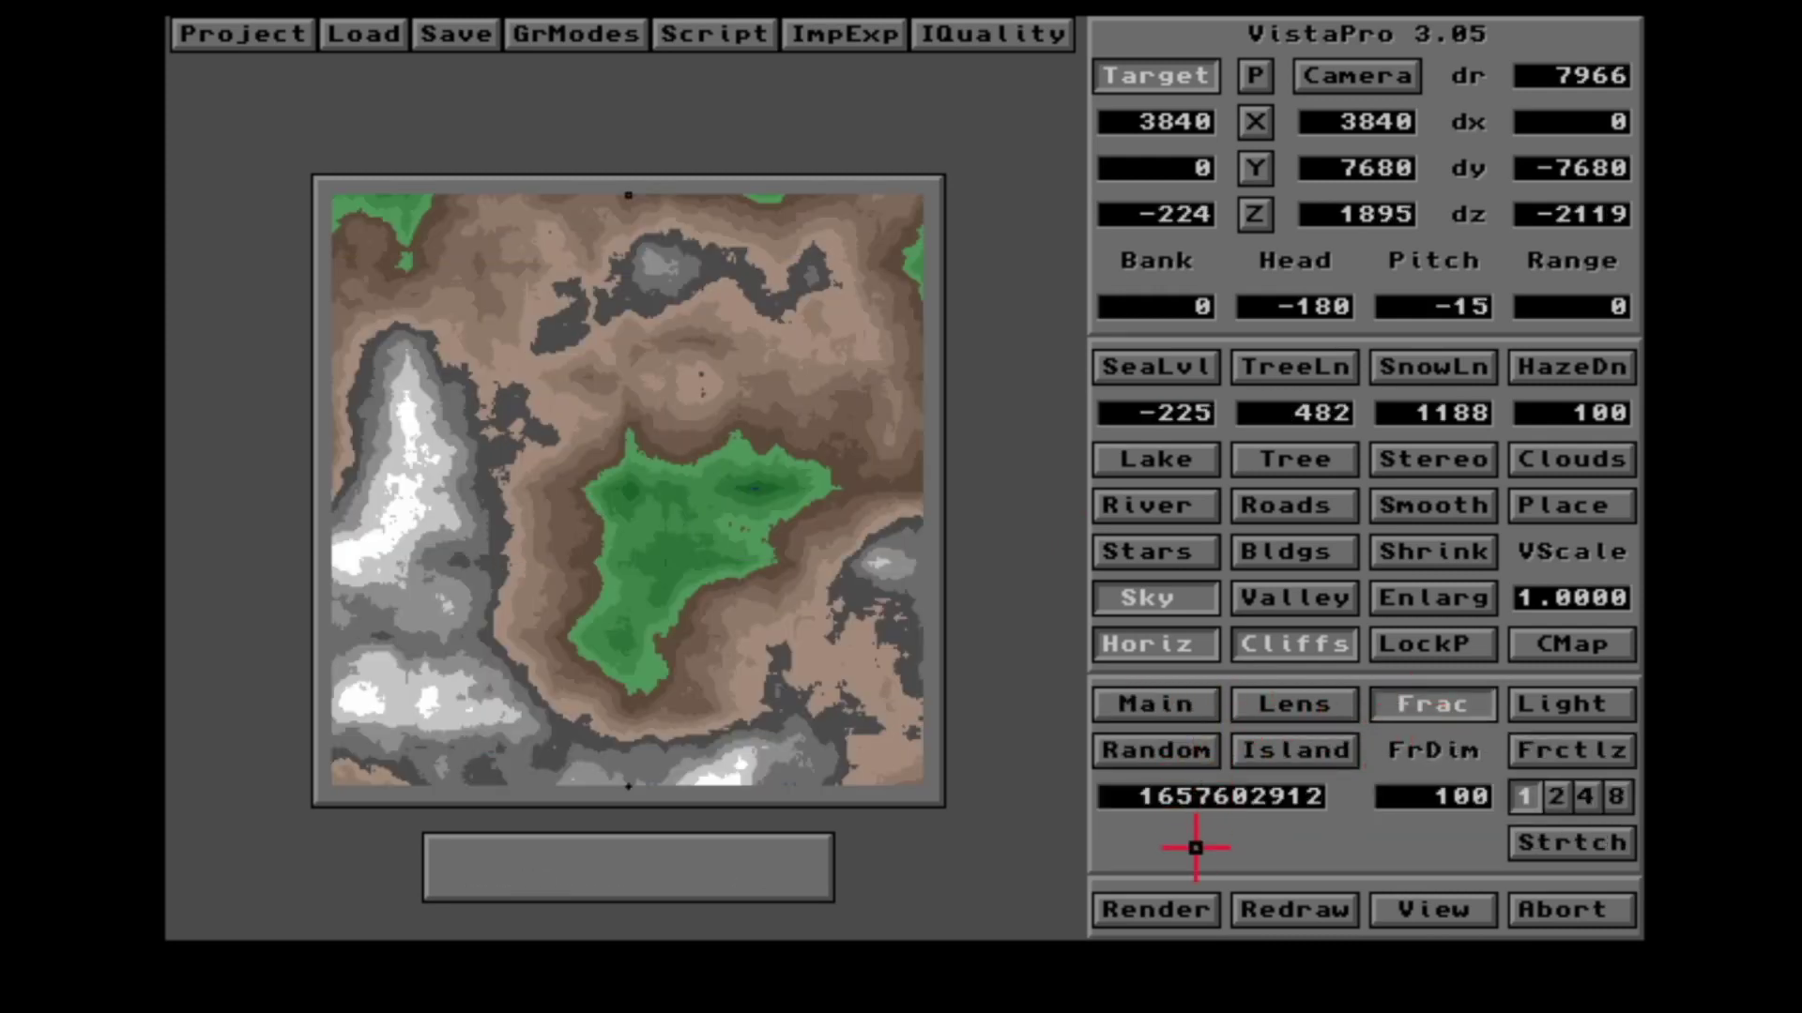
click(1188, 910)
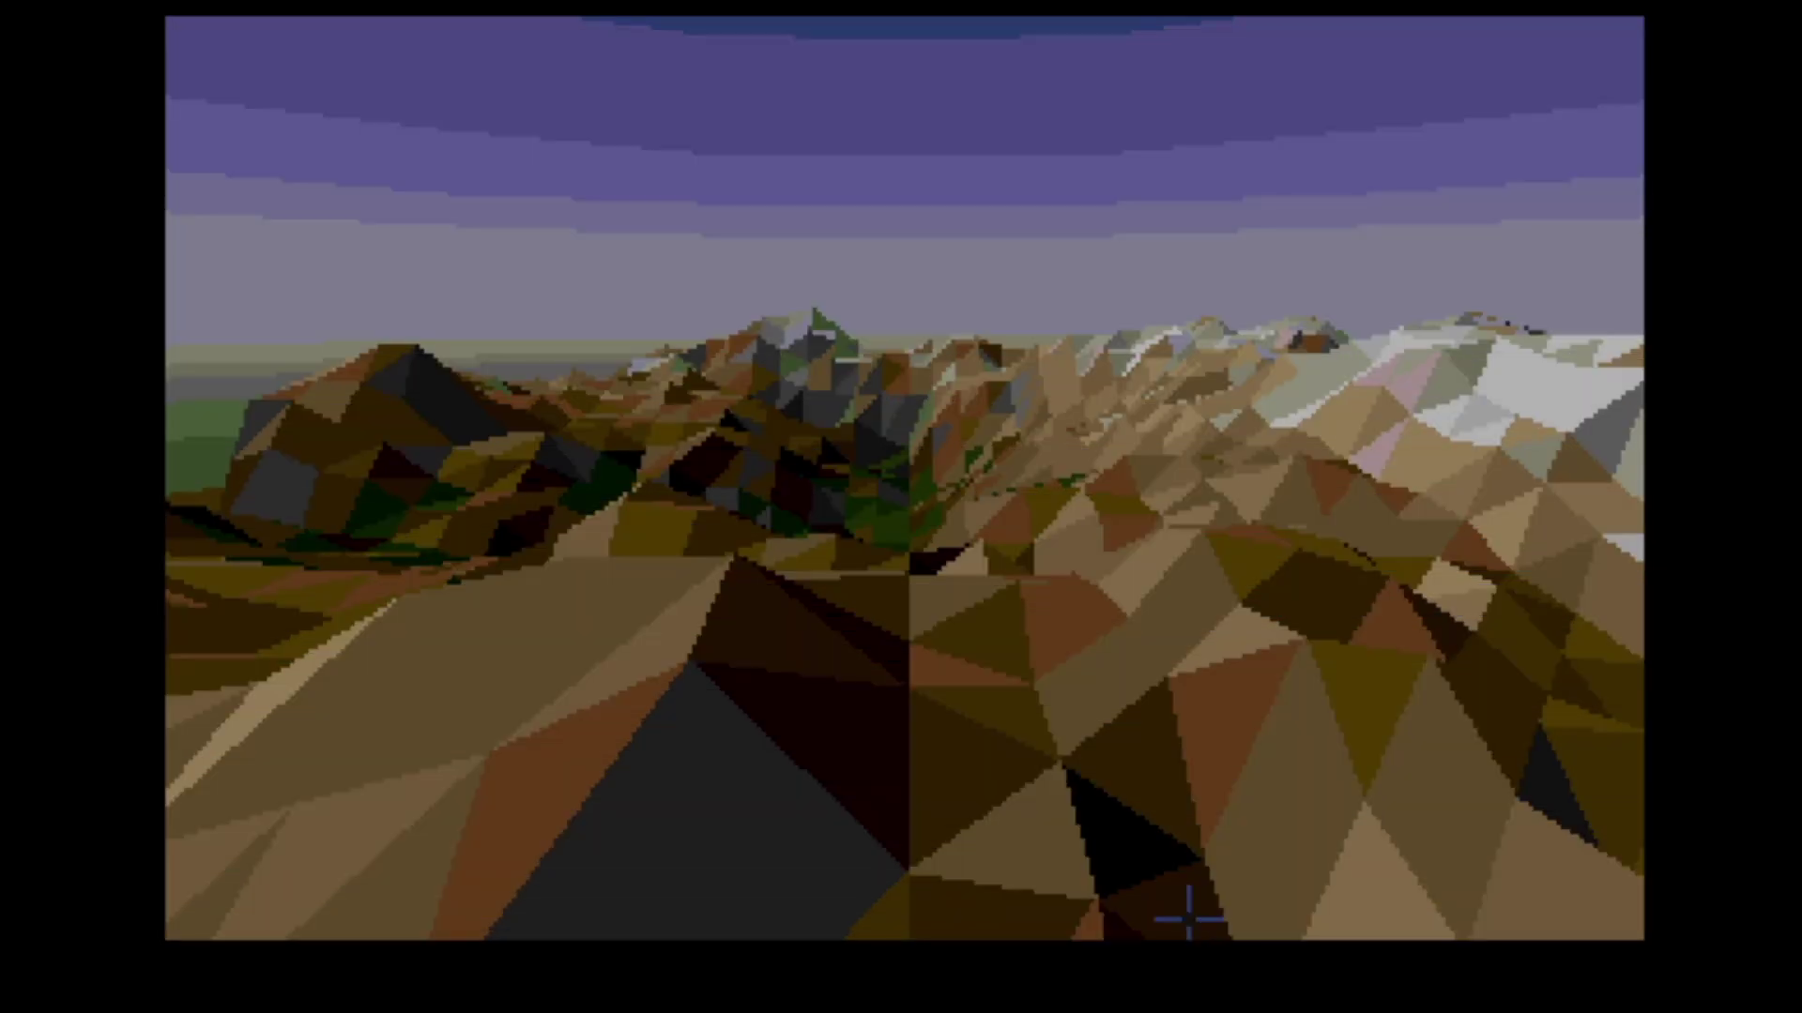
click(1188, 914)
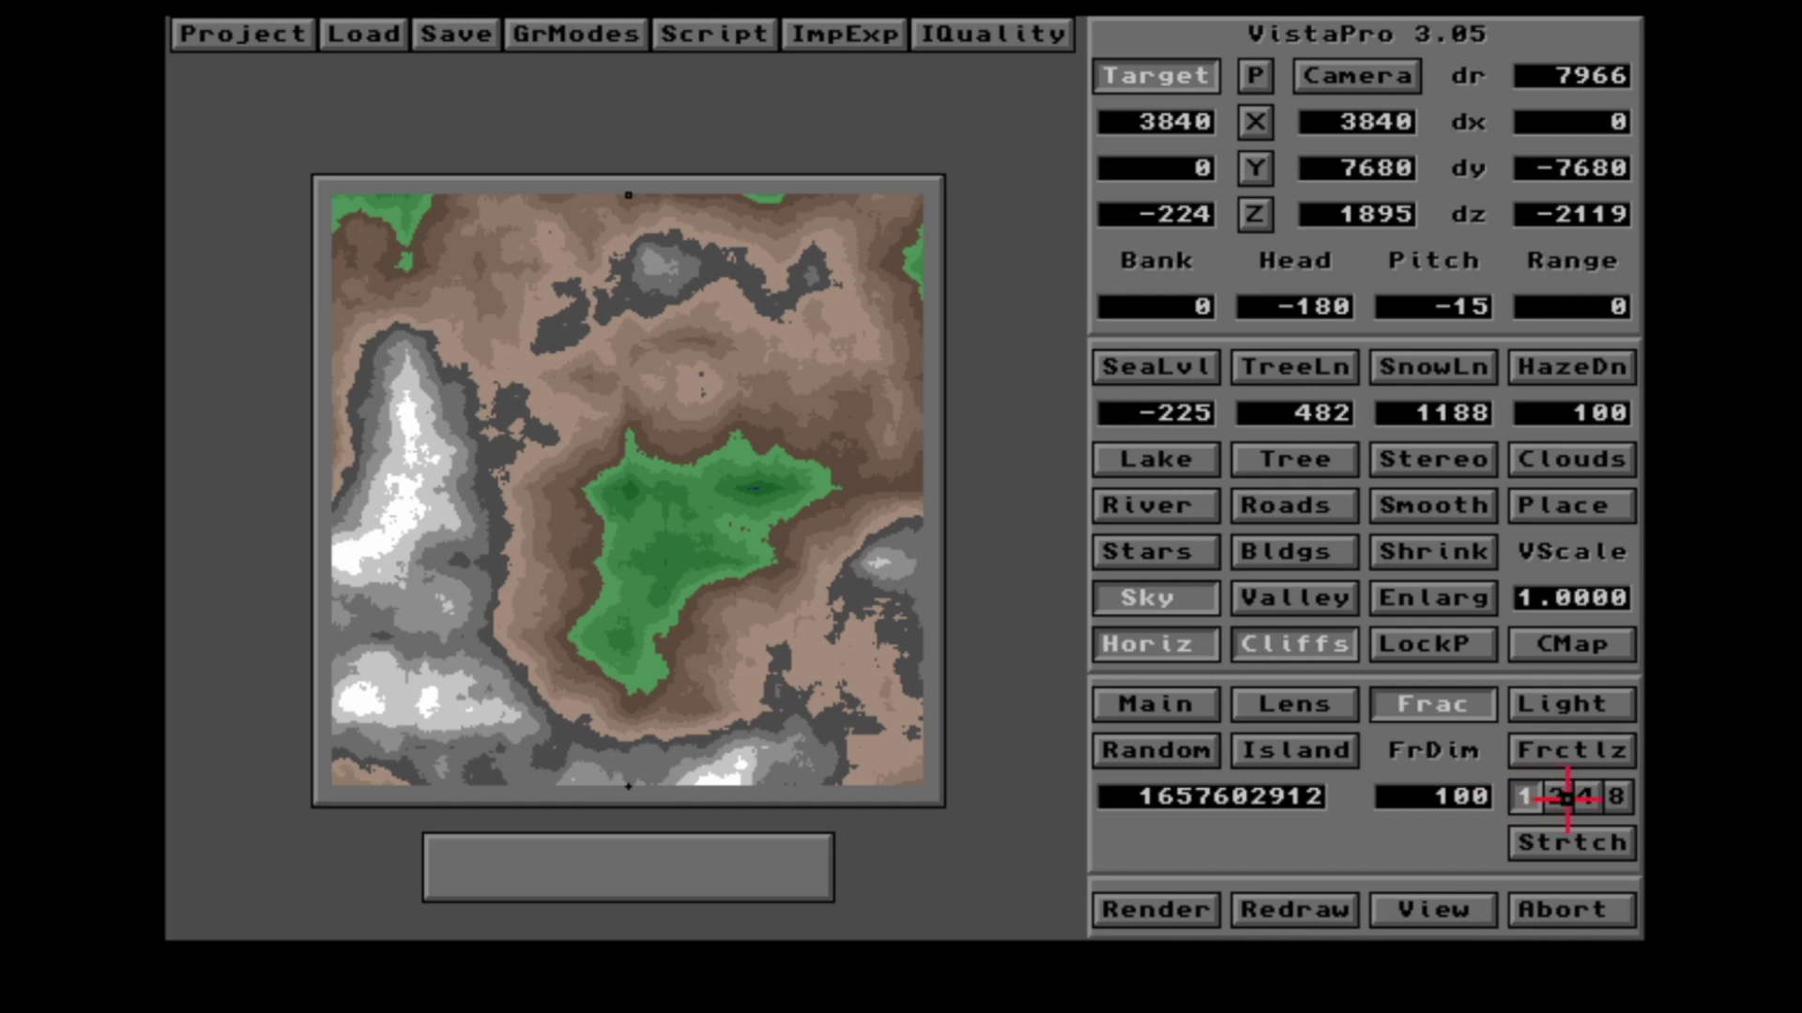
- Set medium texture to Altitude and pixel dither to Random, enable GShade and Blend, then render
click(1200, 699)
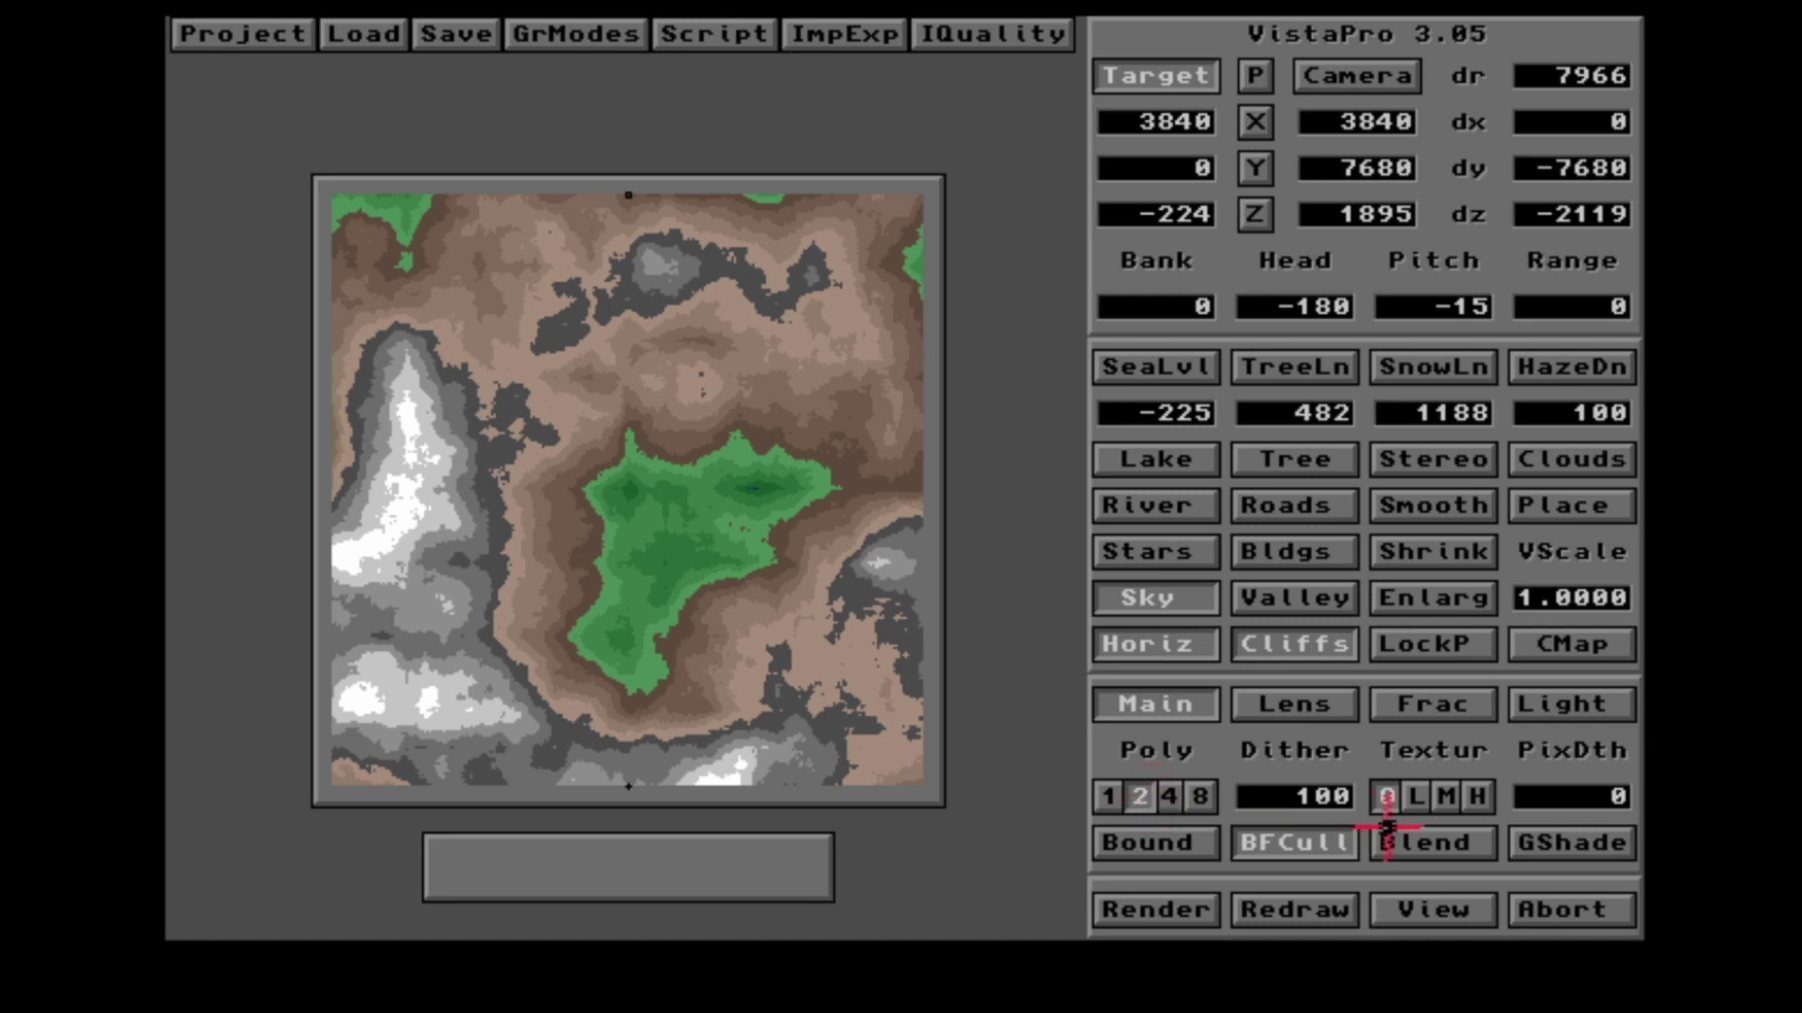
click(1441, 791)
click(1459, 815)
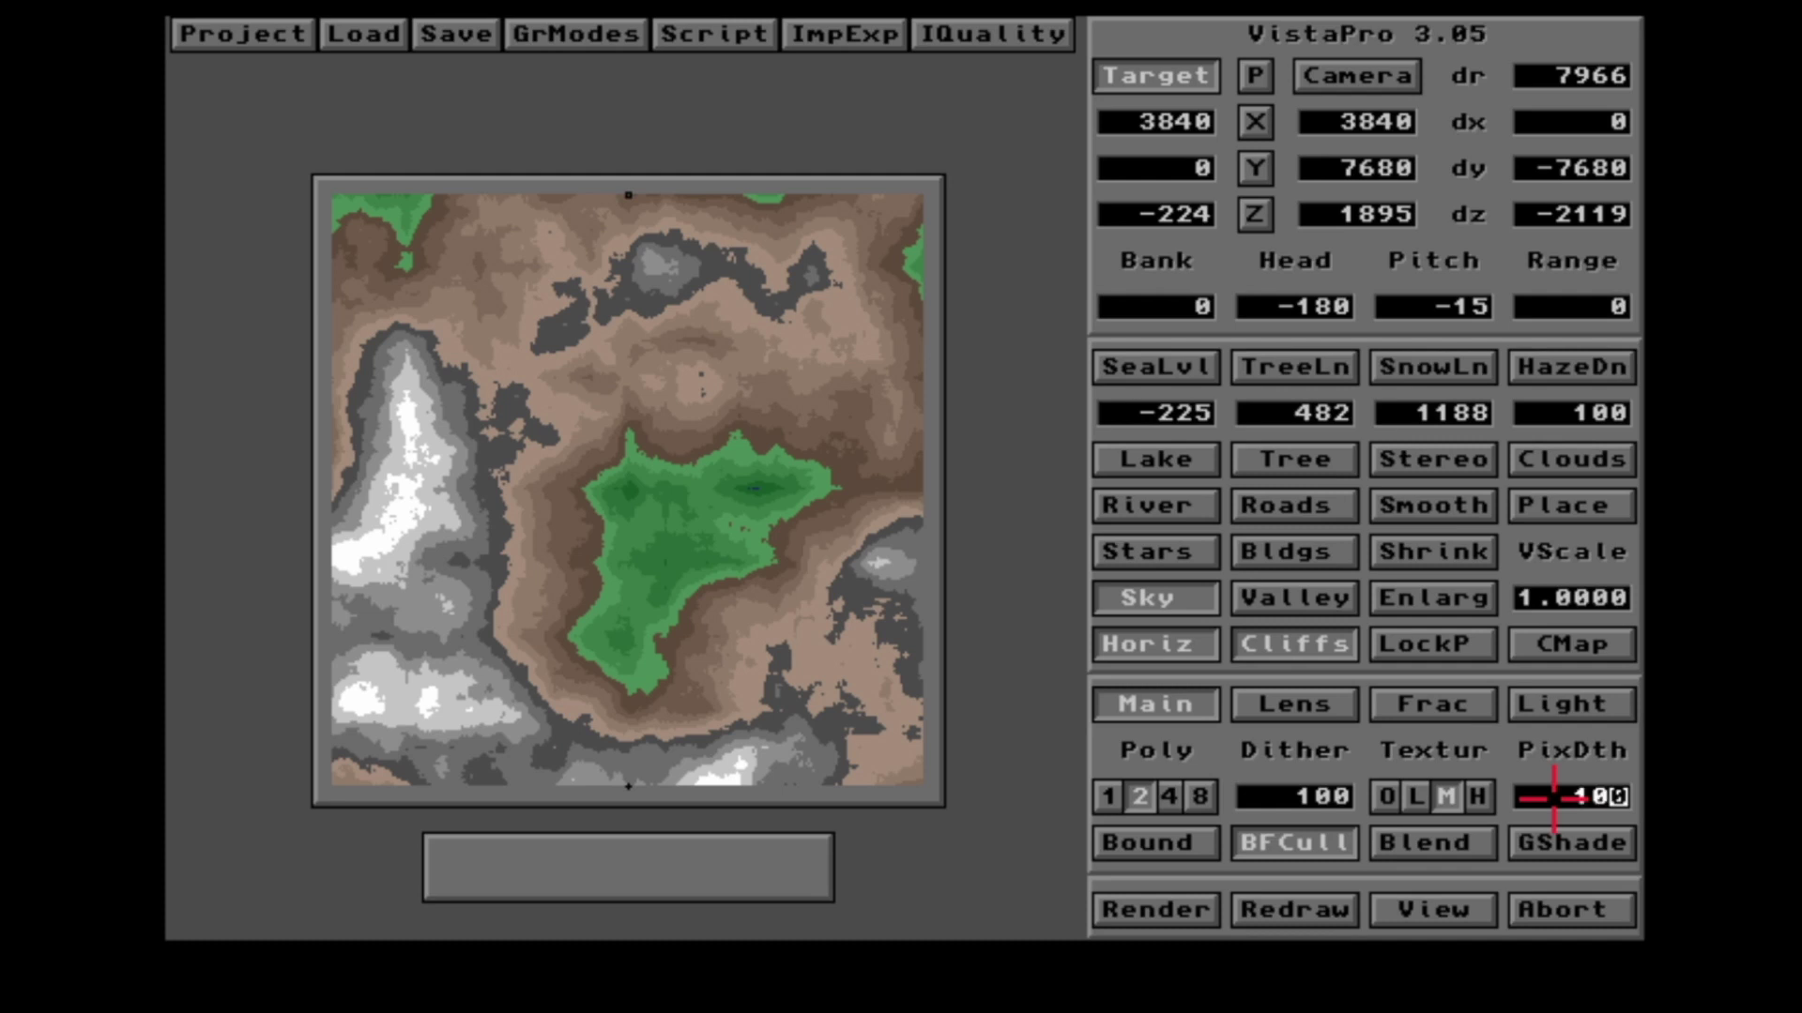
click(1553, 797)
click(1554, 816)
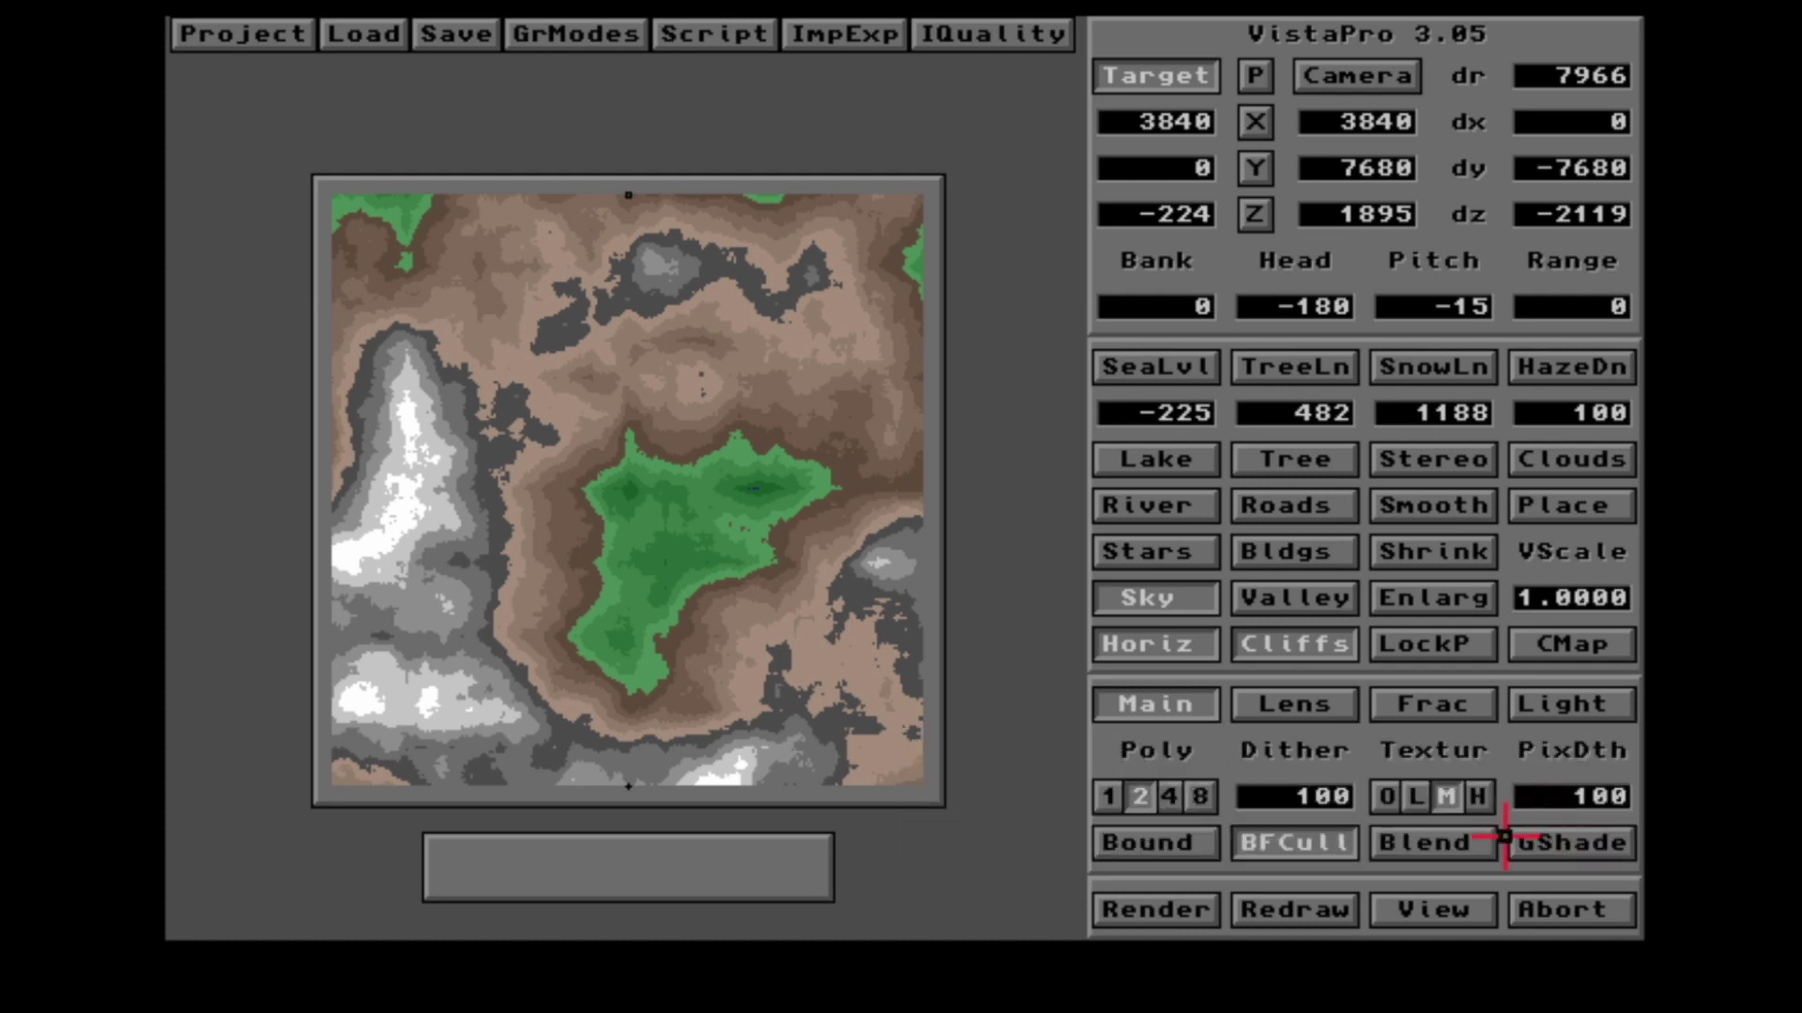
click(1521, 842)
click(1481, 848)
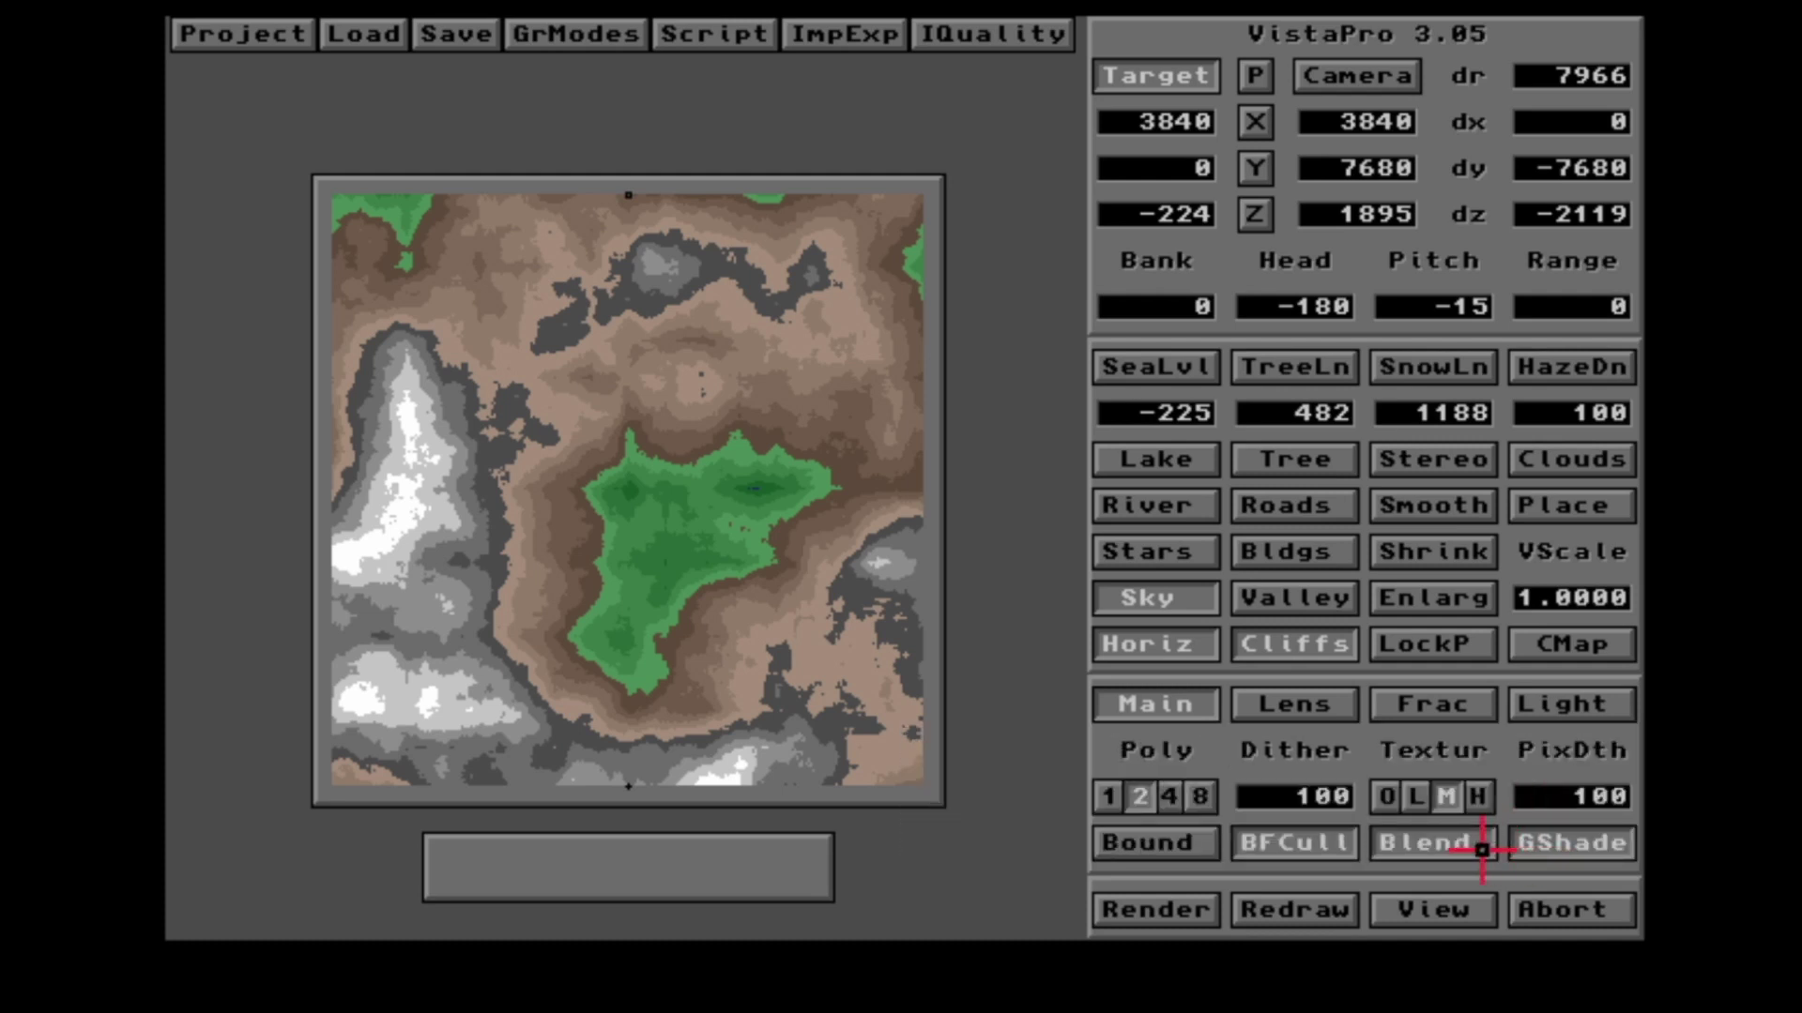
click(1177, 910)
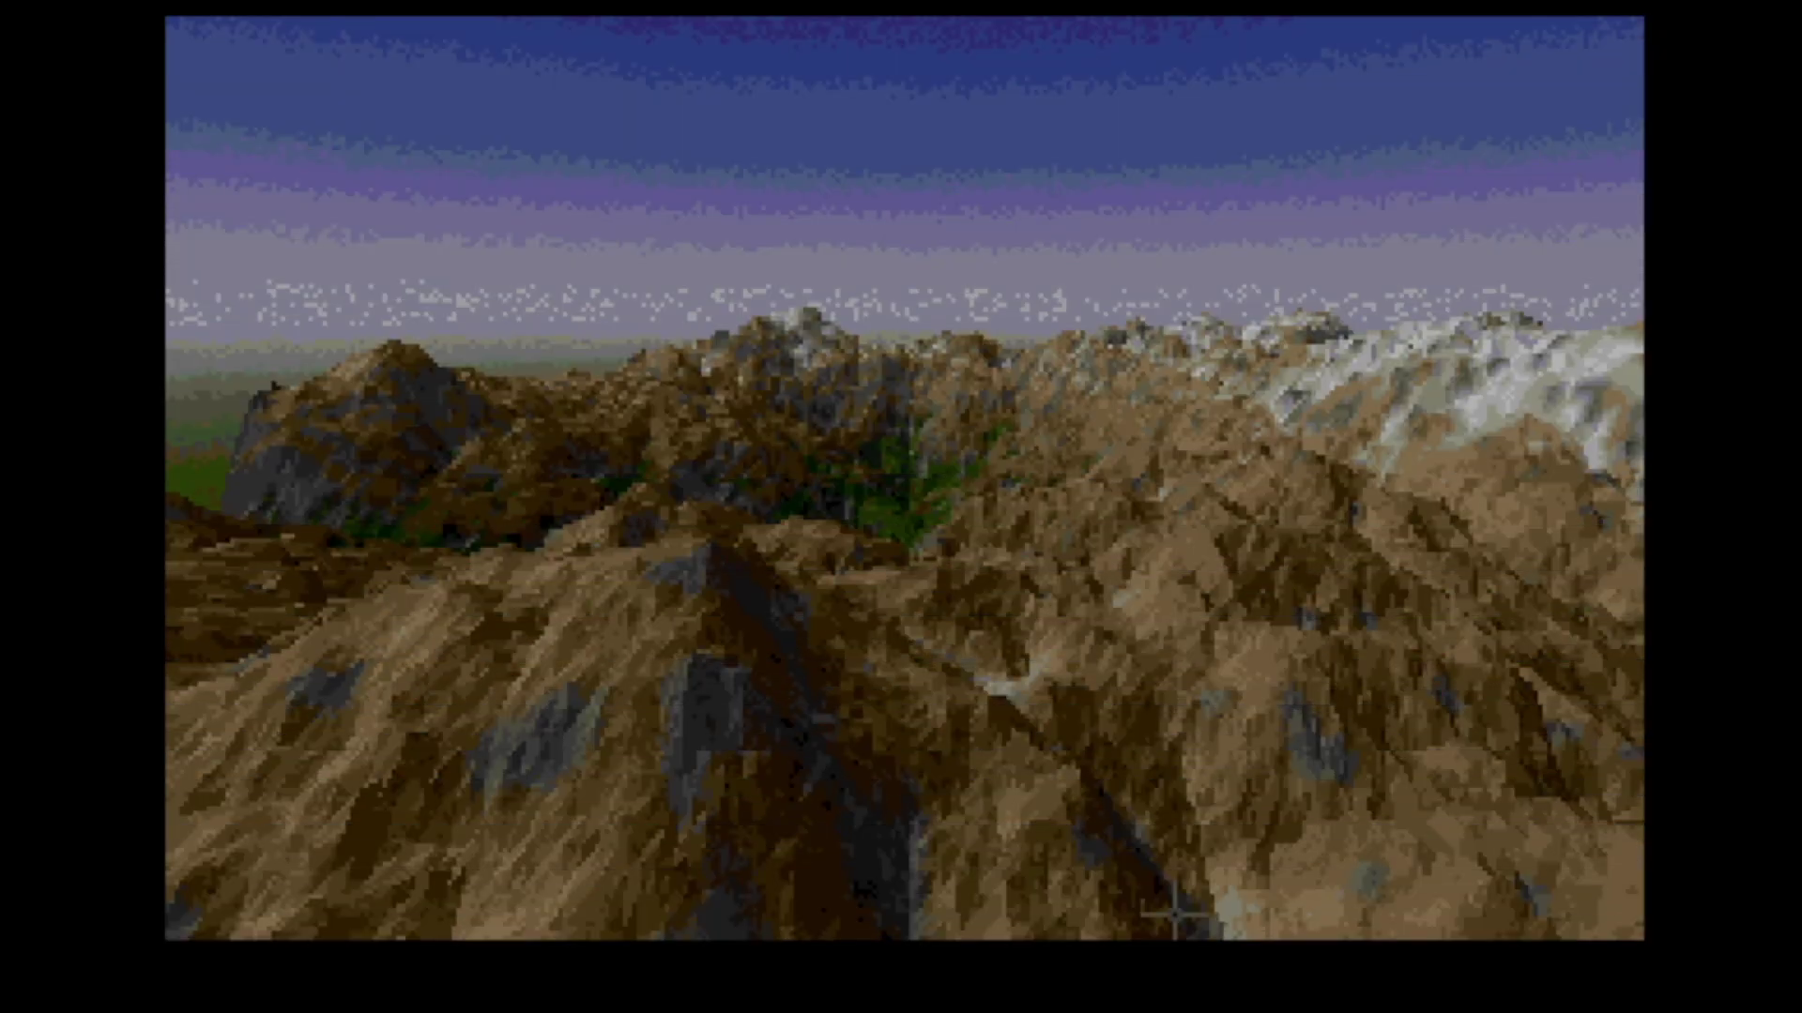
- Switch the display mode to HAM-8 with 384×242 overscan, then render the landscape again
click(1174, 911)
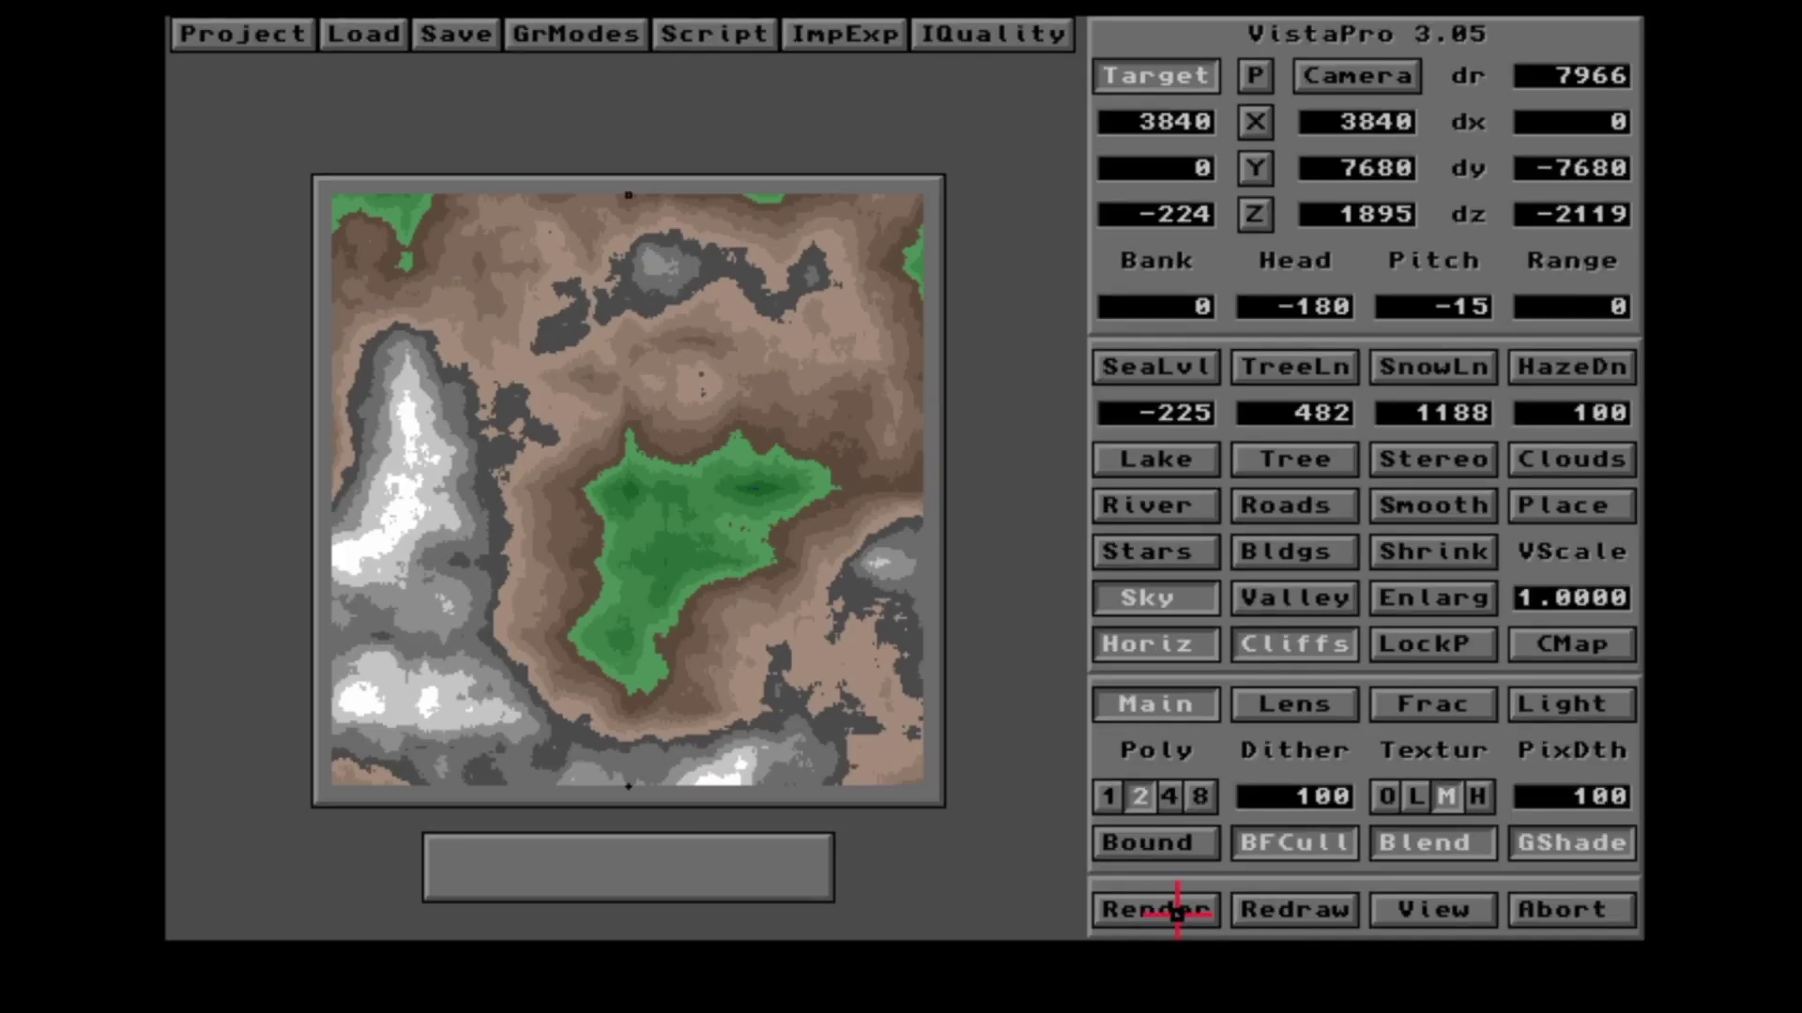
click(554, 33)
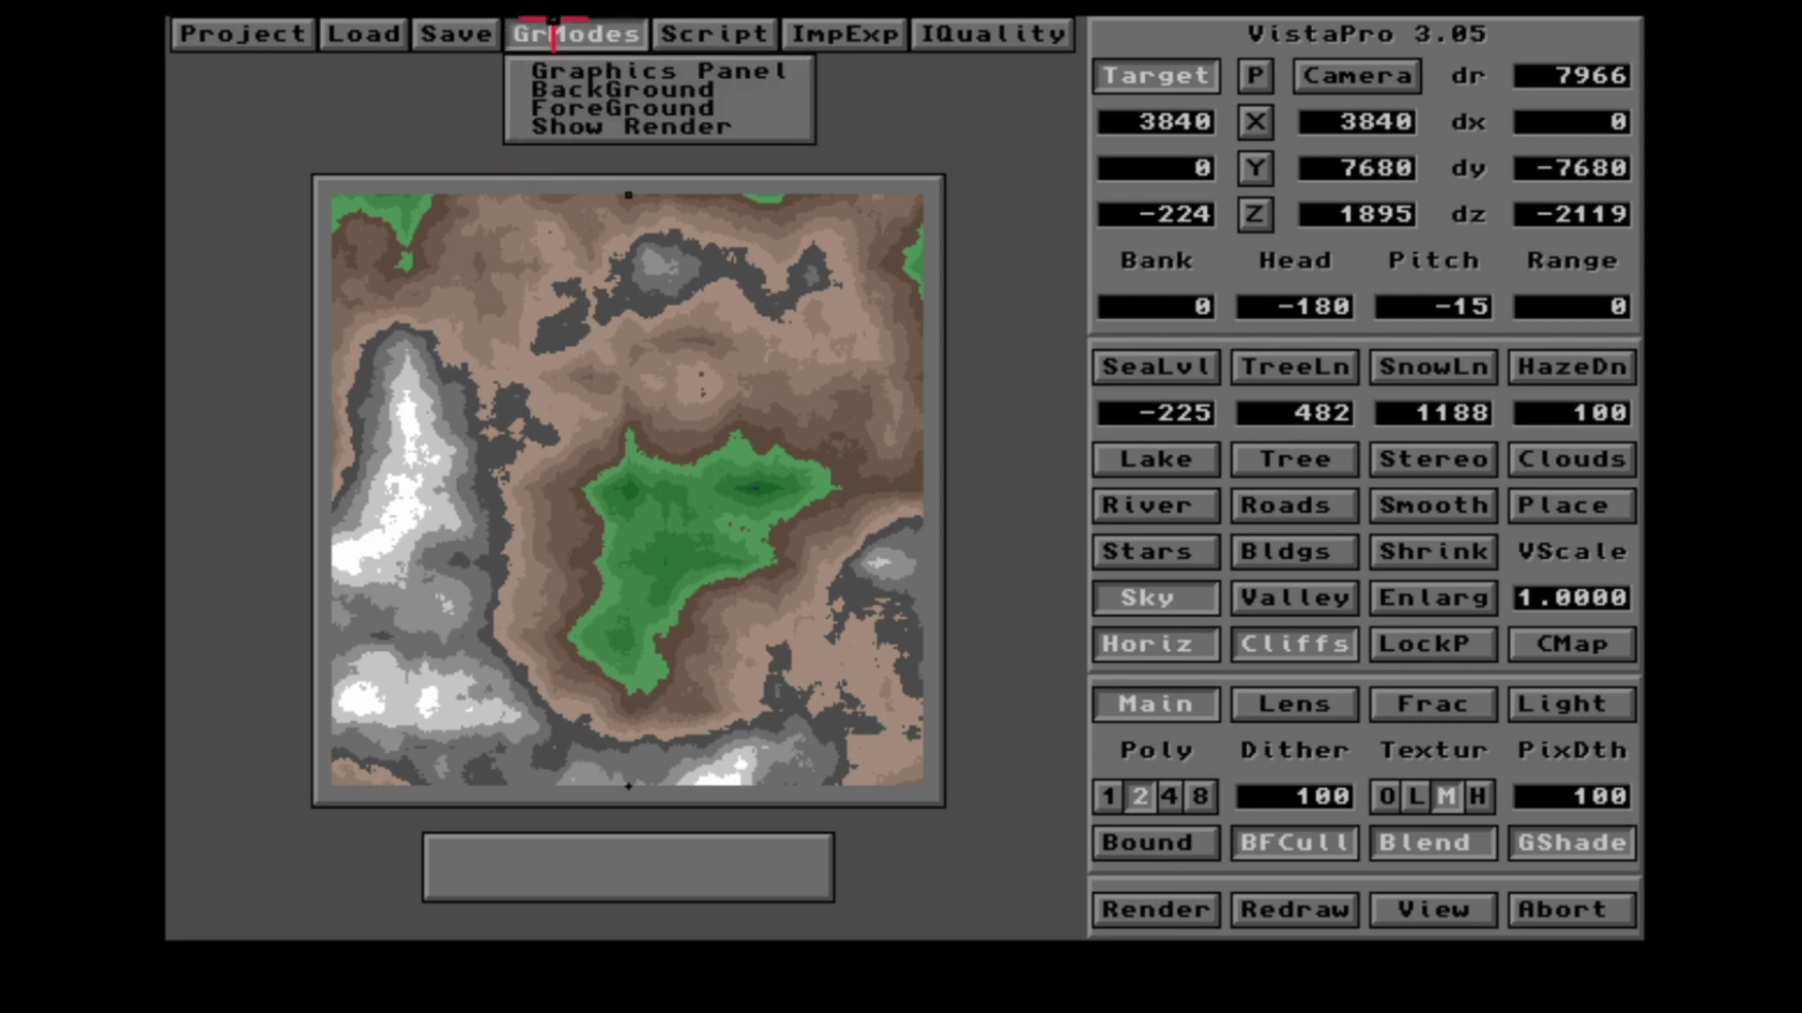
click(544, 68)
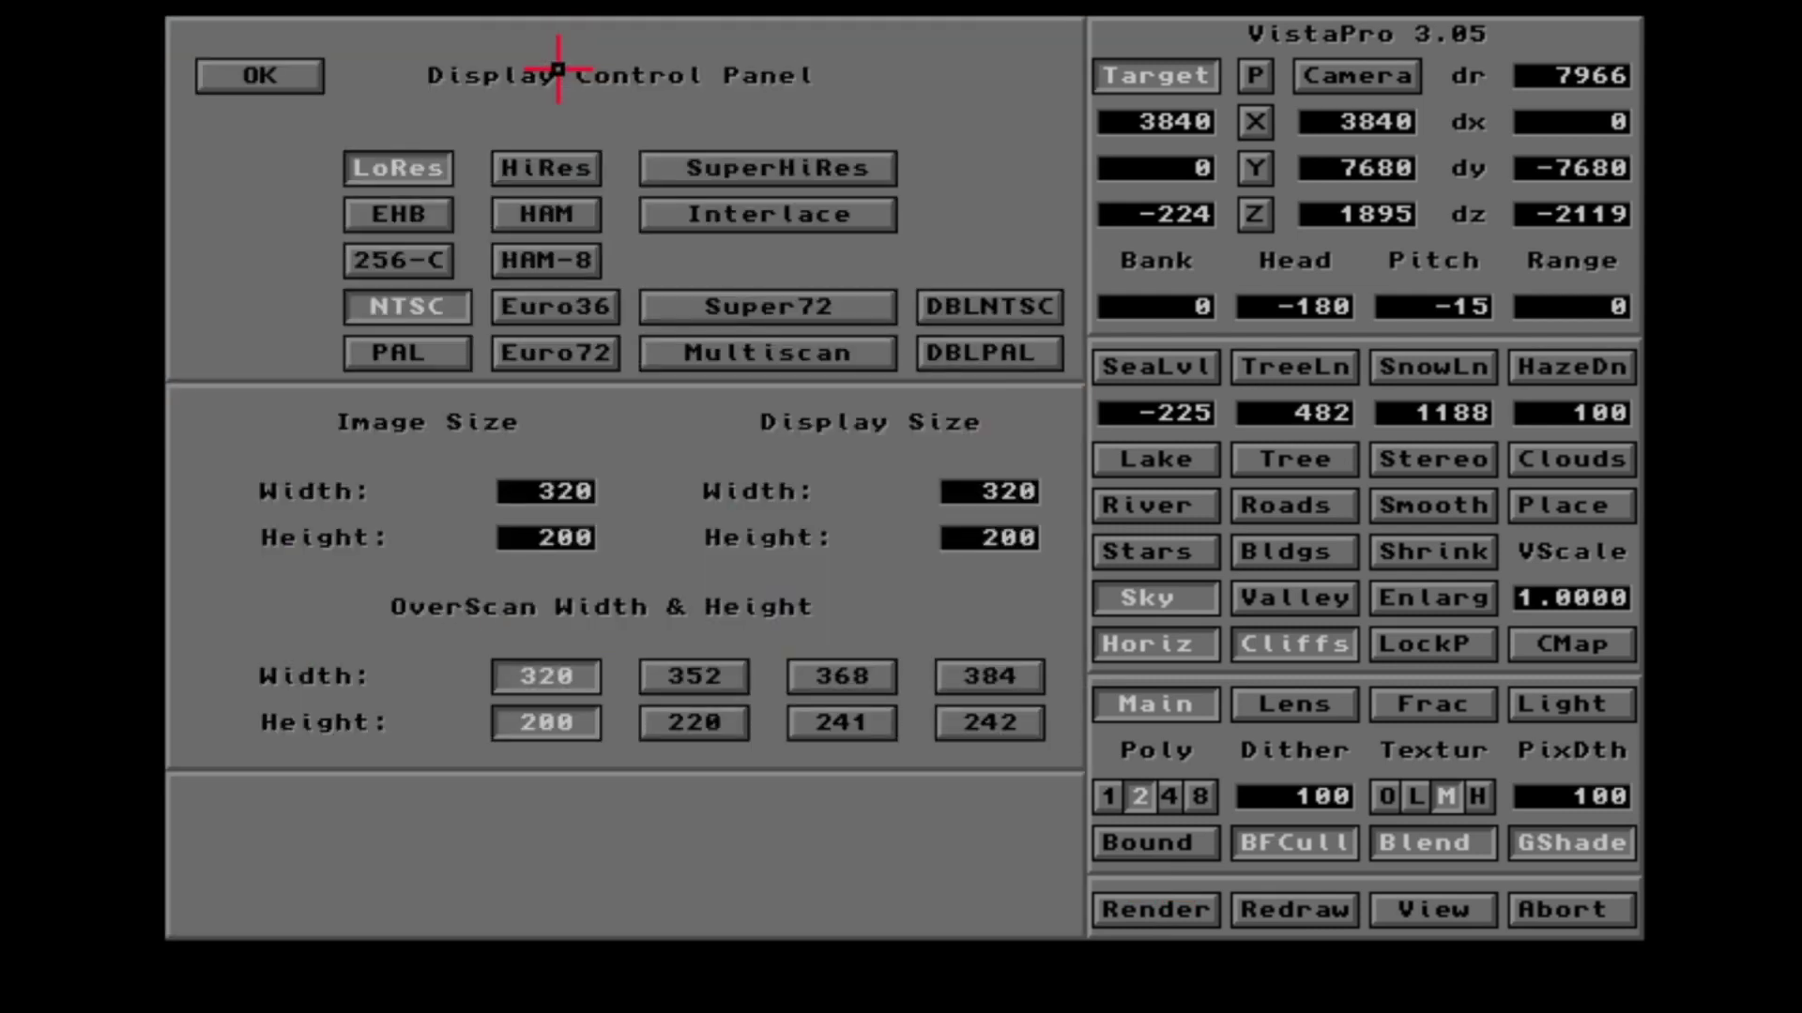
click(553, 259)
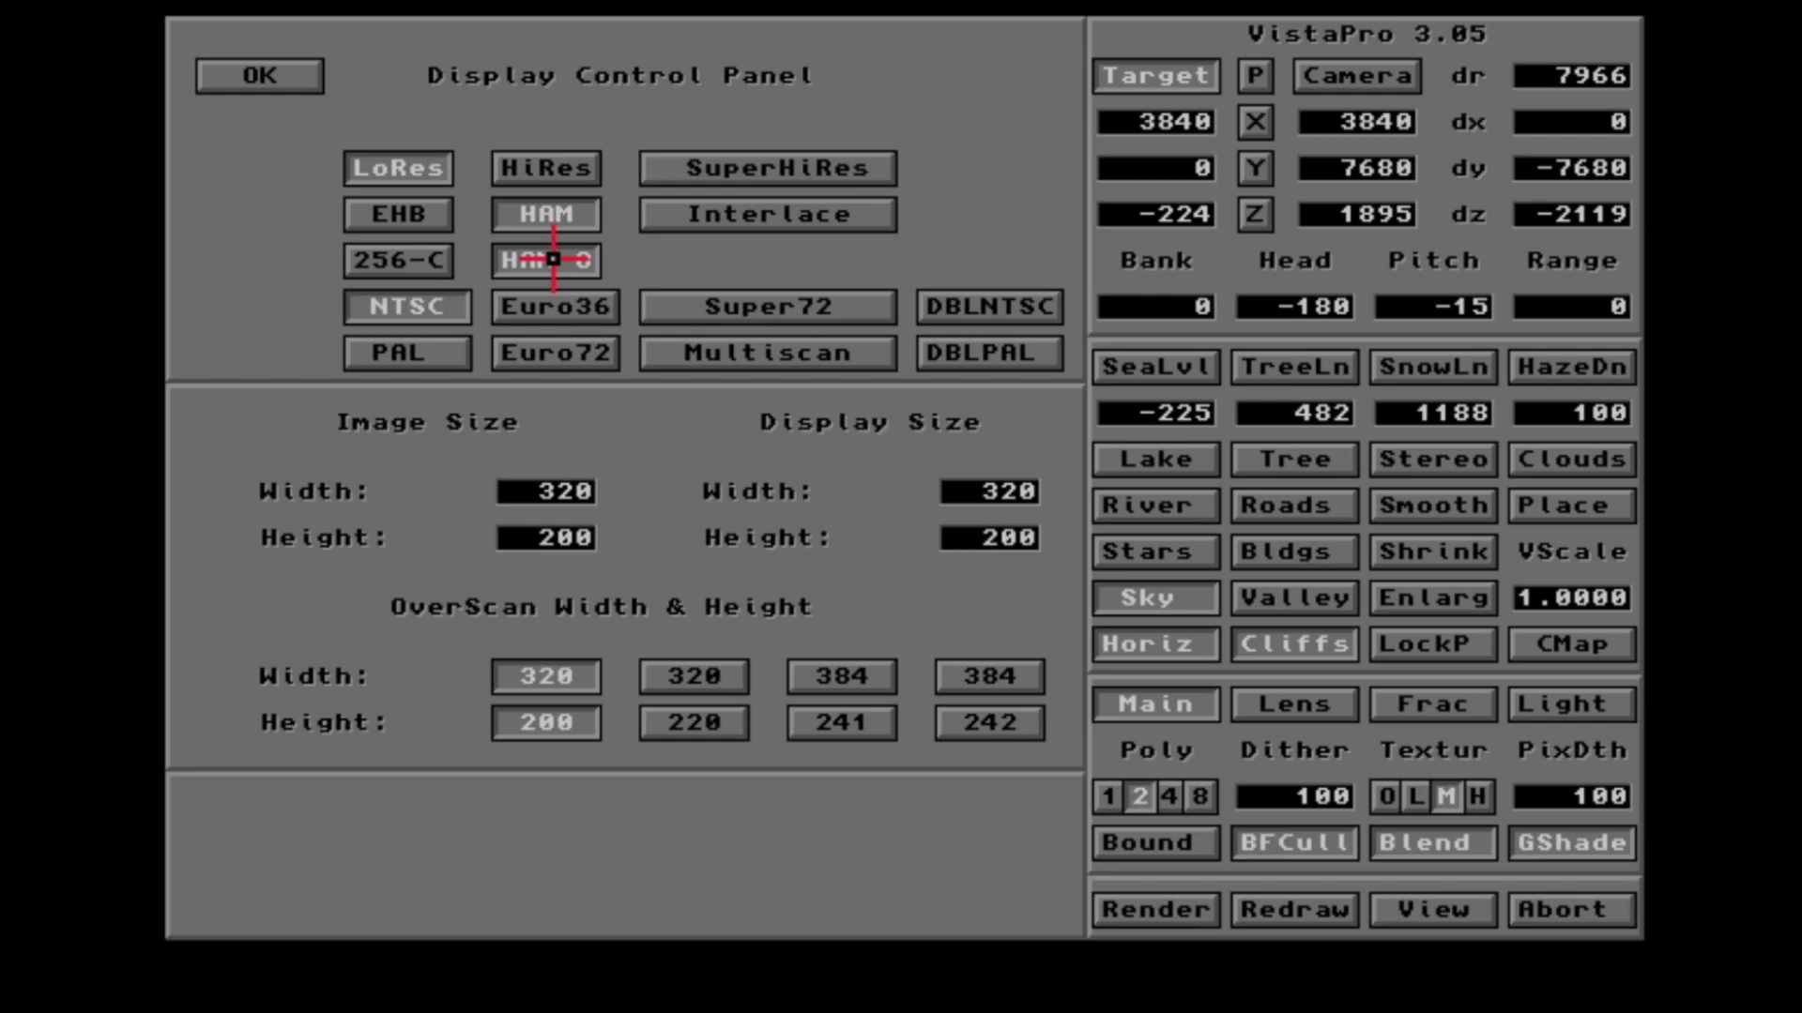
click(966, 675)
click(960, 726)
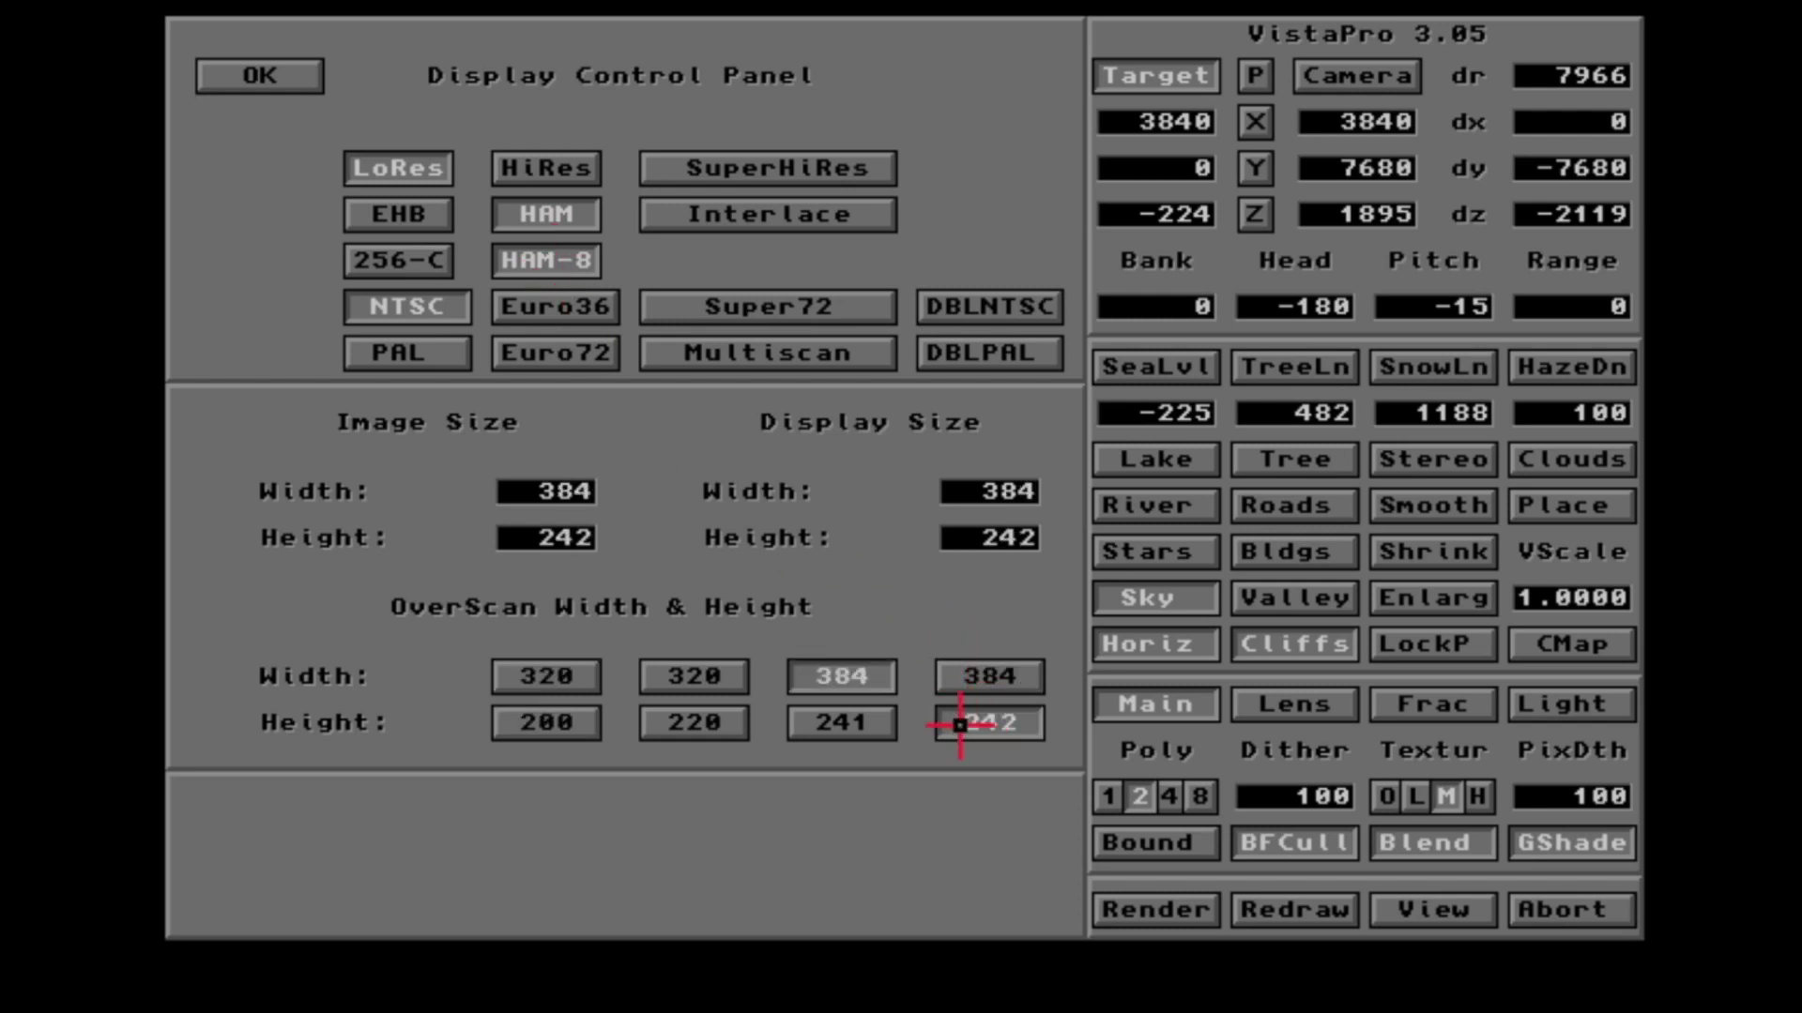
click(292, 87)
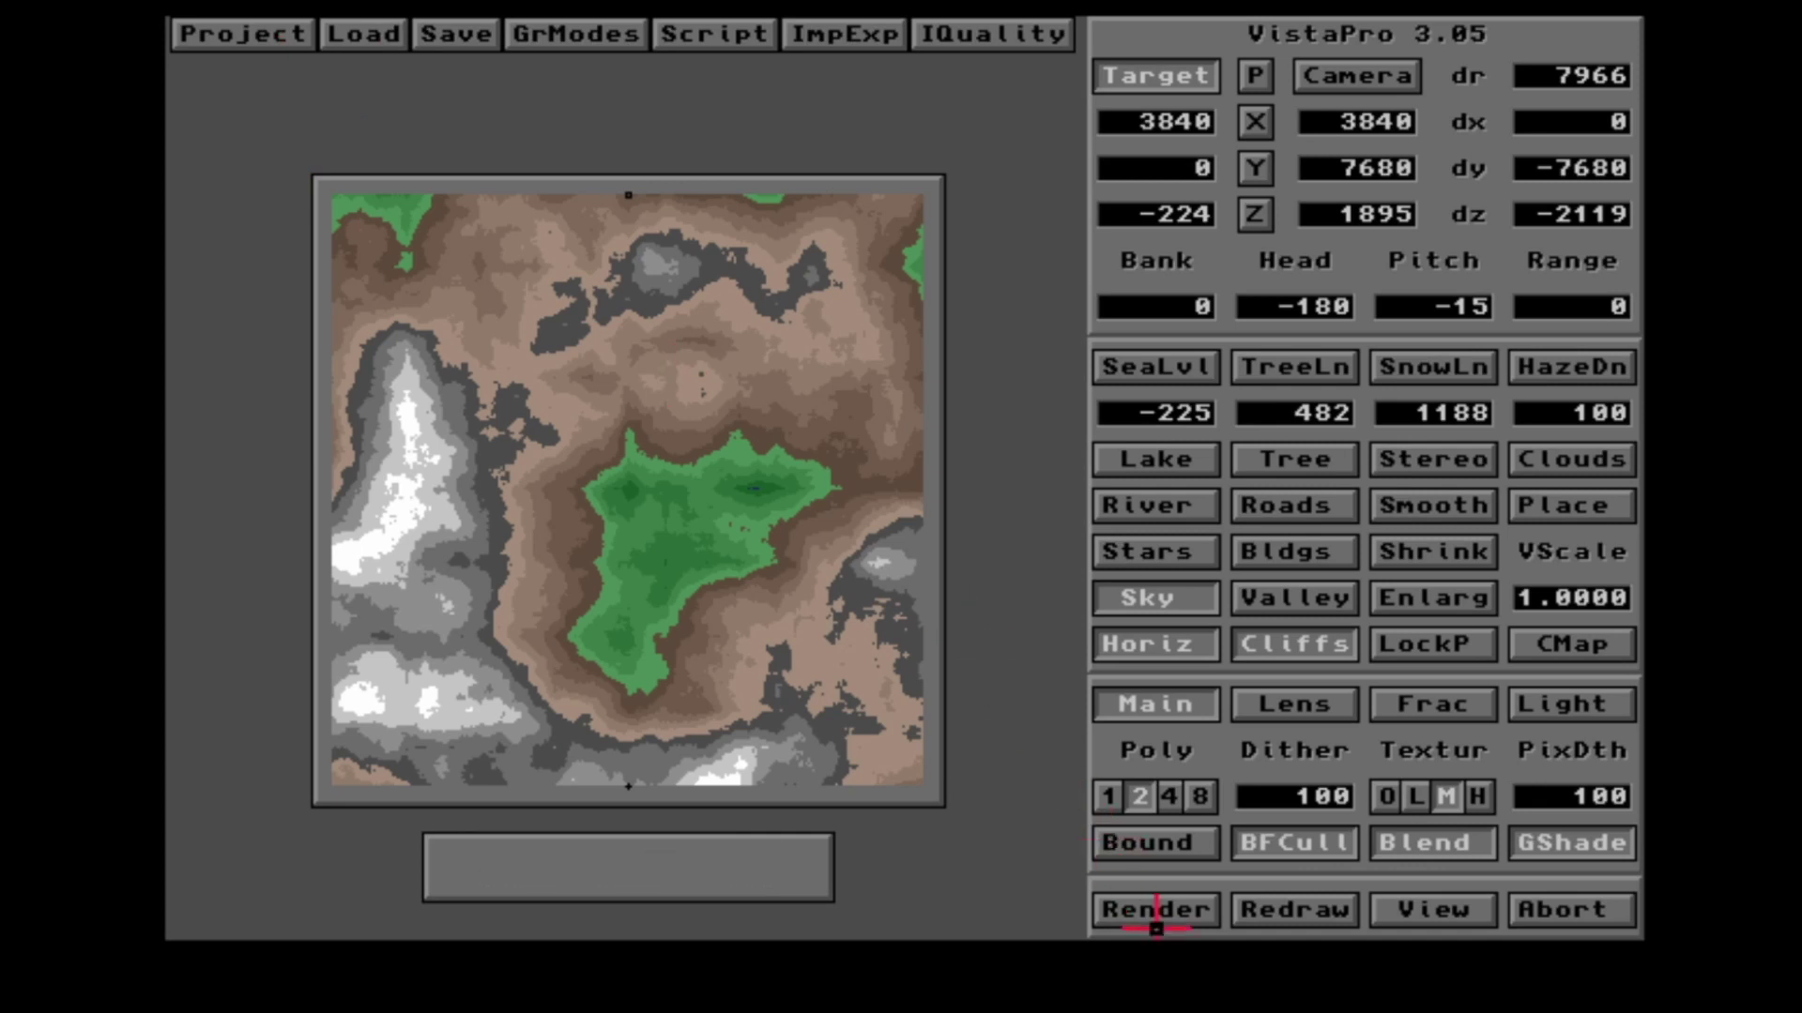
click(1164, 910)
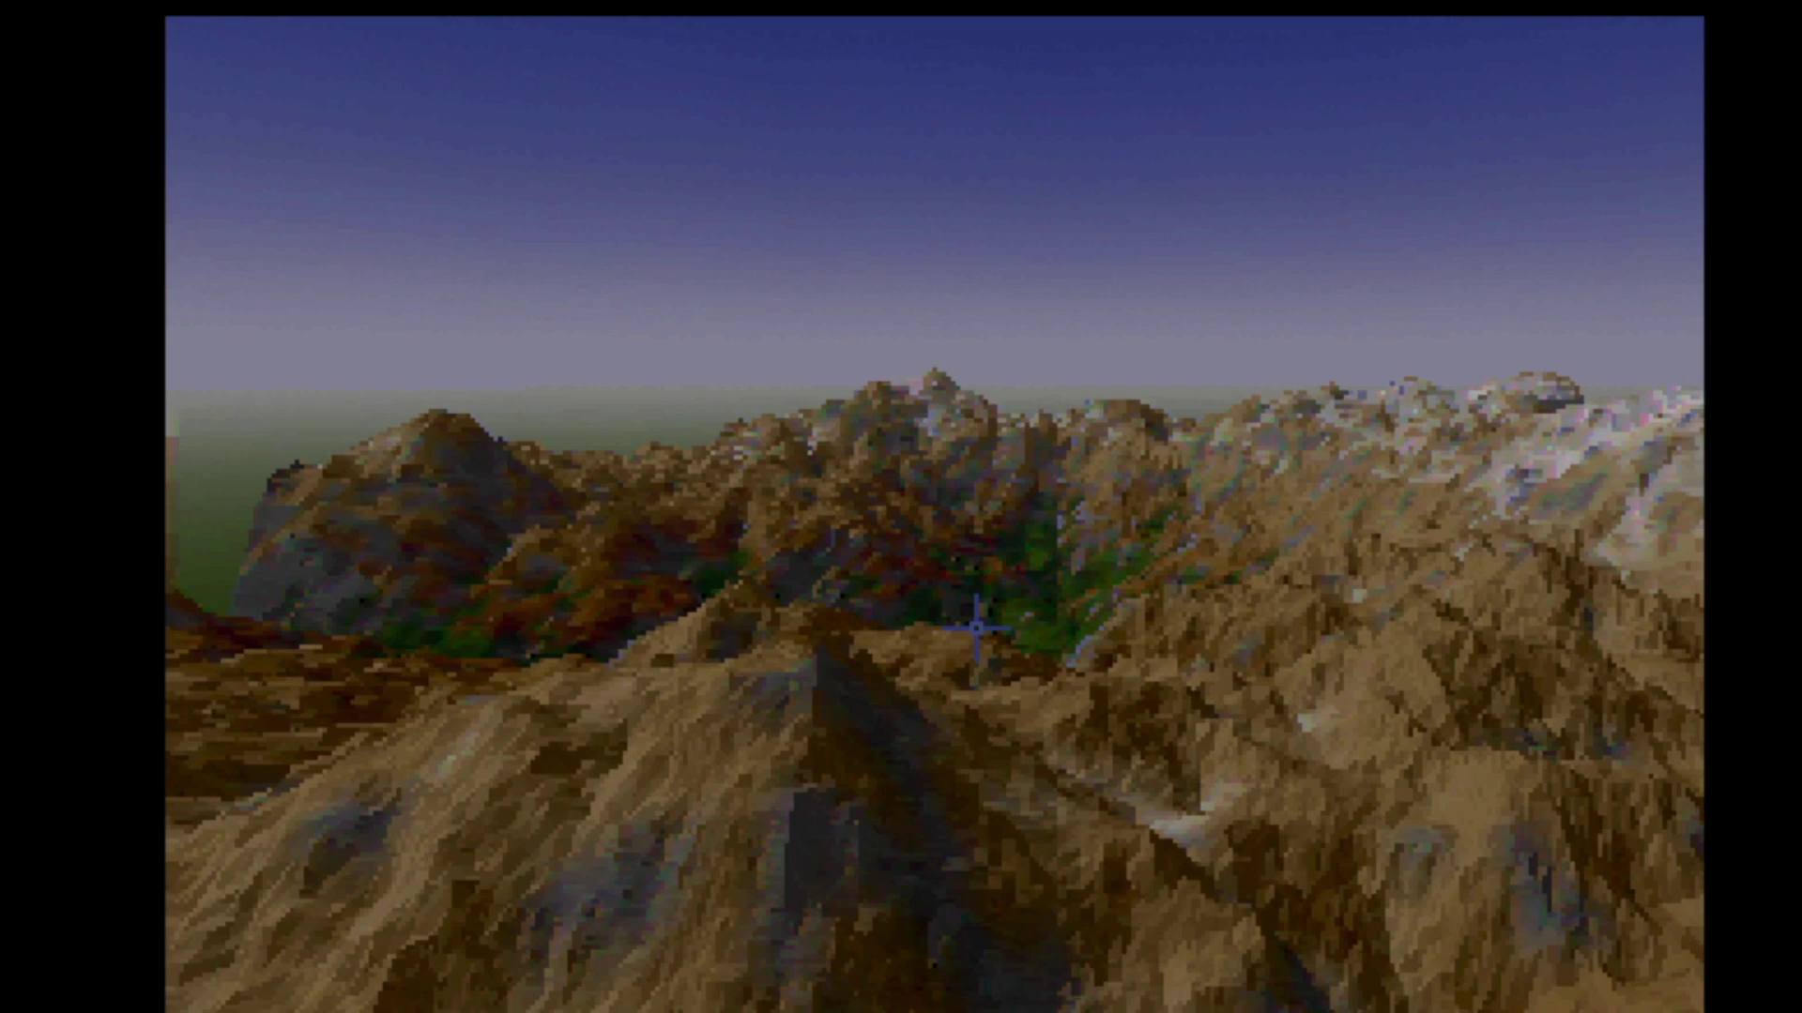
- Leave the render, slide the VistaPro screen down to Workbench and back, and move the VP3 window lower
click(977, 630)
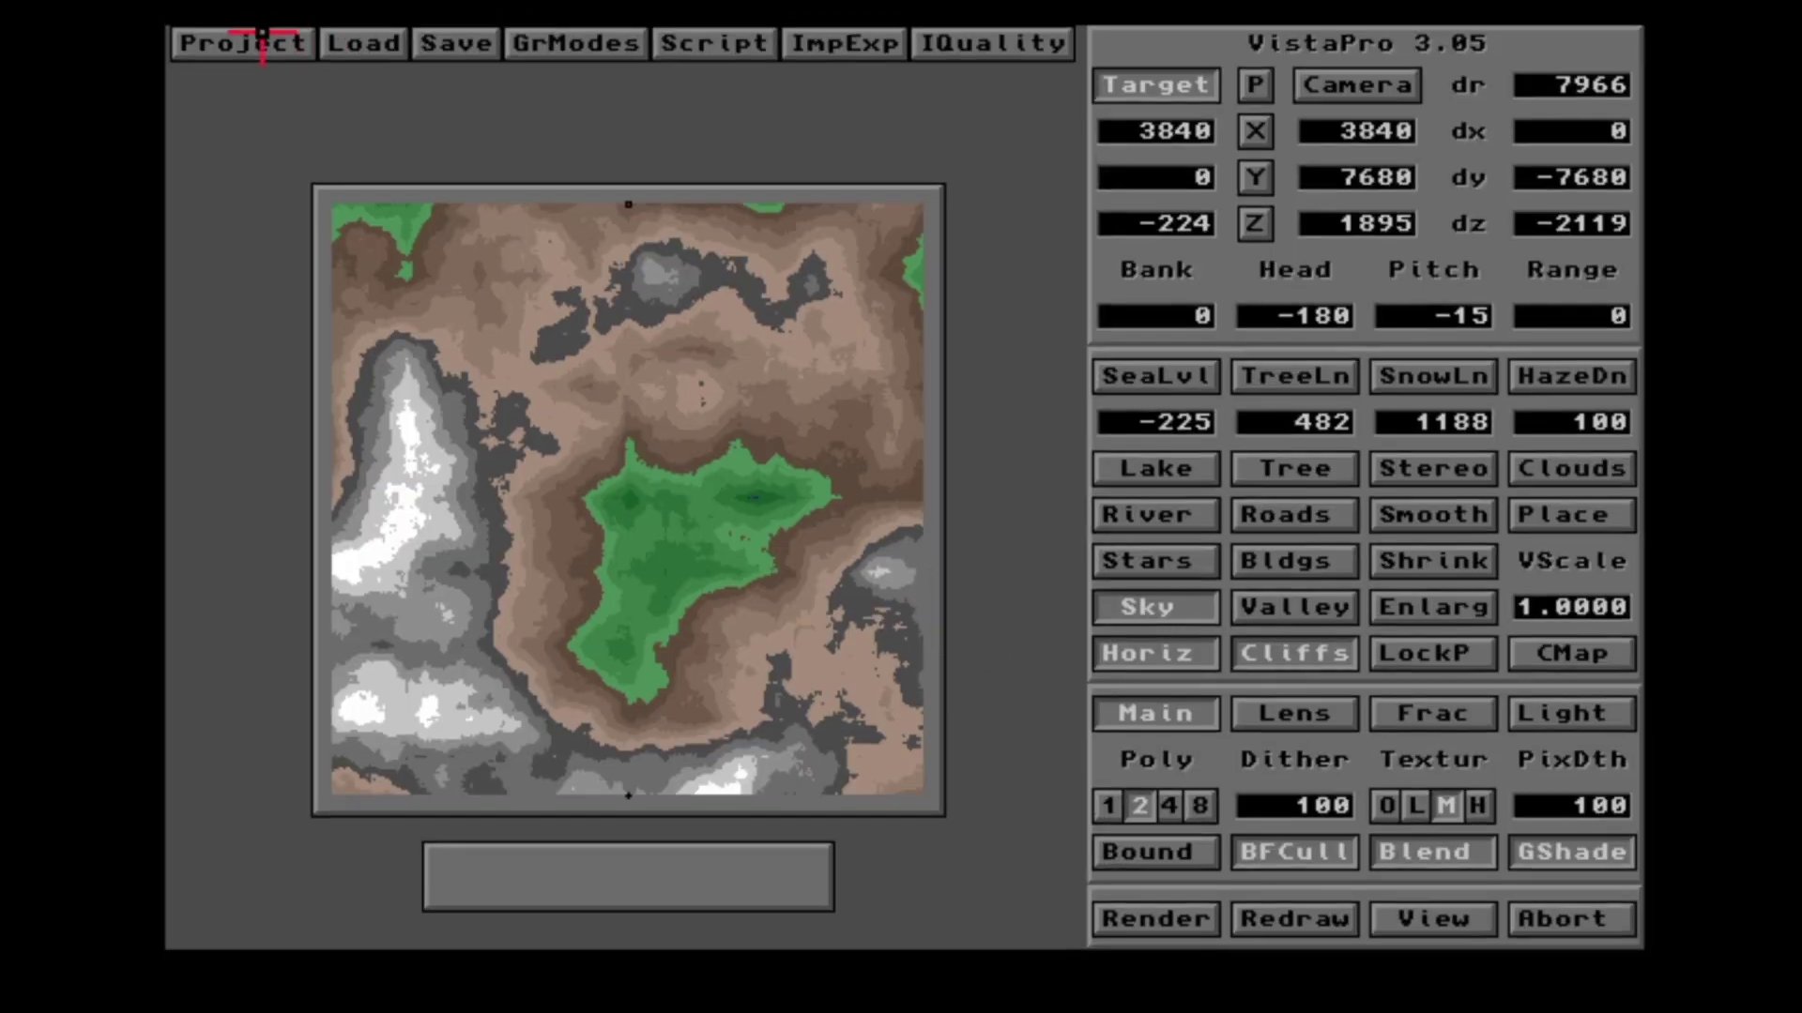
click(263, 32)
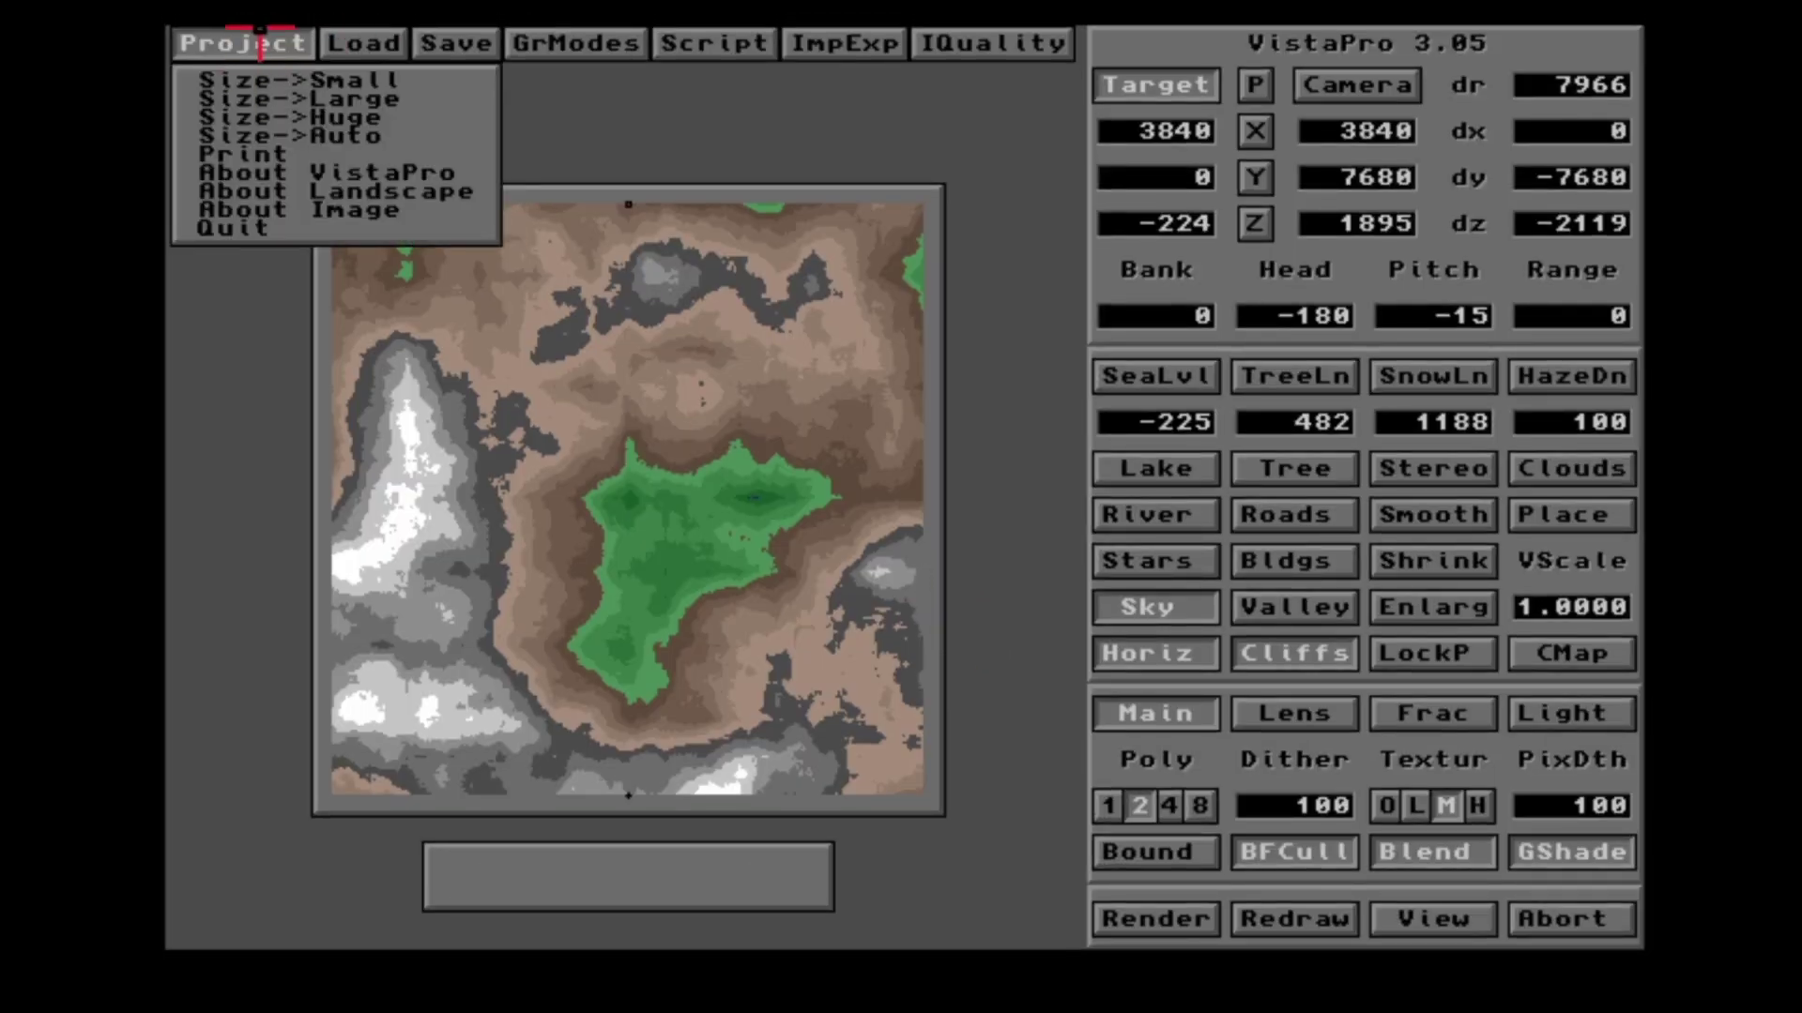
click(263, 33)
drag(262, 33, 263, 593)
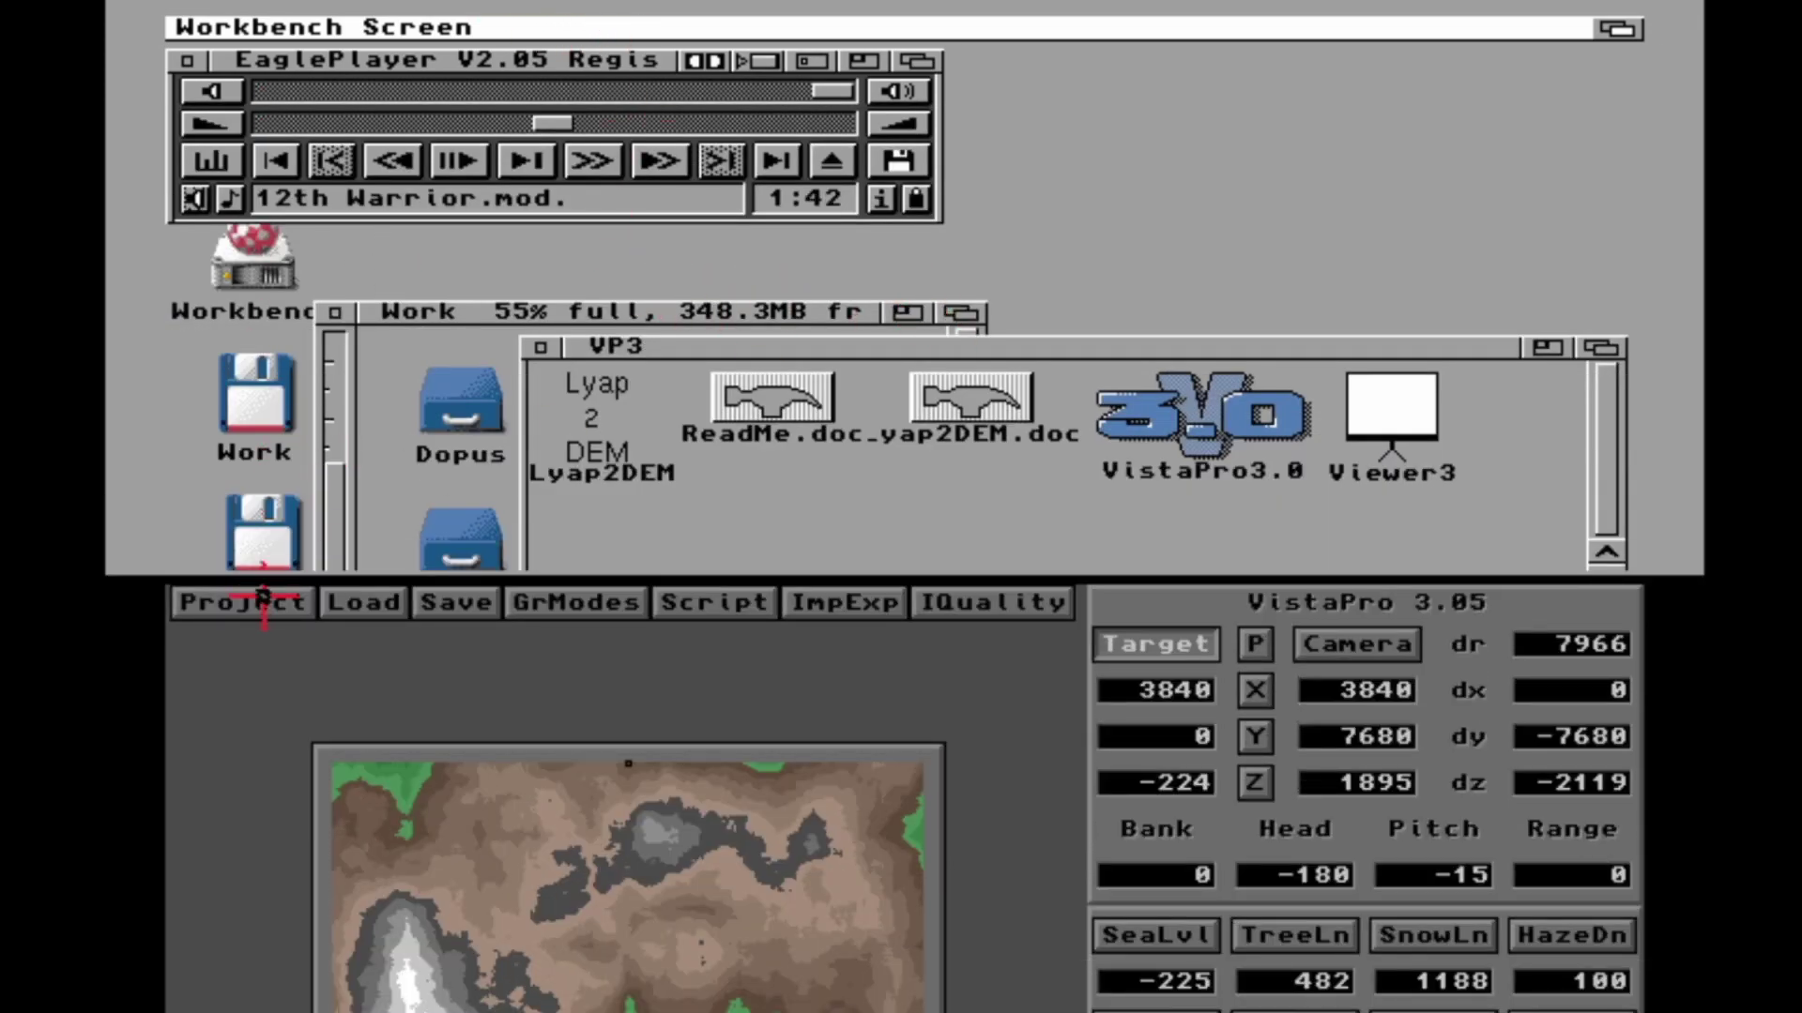
drag(263, 603, 230, 225)
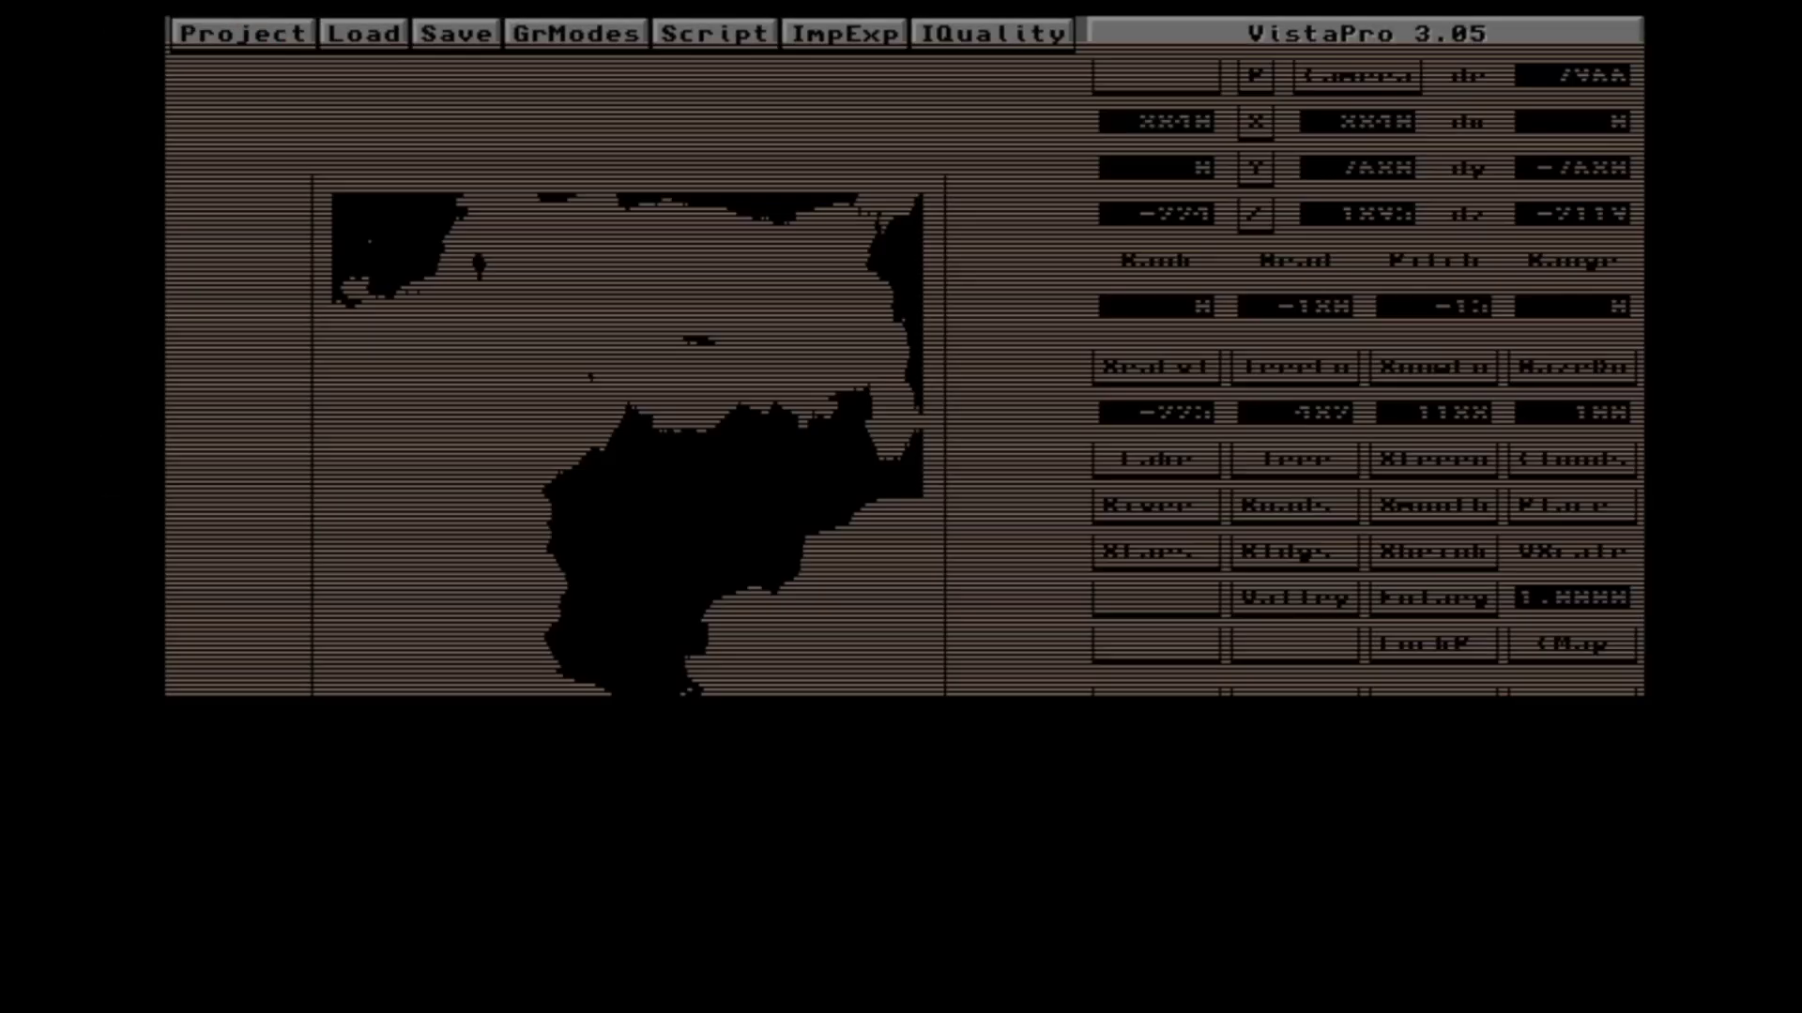
drag(662, 352, 490, 499)
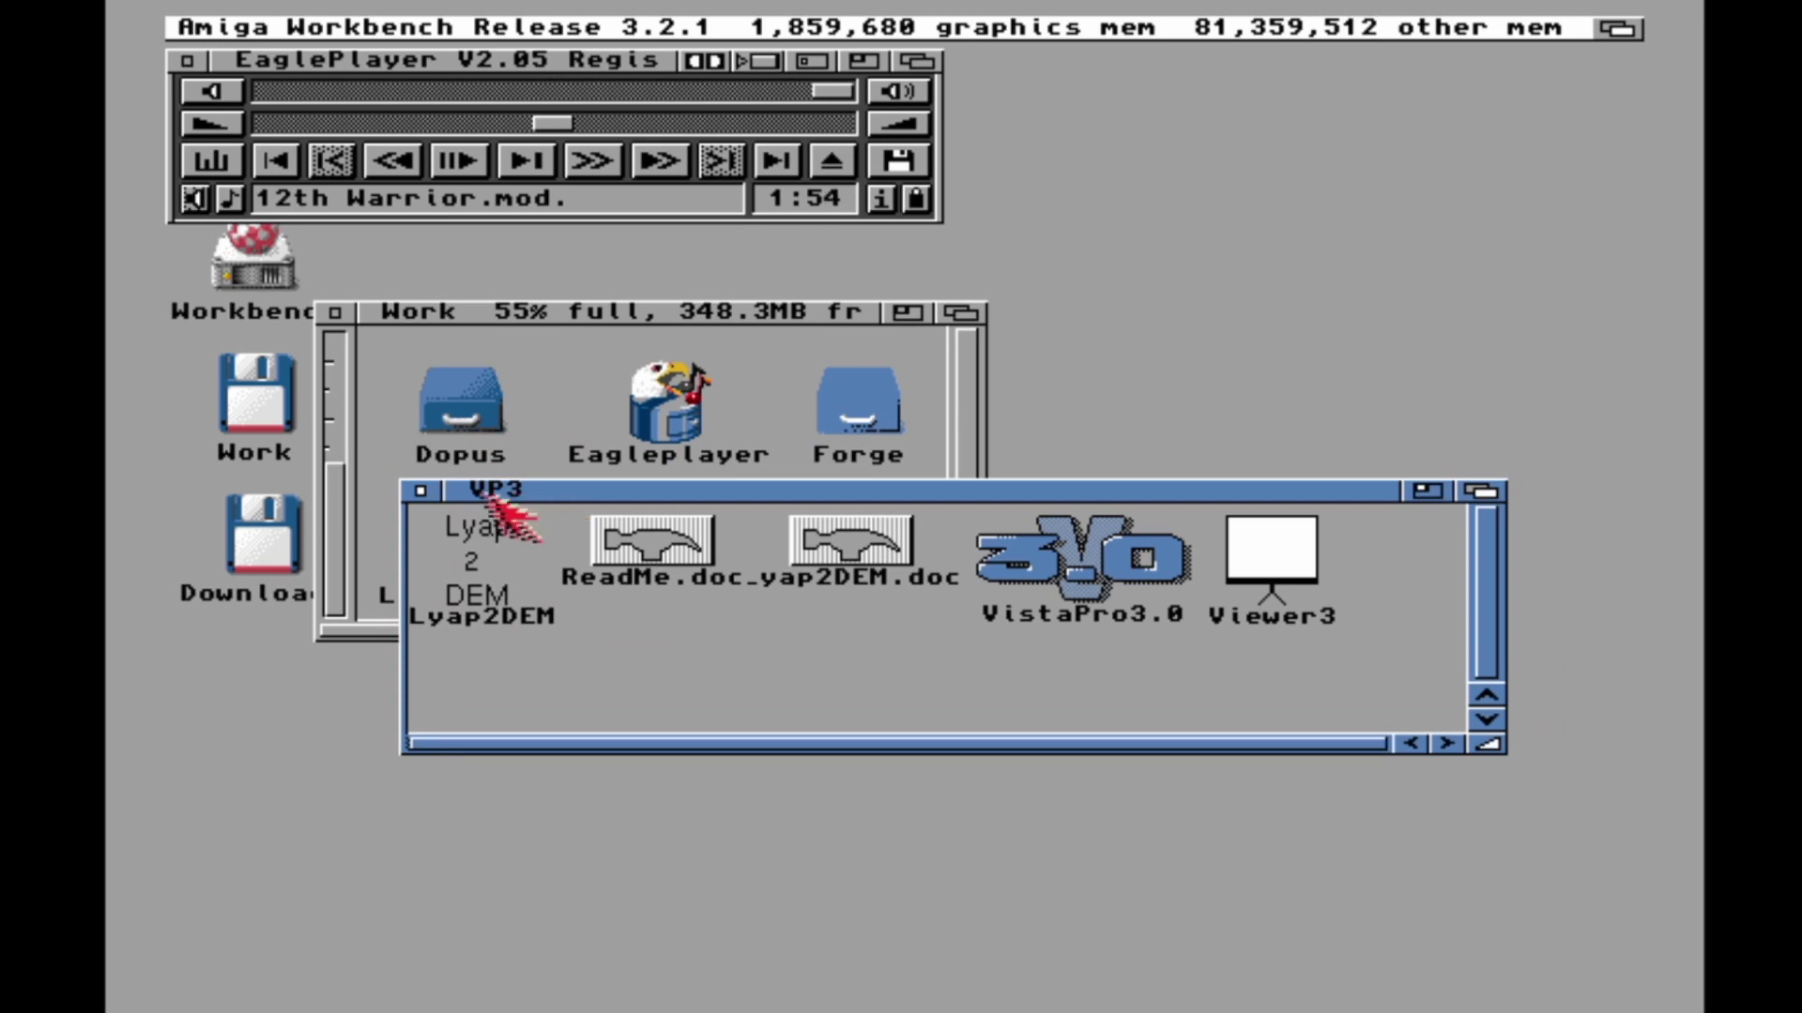
- Close the VP3 and Work windows, then open IControl from the Workbench disk's Prefs drawer
click(420, 491)
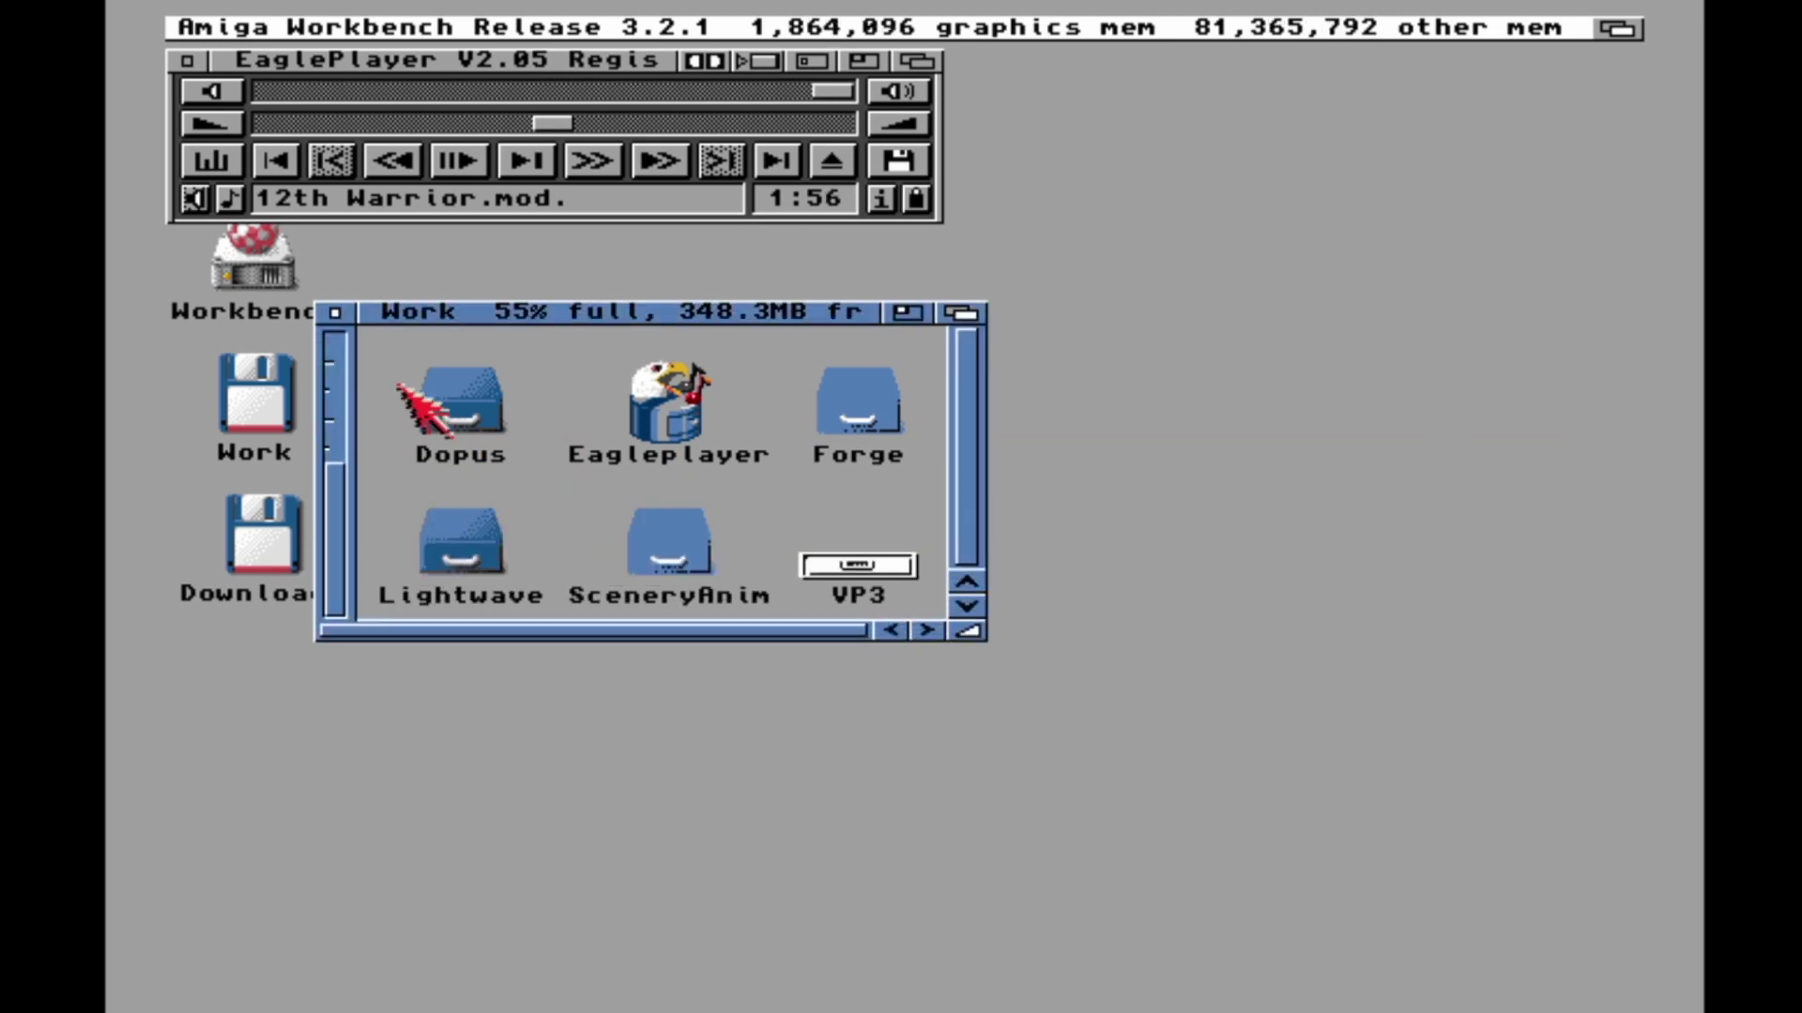
click(335, 313)
double_click(249, 268)
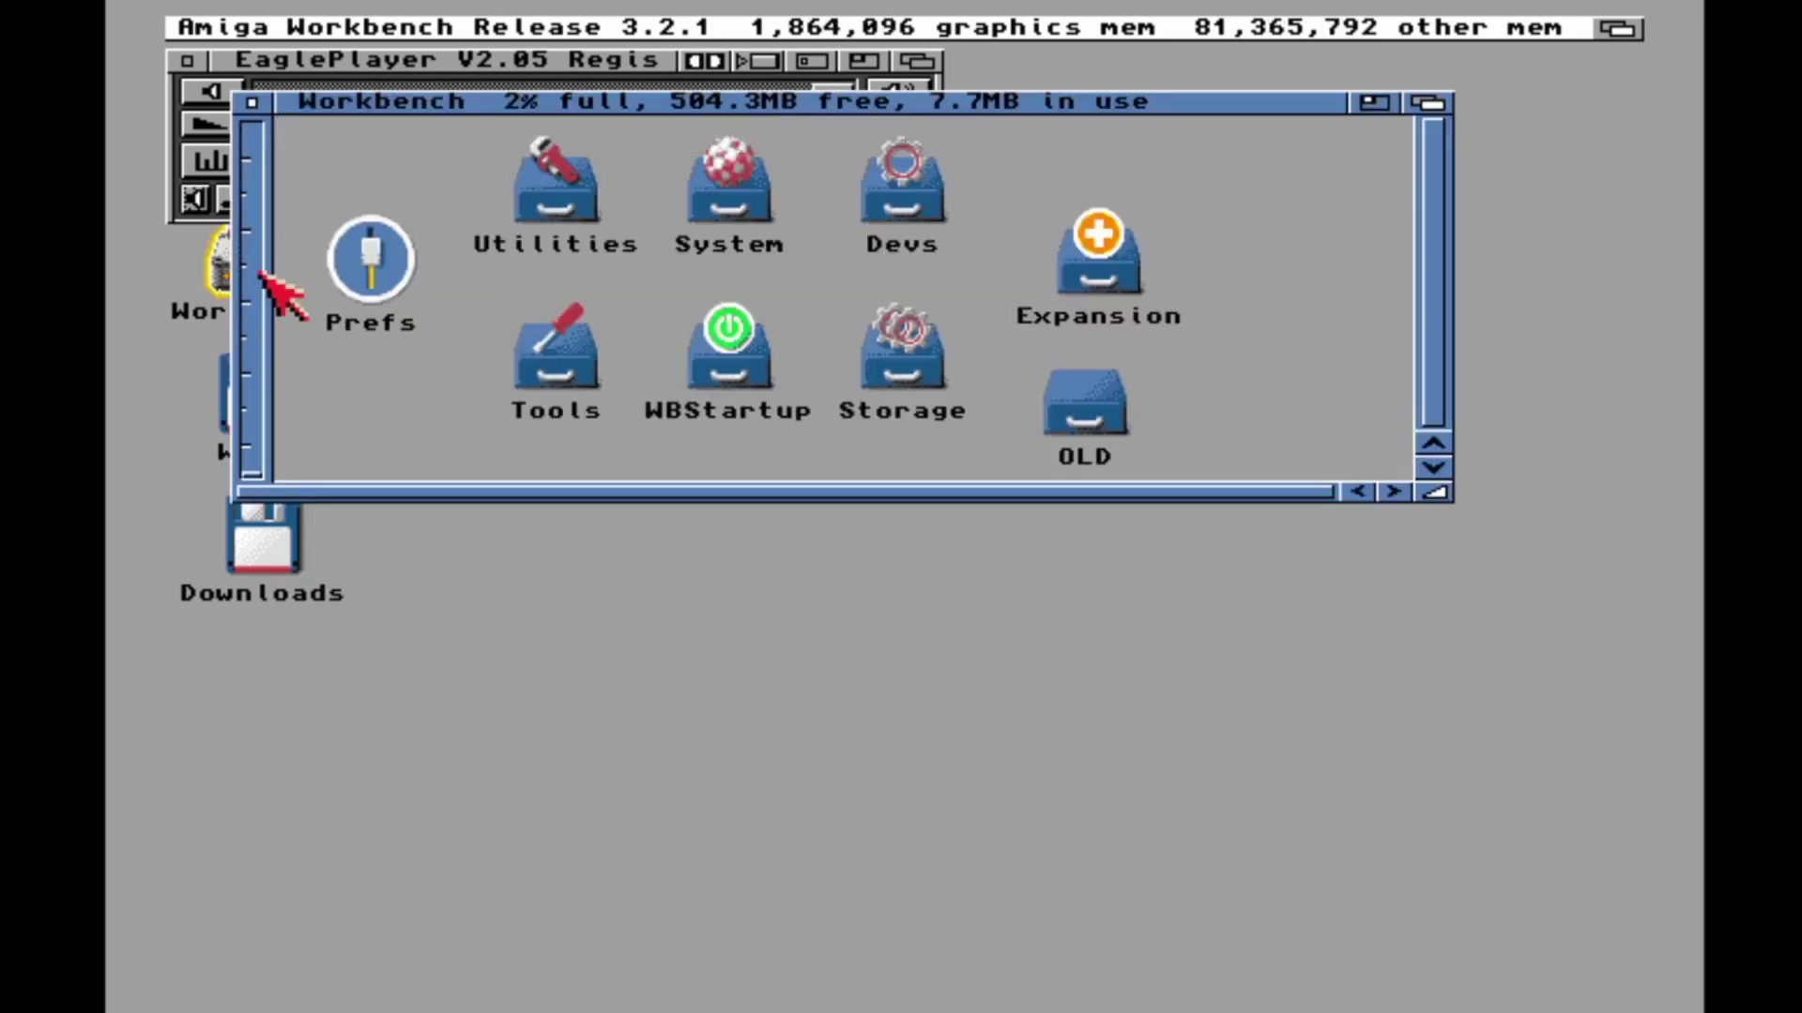
double_click(373, 280)
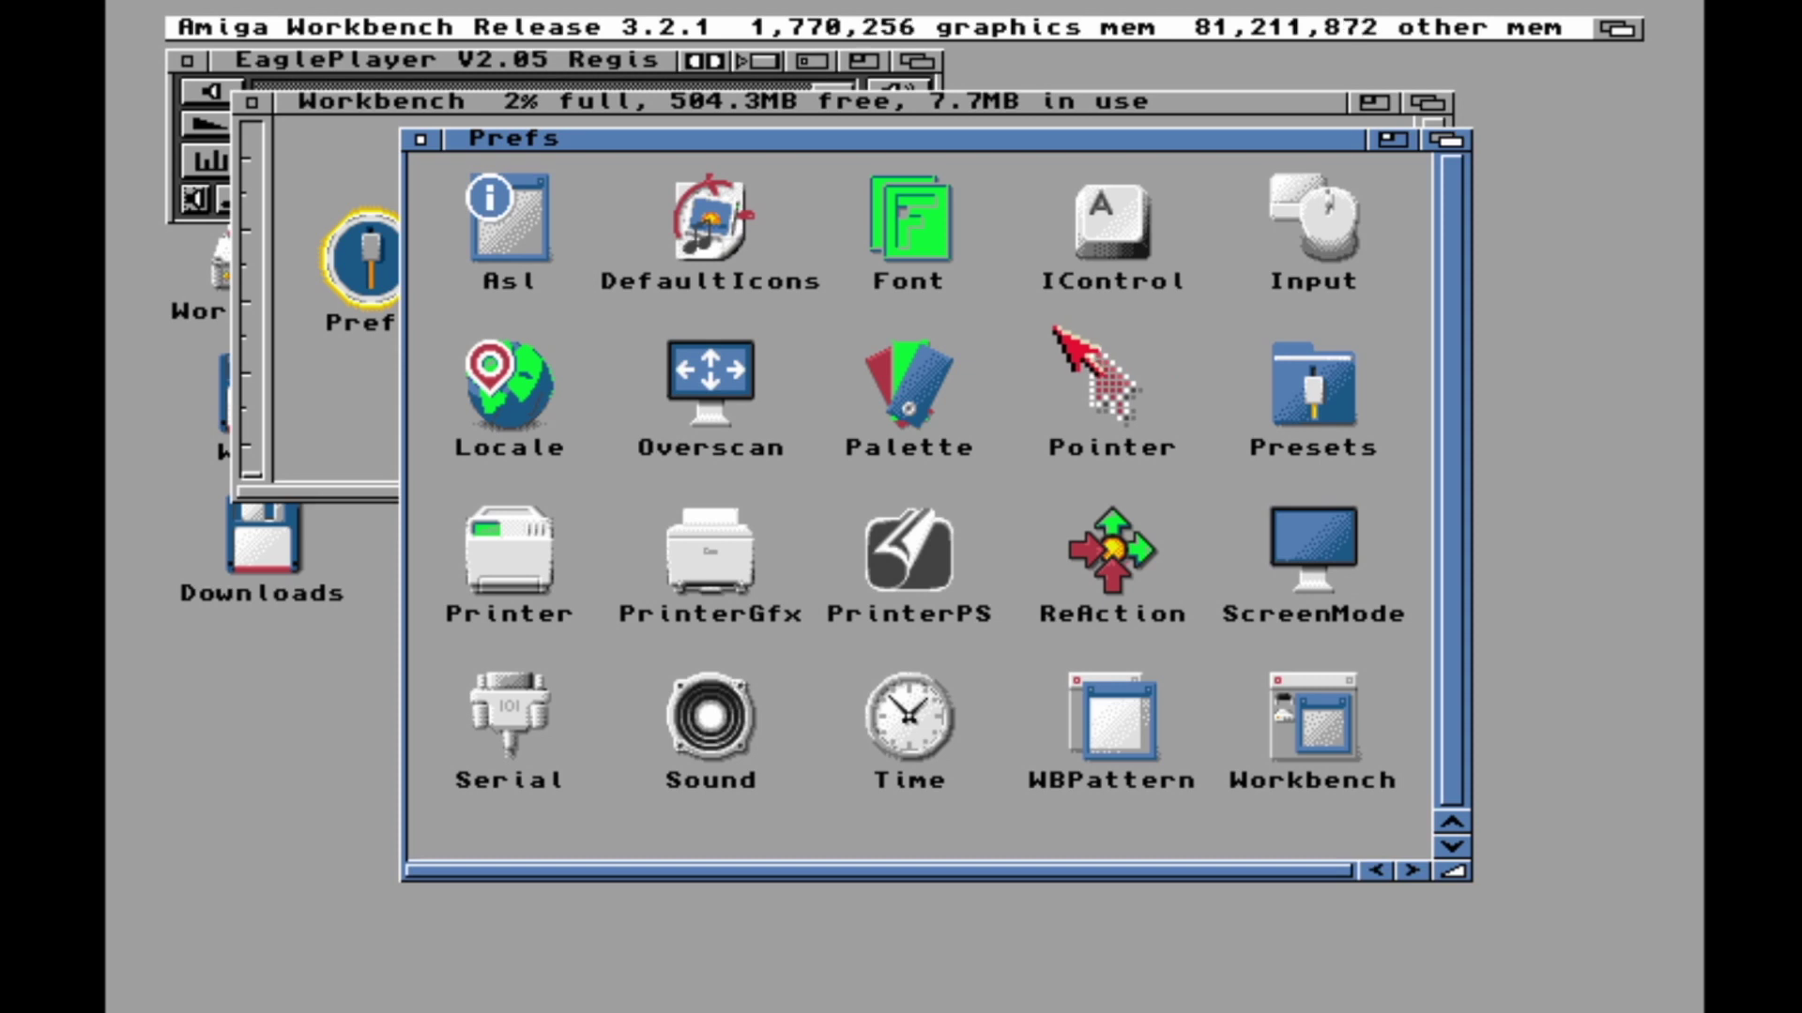
double_click(1102, 245)
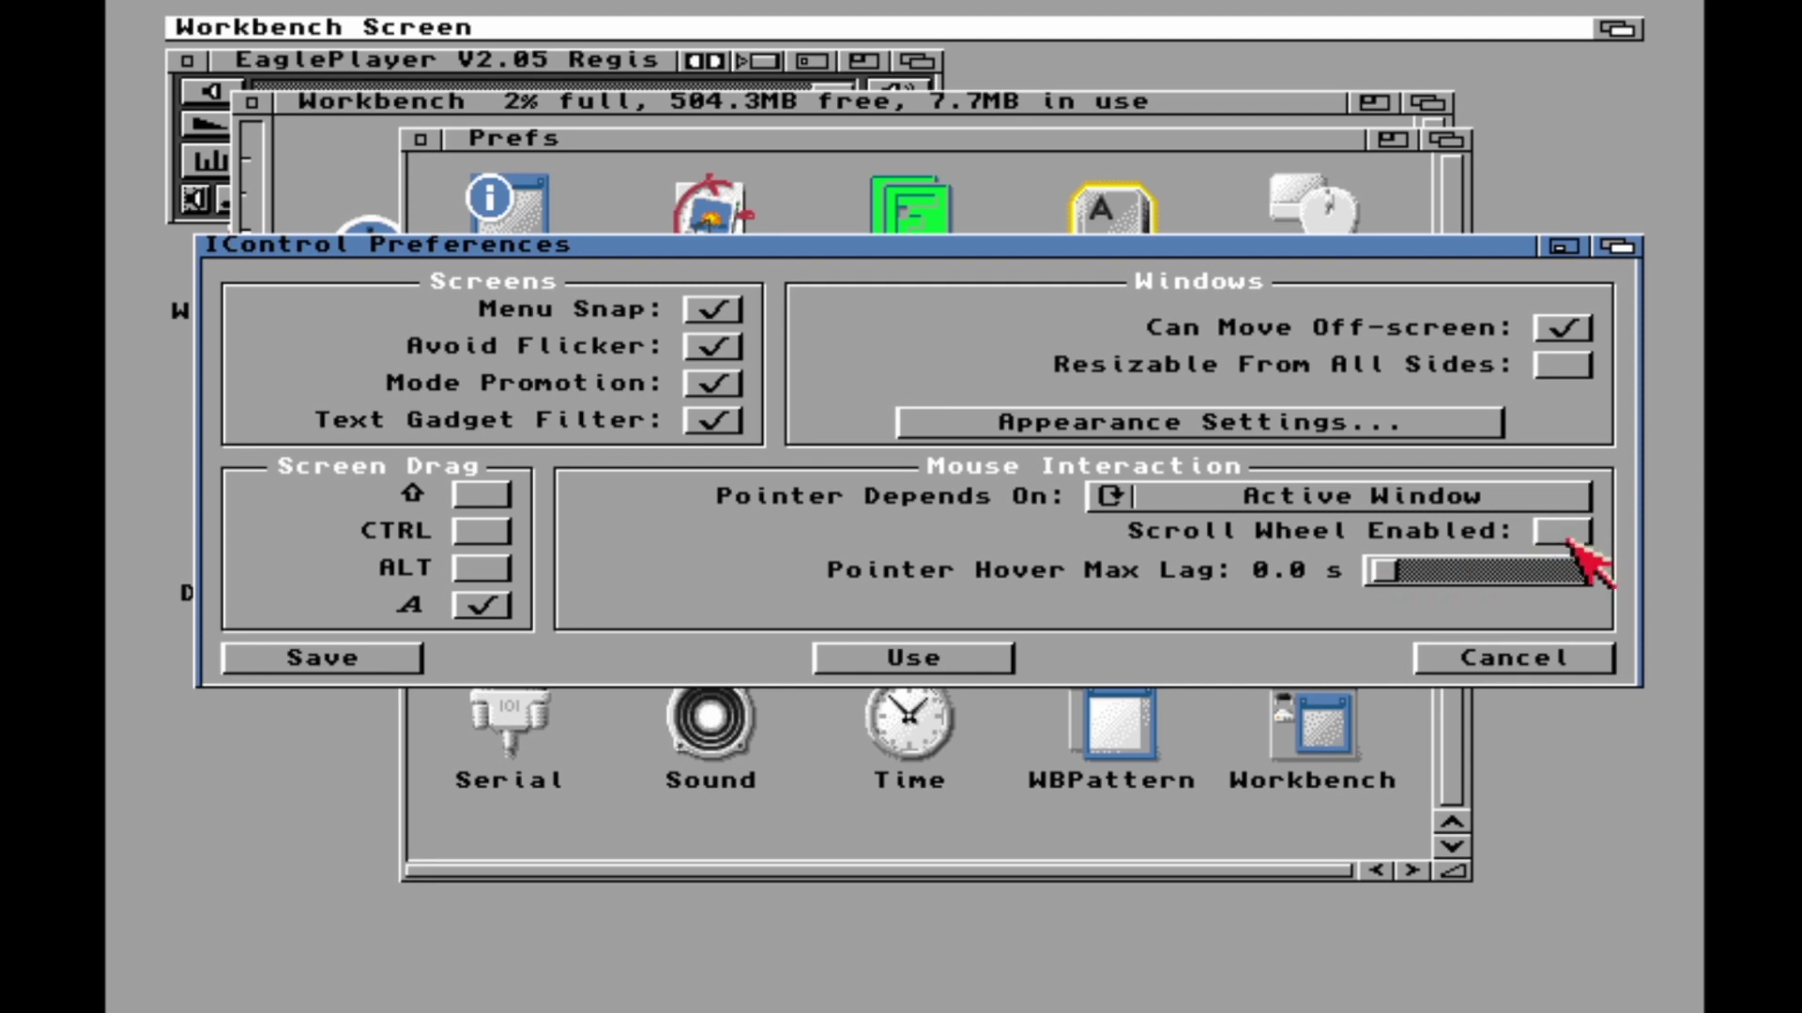
- Cancel IControl unchanged, then set Workbench prefs icon Quality to Best and save
click(1514, 659)
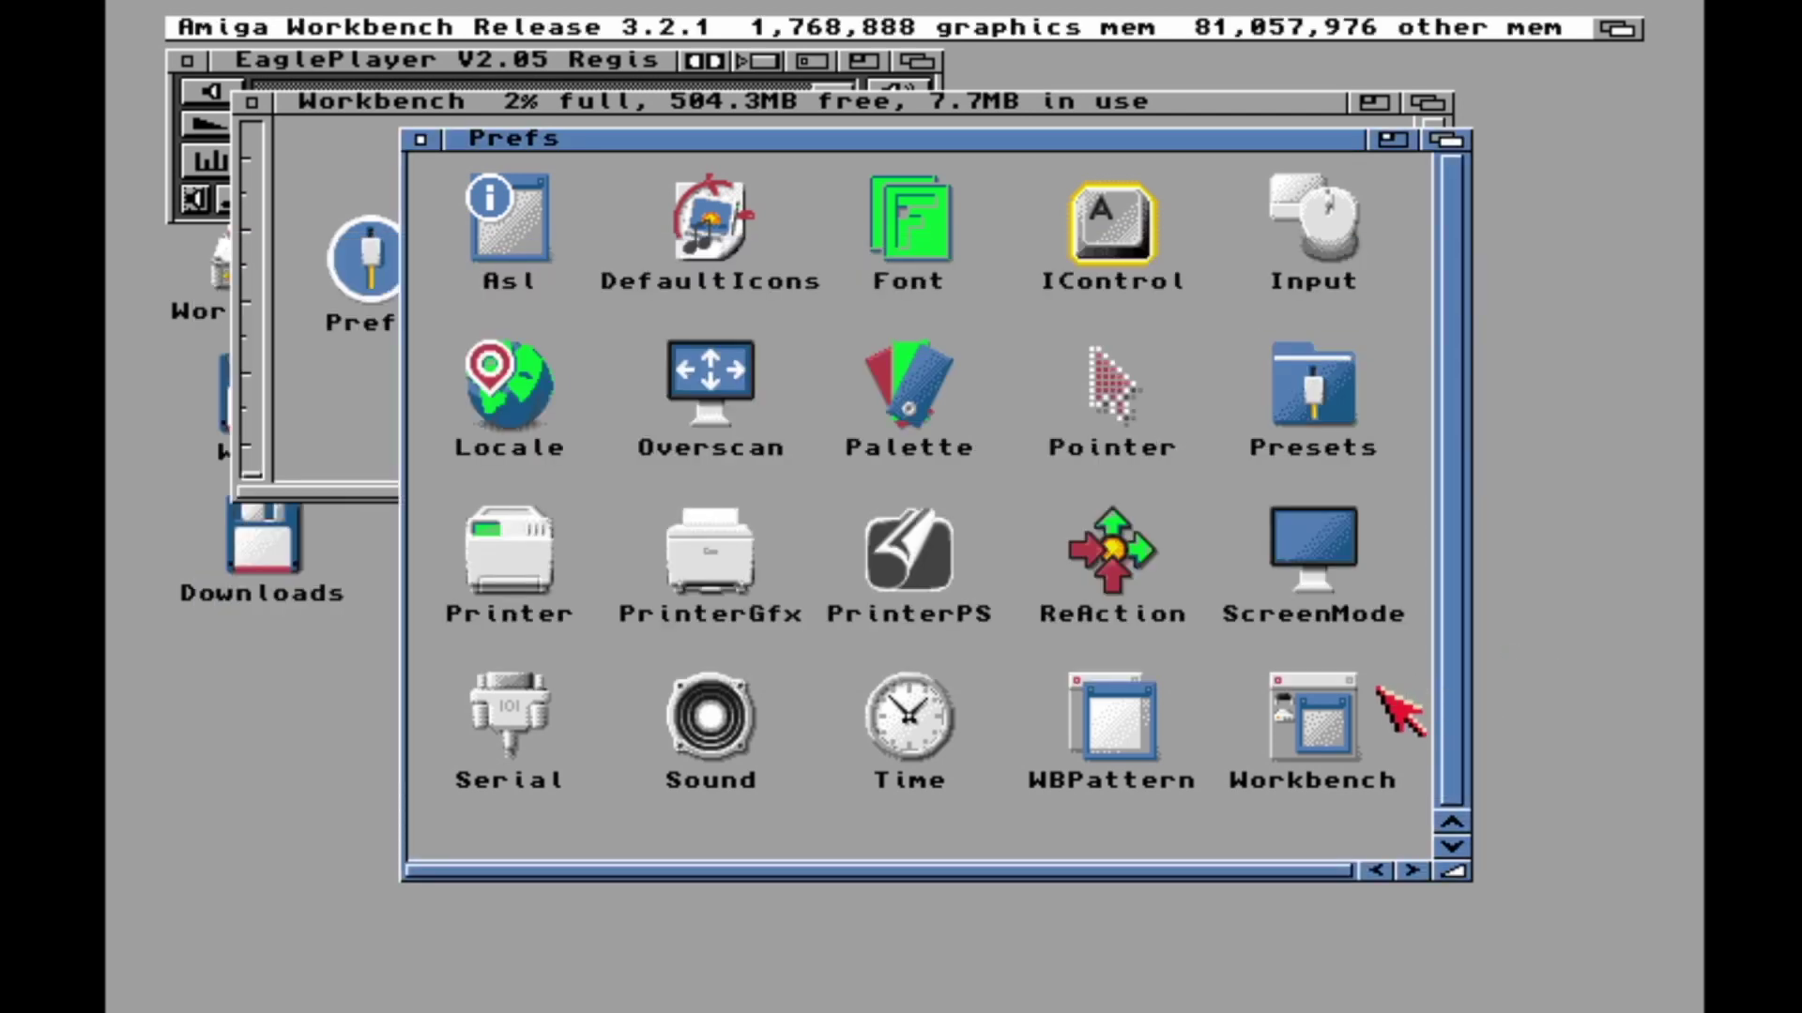
double_click(1340, 712)
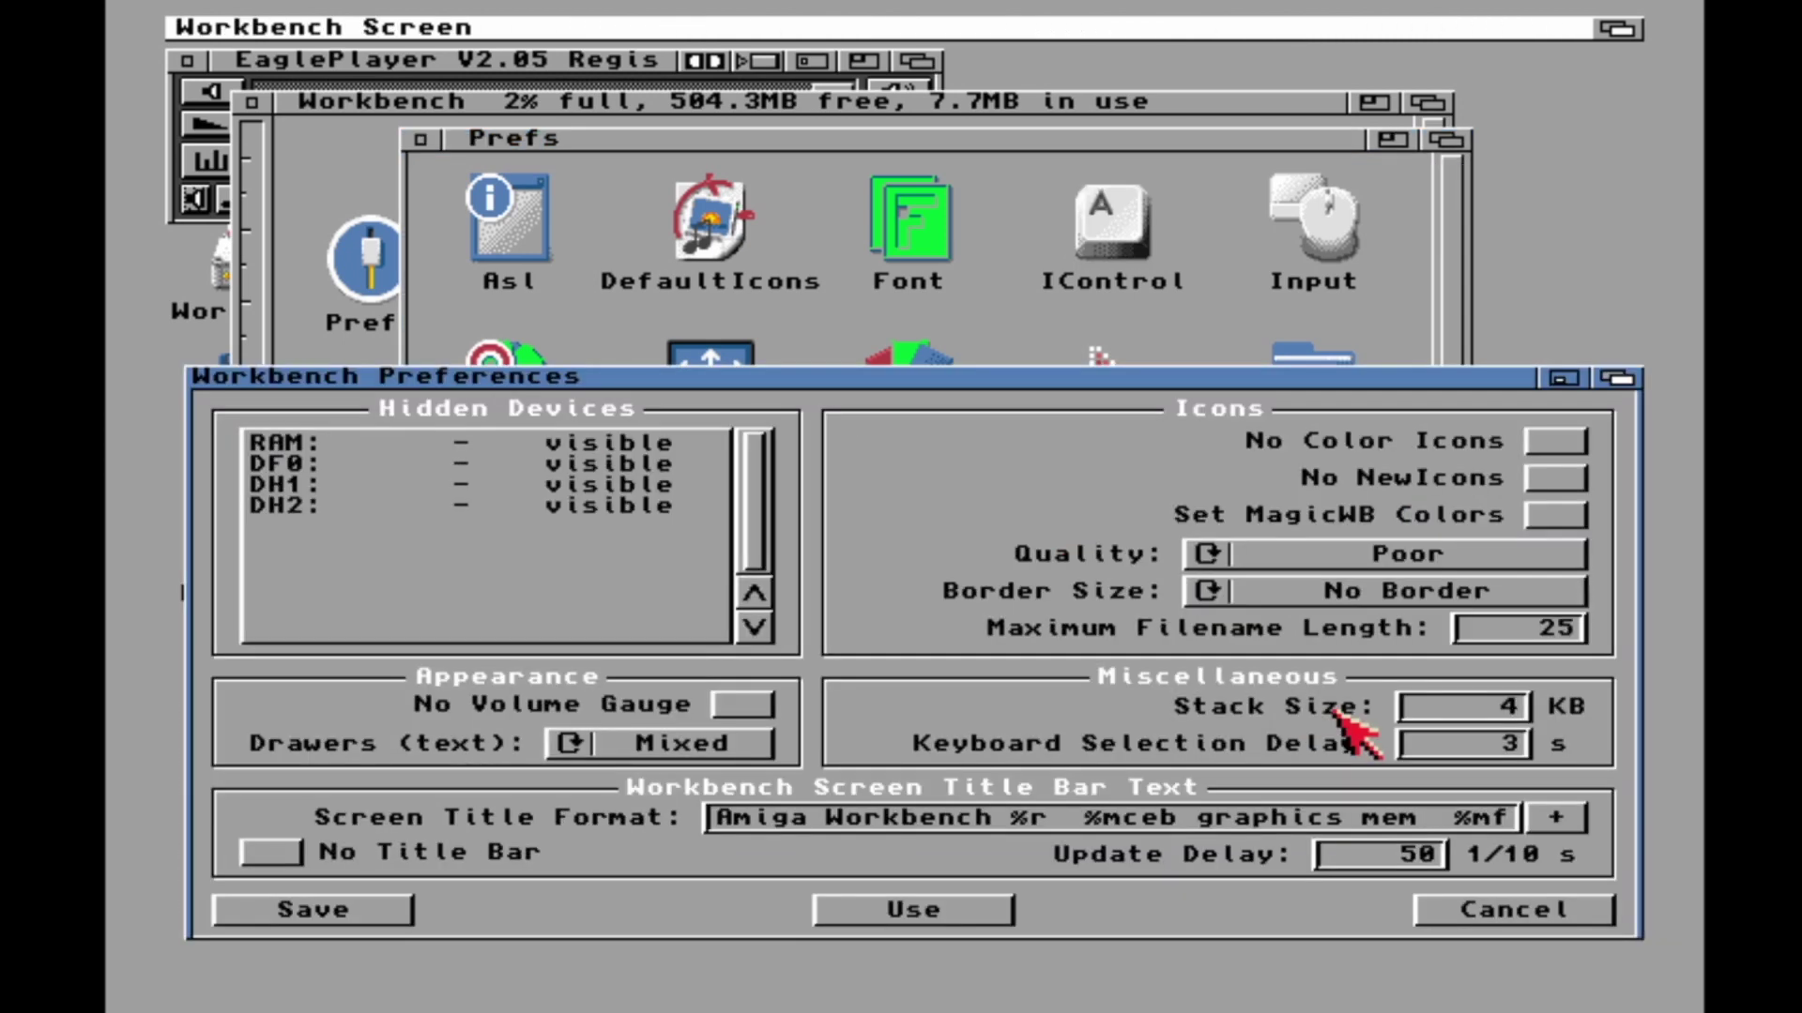
click(1326, 553)
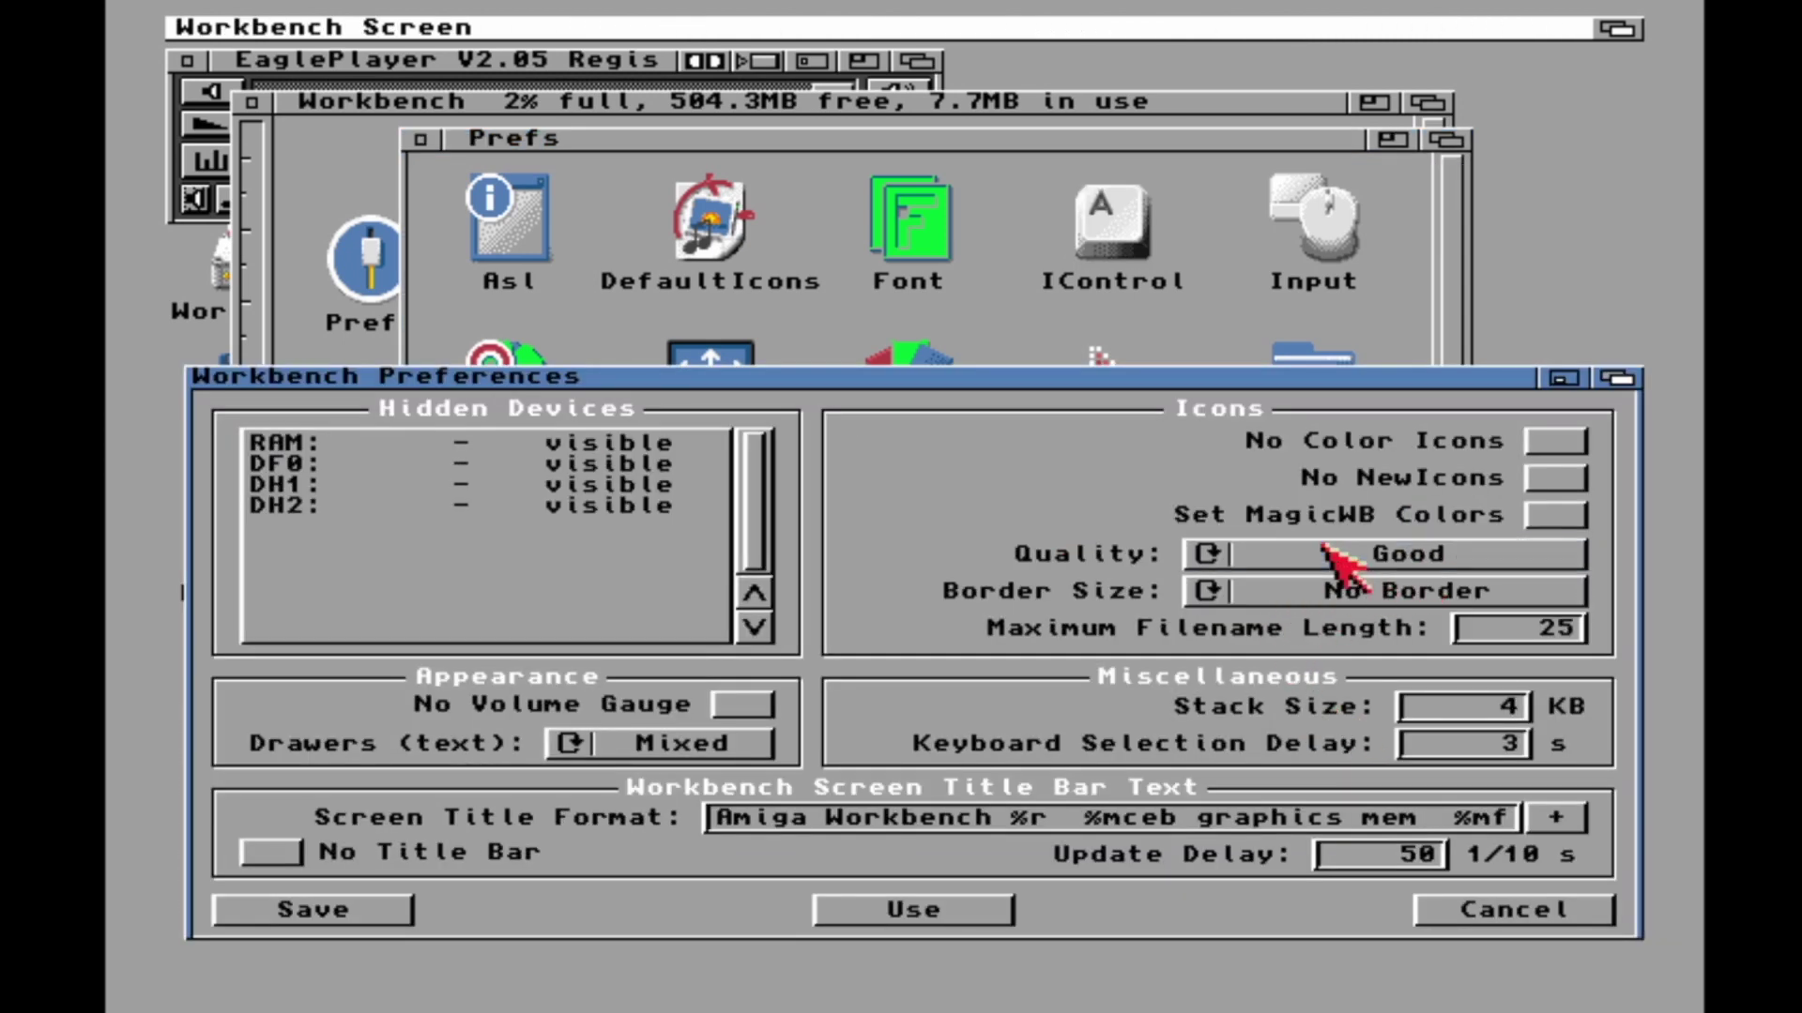
click(1326, 554)
click(1325, 554)
click(1325, 553)
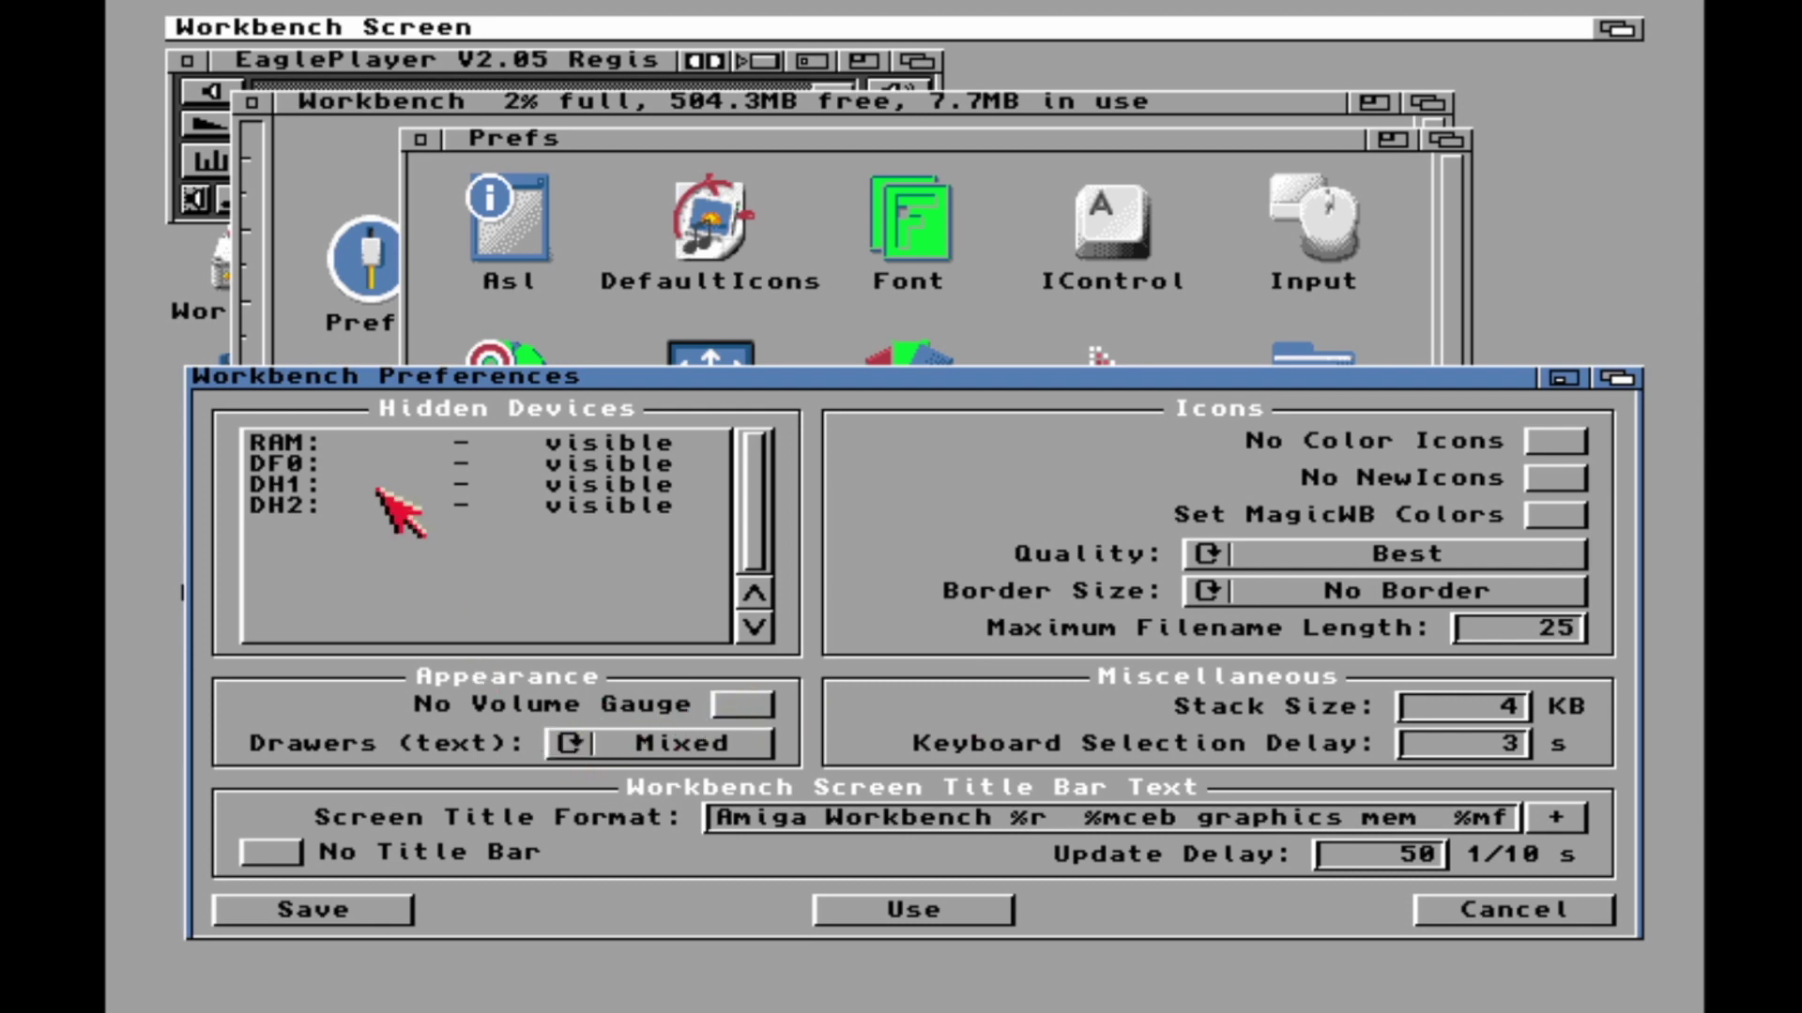
click(352, 908)
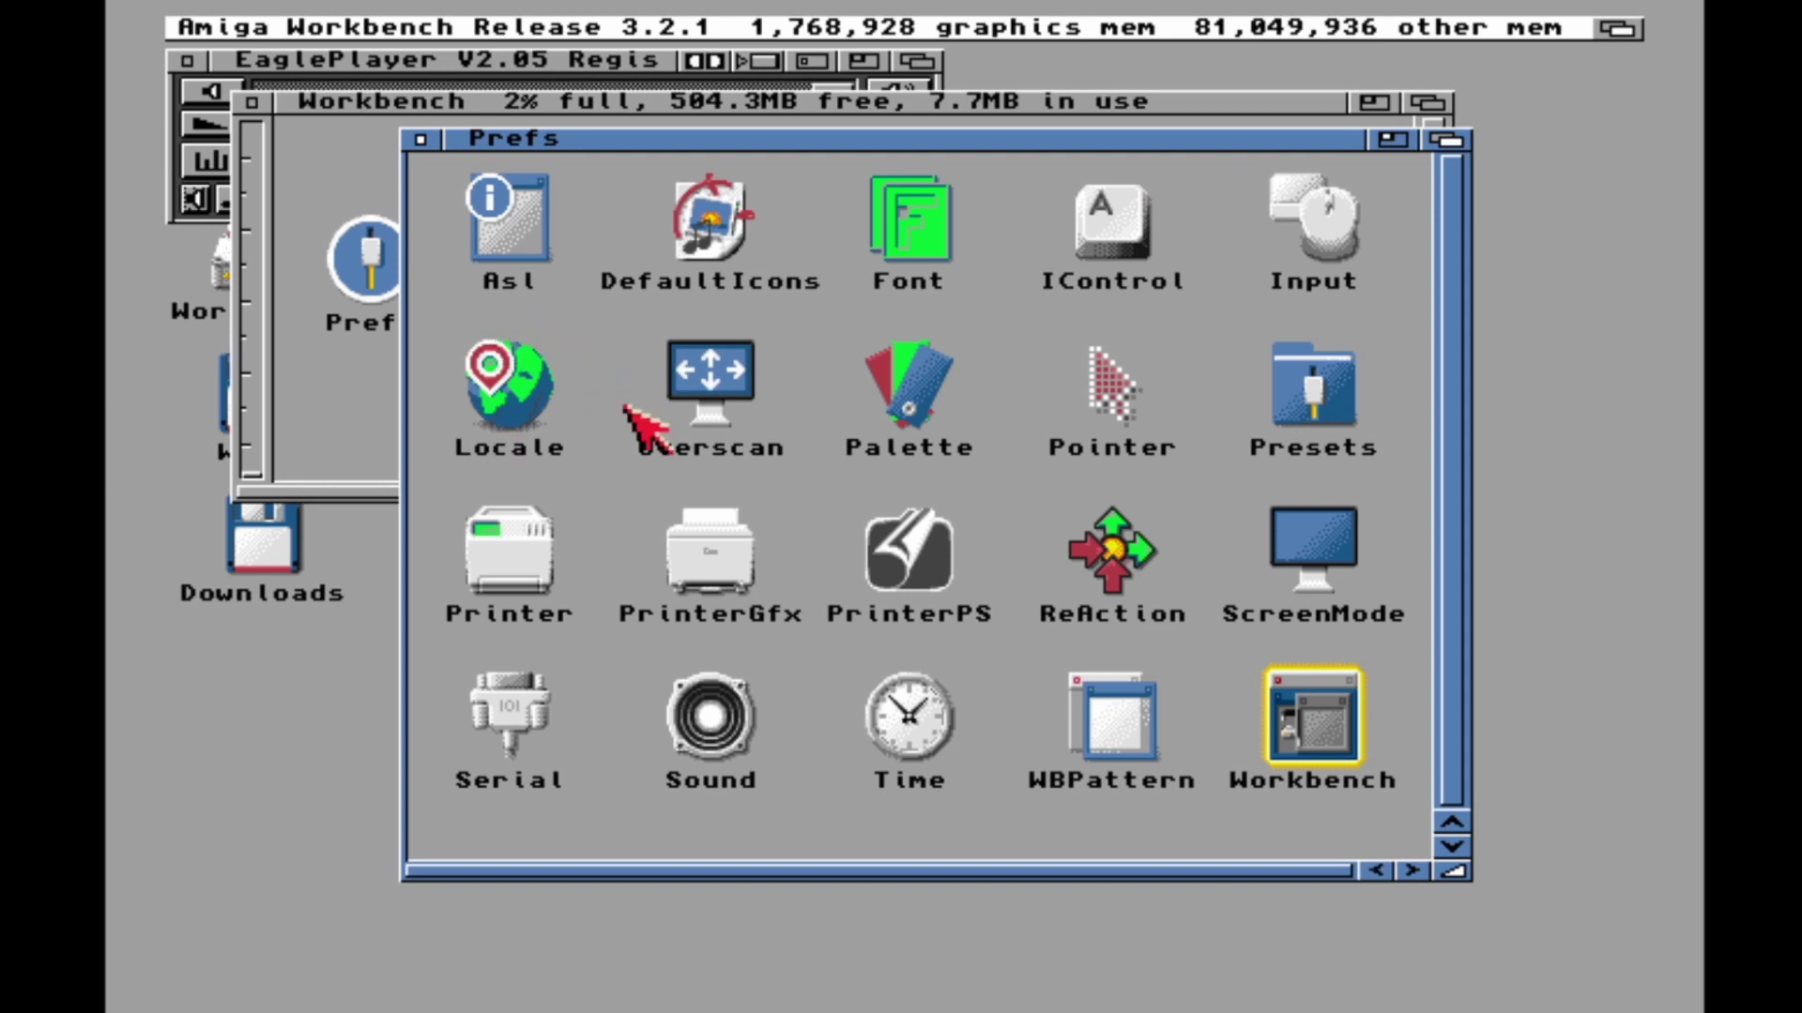
- Open Time and Font prefs, cancel both unchanged, then close the Prefs drawer
double_click(903, 719)
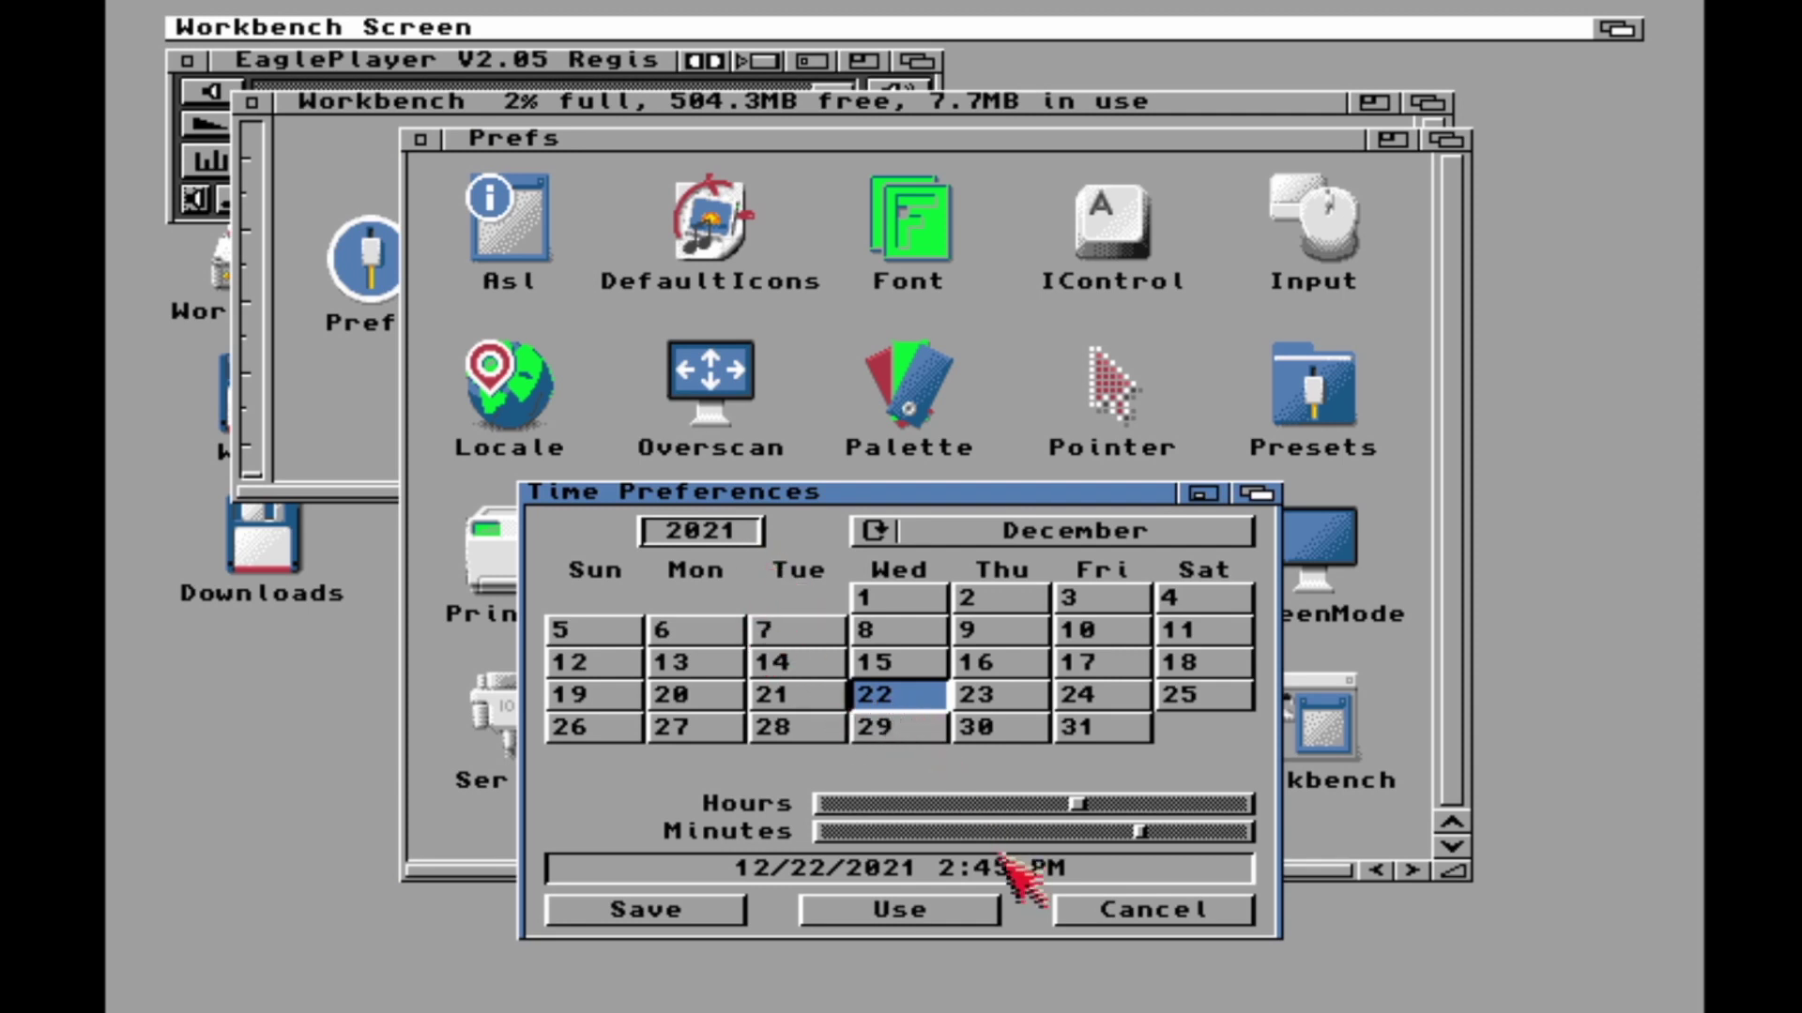
click(1107, 912)
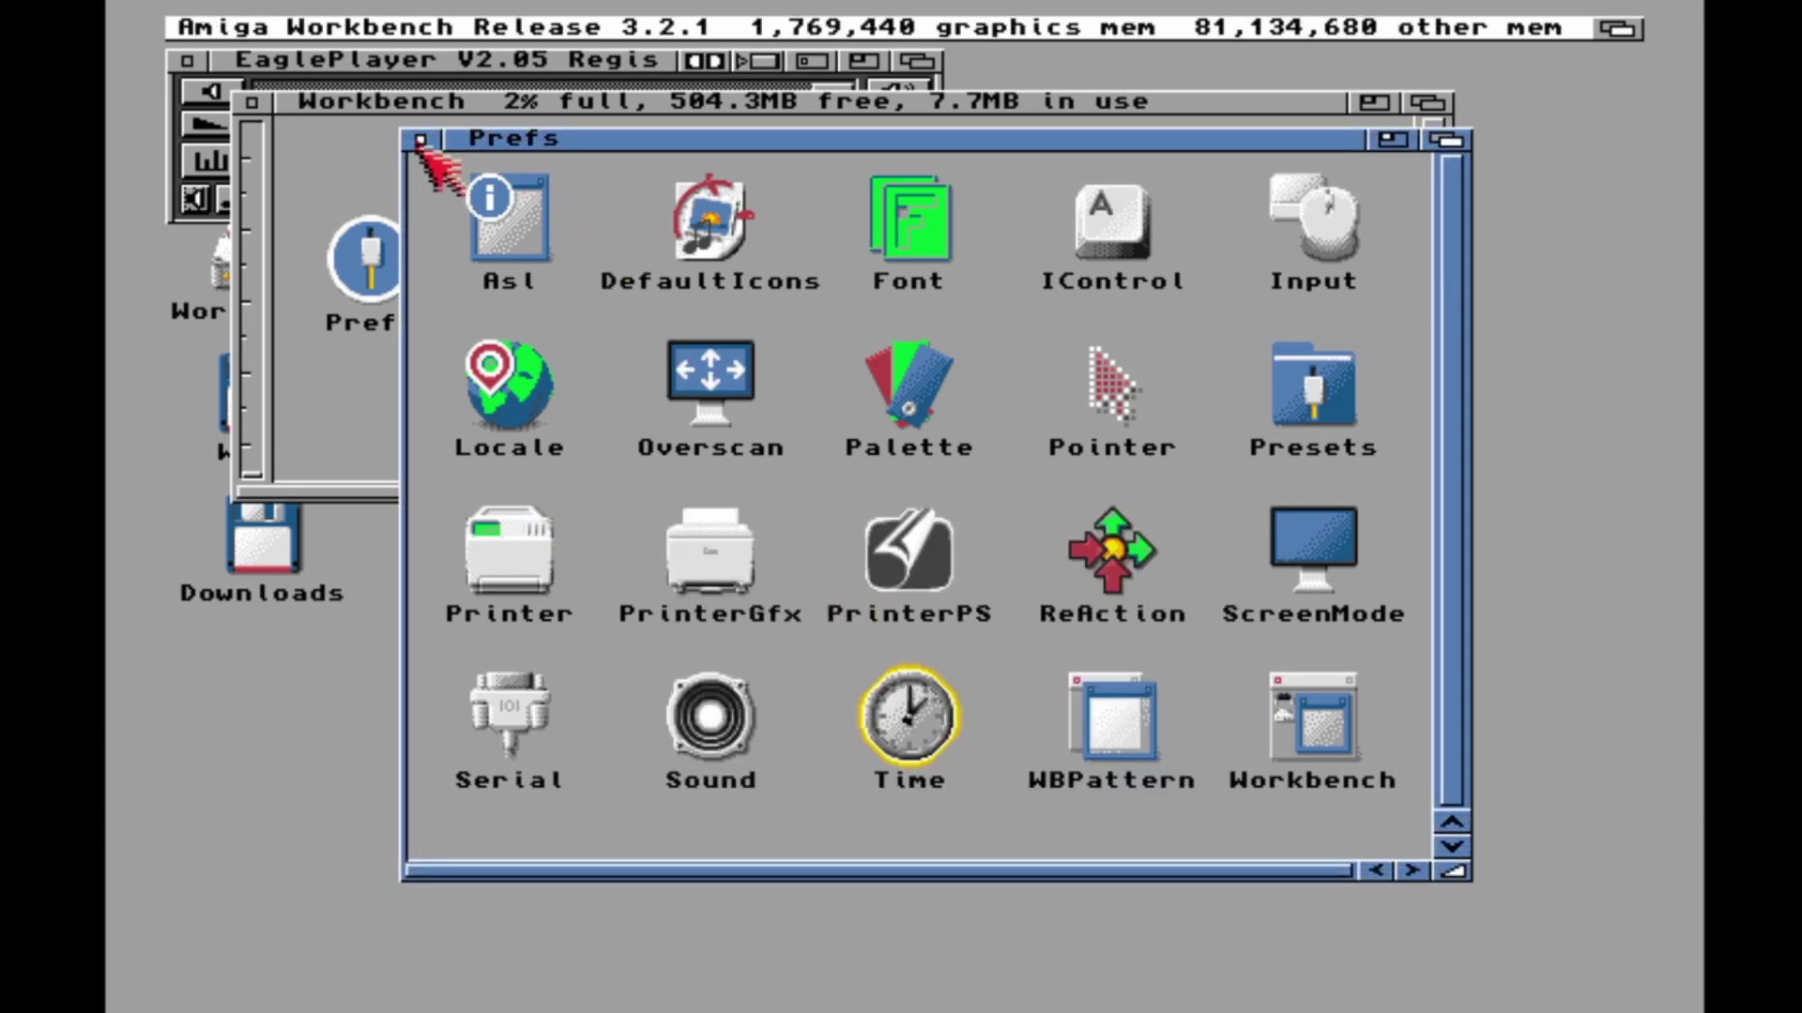
double_click(907, 221)
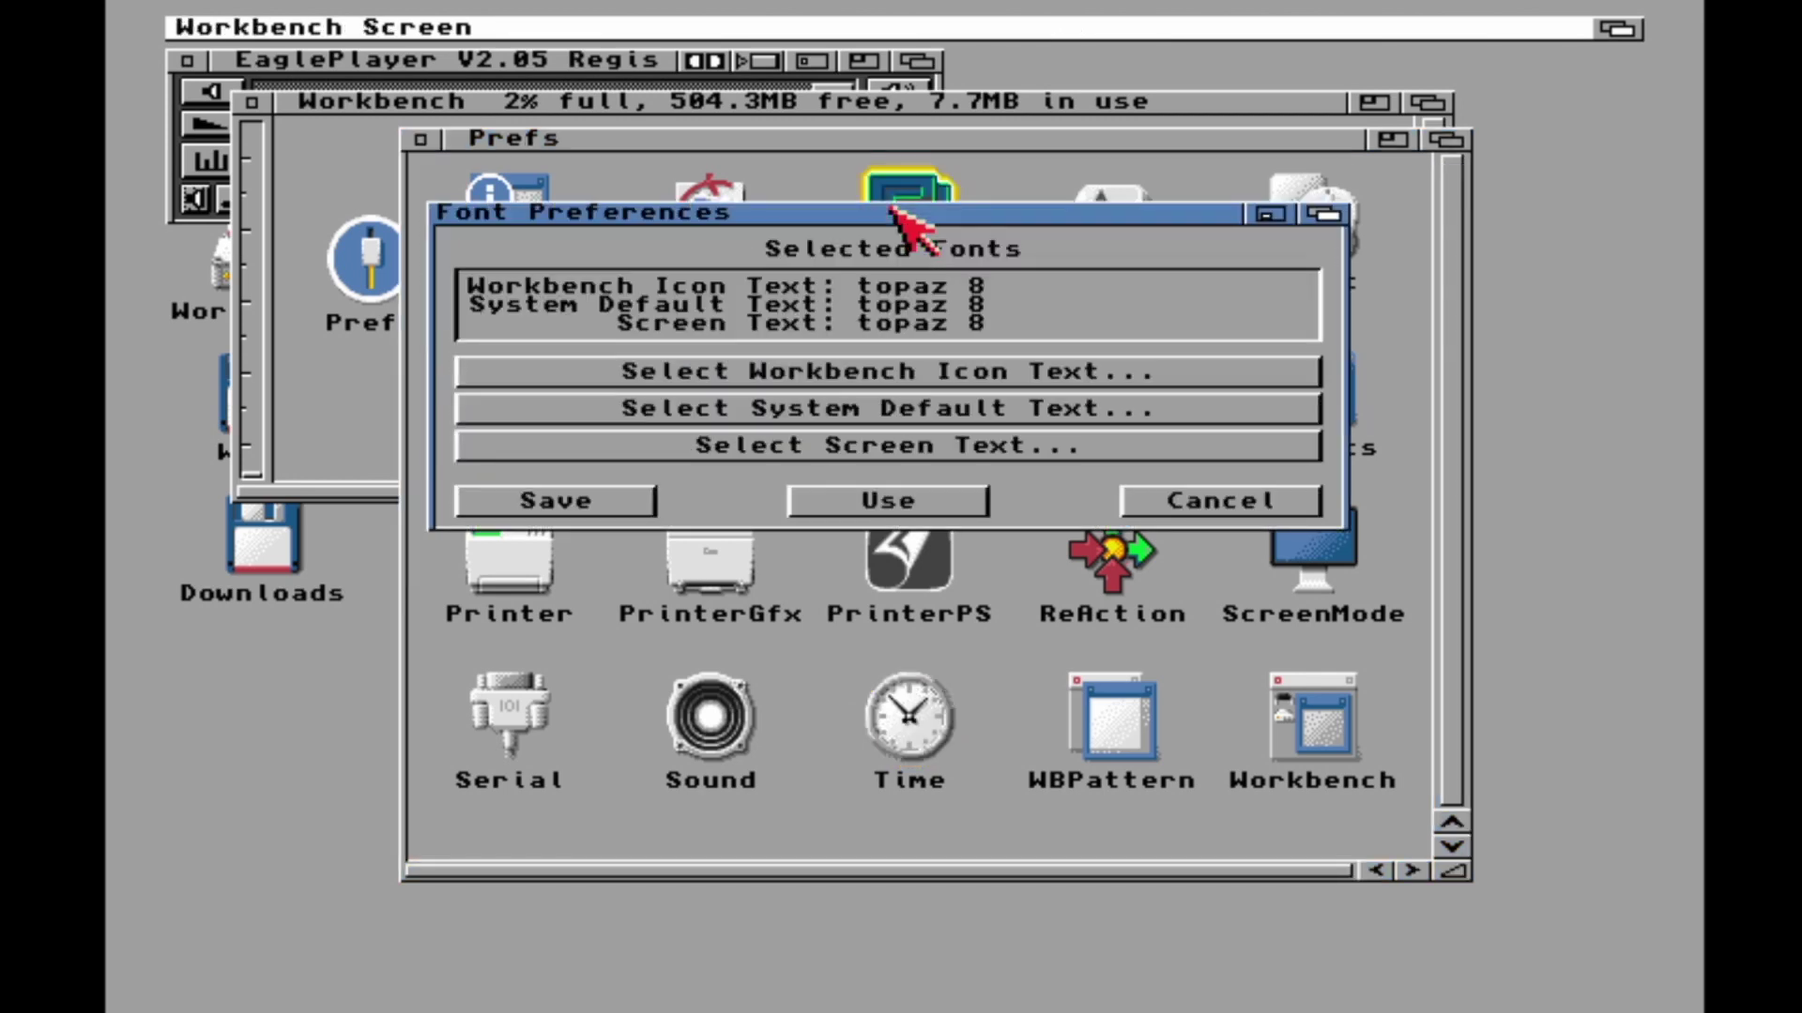
click(1146, 497)
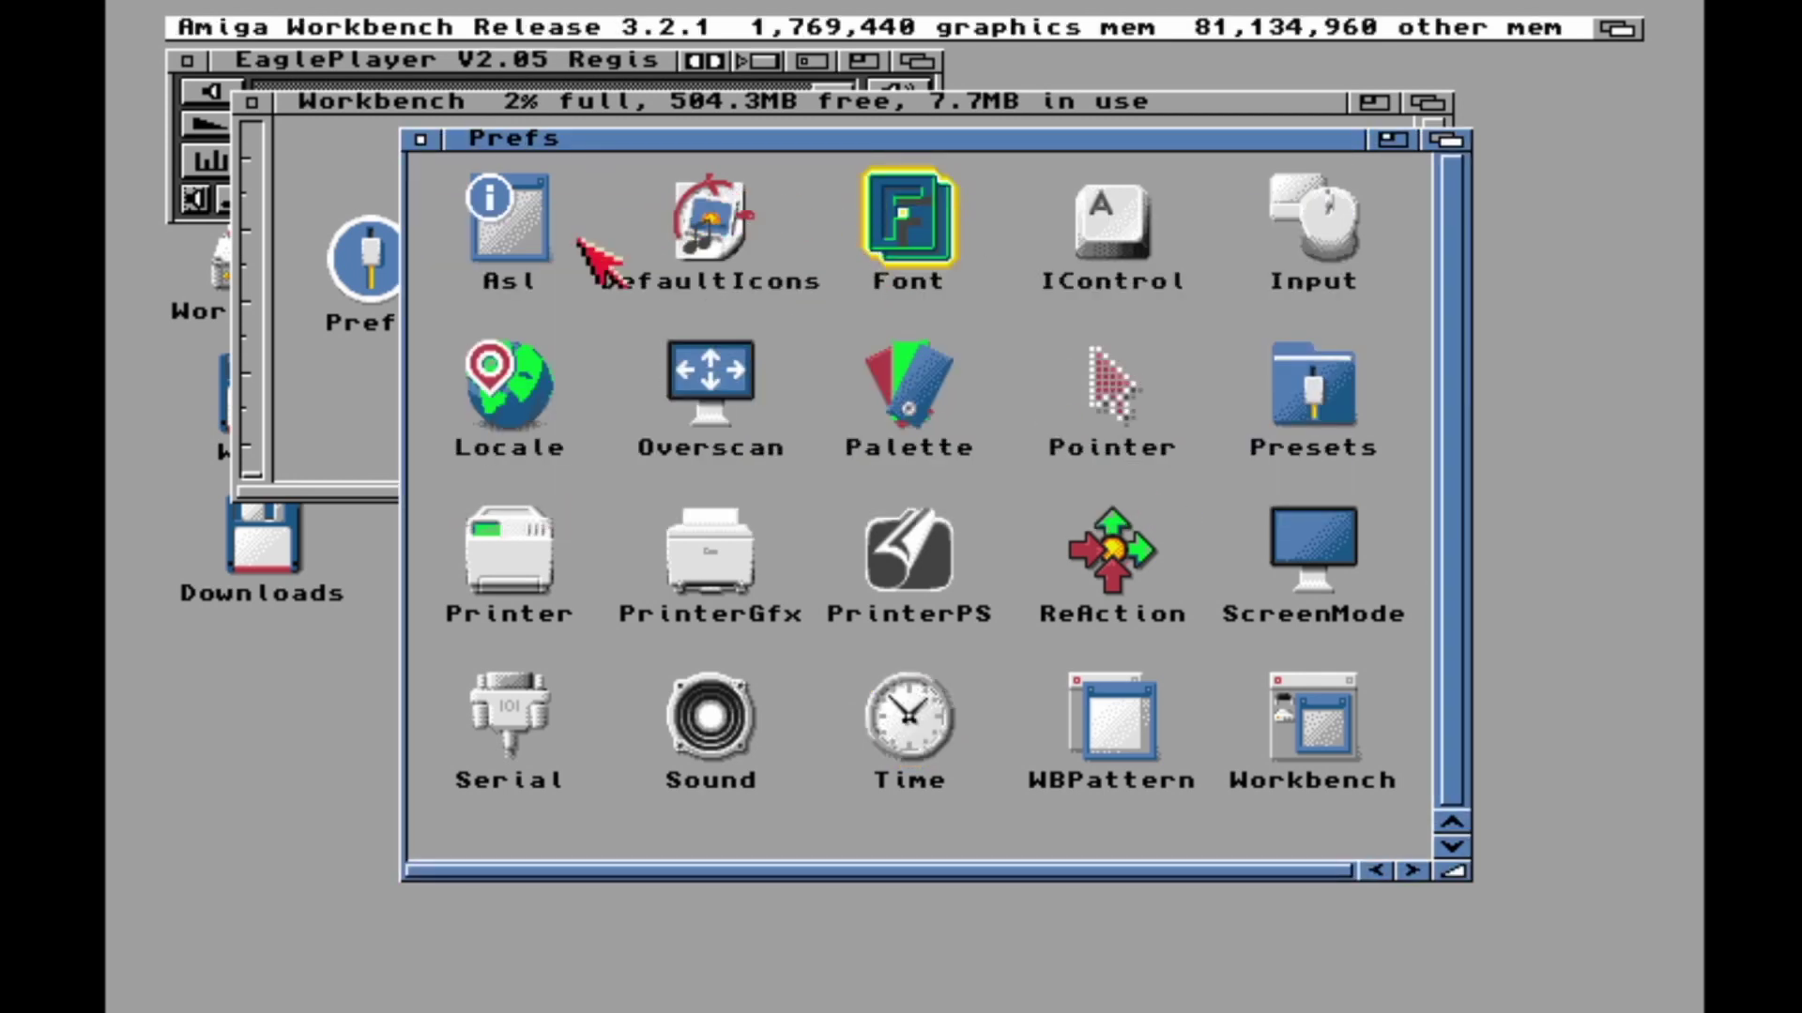
click(421, 140)
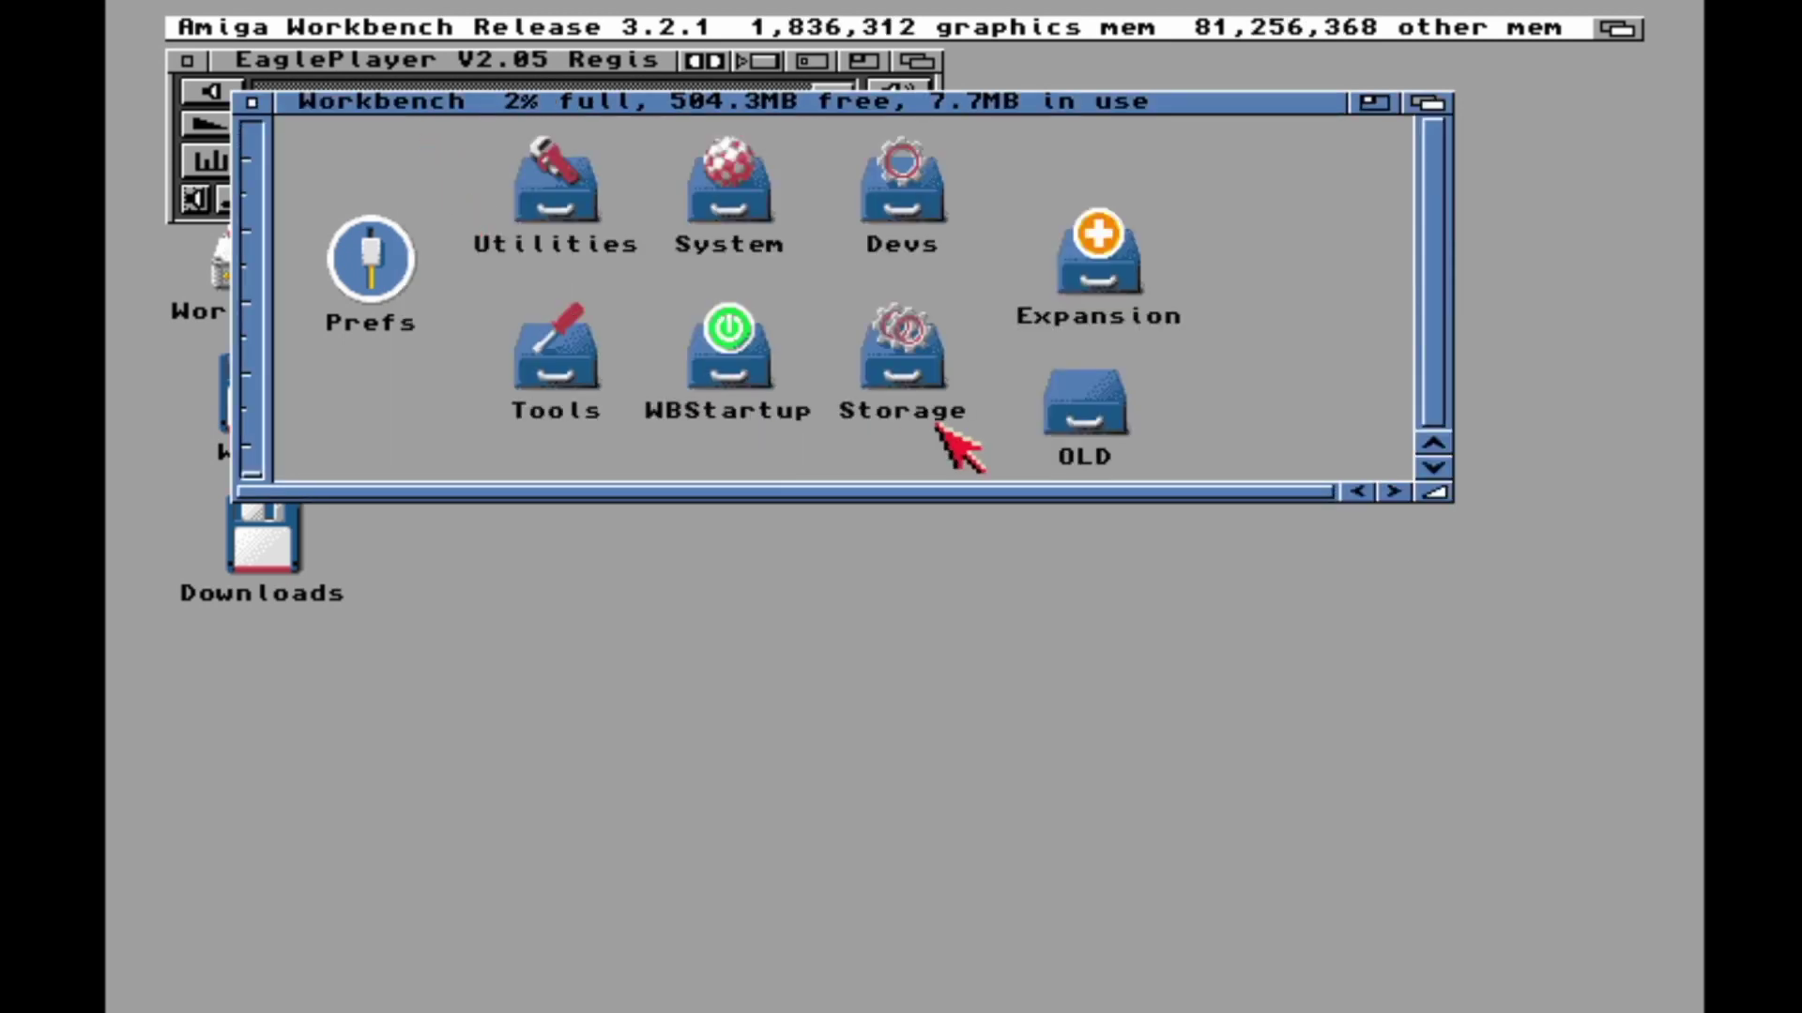
- Launch ShowConfig from the Tools drawer and enlarge its window downward
double_click(542, 355)
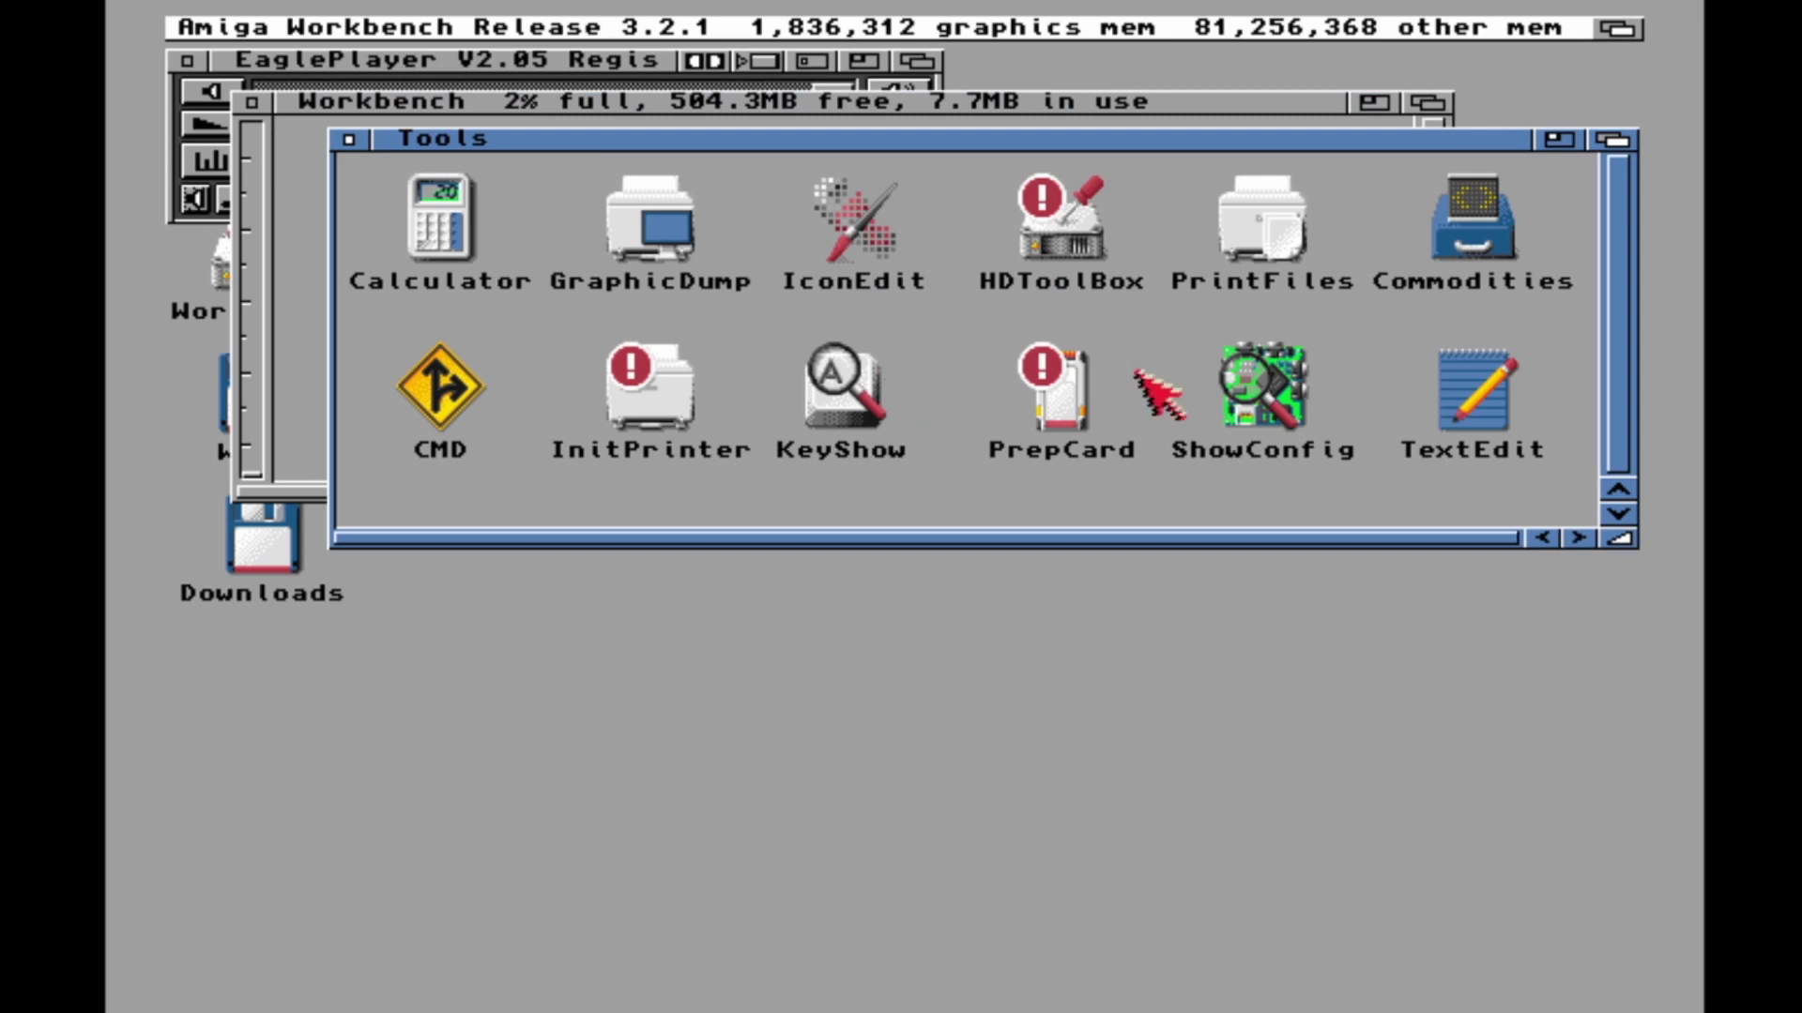
double_click(1283, 361)
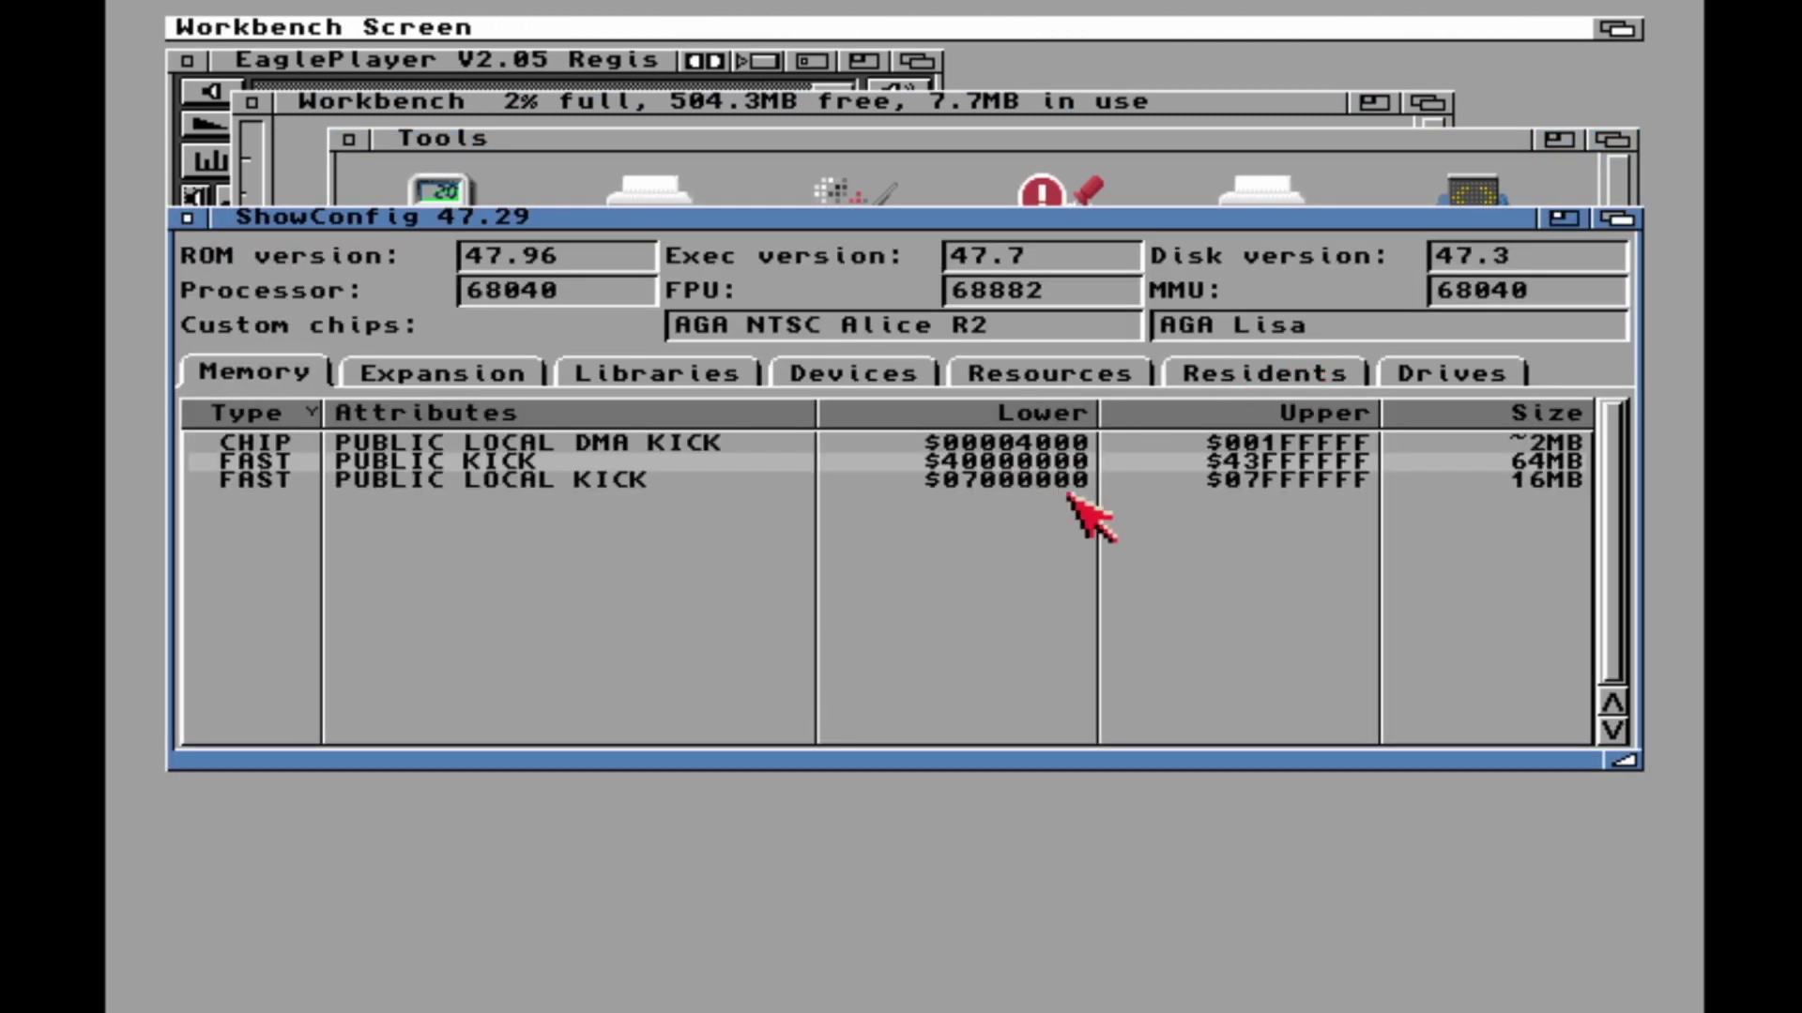
drag(1610, 755, 1621, 876)
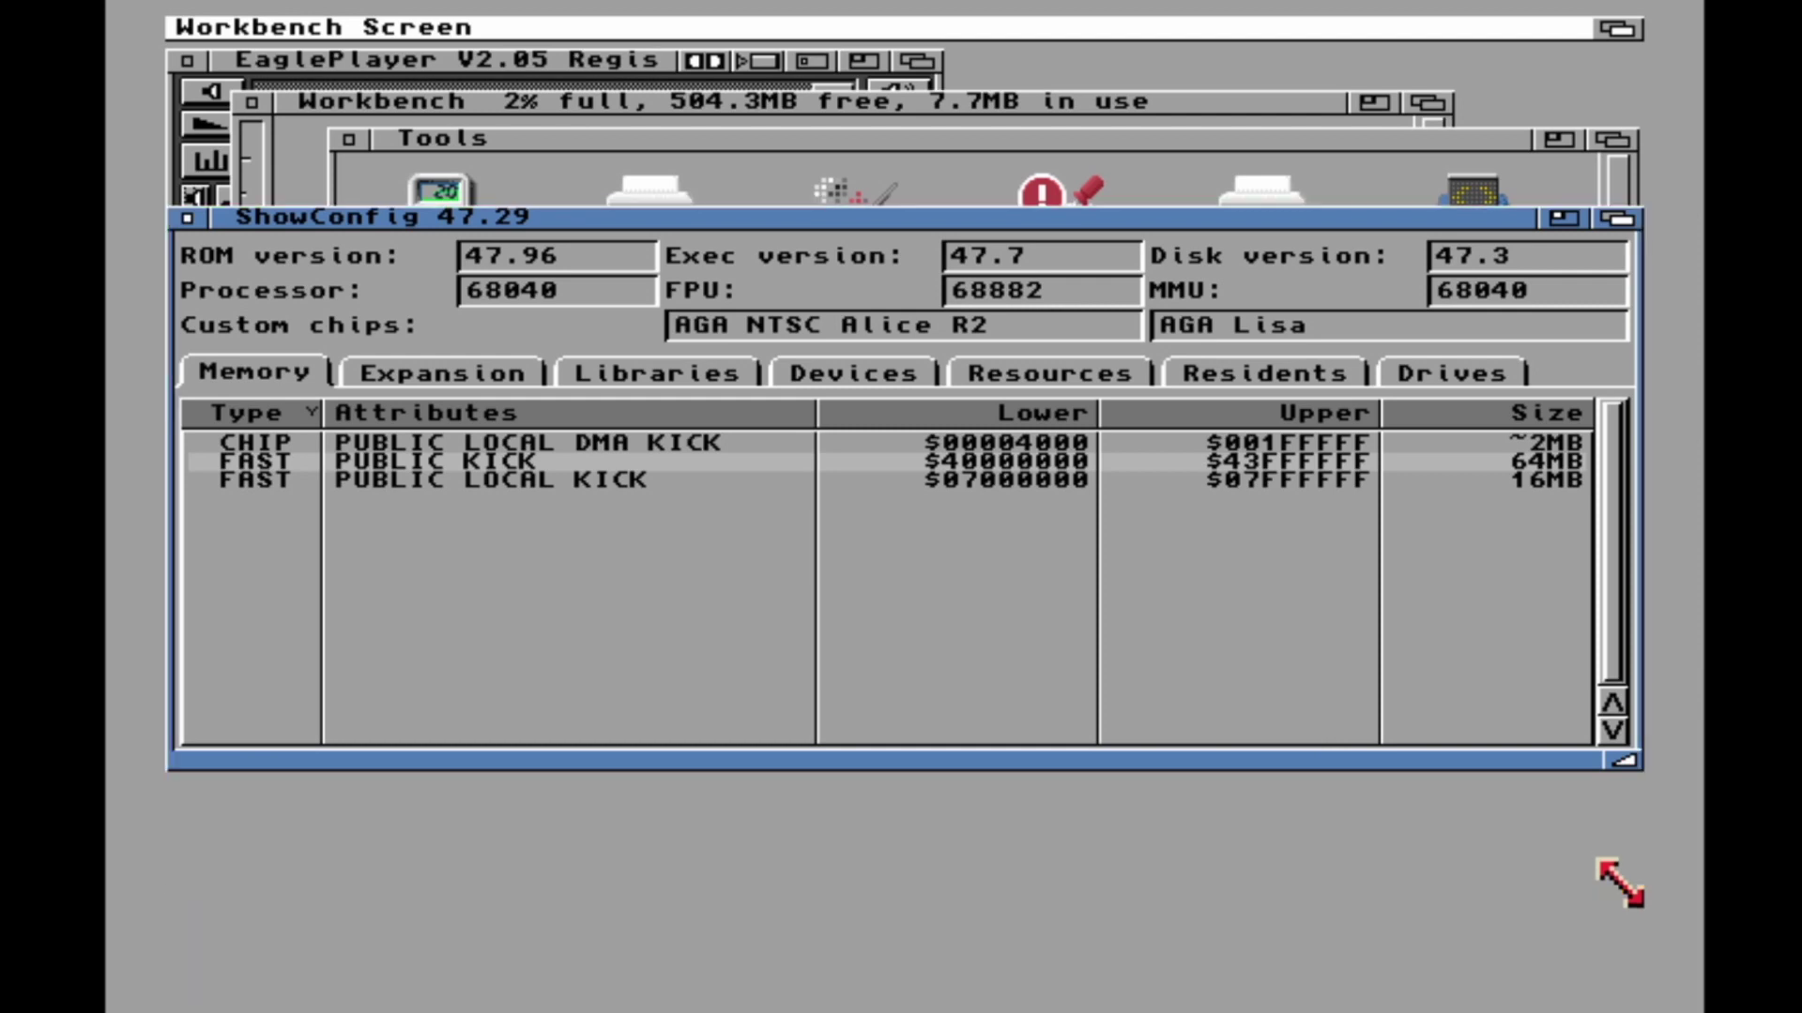
- View the Expansions, Libraries, Devices, Resources, Residents and Drives lists, then quit ShowConfig
click(514, 389)
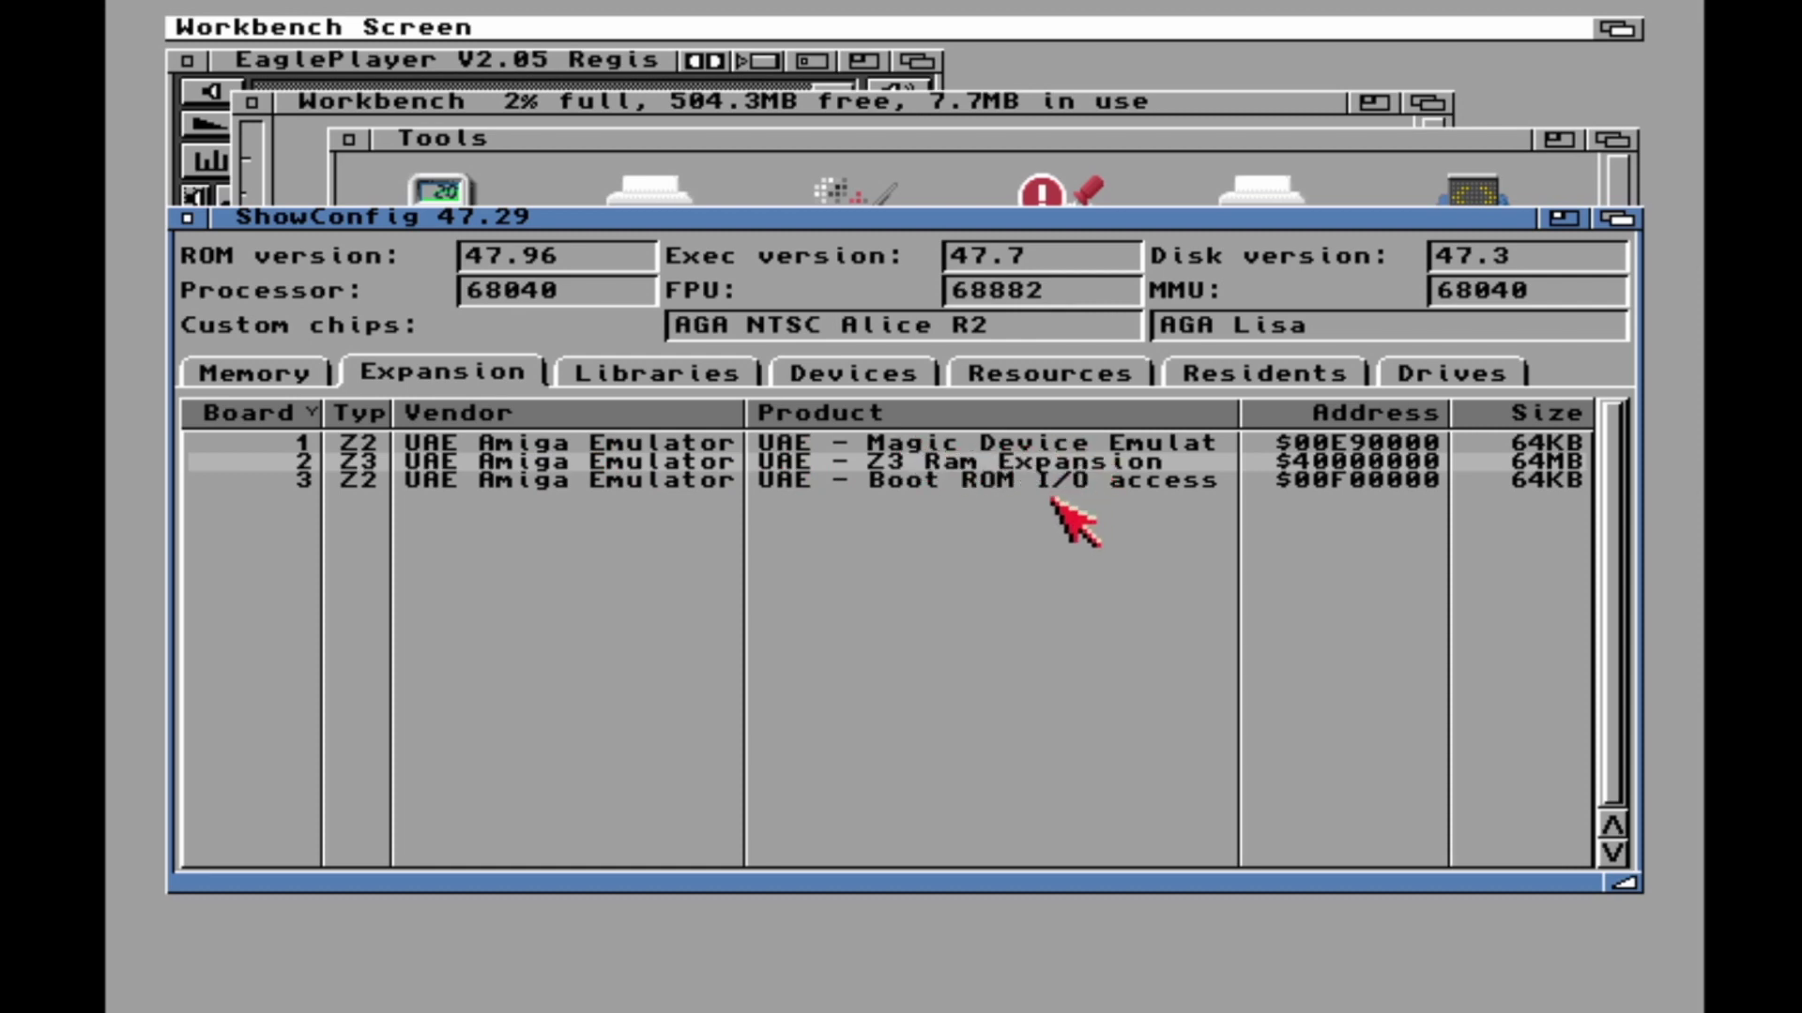
click(699, 372)
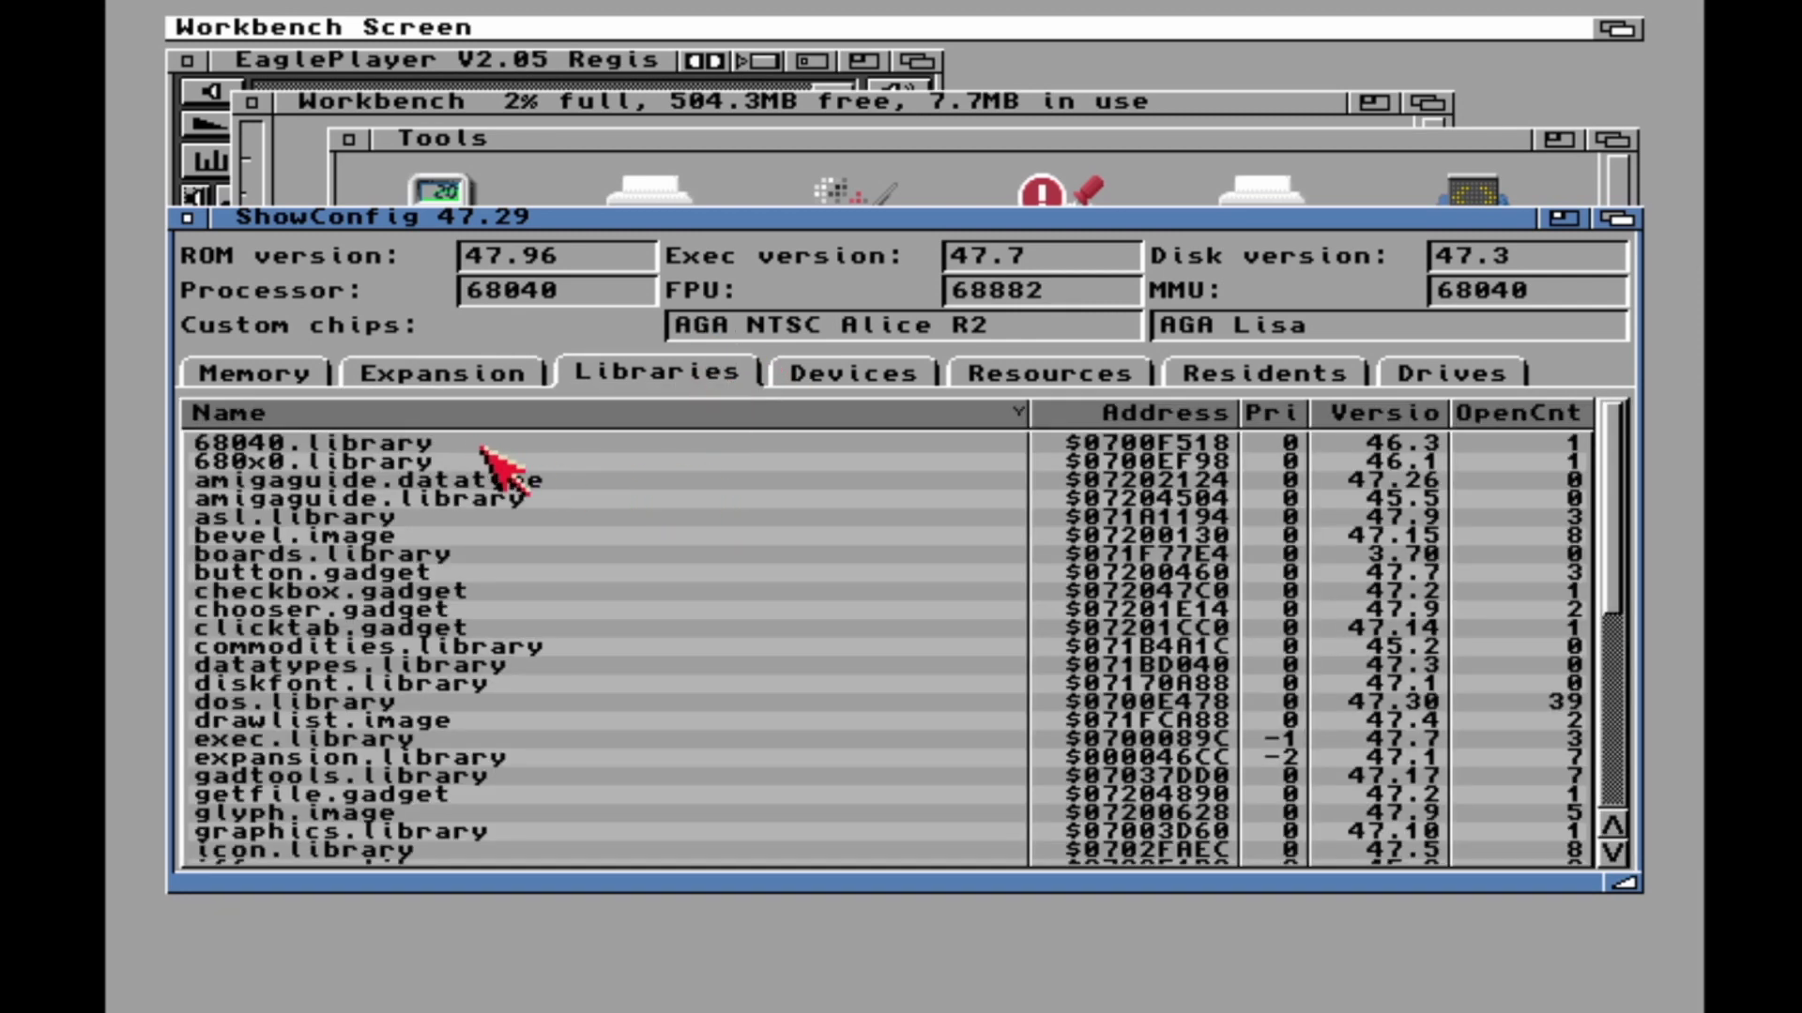
click(914, 370)
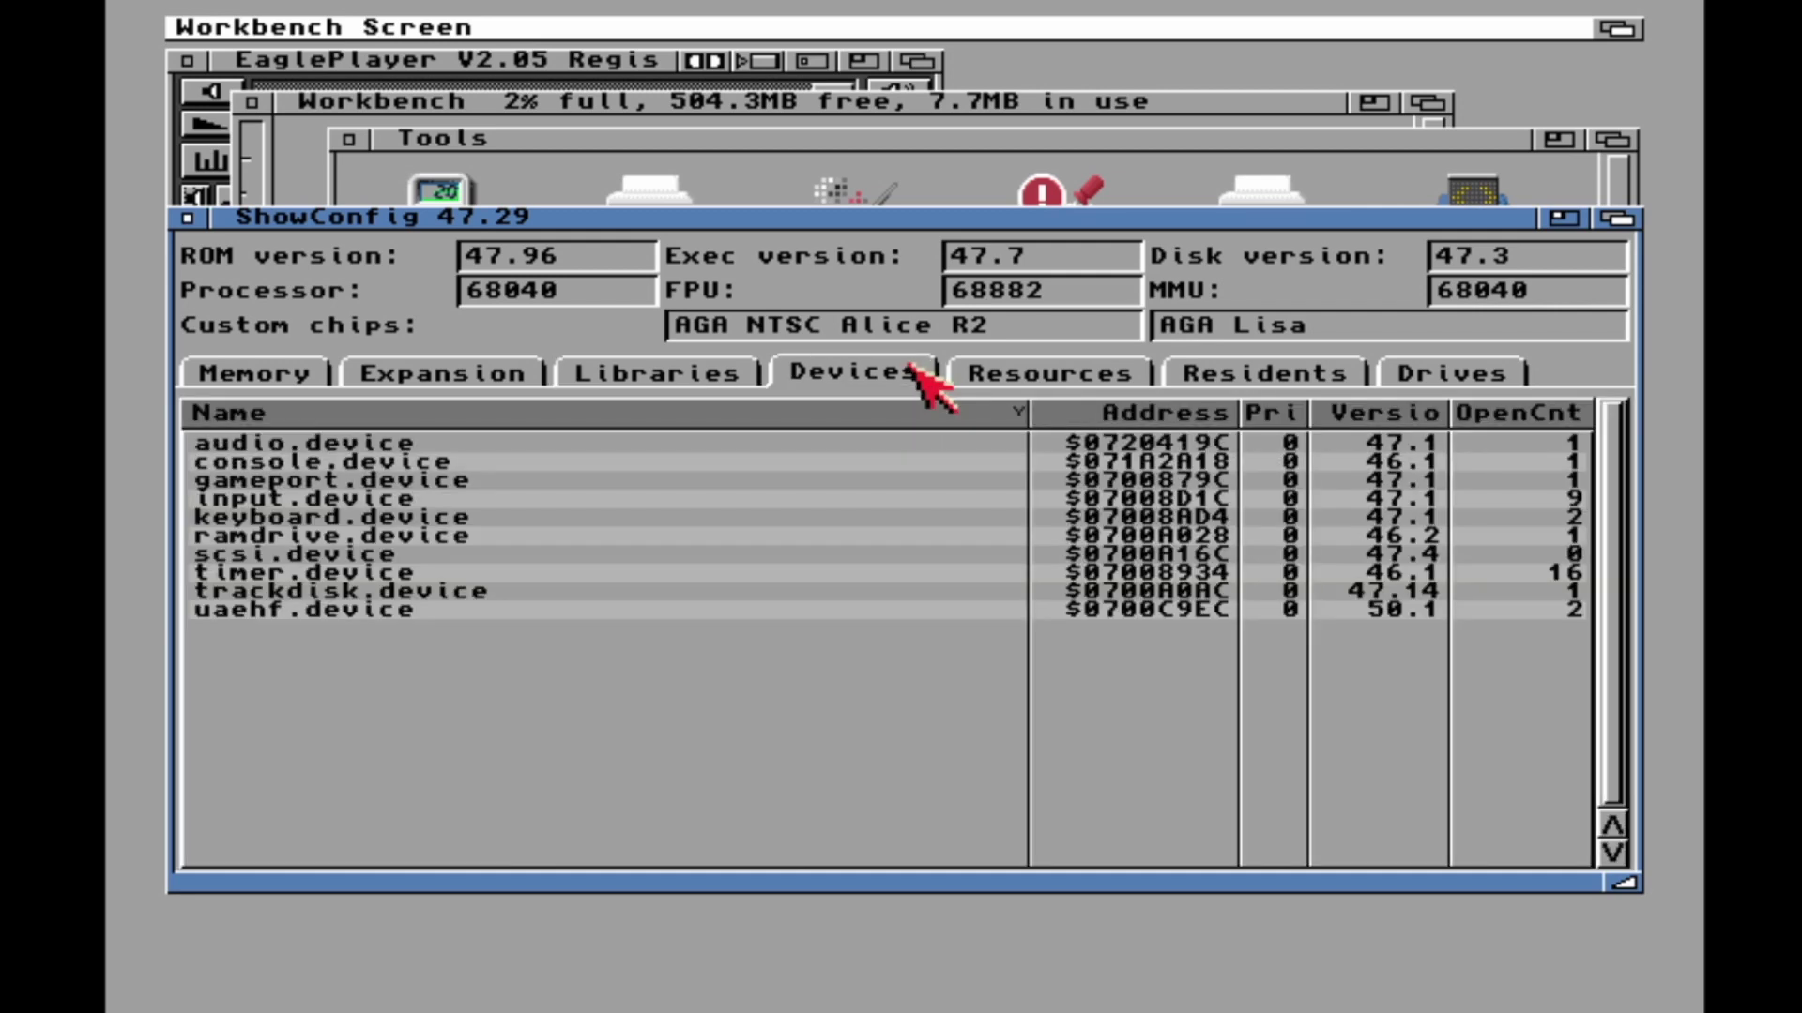
click(980, 373)
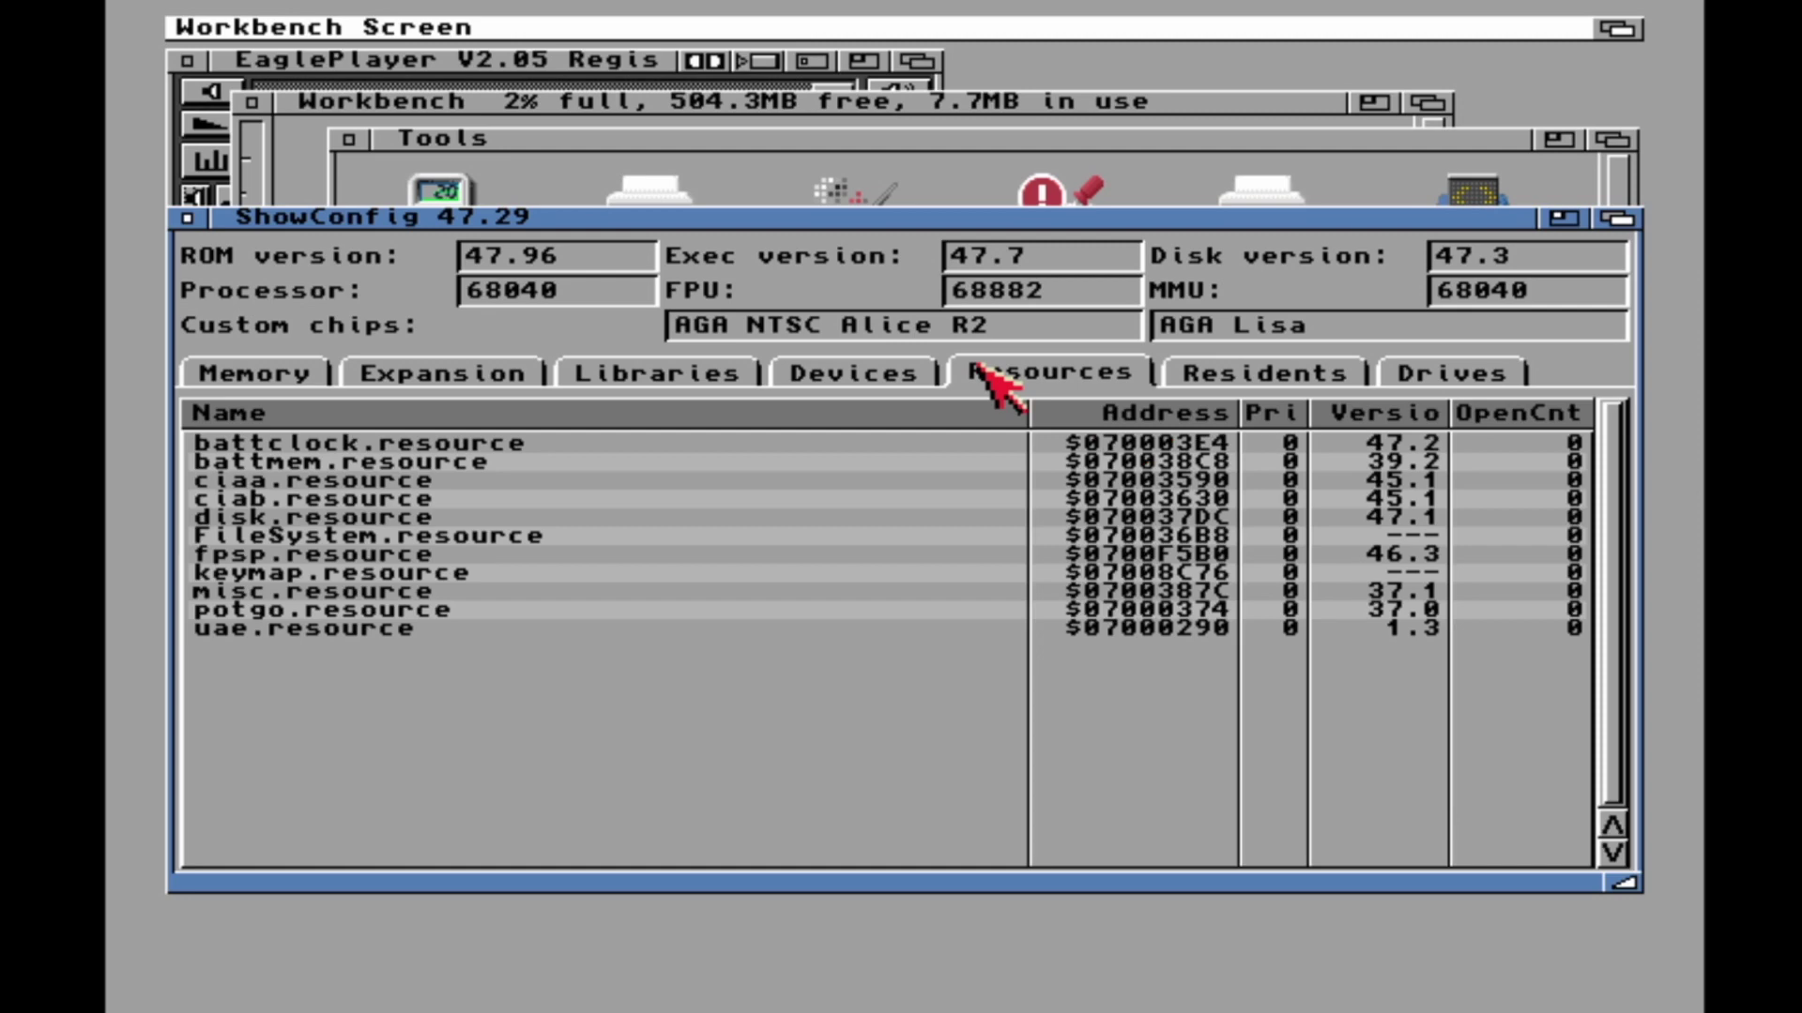
click(1251, 373)
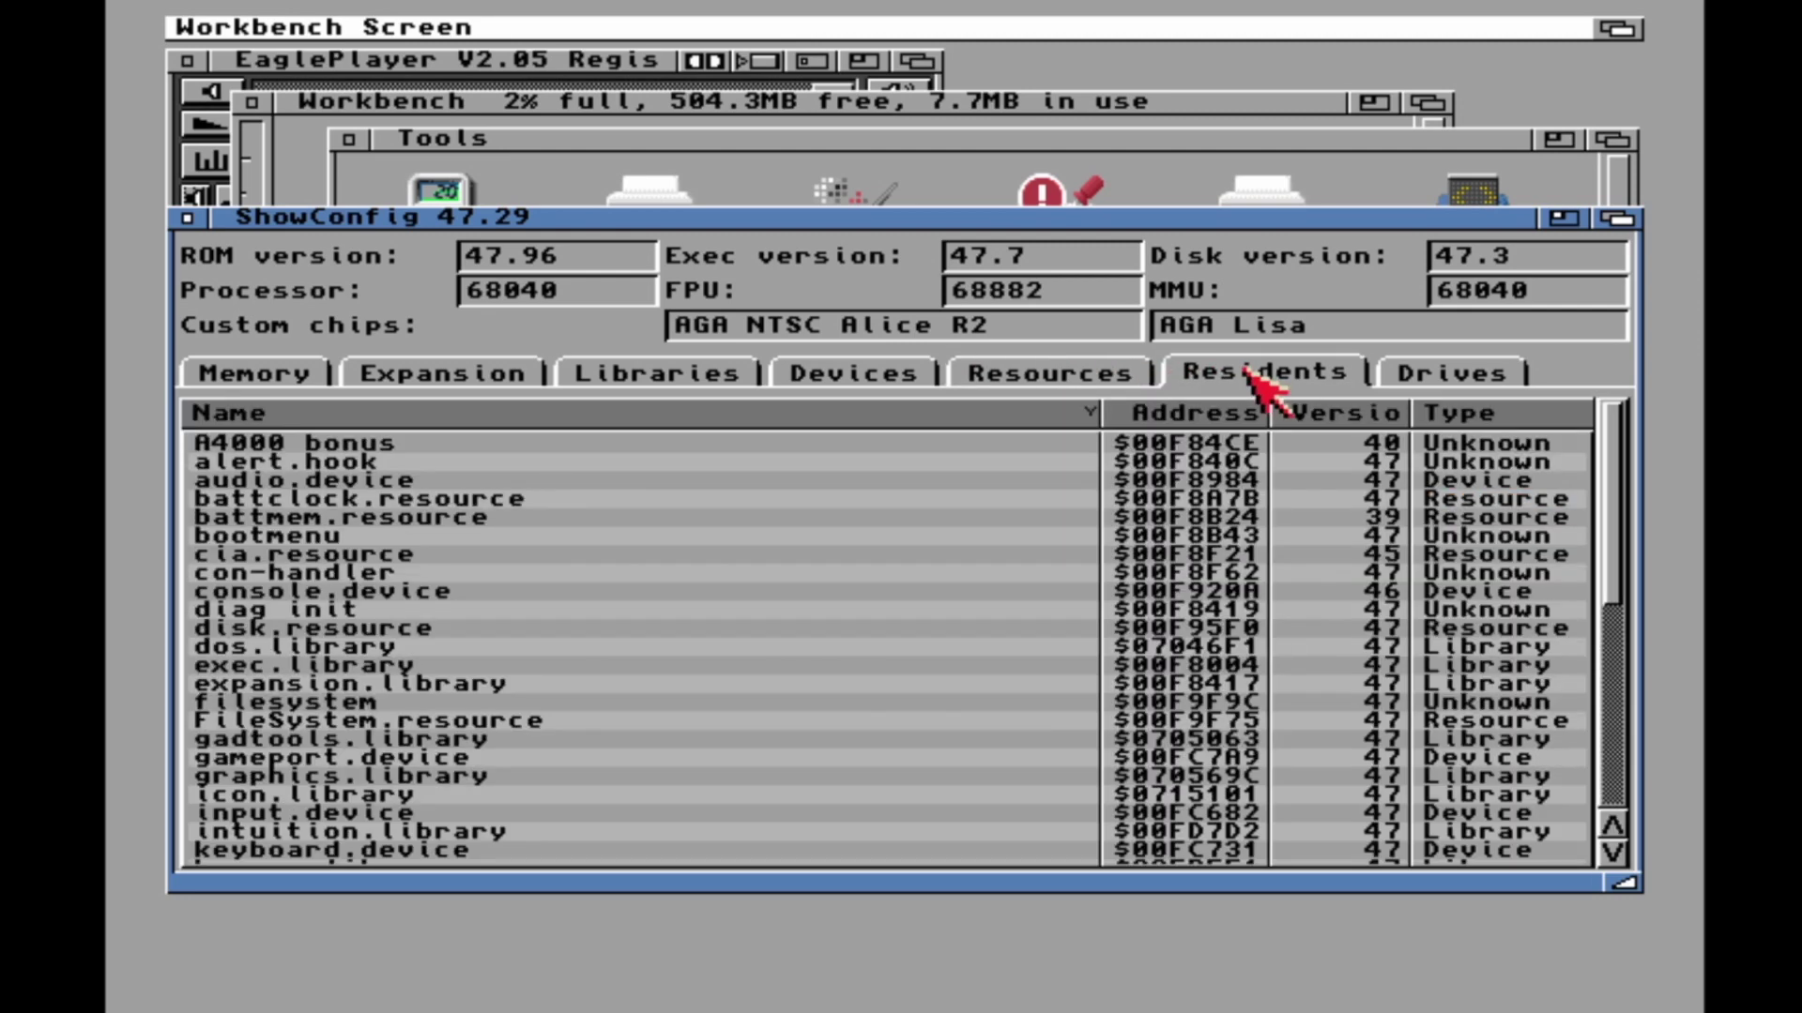
click(1436, 380)
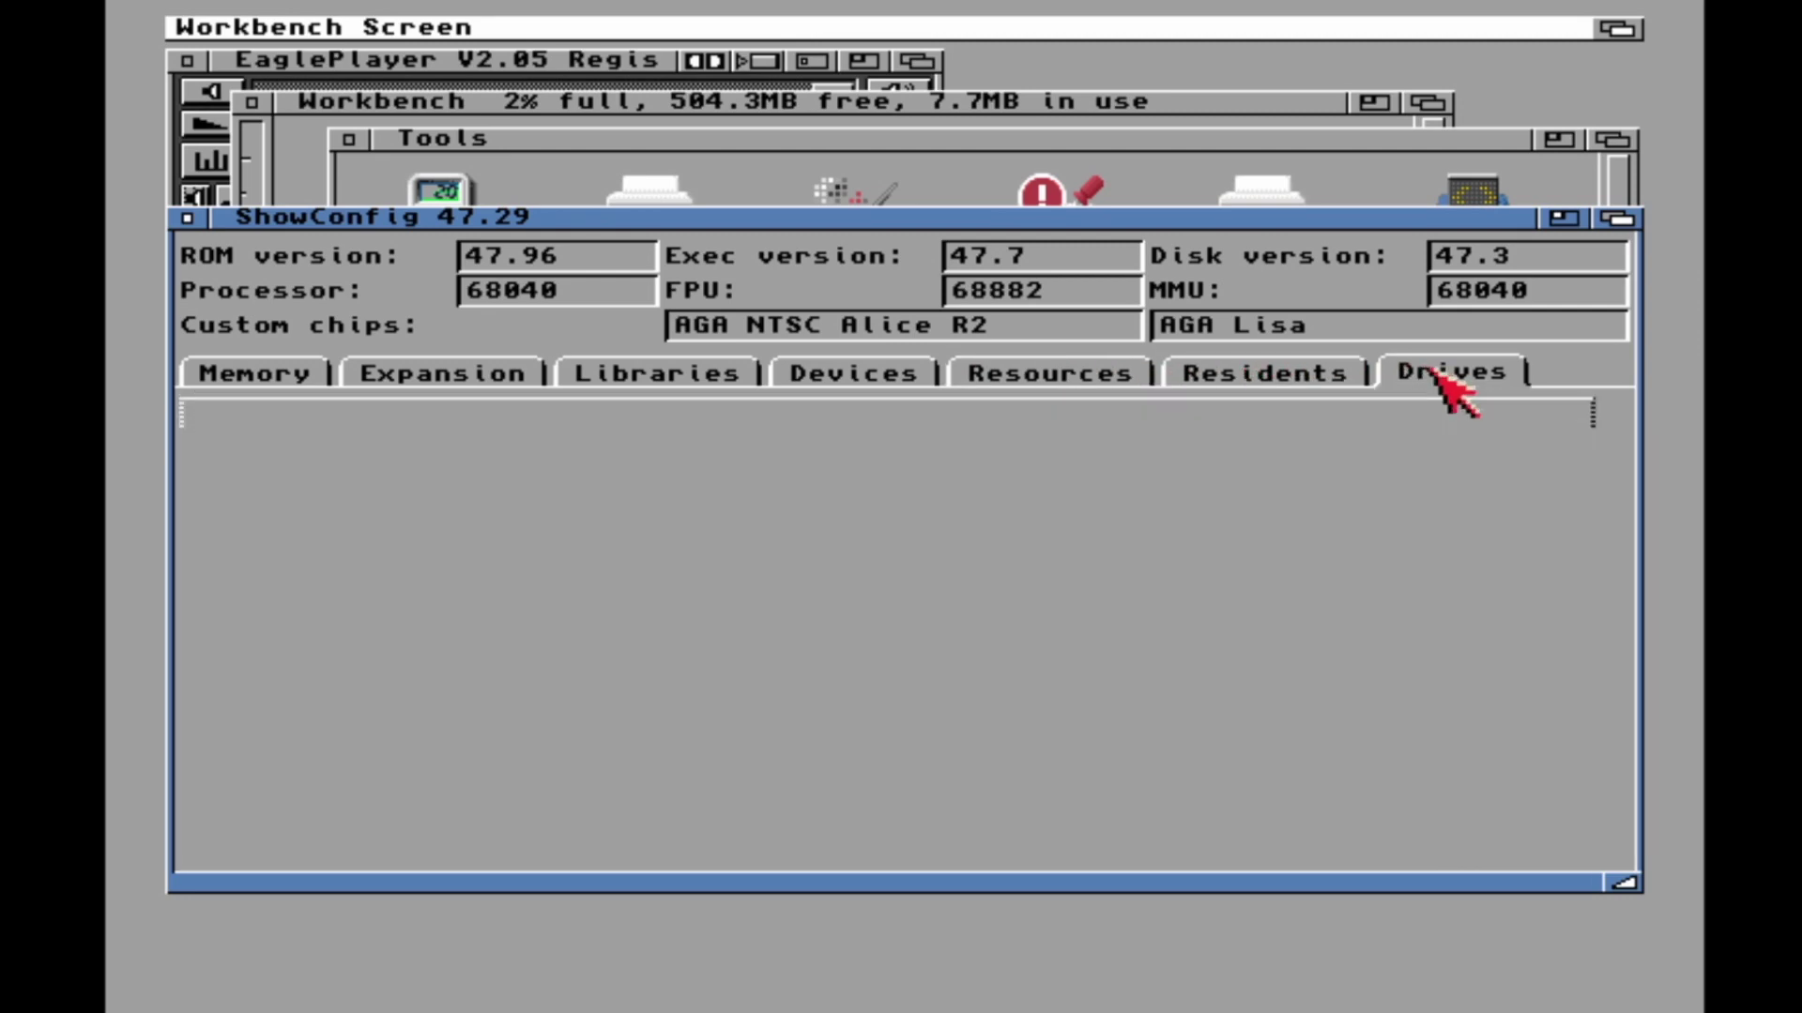
right_click(249, 20)
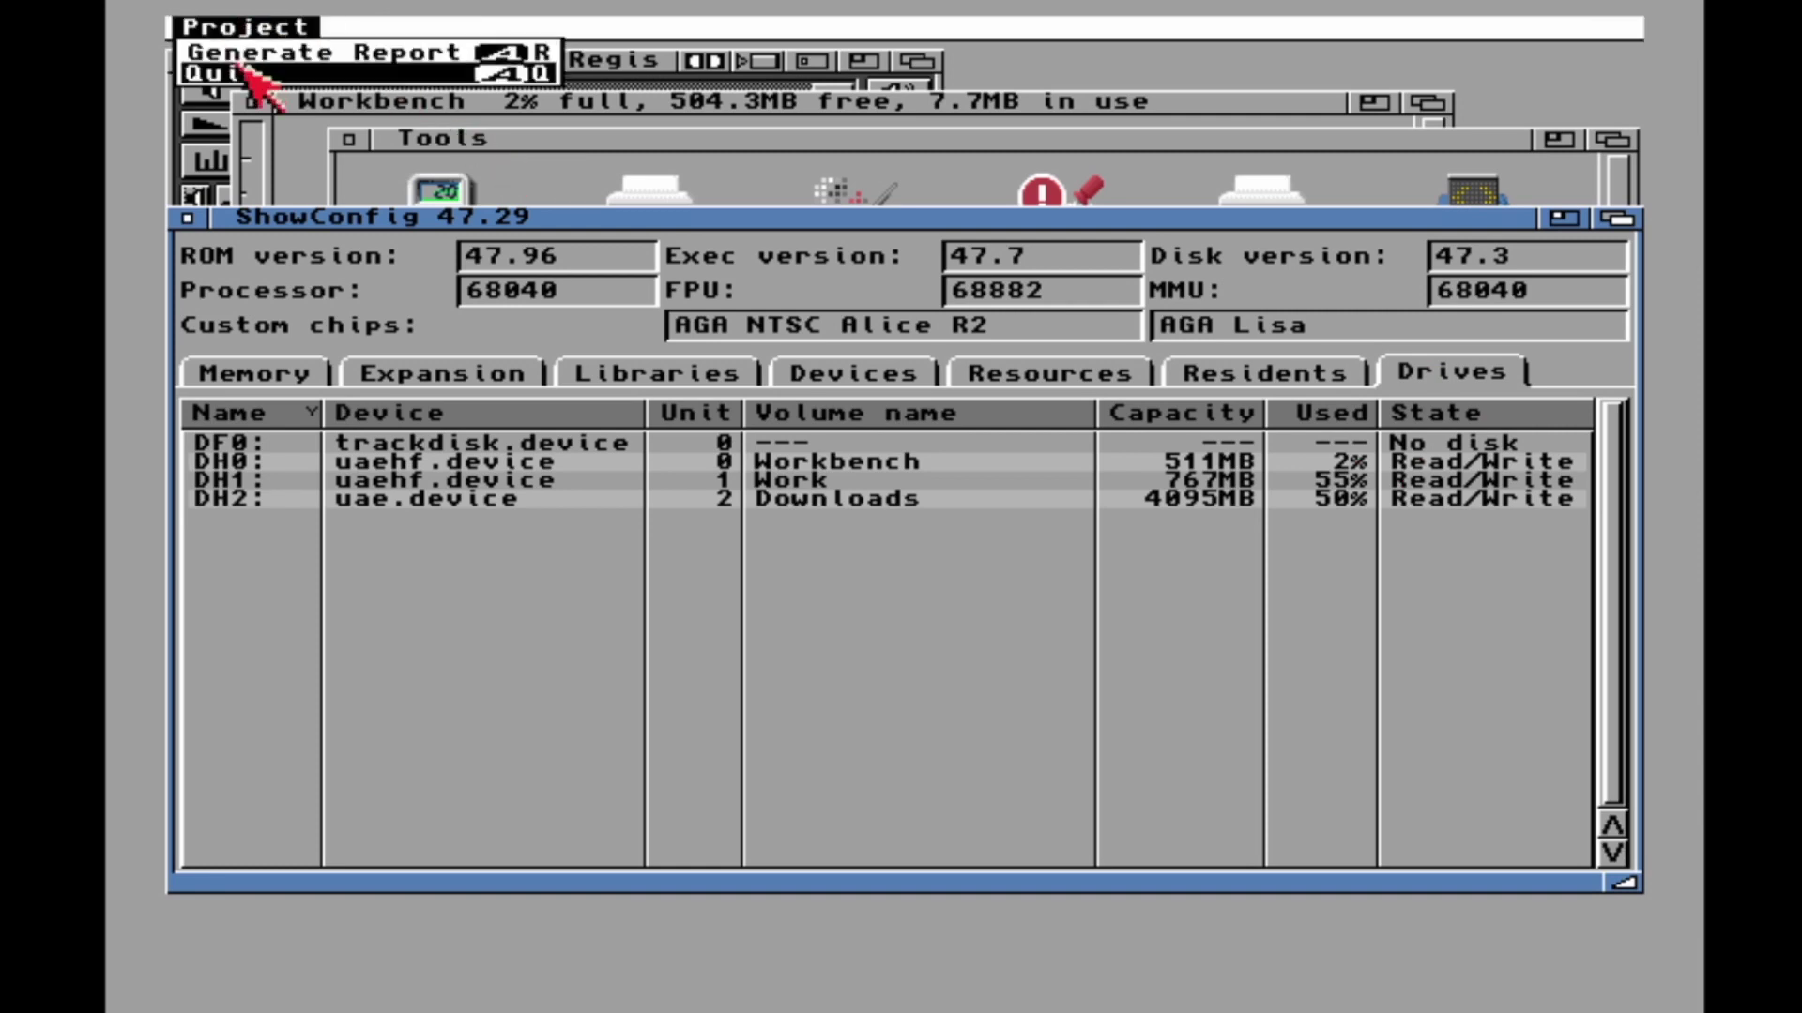
right_click(249, 75)
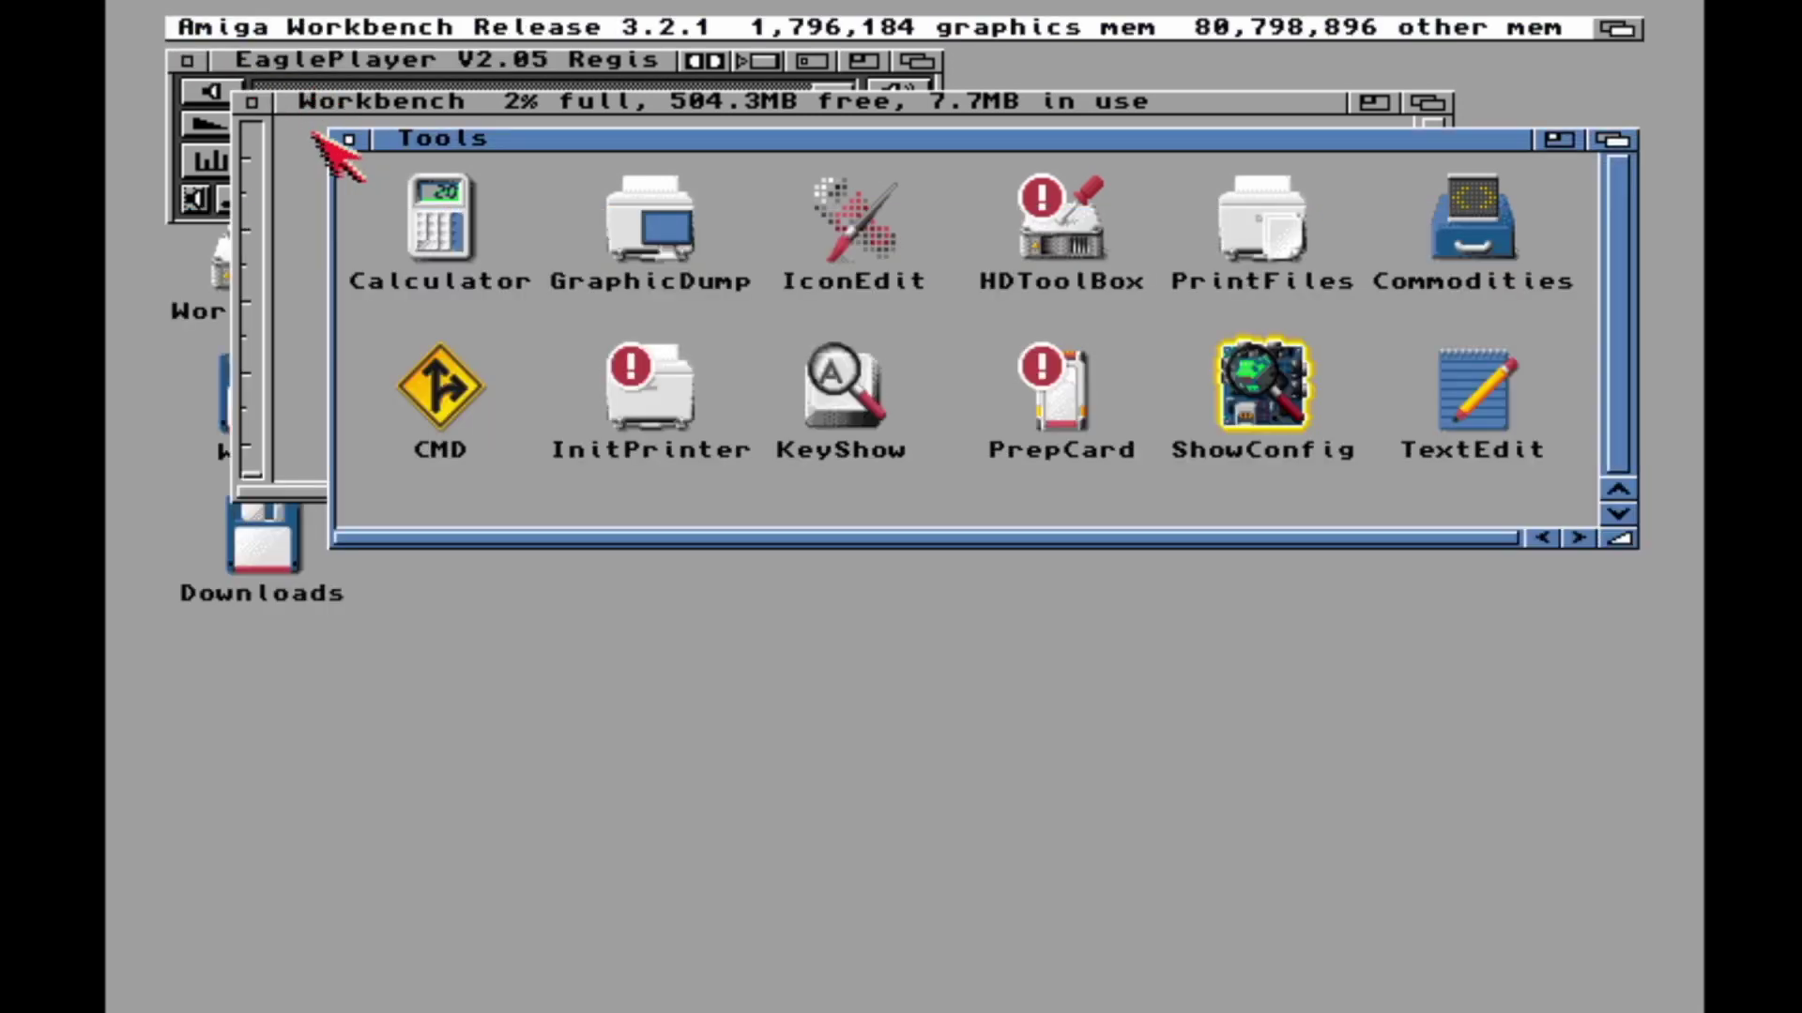
- Close the Tools and Workbench disk windows and reopen the Work drawer
click(349, 139)
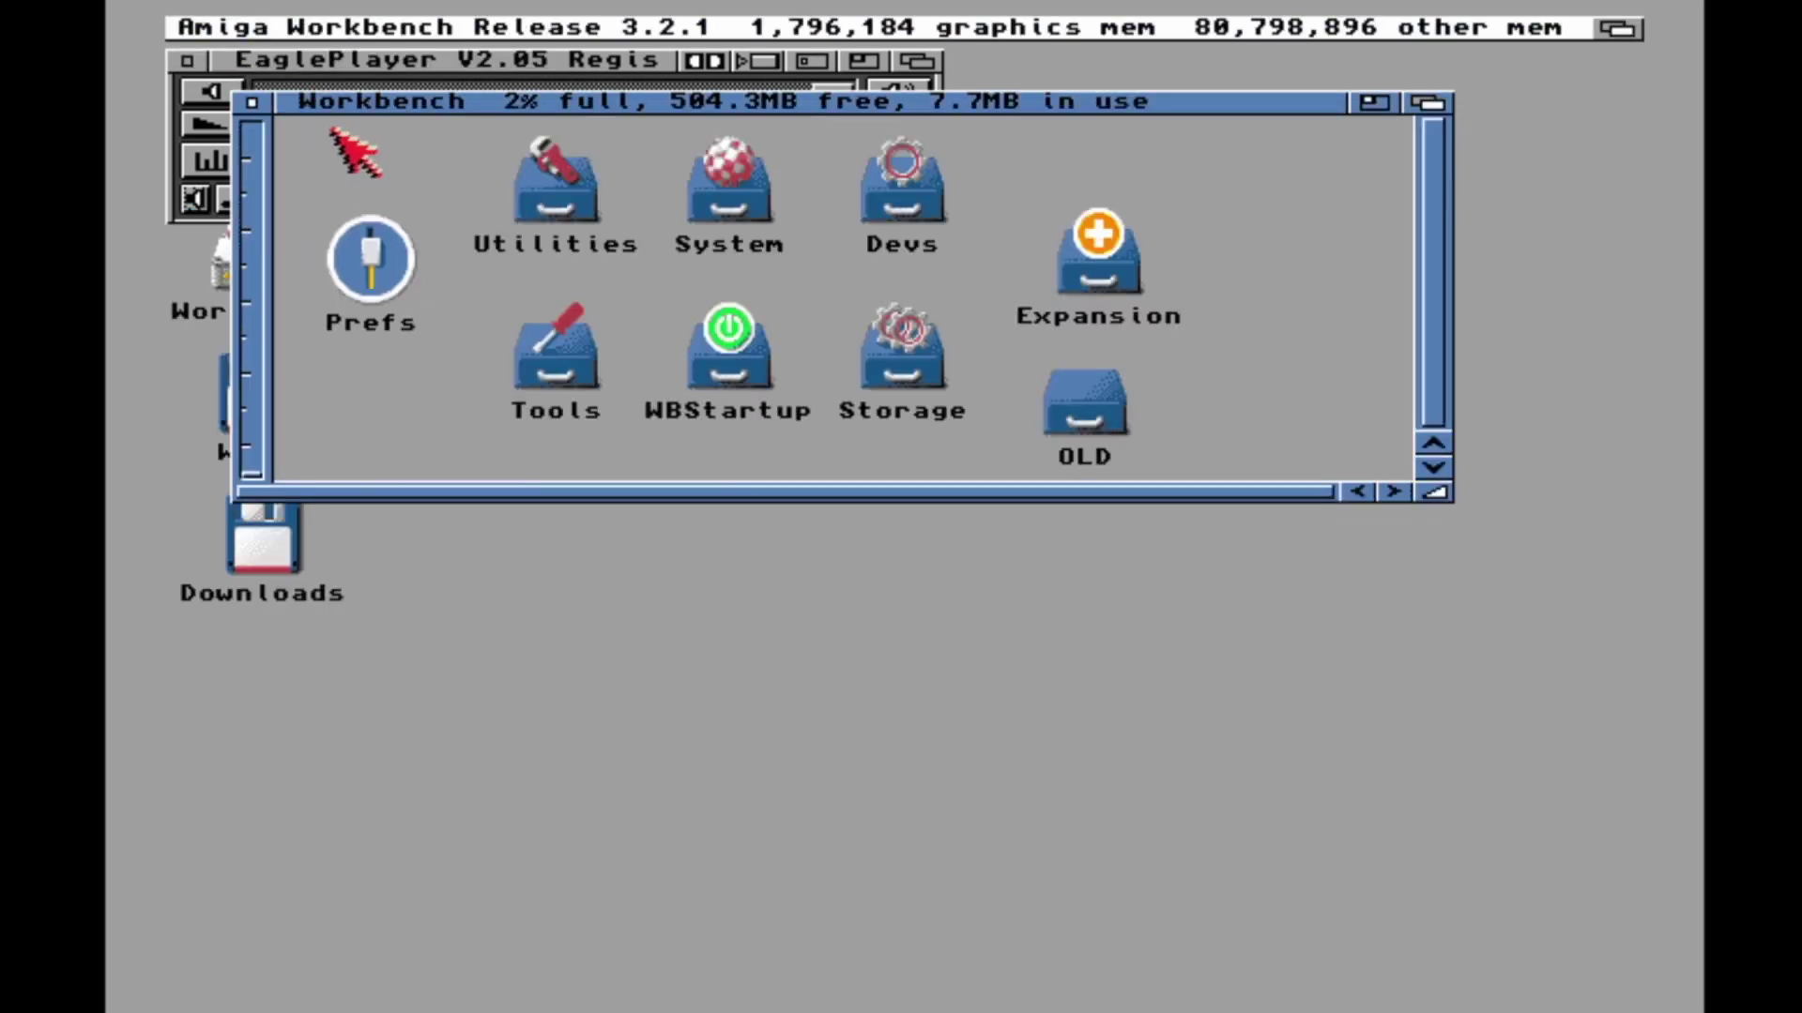
click(251, 102)
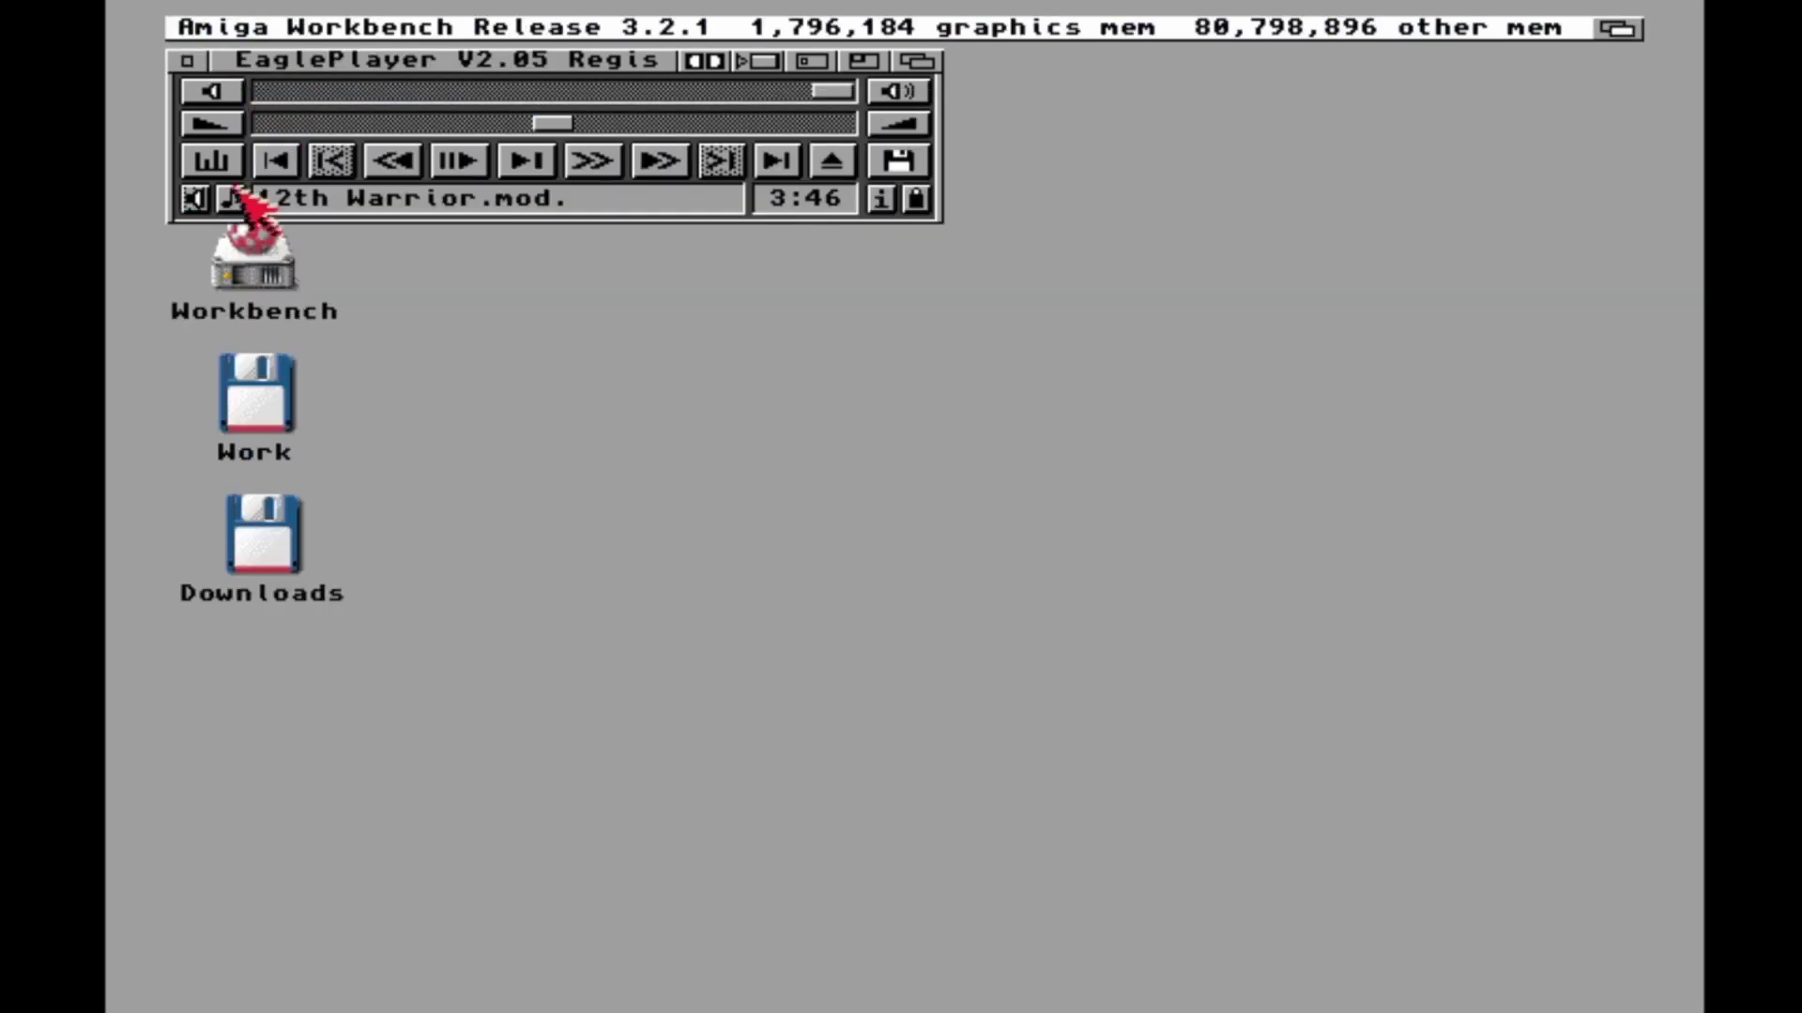
double_click(262, 379)
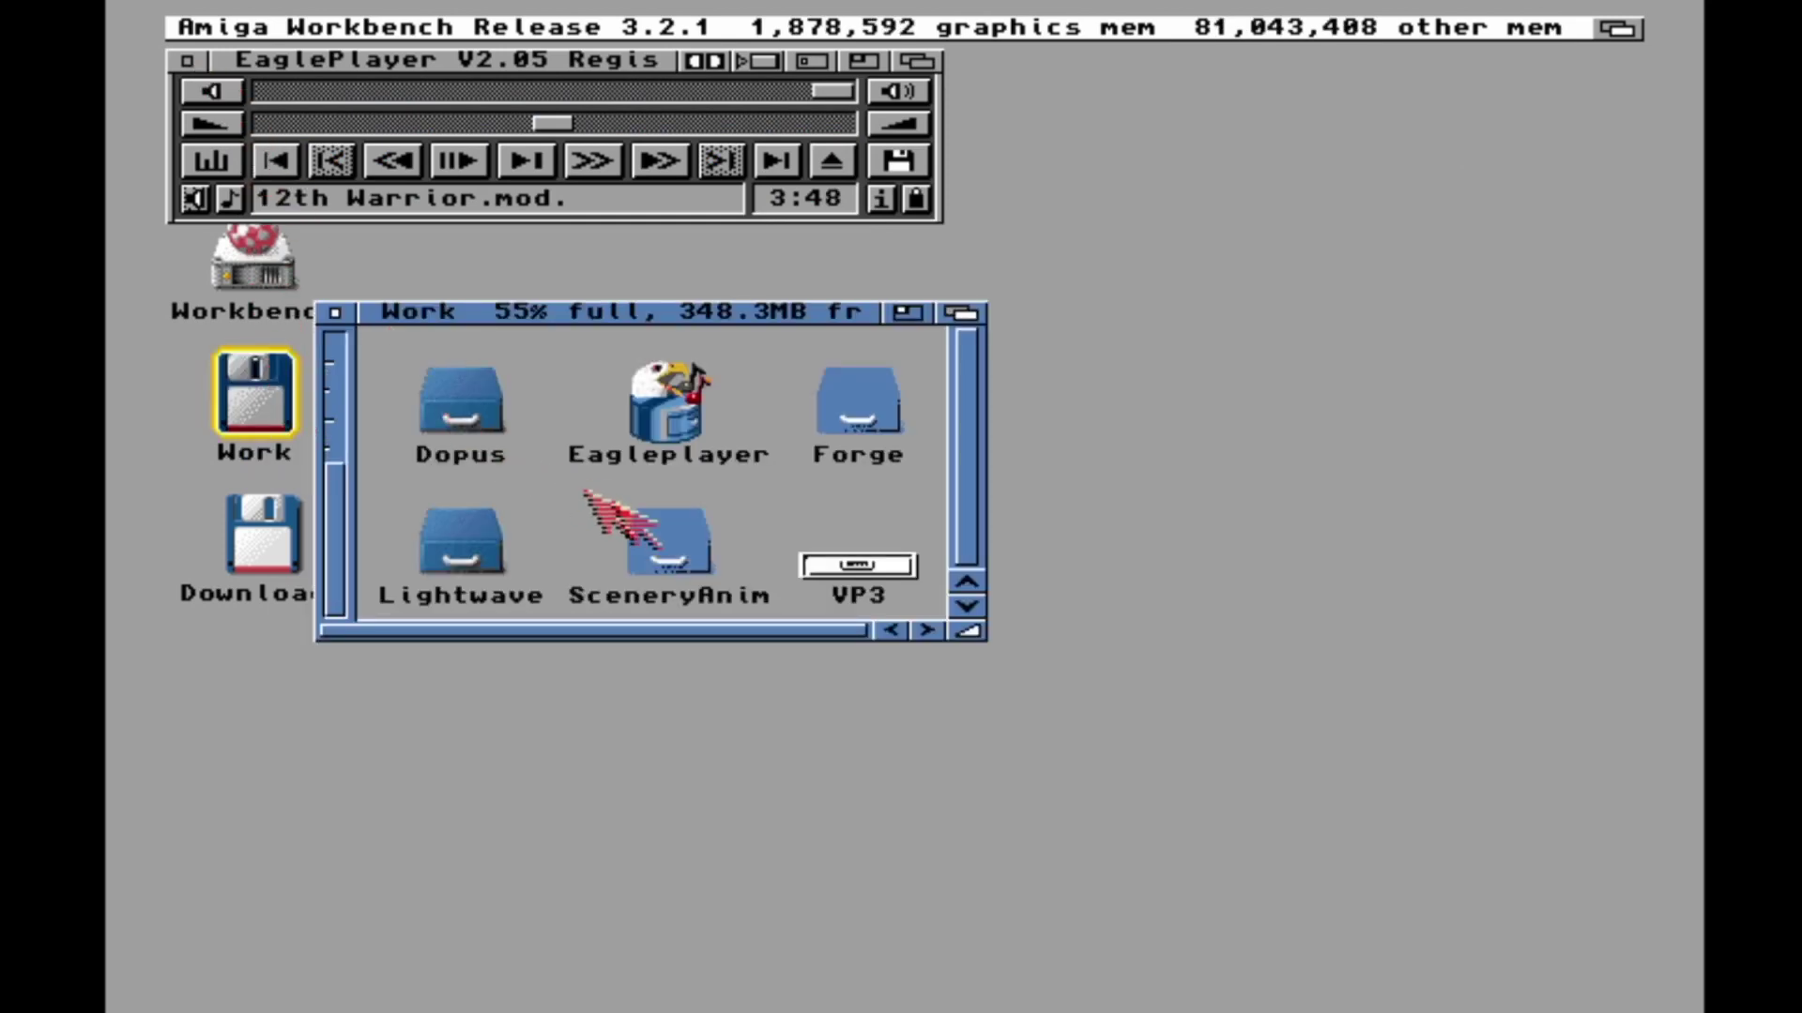